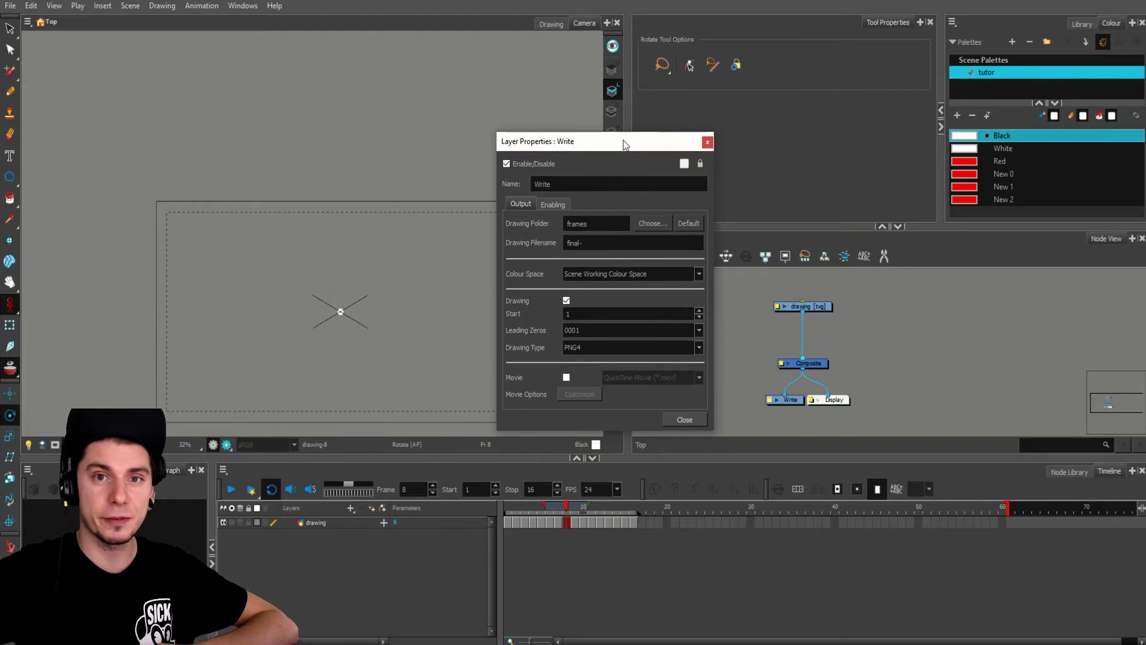
Step: Set the Write node's drawing type to PNG4
click(585, 347)
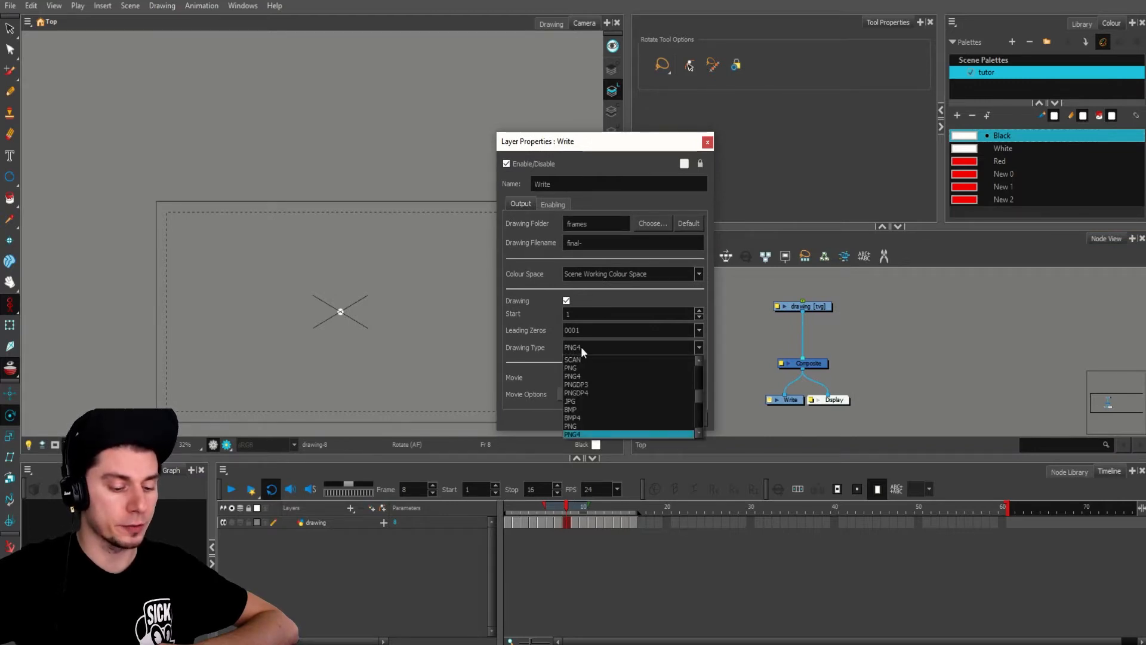
click(584, 346)
click(585, 348)
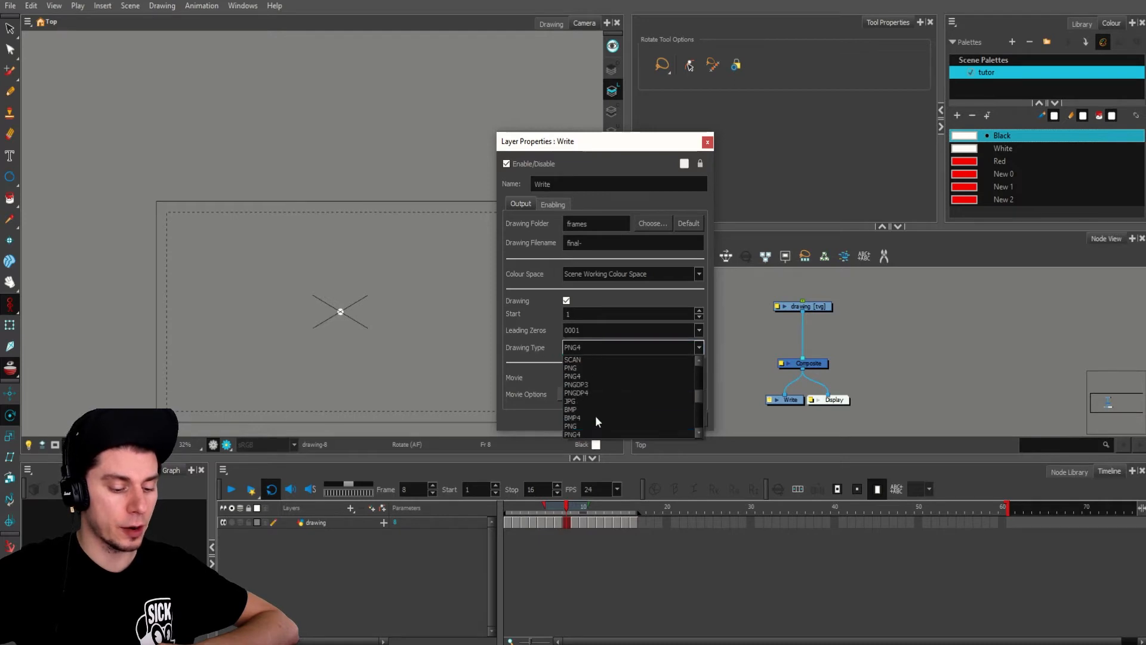
click(591, 435)
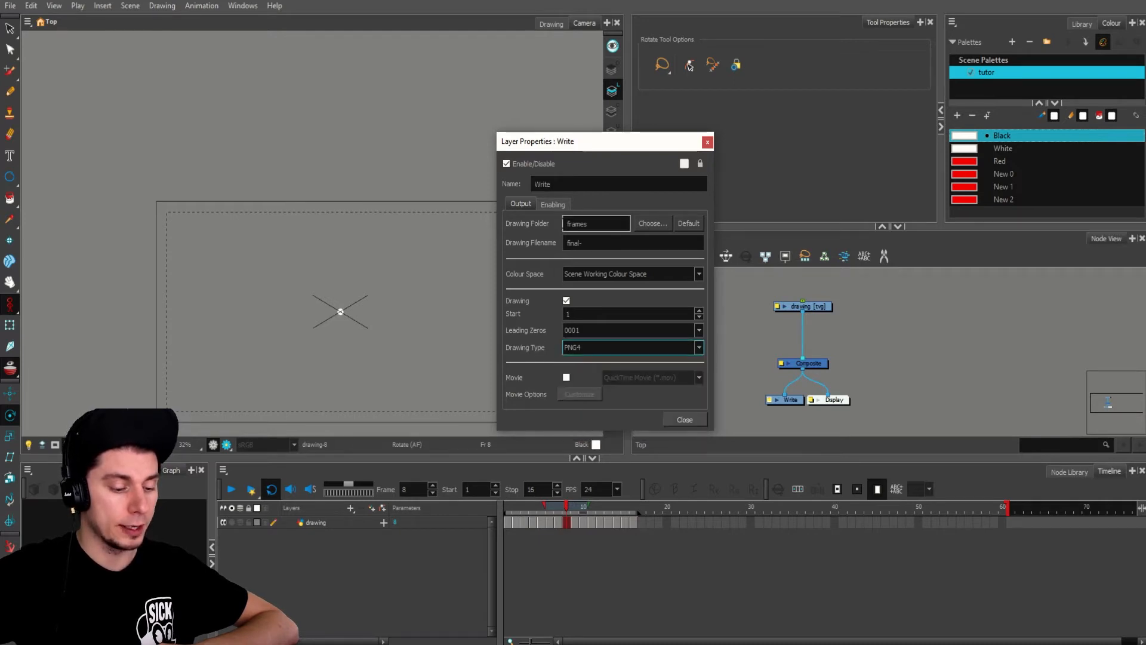
Step: Switch to File Explorer, look inside the tutor project's frames output folder, and return to the project folder
click(213, 631)
click(248, 594)
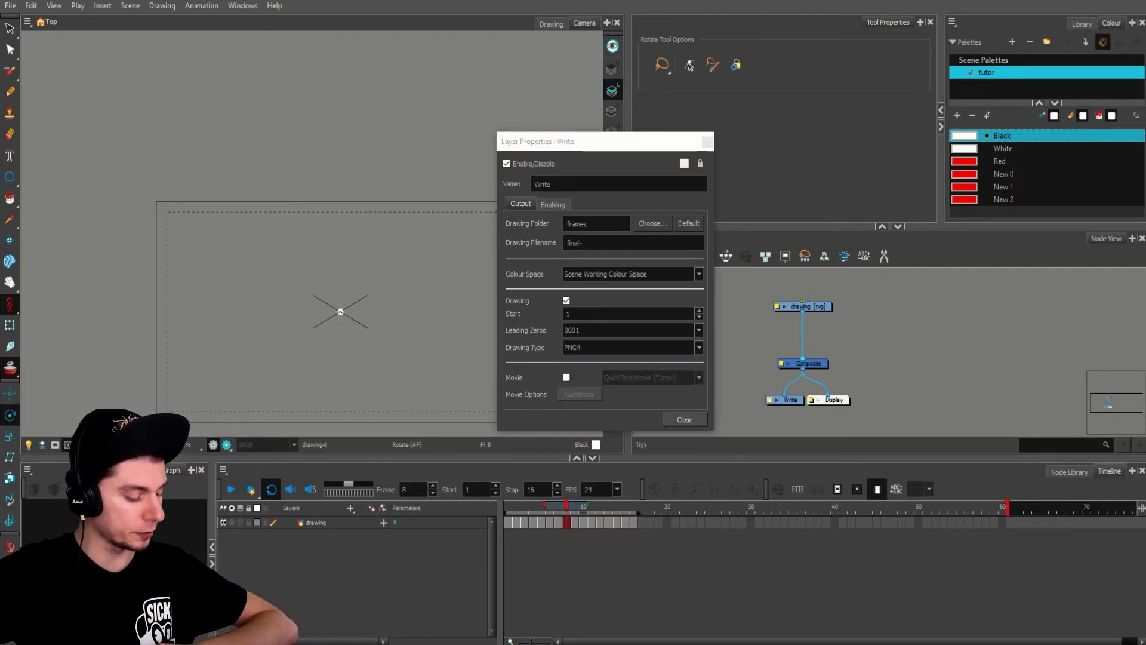
drag(148, 155, 209, 125)
click(182, 217)
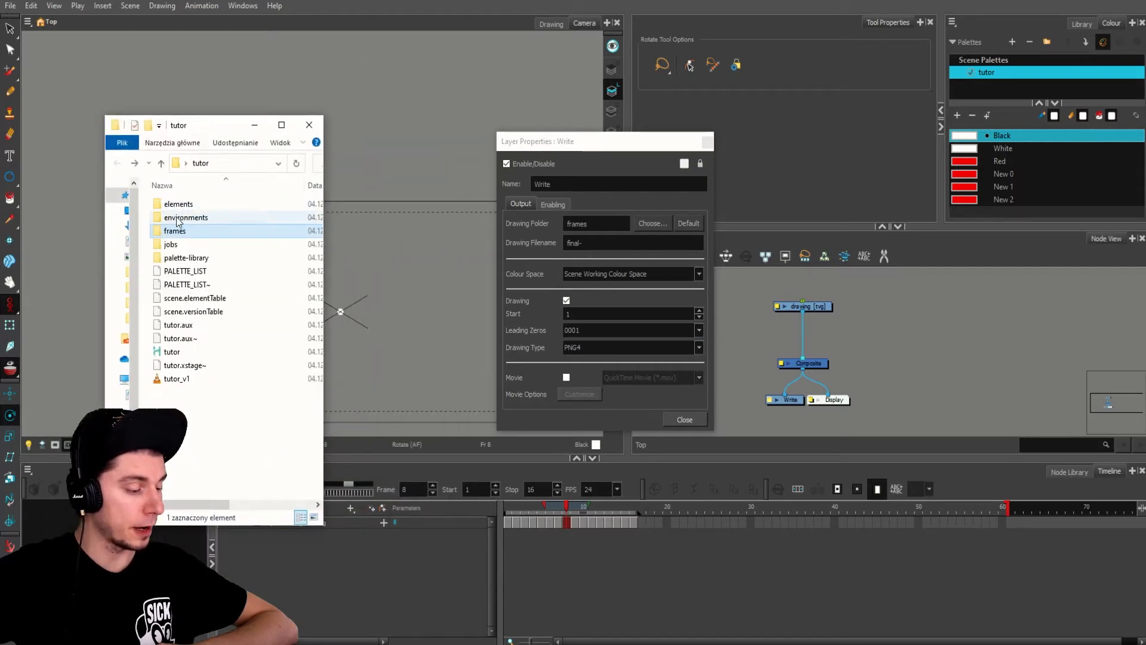
double_click(179, 232)
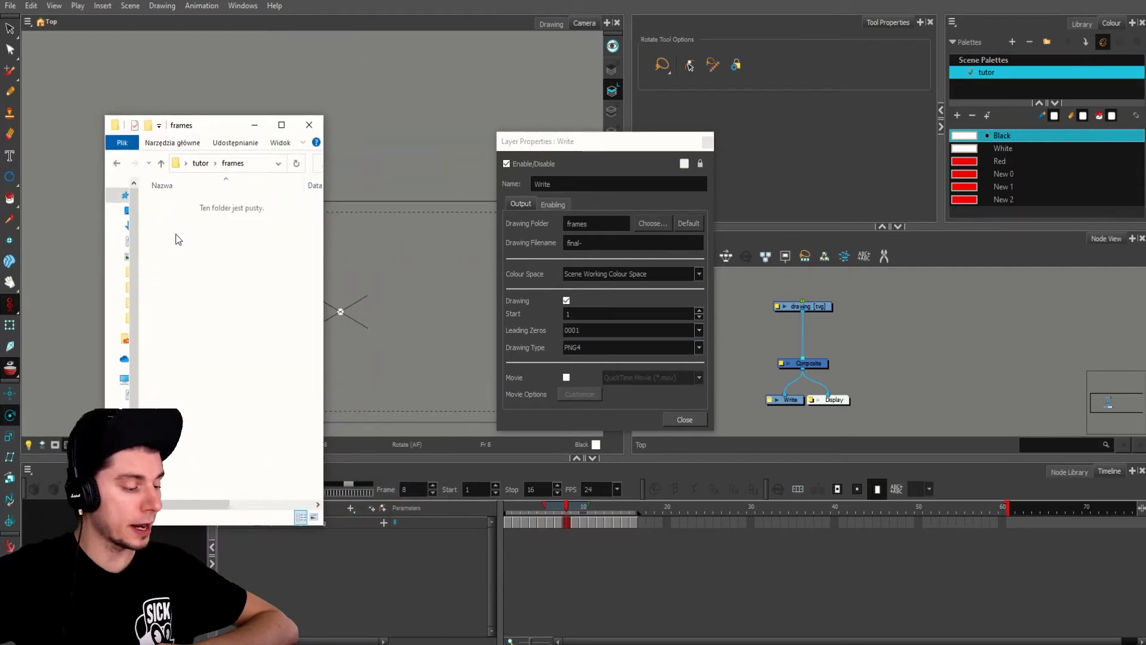
click(118, 161)
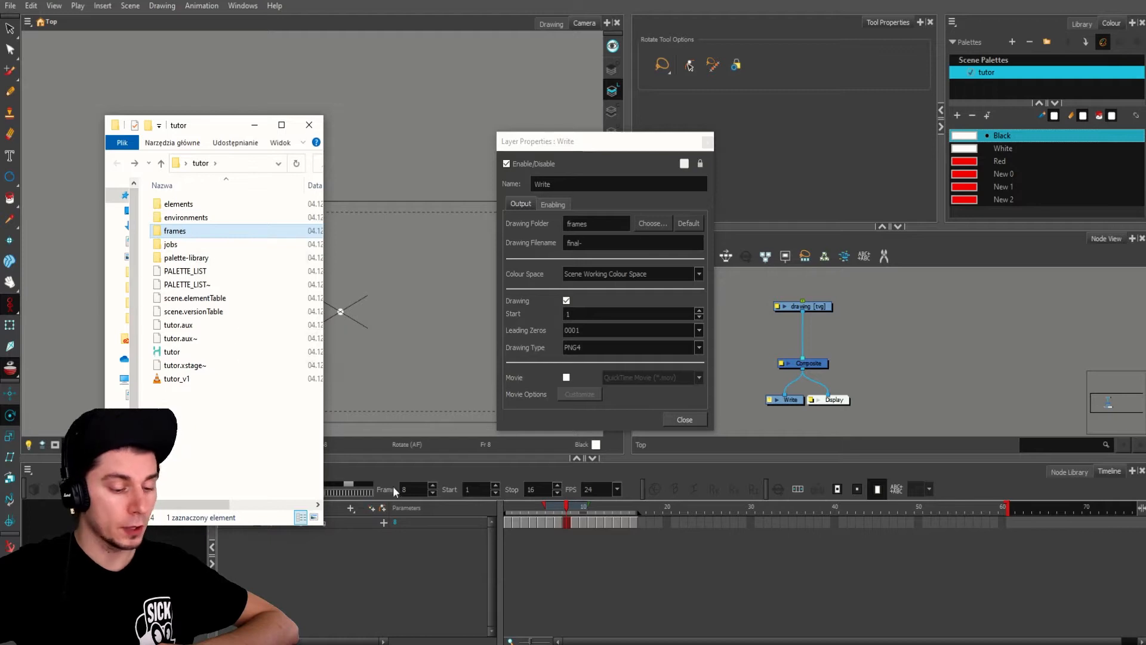
Step: Check the Write node's drawing filename without changing it and close the node's properties
click(596, 245)
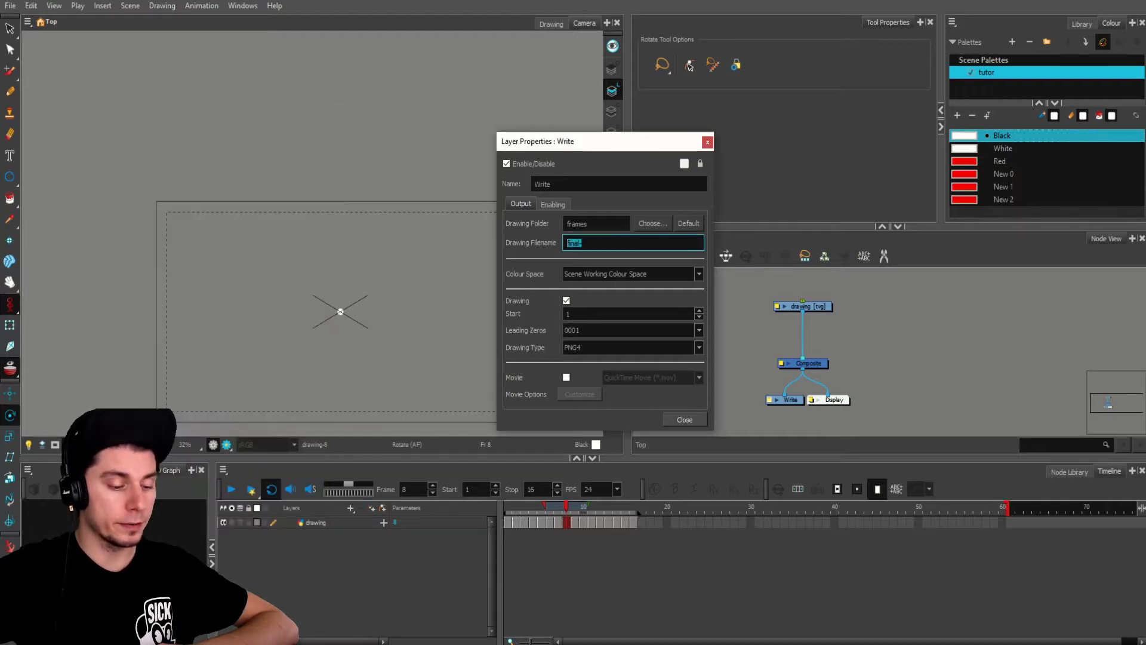
drag(596, 243, 563, 250)
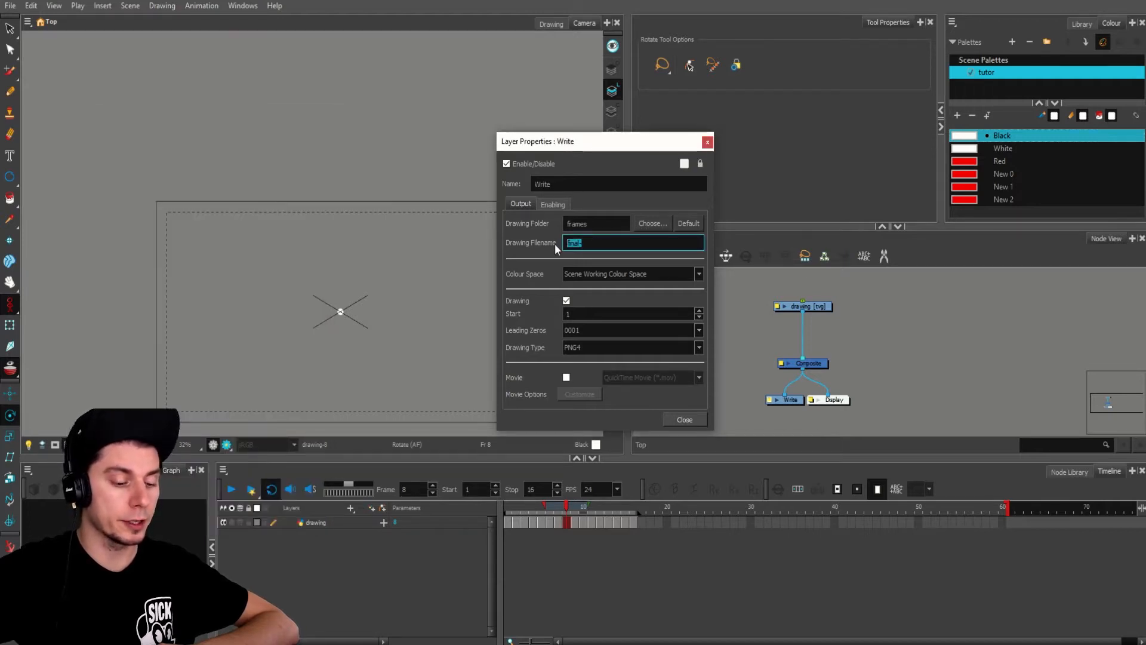
click(563, 250)
double_click(564, 250)
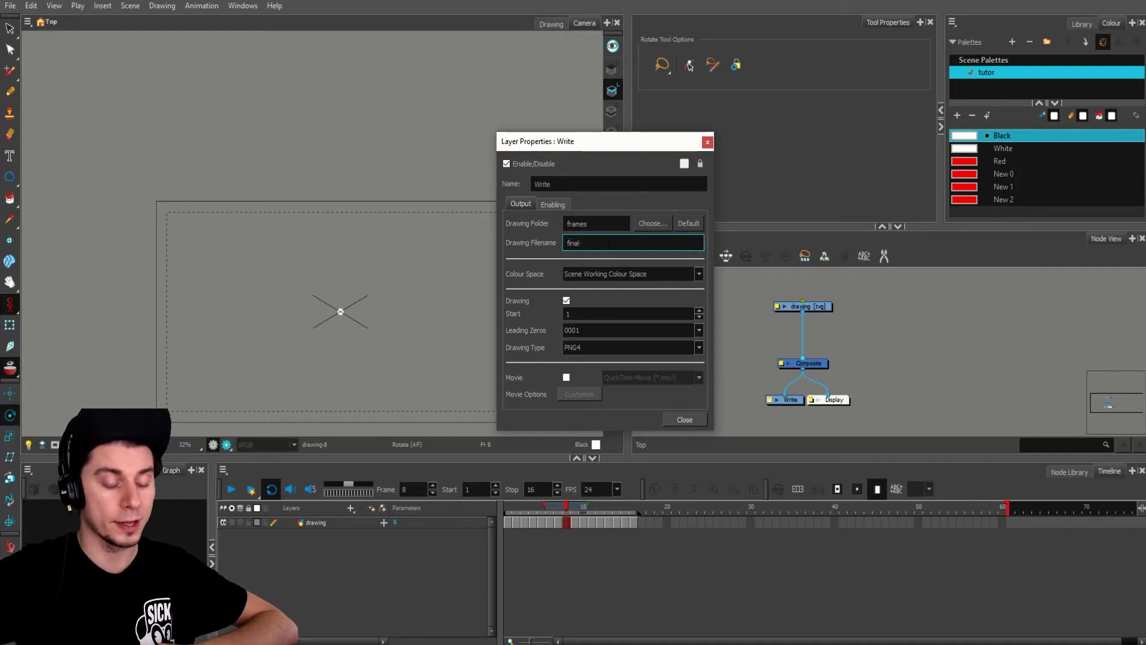
click(707, 143)
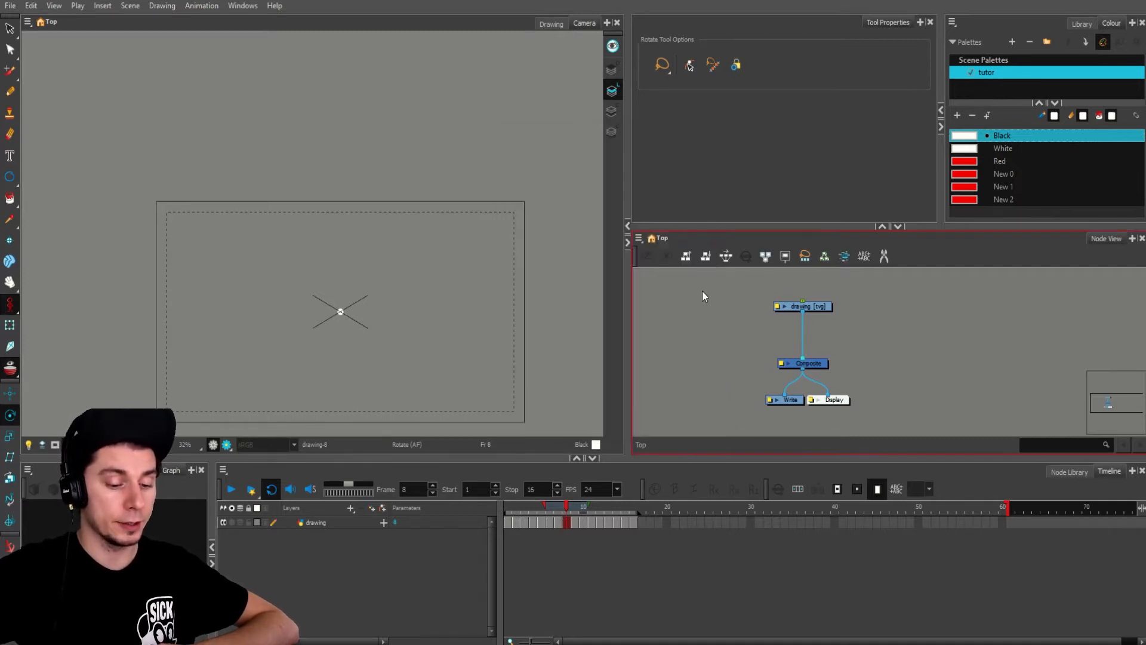
Step: Review the all-frames and selected-frames ranges in the Render Write Nodes settings and close them without rendering
click(10, 5)
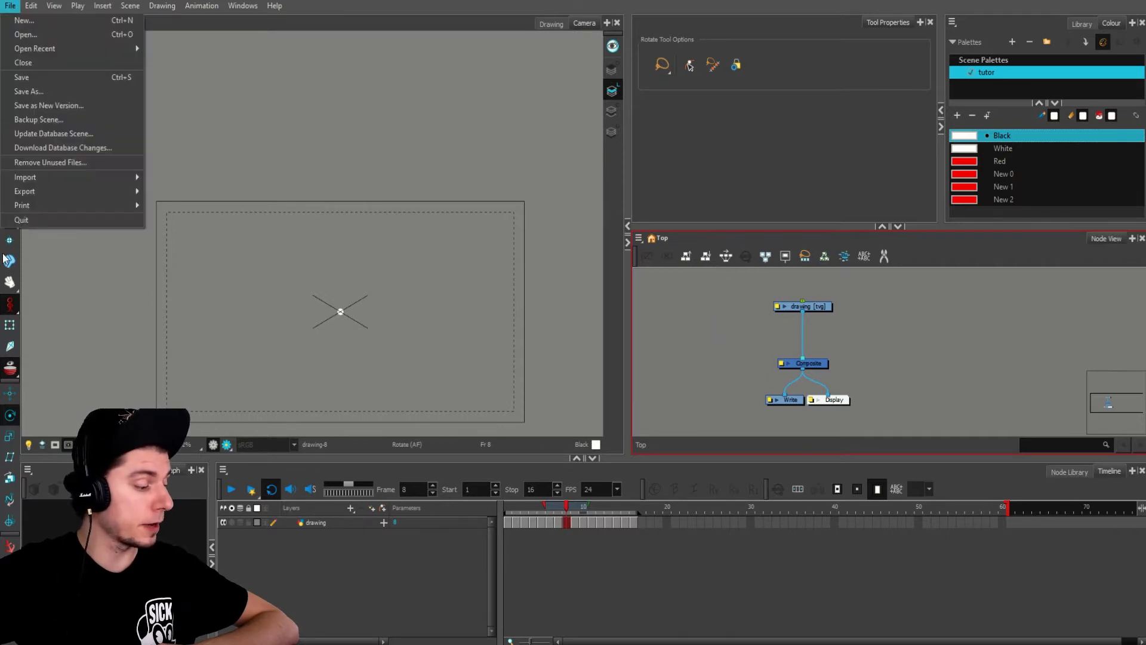
mouse_move(45, 206)
click(167, 188)
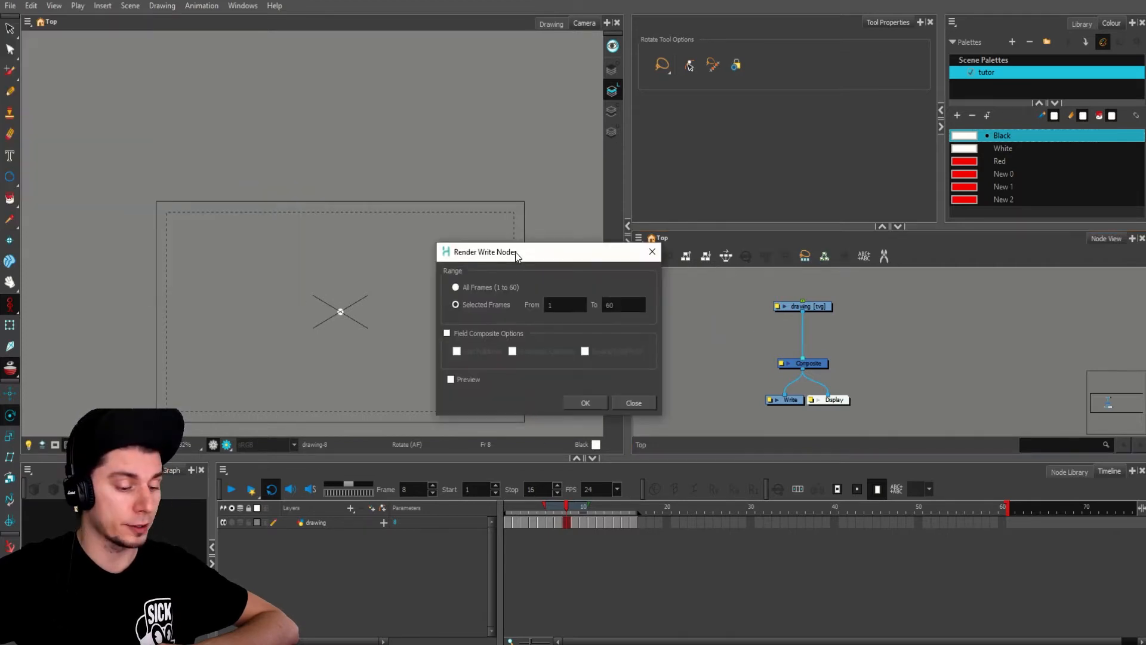
click(564, 305)
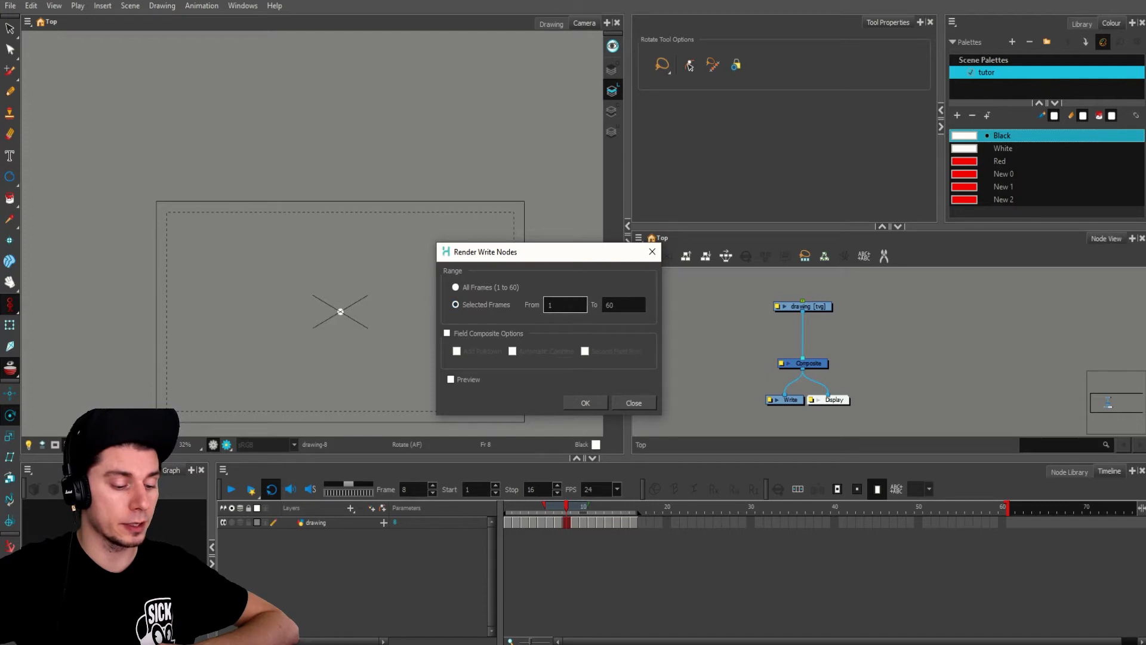
click(470, 287)
click(472, 303)
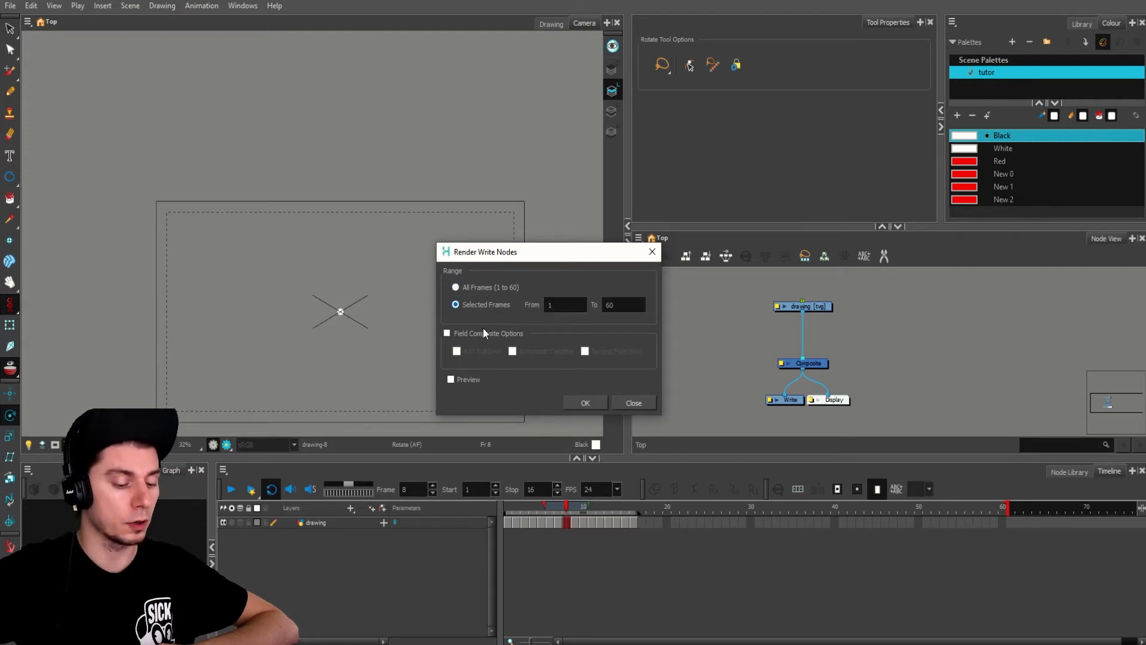
click(632, 404)
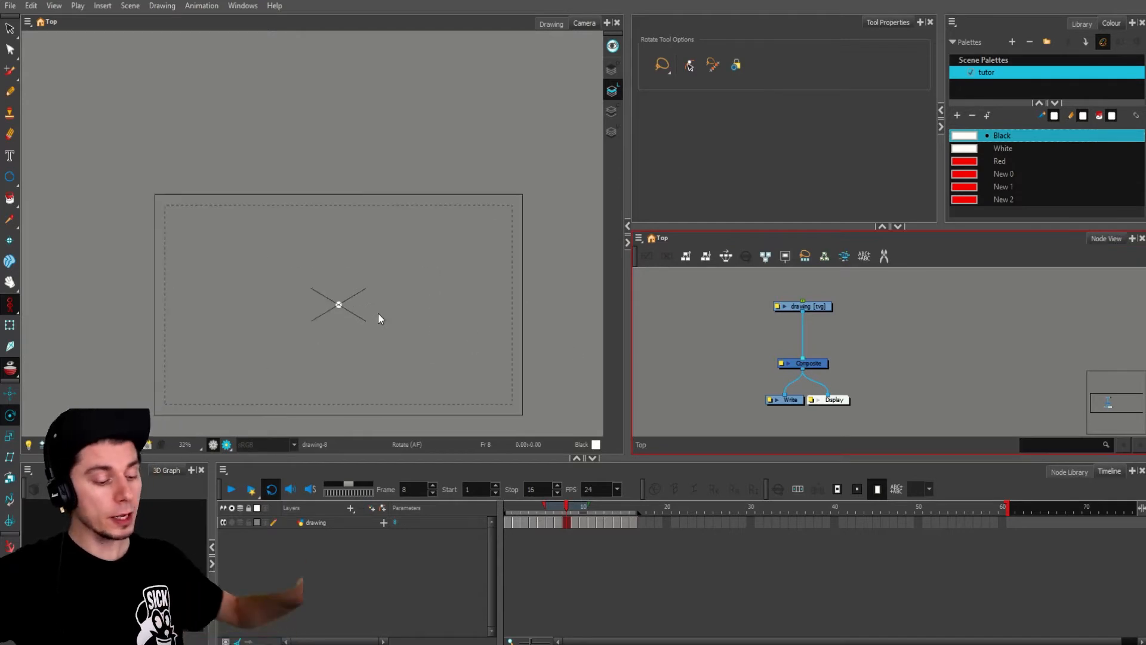
Step: Move the drawing node up and to the left of the Composite node, leaving room beside it
scroll(378, 313, up, 1)
scroll(835, 356, up, 1)
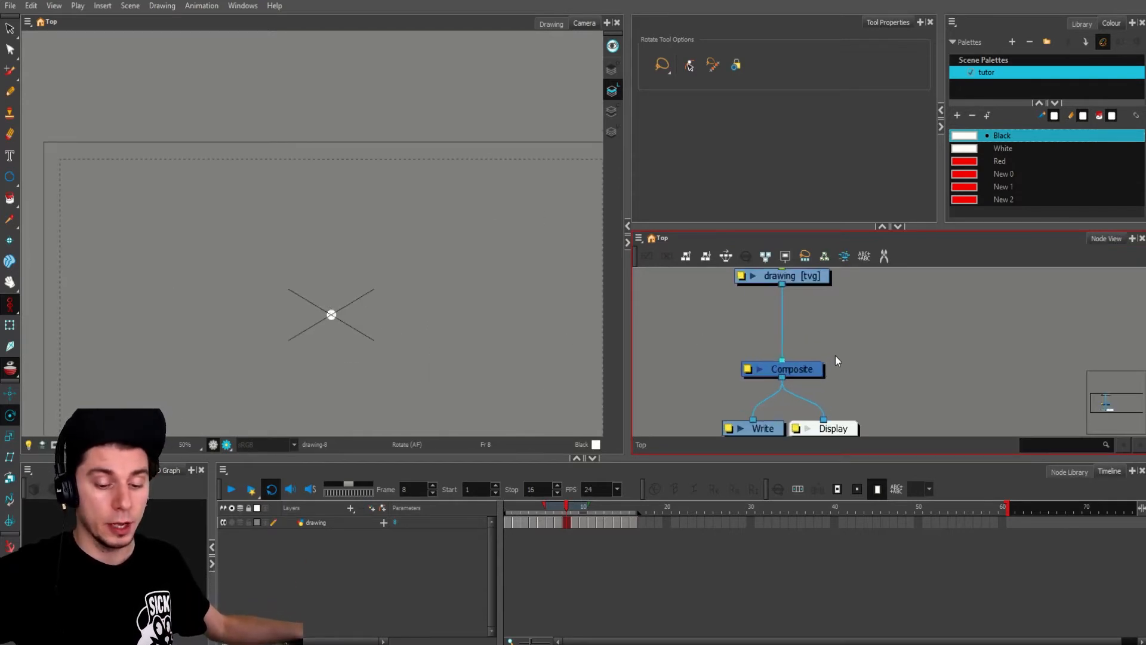
click(815, 371)
scroll(825, 345, down, 1)
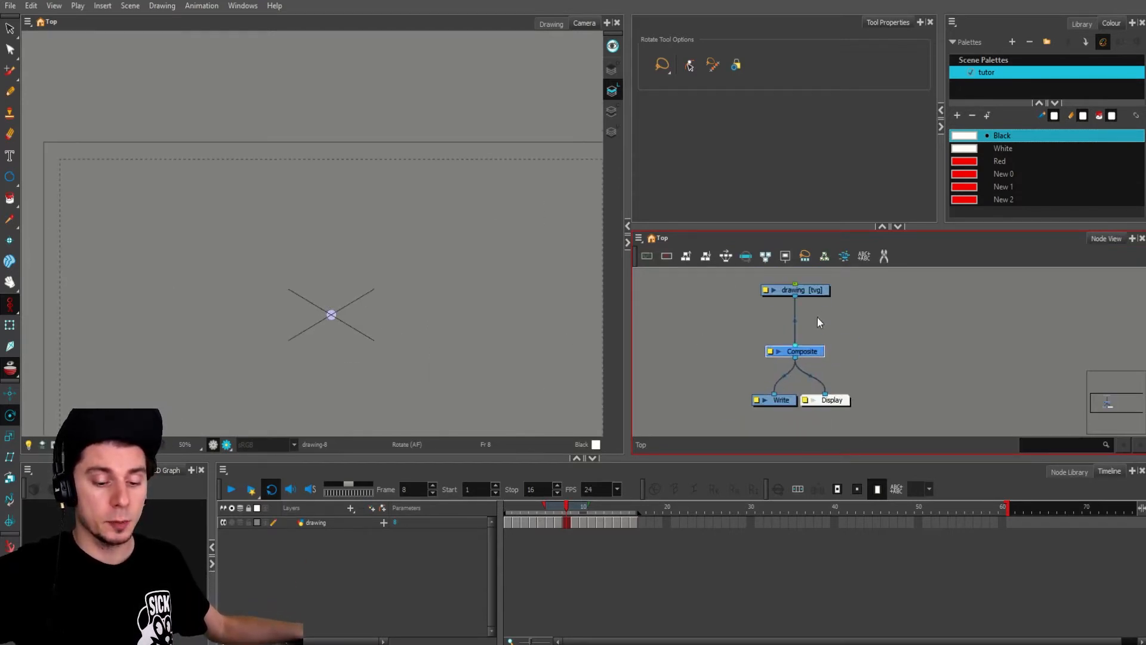
click(815, 292)
mouse_move(814, 292)
mouse_down()
mouse_move(740, 302)
mouse_move(905, 332)
mouse_move(759, 322)
mouse_move(772, 310)
mouse_move(767, 325)
mouse_up()
mouse_move(813, 355)
mouse_down()
mouse_move(829, 342)
mouse_move(819, 353)
mouse_up()
drag(763, 320, 757, 309)
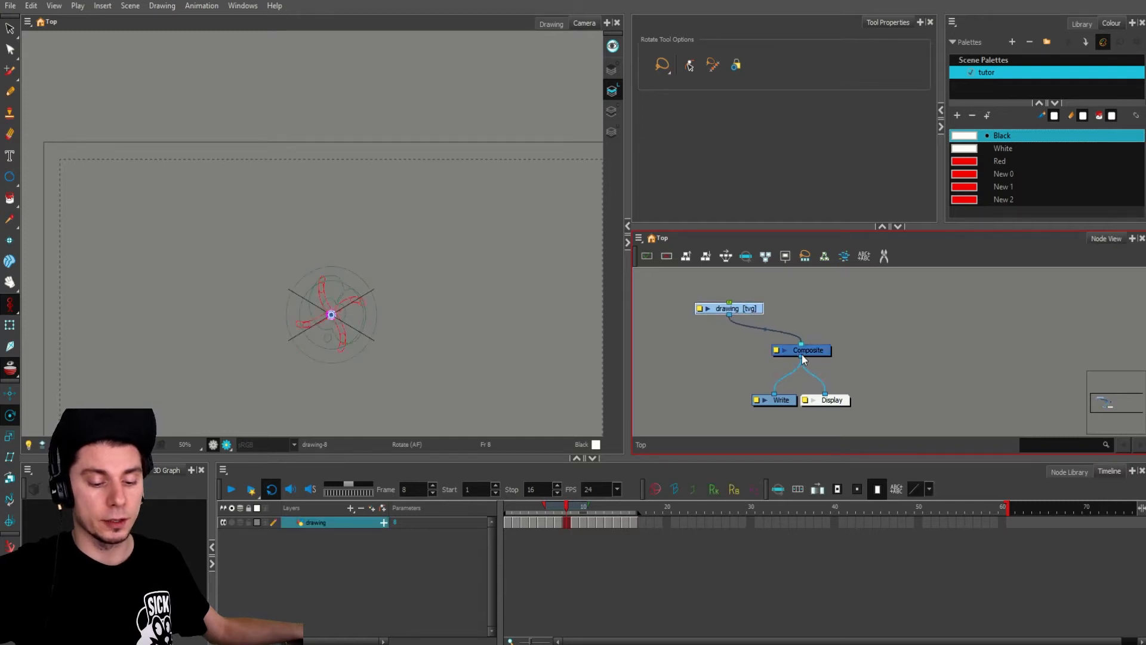
mouse_move(711, 377)
mouse_down()
mouse_move(701, 372)
mouse_move(753, 364)
mouse_move(758, 320)
mouse_up()
Step: Duplicate the drawing node using Paste Special with Create New Columns enabled, and connect the copy to the Composite
scroll(765, 357, down, 2)
click(788, 338)
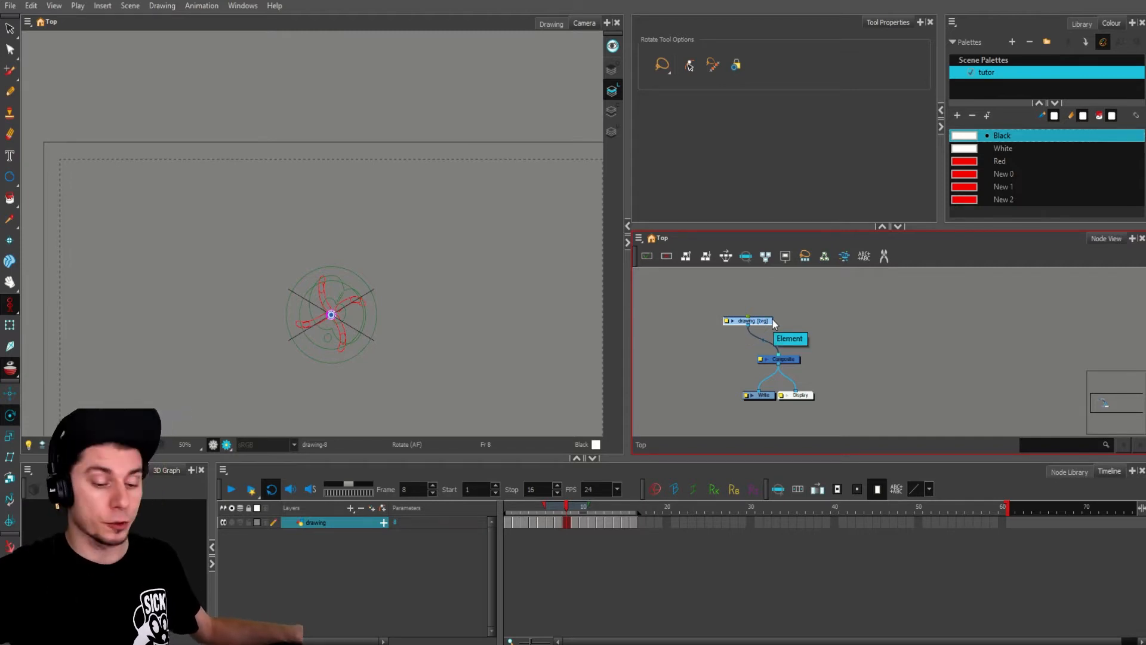
key(ctrl+b)
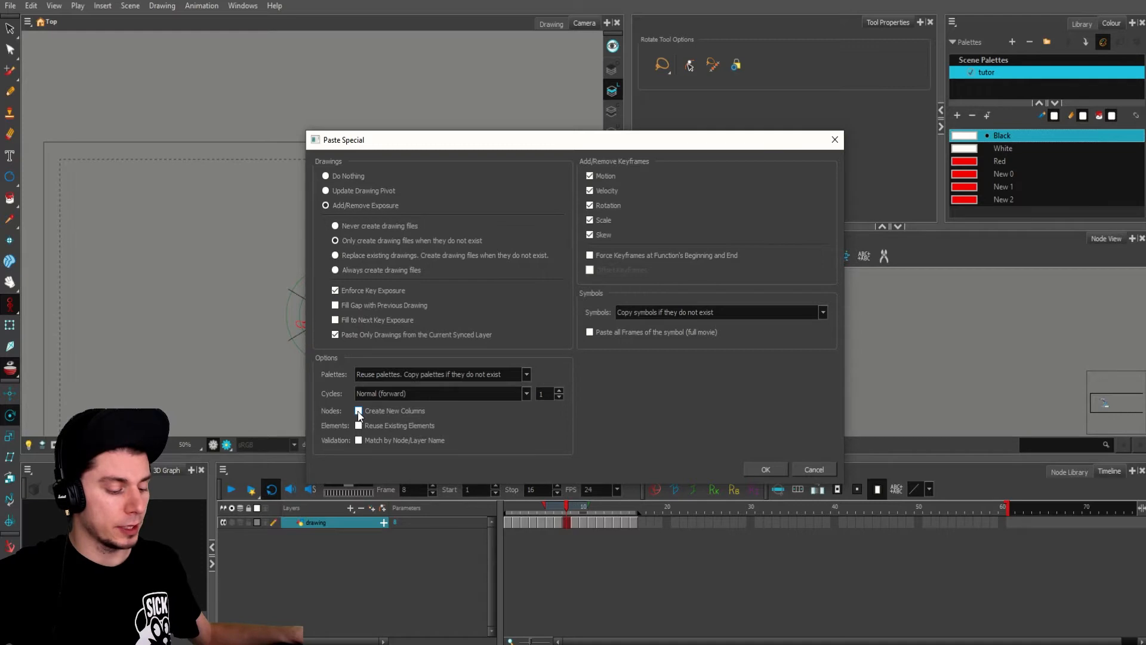
click(762, 469)
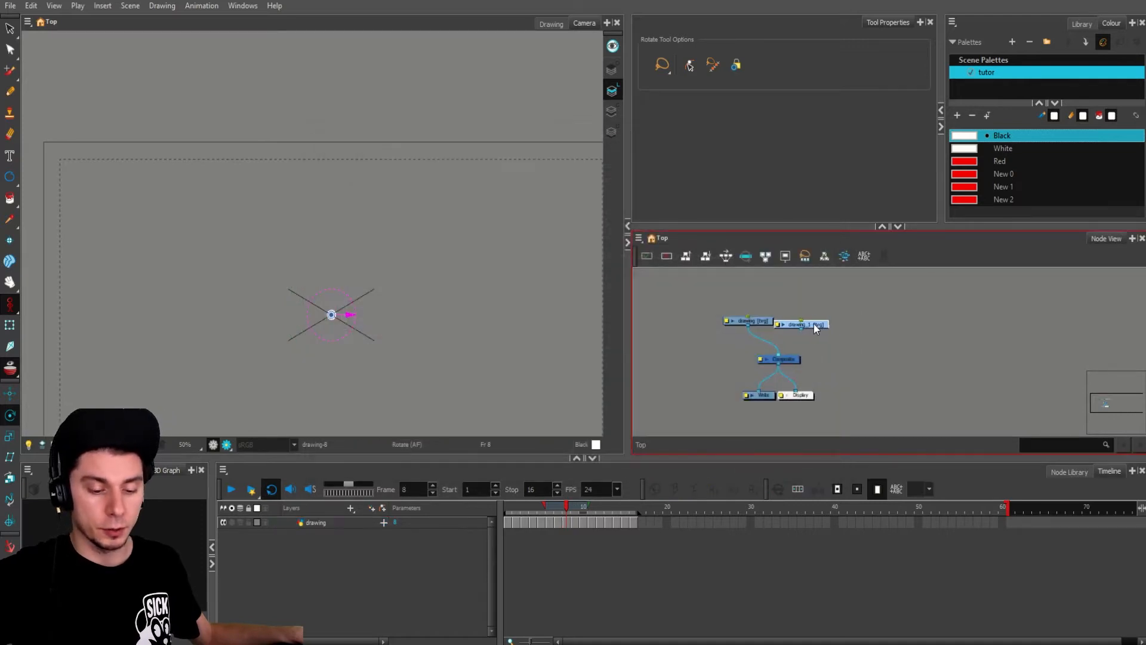
drag(826, 322, 801, 357)
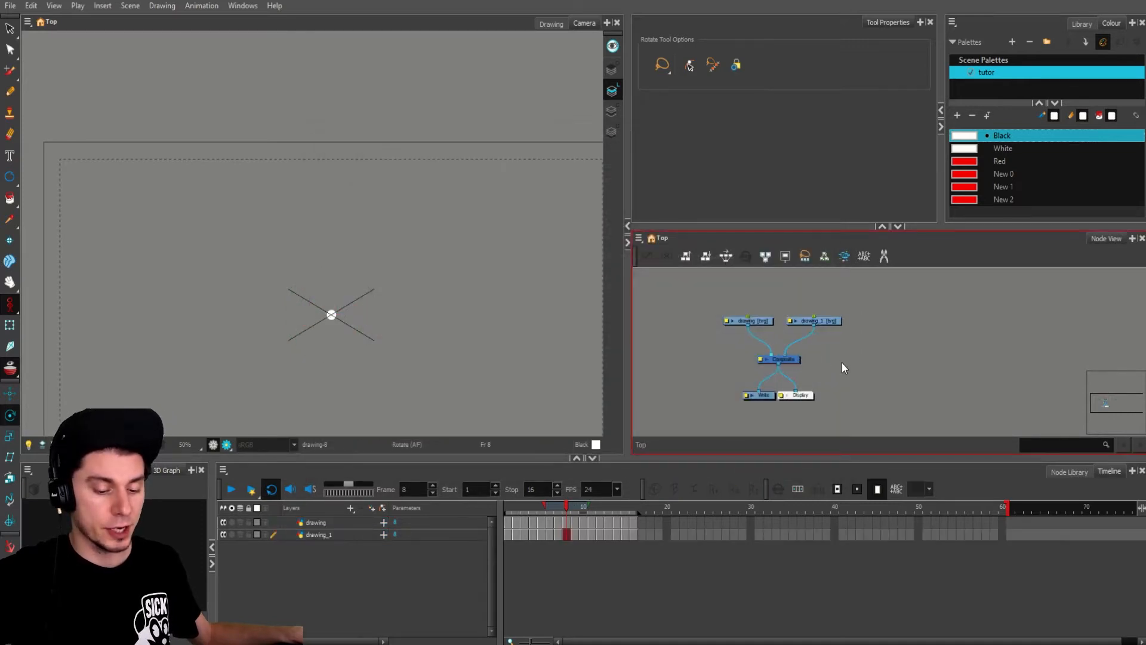
Step: Rename the original drawing node Dotts and its copy Ball
double_click(727, 320)
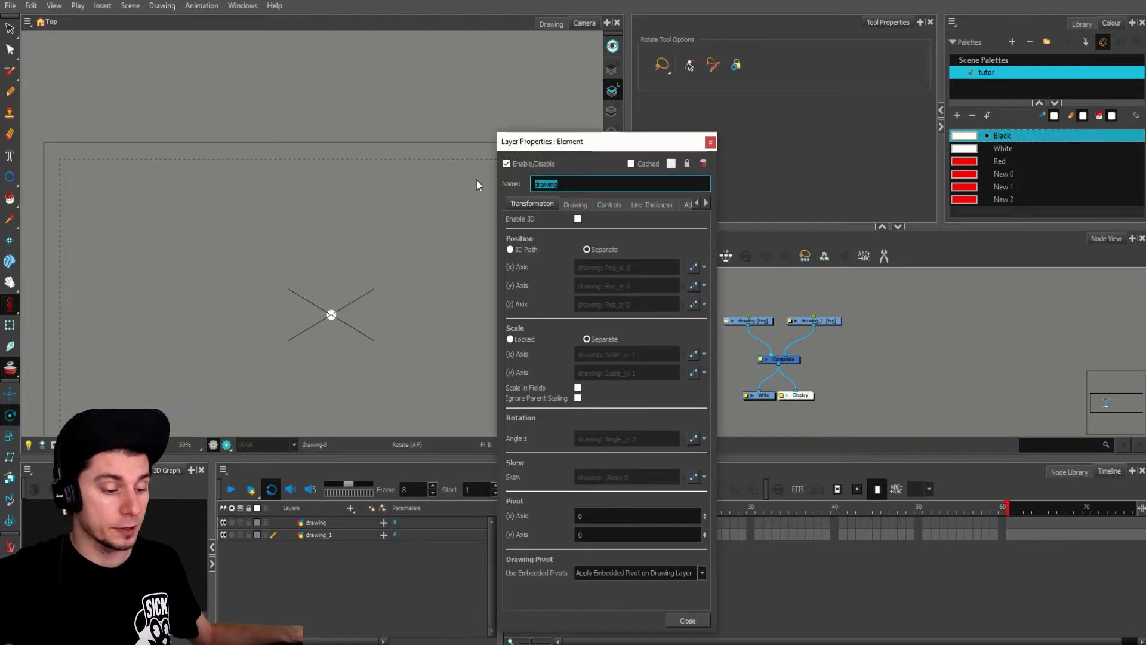
text(D)
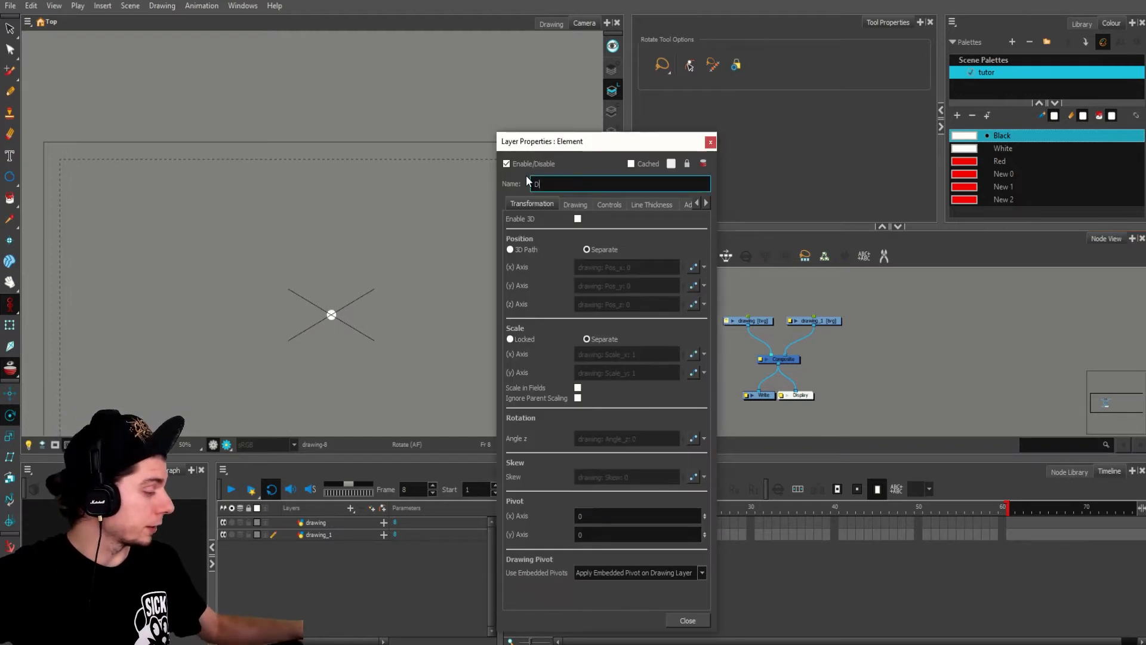
text(otts)
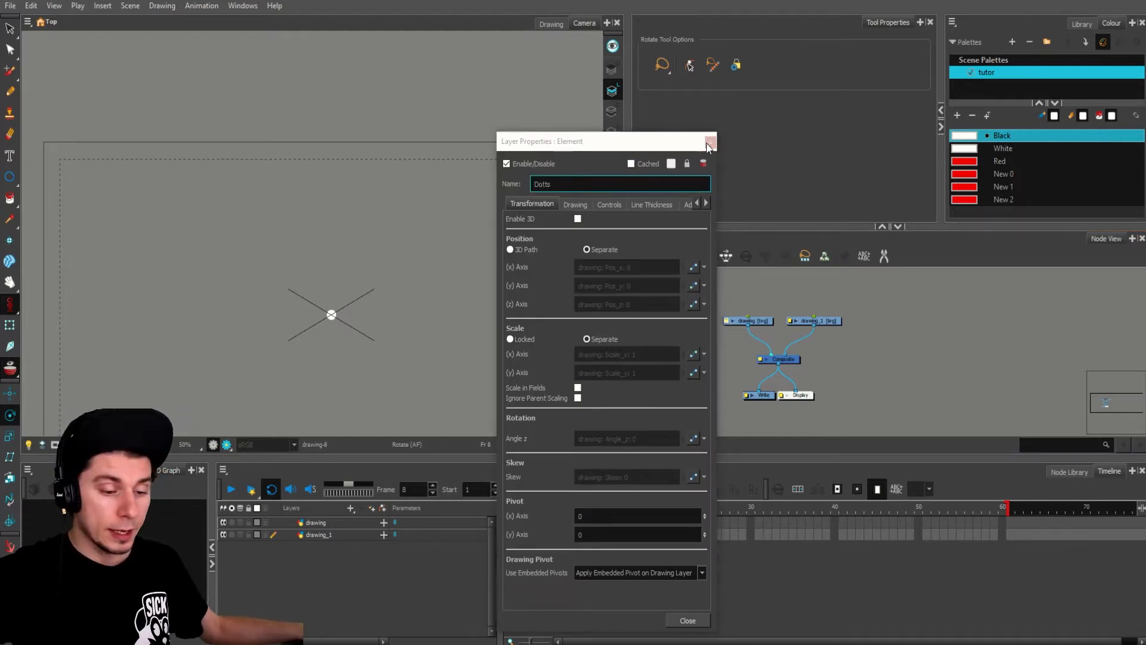
key(Return)
double_click(791, 321)
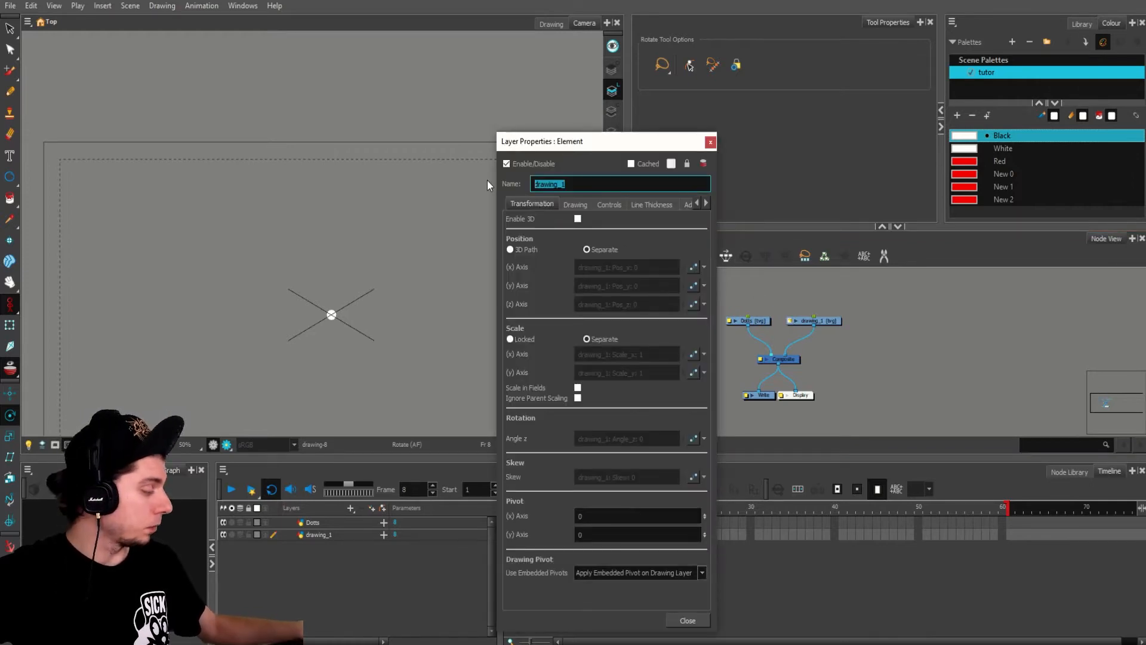
text(Ball)
click(711, 141)
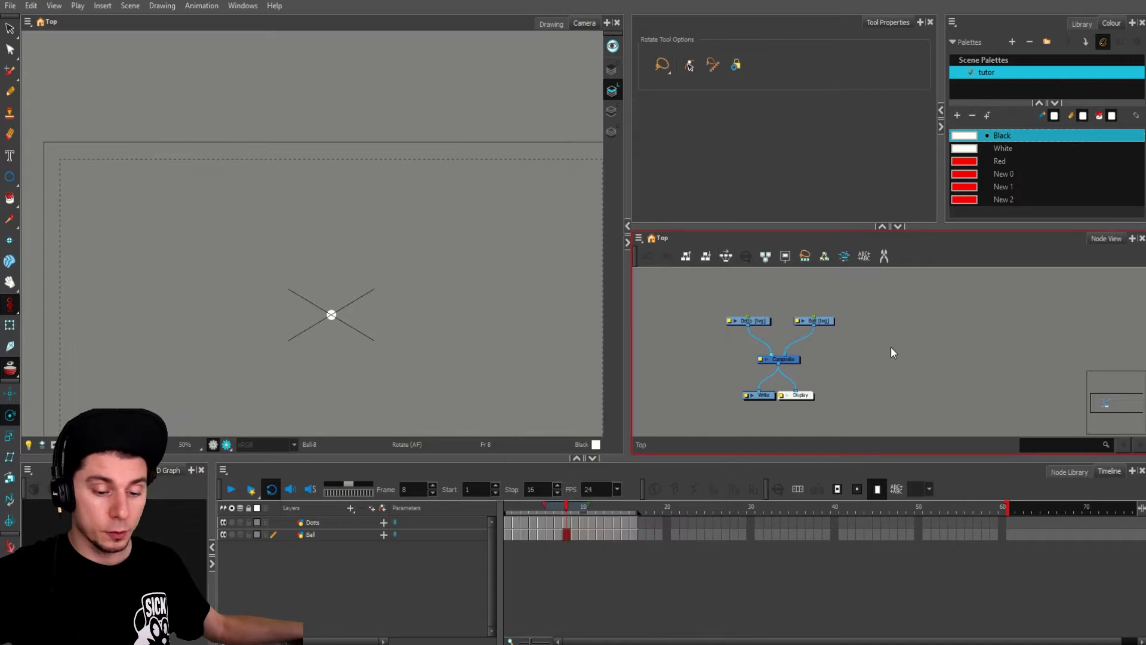
Step: Plug the Dotts cable back into the Composite and nudge the Composite into place above Write and Display
click(870, 354)
scroll(836, 356, up, 2)
drag(731, 354, 727, 346)
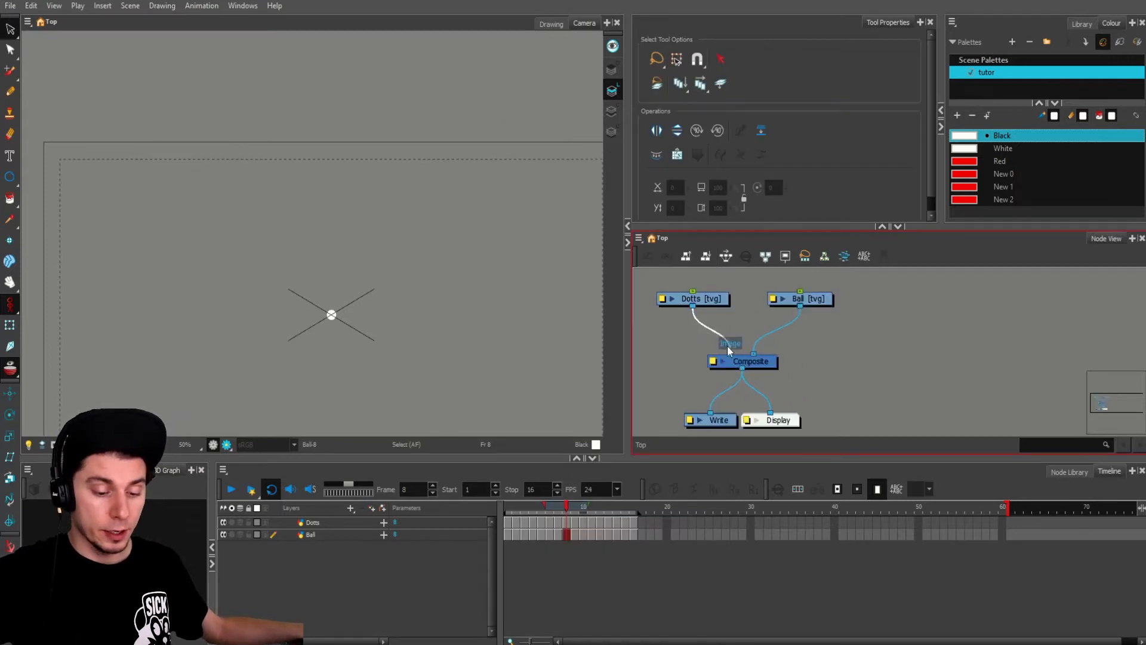
drag(763, 397, 750, 391)
drag(732, 384, 742, 385)
drag(774, 366, 770, 413)
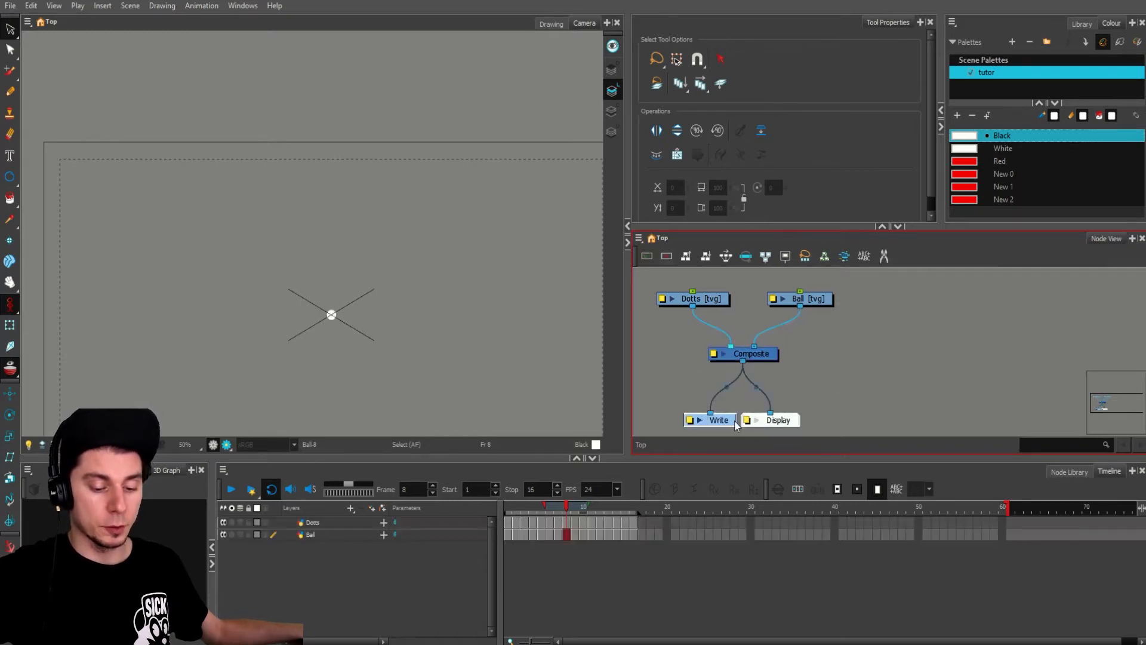
Step: Duplicate the Composite node using Paste Special and place the copy to the right of the original
scroll(772, 370, down, 1)
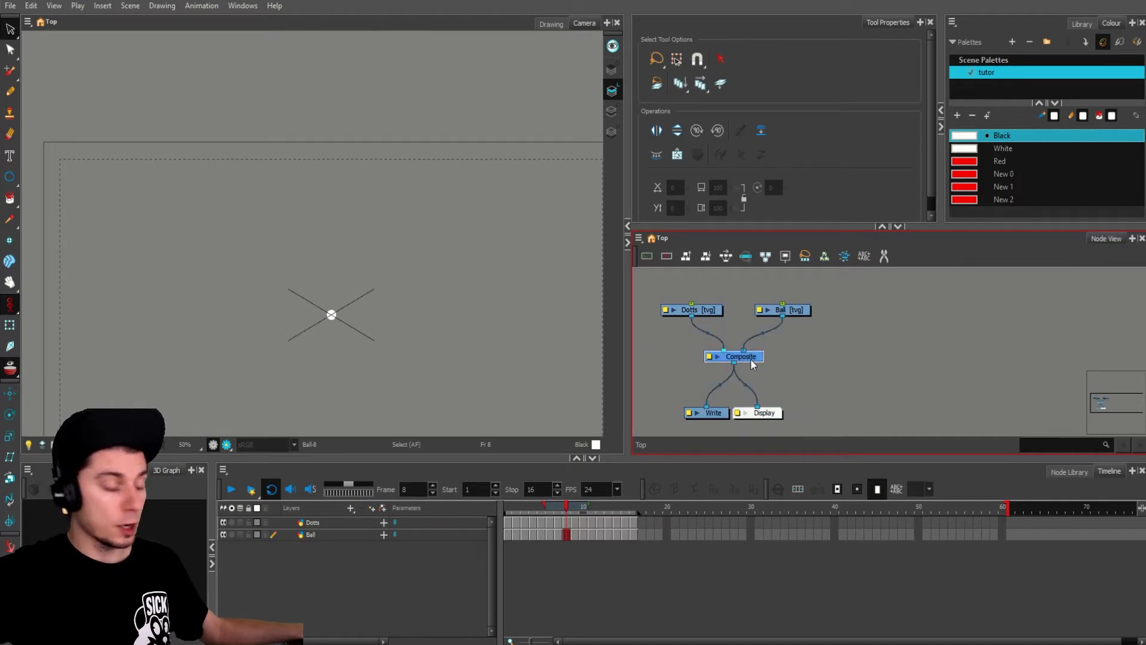
key(ctrl+b)
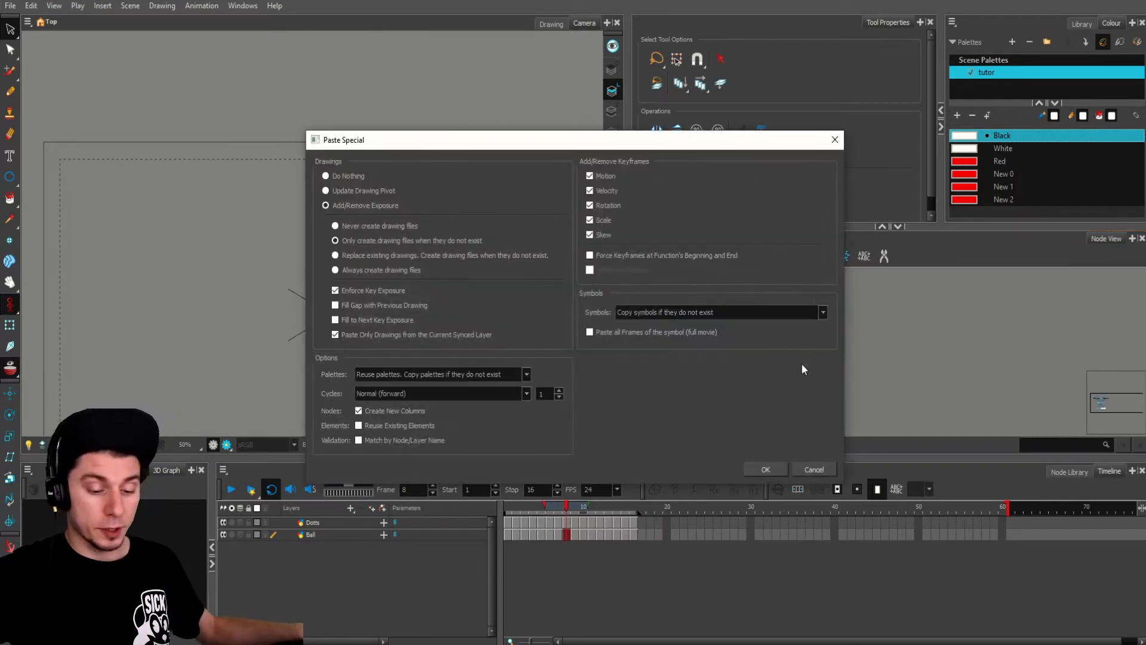
click(809, 470)
drag(825, 358, 866, 352)
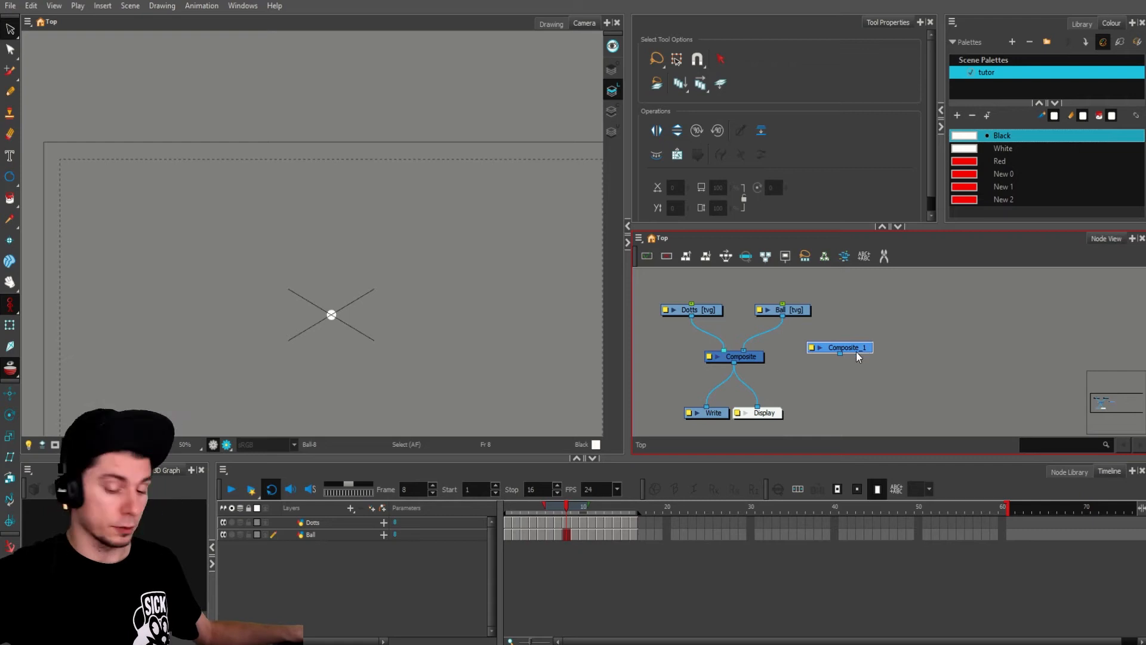
Step: Move the Dotts and Ball nodes together farther up above the Composite nodes
key(ctrl+a)
scroll(837, 346, down, 2)
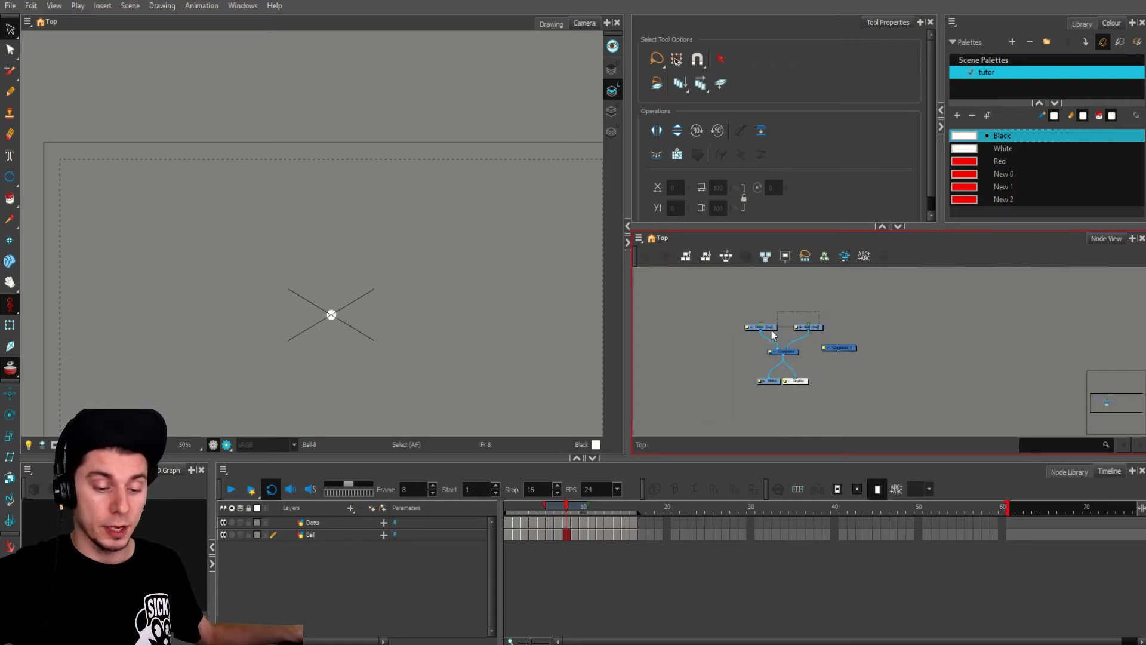
click(814, 336)
scroll(814, 341, up, 2)
Step: Open the duplicated Composite's properties and set its mode to Pass Through
double_click(811, 352)
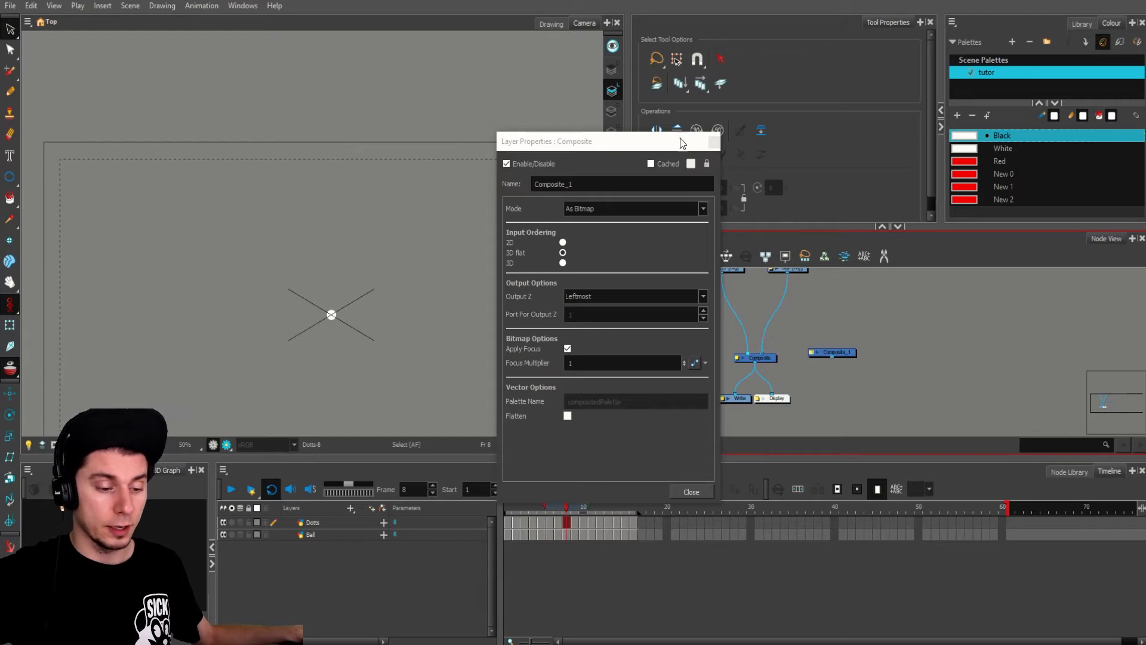
drag(679, 138, 739, 202)
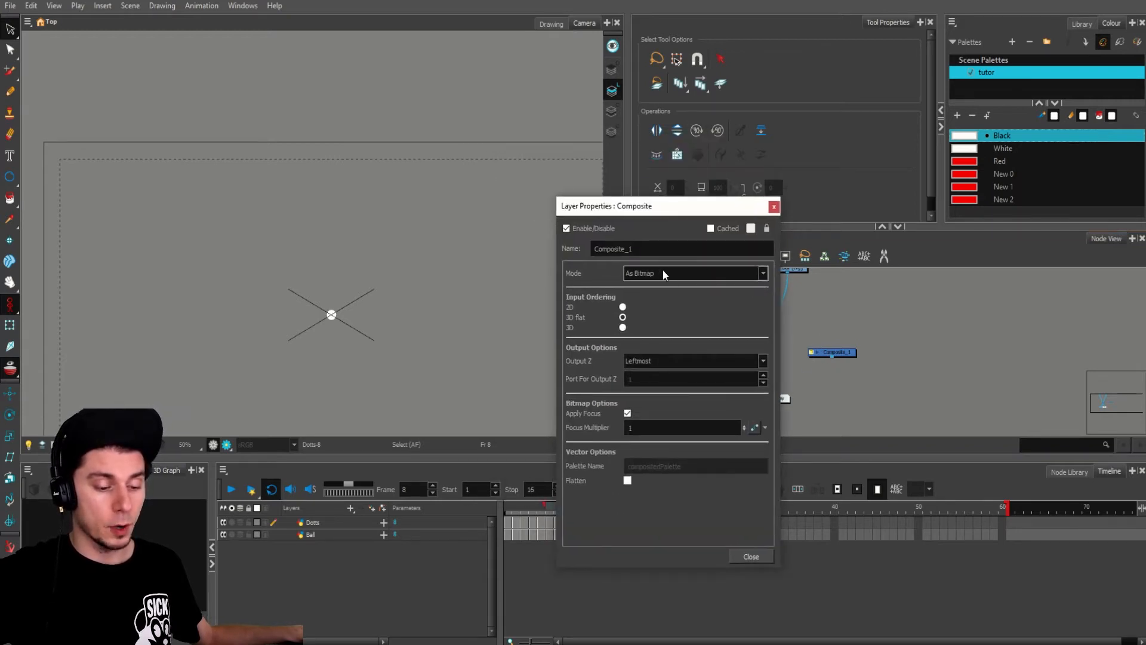
click(632, 274)
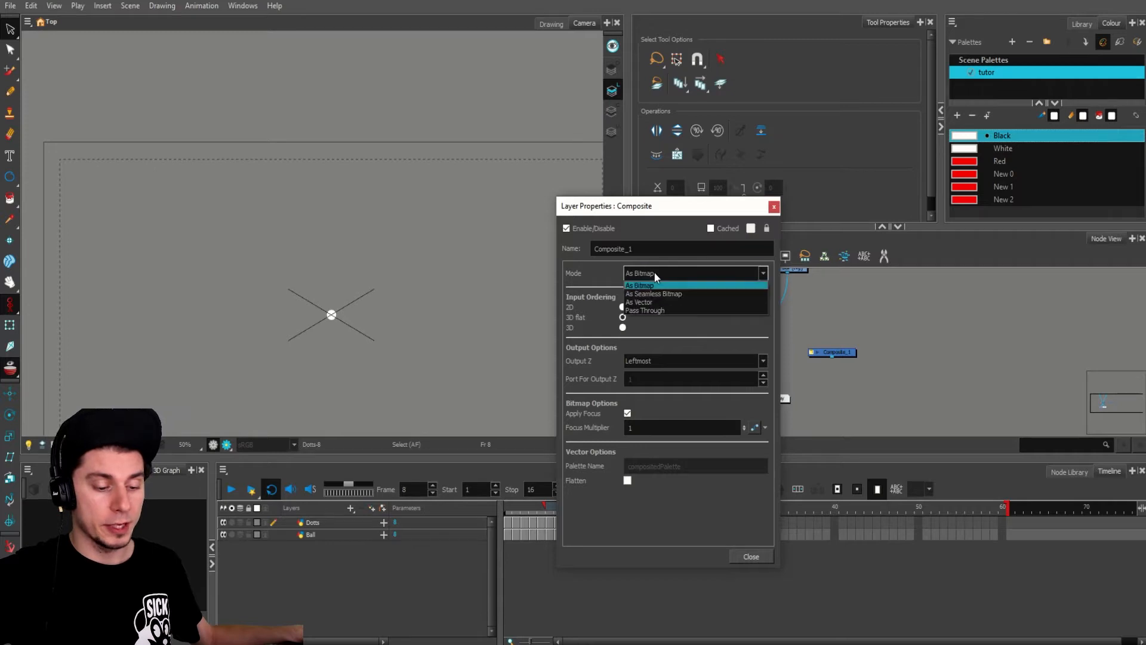
click(656, 311)
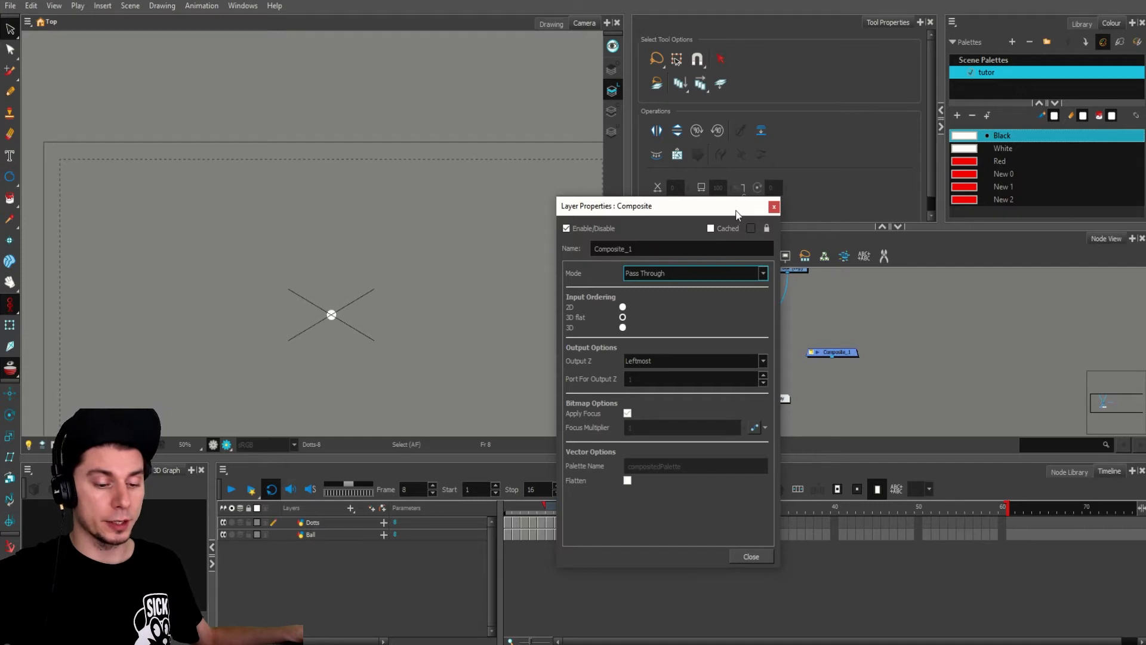
drag(736, 211, 653, 210)
scroll(808, 355, up, 4)
drag(911, 357, 875, 349)
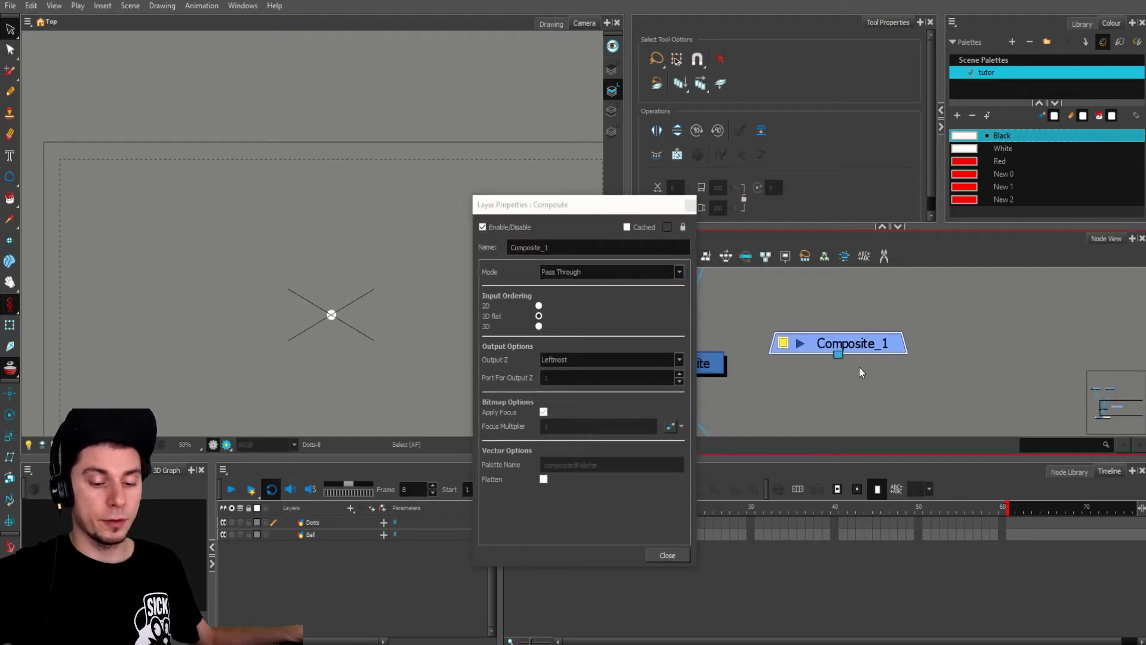
scroll(855, 359, down, 2)
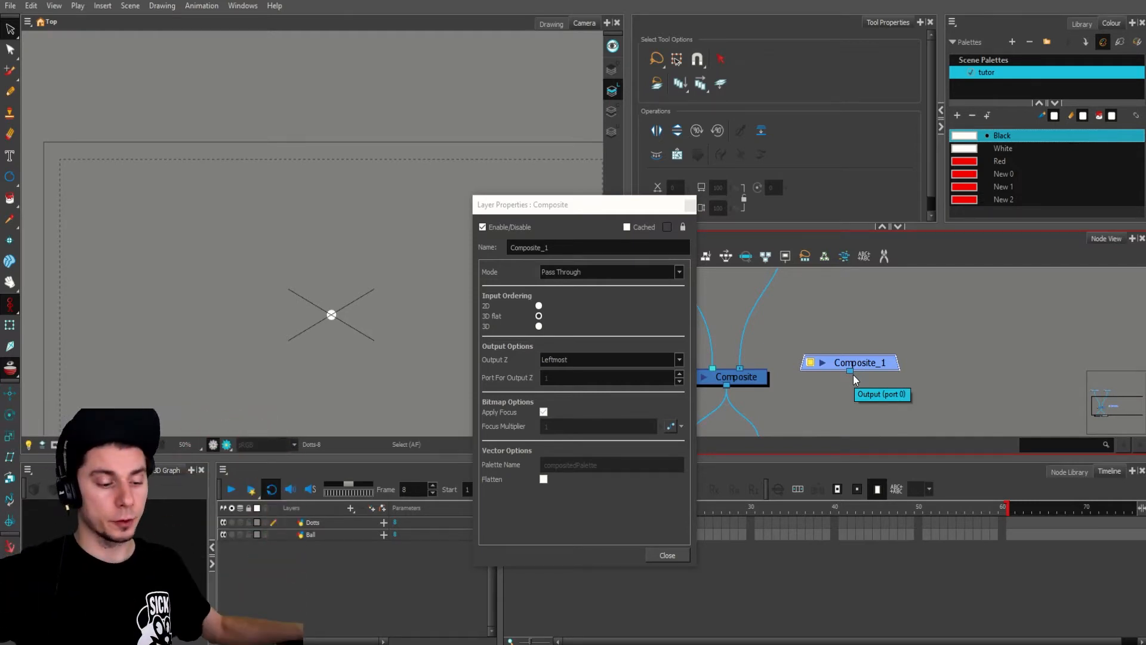
Step: Set the duplicated Composite's mode to As Bitmap and shift the node around beside the Ball cable
click(649, 275)
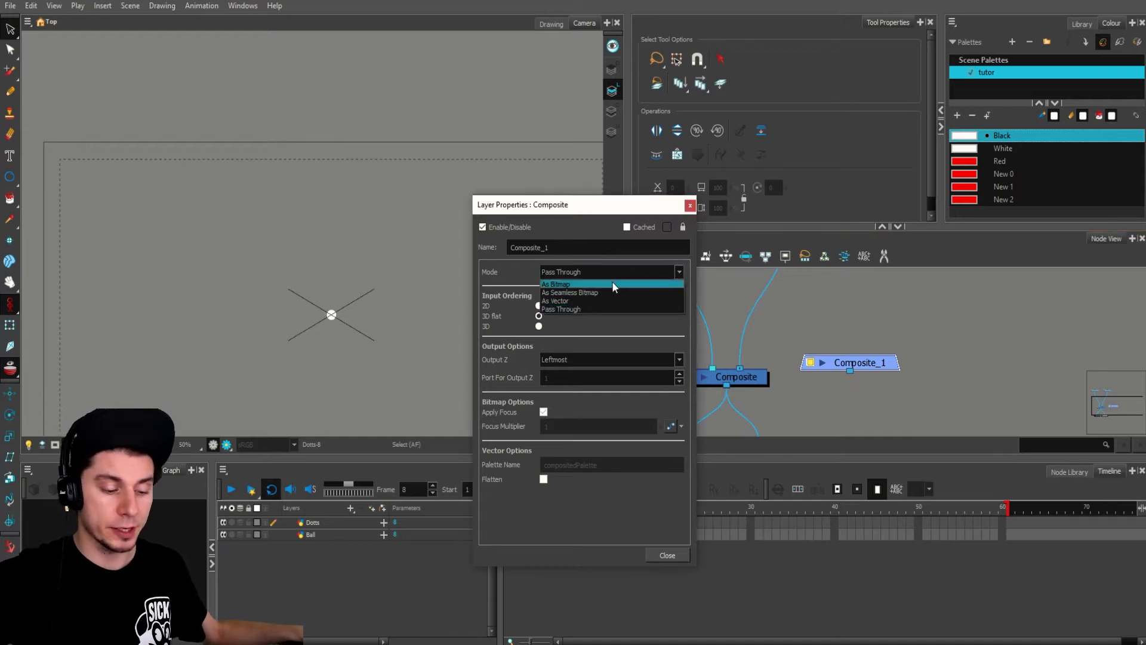
click(611, 281)
drag(872, 364, 893, 315)
scroll(896, 364, down, 3)
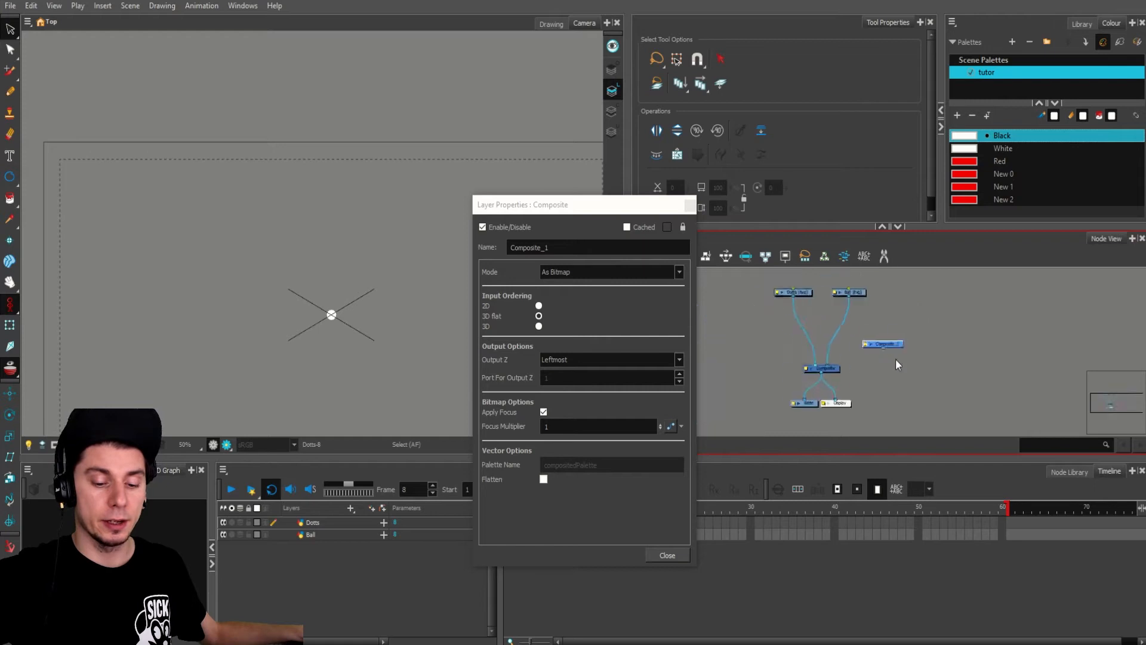
scroll(896, 361, up, 3)
drag(906, 373, 890, 348)
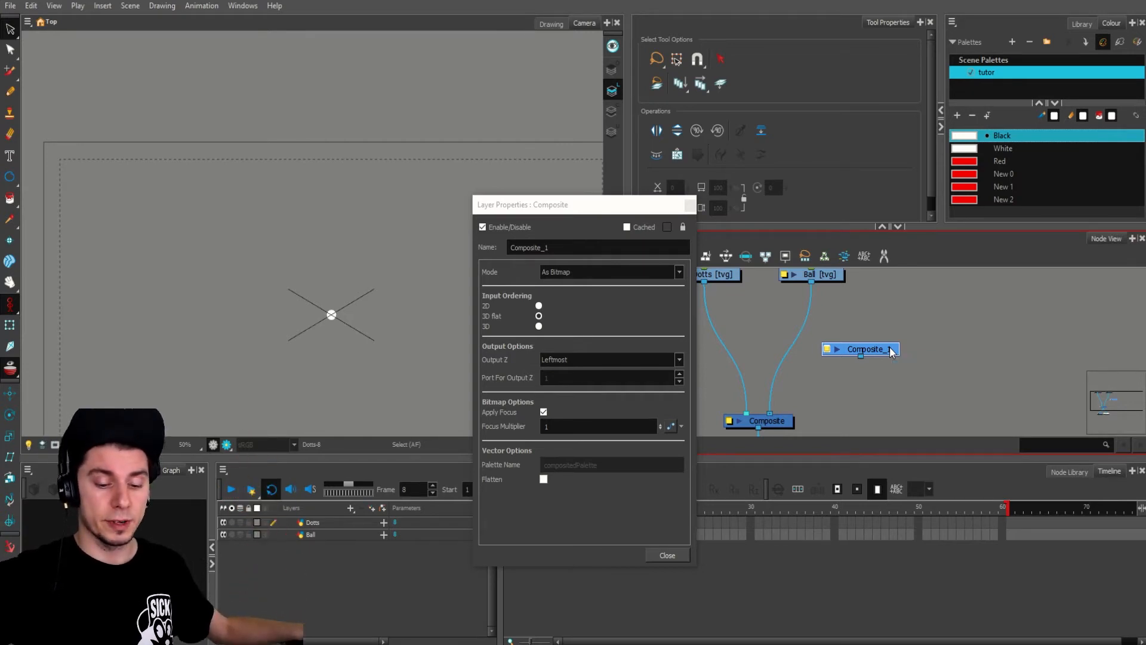
drag(890, 351, 863, 359)
scroll(887, 360, down, 3)
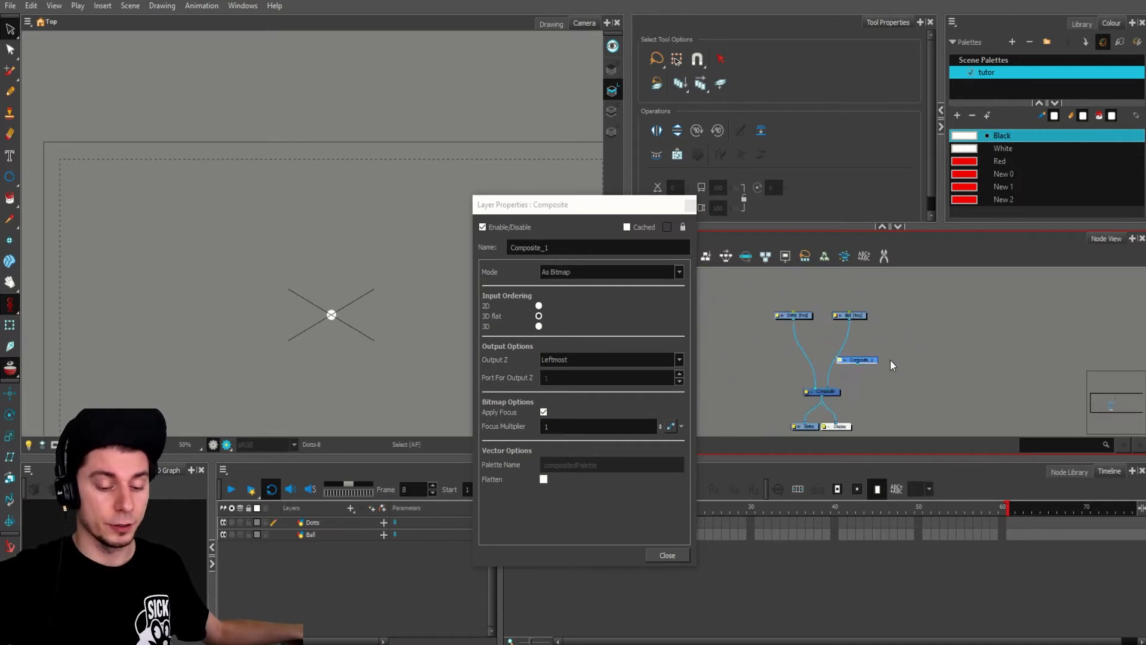
drag(864, 361, 874, 360)
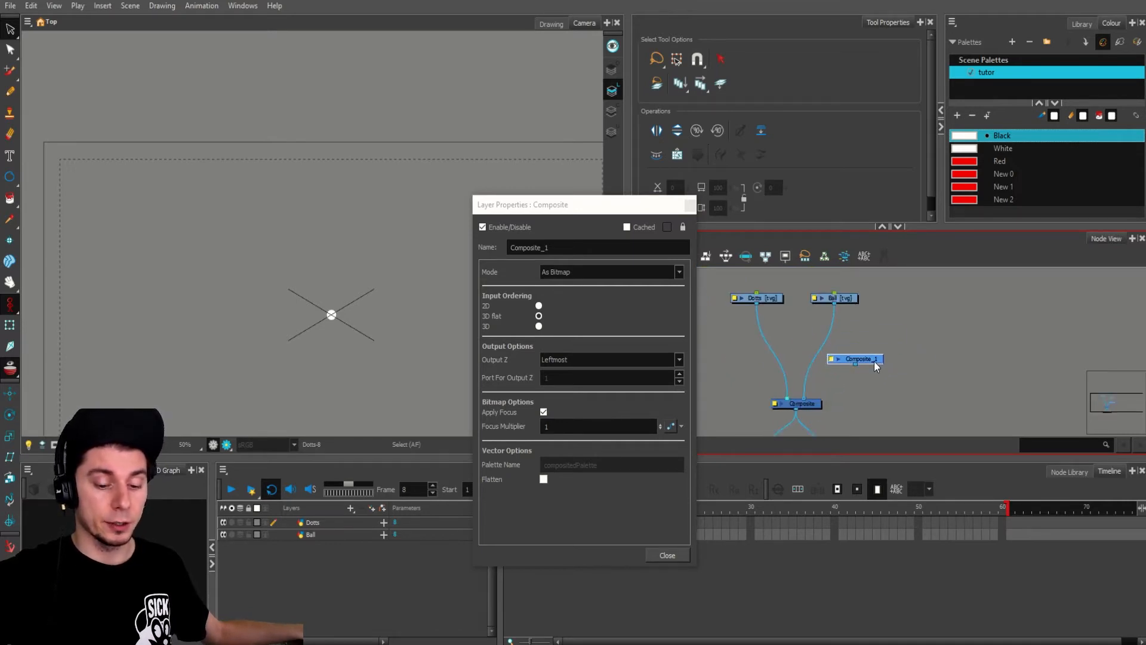
Step: Look through the duplicated Composite's Mode and Output Z options, and close its properties
click(575, 278)
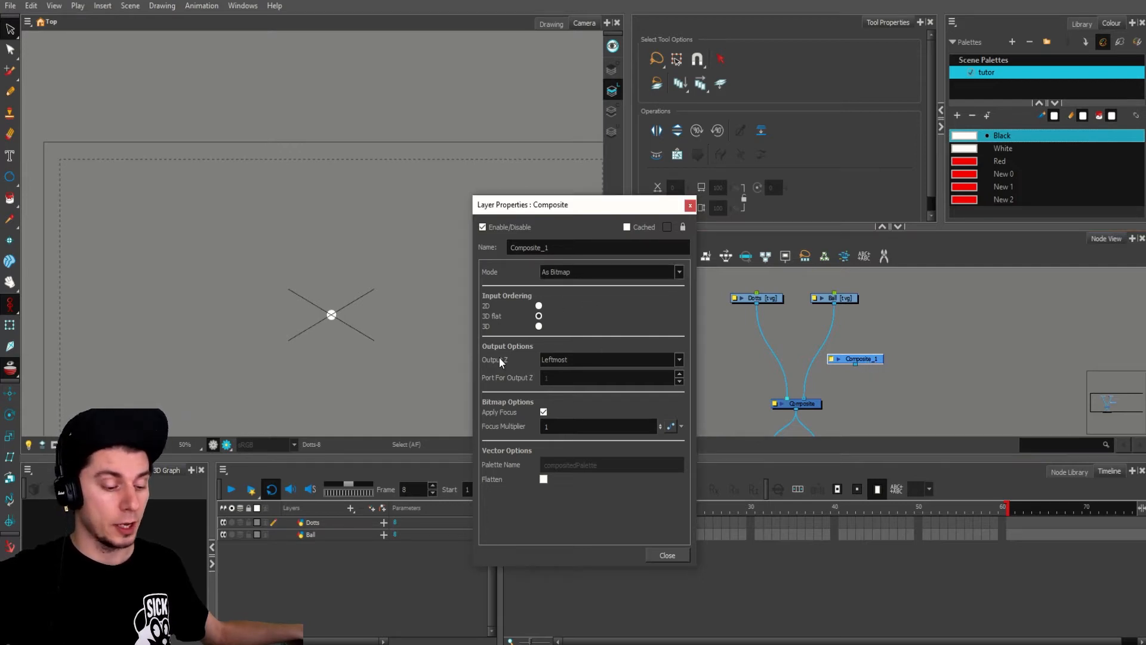
click(576, 359)
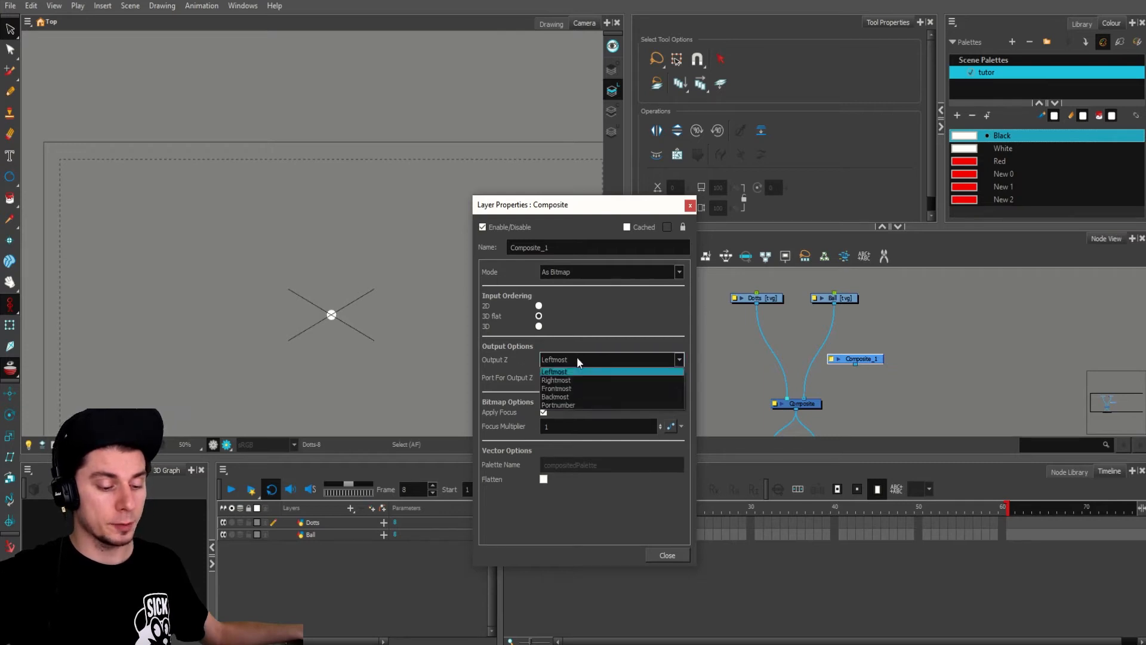
click(576, 359)
click(690, 206)
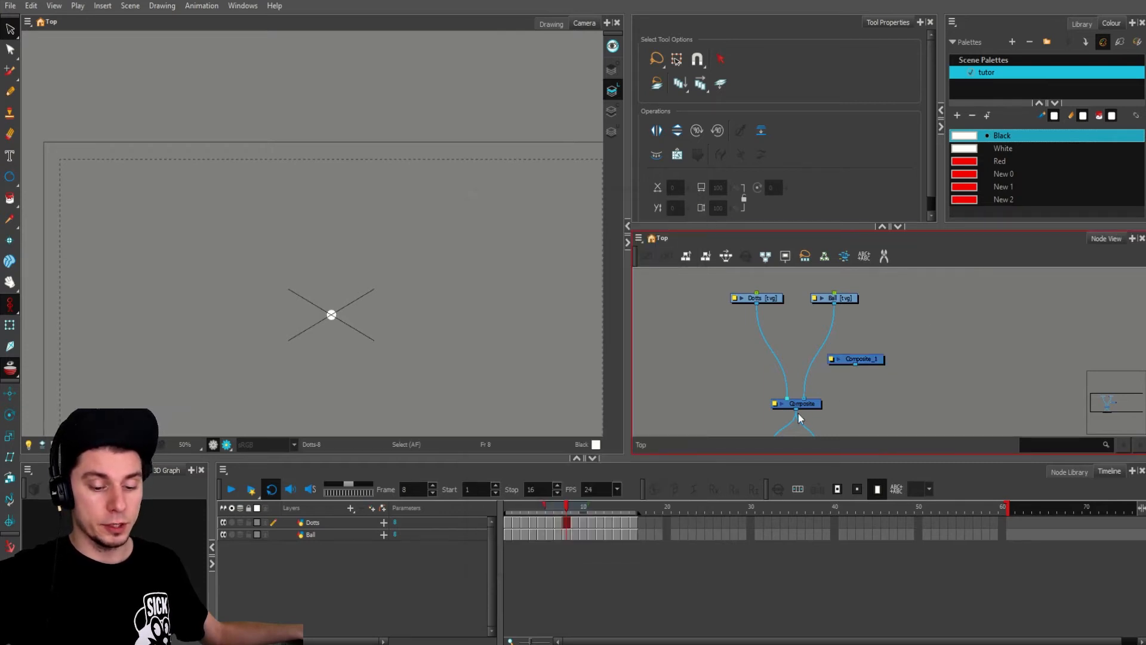
Step: Swap the Dotts and Ball cables on the main Composite's input ports, and swap them back
mouse_move(788, 400)
mouse_down()
mouse_move(742, 363)
mouse_move(782, 397)
mouse_move(715, 367)
mouse_move(786, 397)
mouse_up()
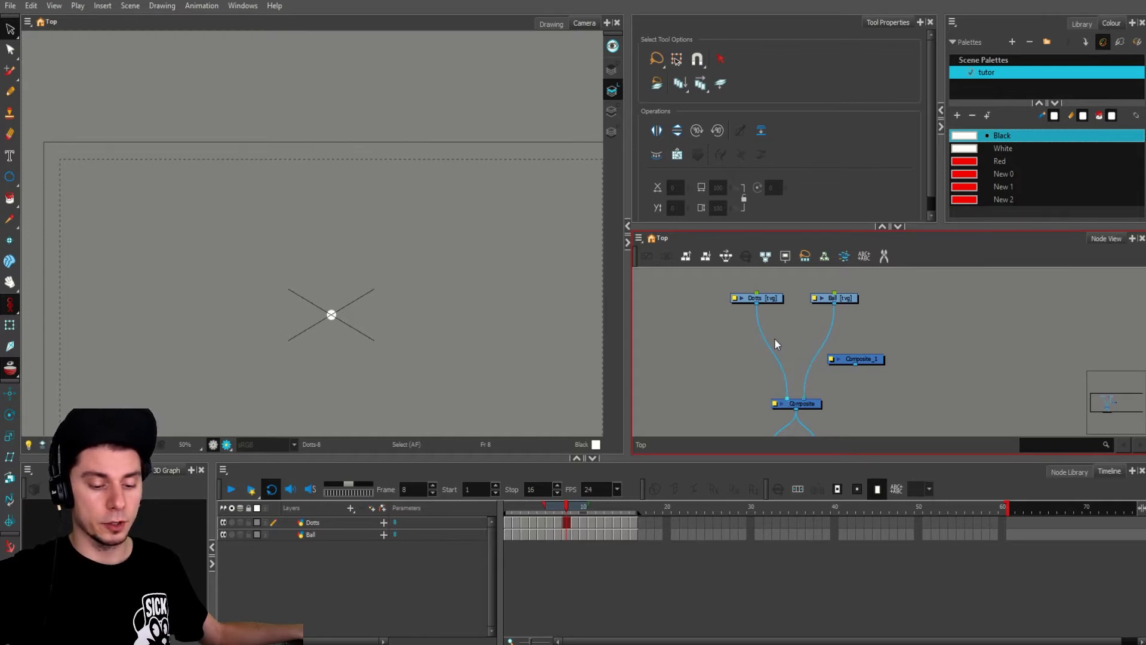
click(308, 524)
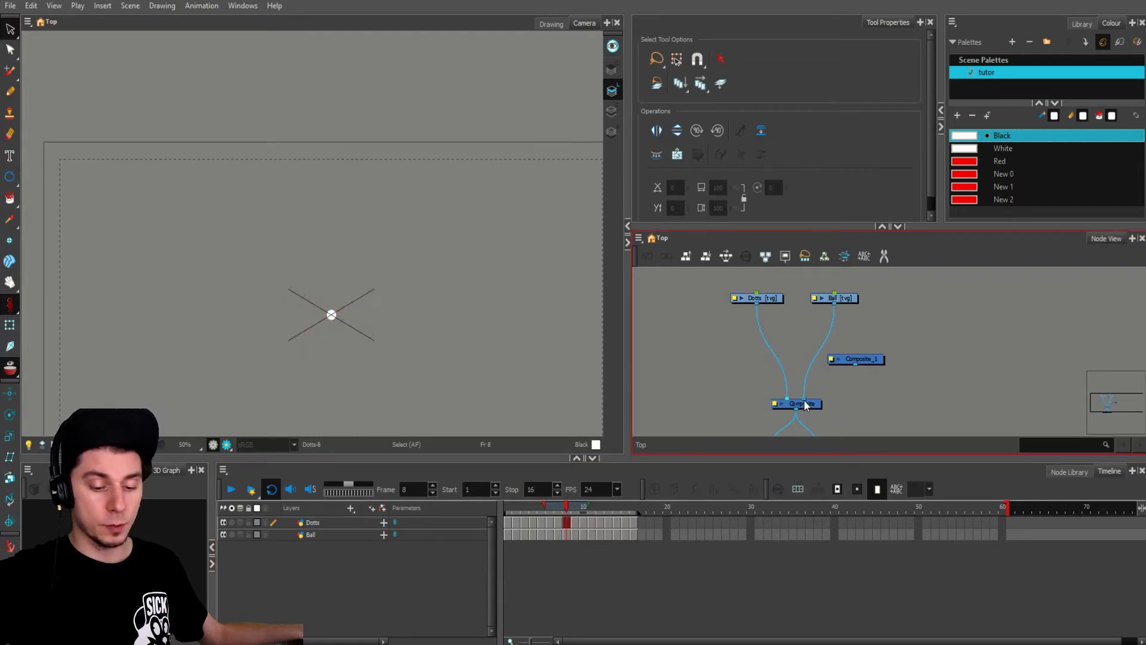
drag(803, 399, 782, 396)
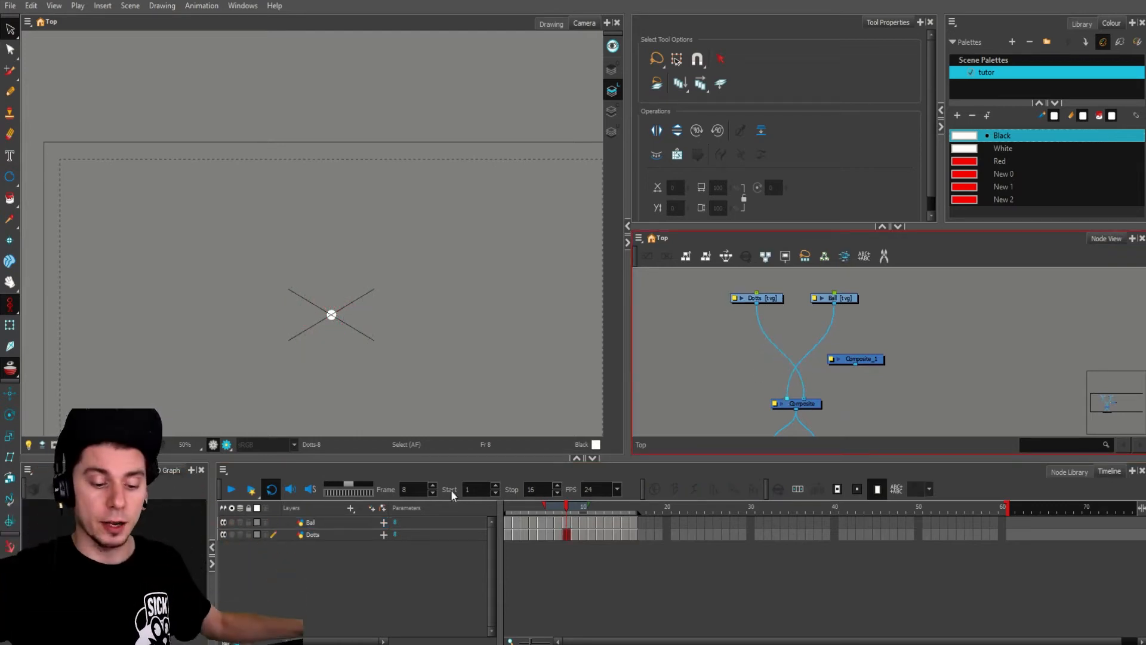
drag(789, 397, 804, 403)
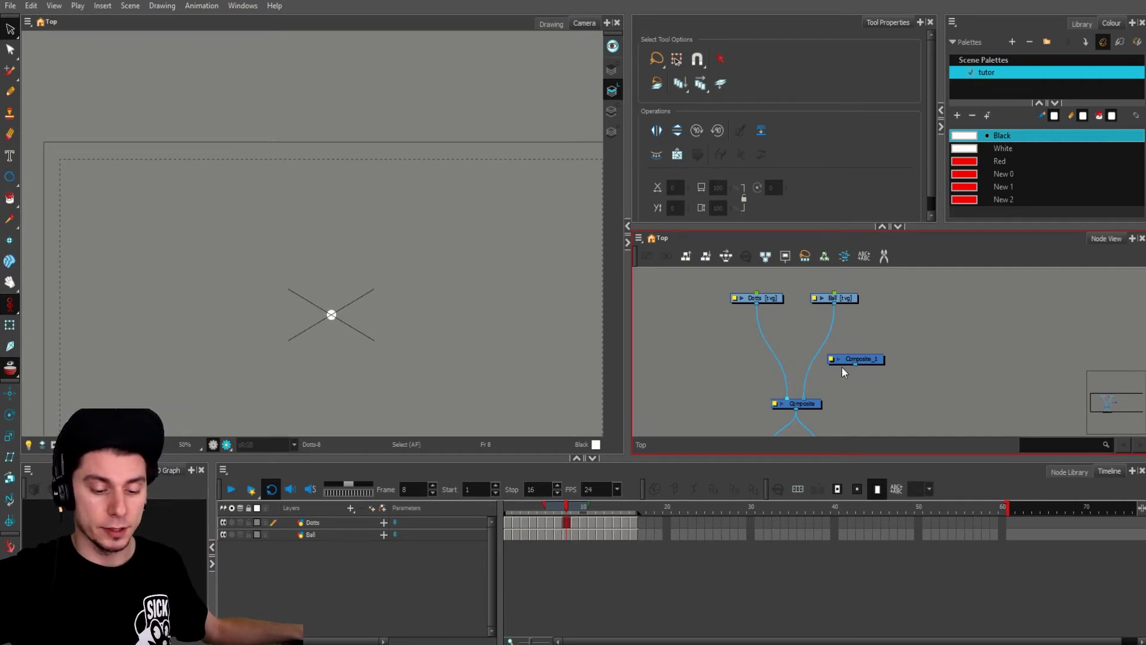
Step: Set the duplicated Composite's mode to Pass Through and insert it on the cable between Dotts and the main Composite
double_click(836, 358)
click(619, 272)
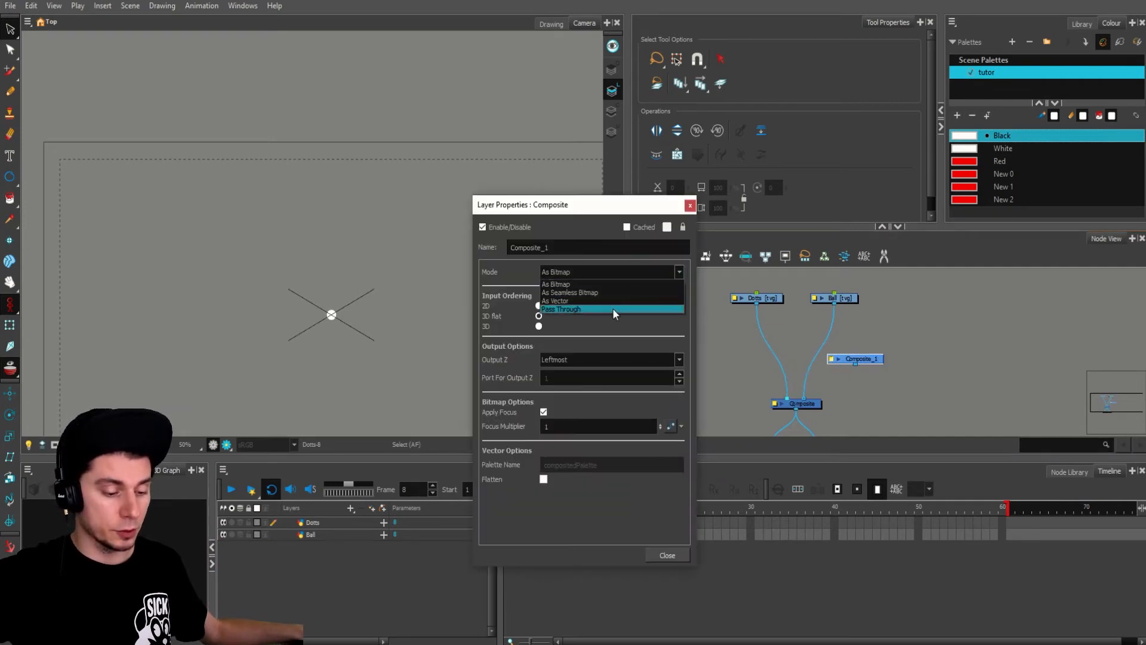
click(613, 310)
click(690, 206)
drag(873, 362, 778, 360)
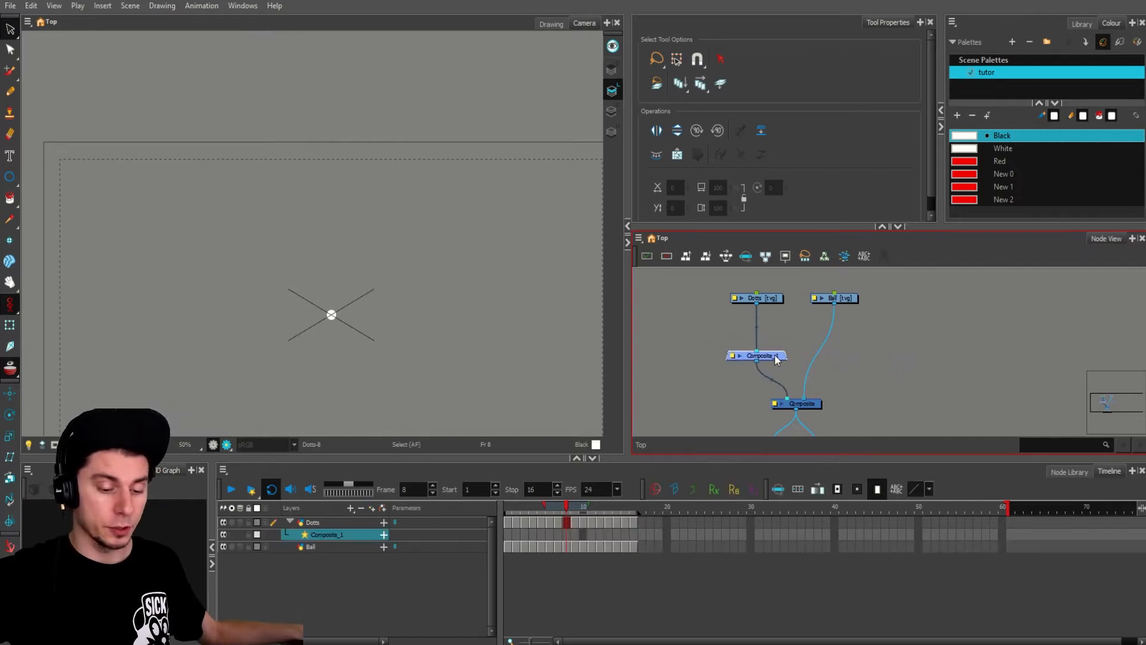
Step: Paste another copy of the pass-through composite with Paste Special and insert it between Ball and the main Composite
key(ctrl+b)
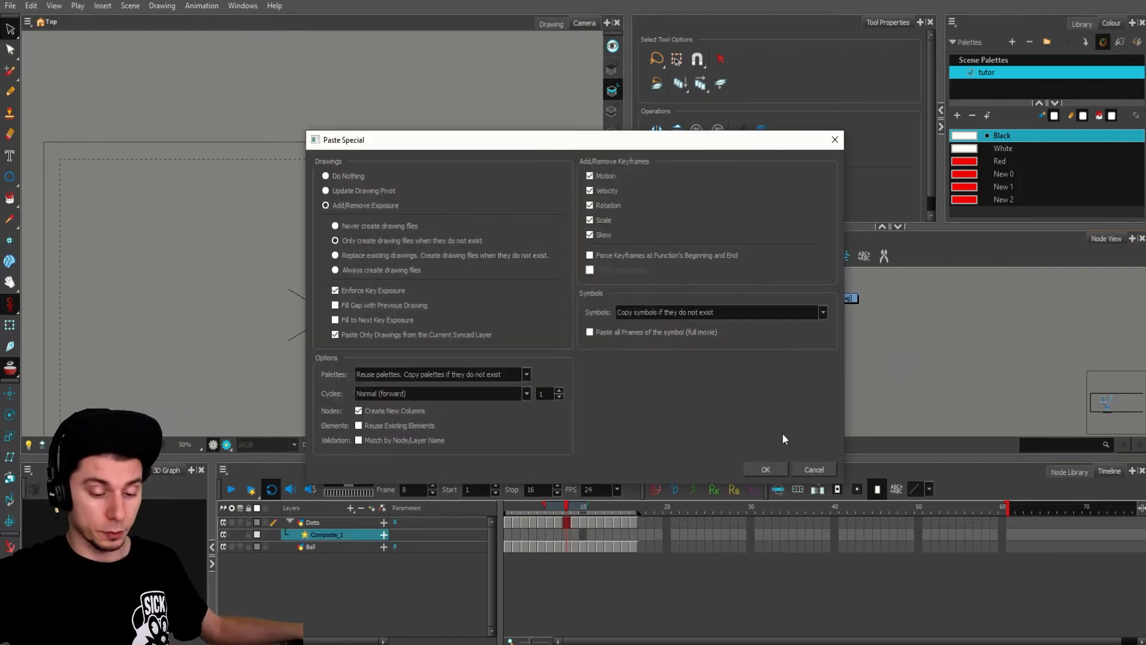
click(766, 469)
drag(822, 362, 850, 357)
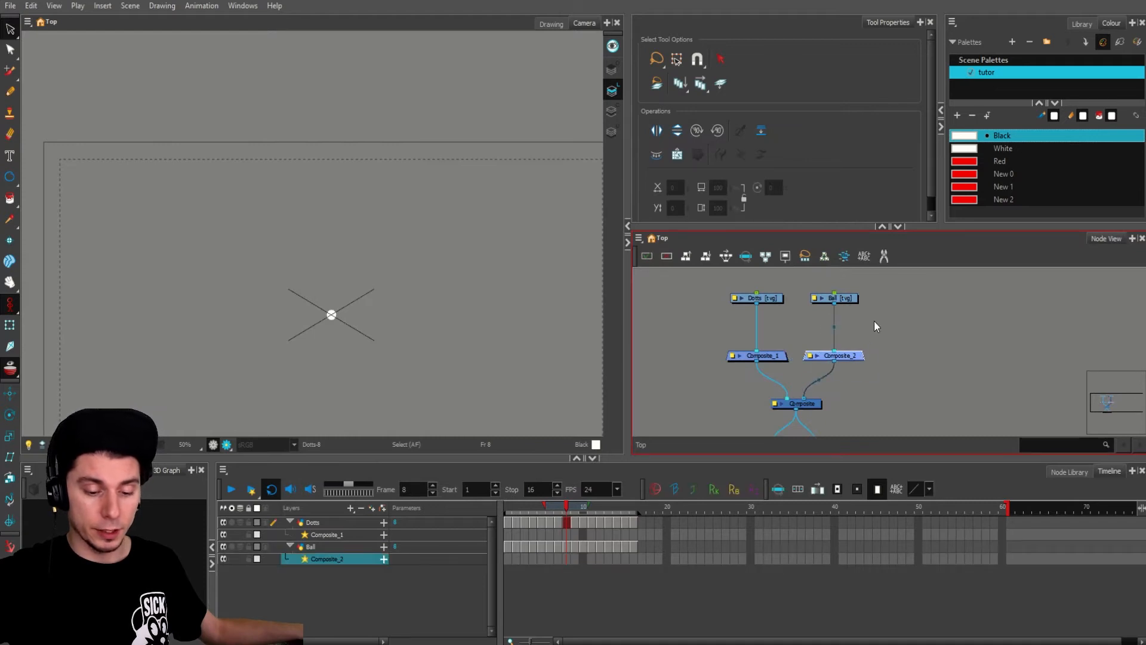
Step: Spread the Dotts and Ball branches, each with its own composite, farther apart above the main Composite
drag(881, 283, 885, 354)
click(911, 348)
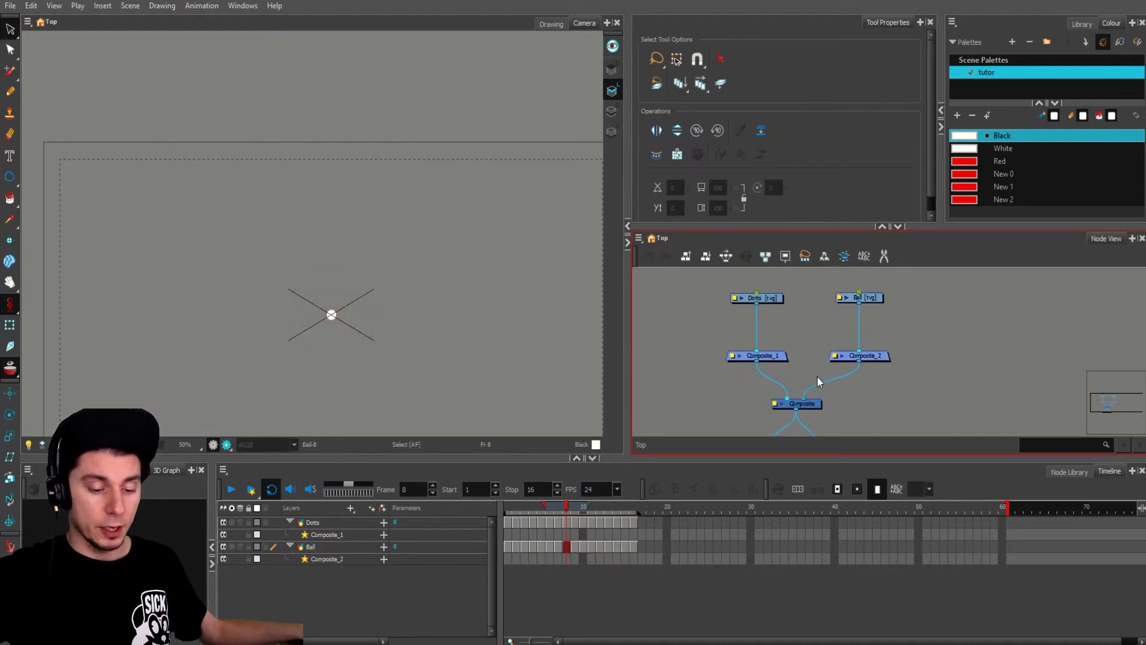
scroll(818, 377, down, 2)
drag(747, 310, 785, 364)
click(850, 344)
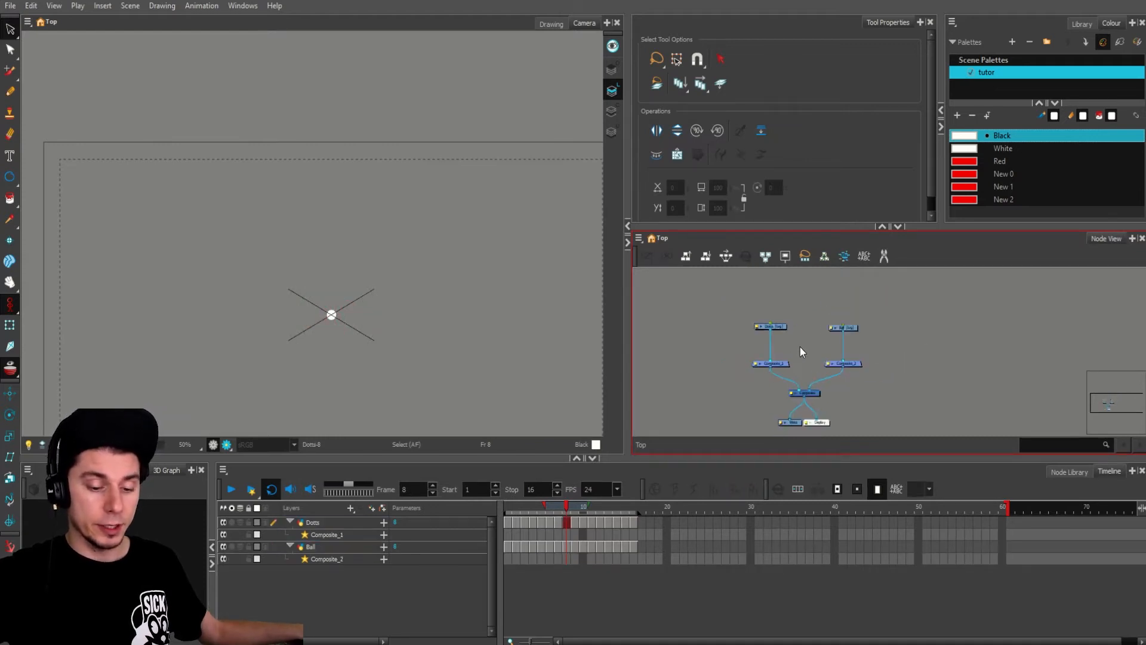
scroll(805, 371, up, 1)
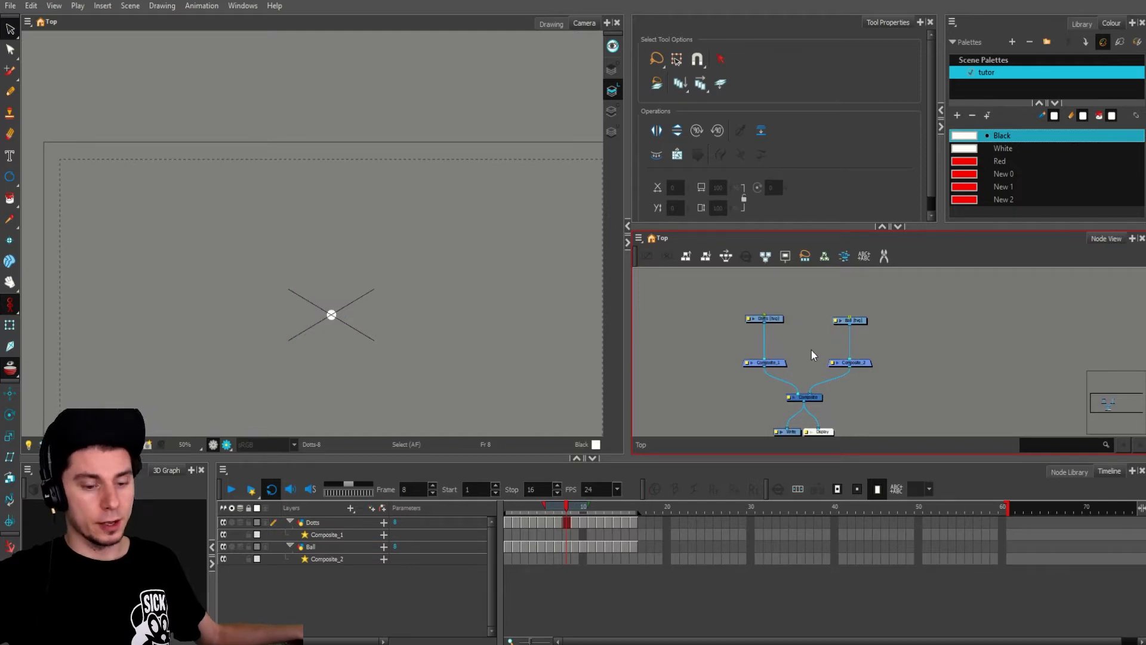
scroll(812, 349, up, 2)
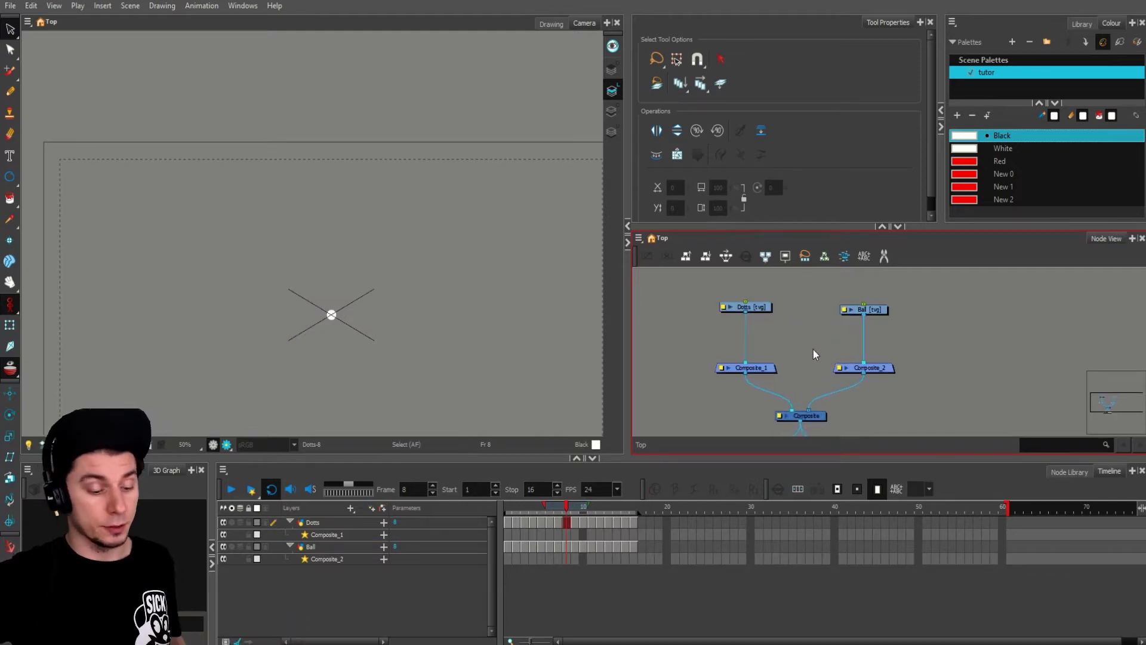
Step: Add six vector drawing layers with the default name to the scene
click(373, 509)
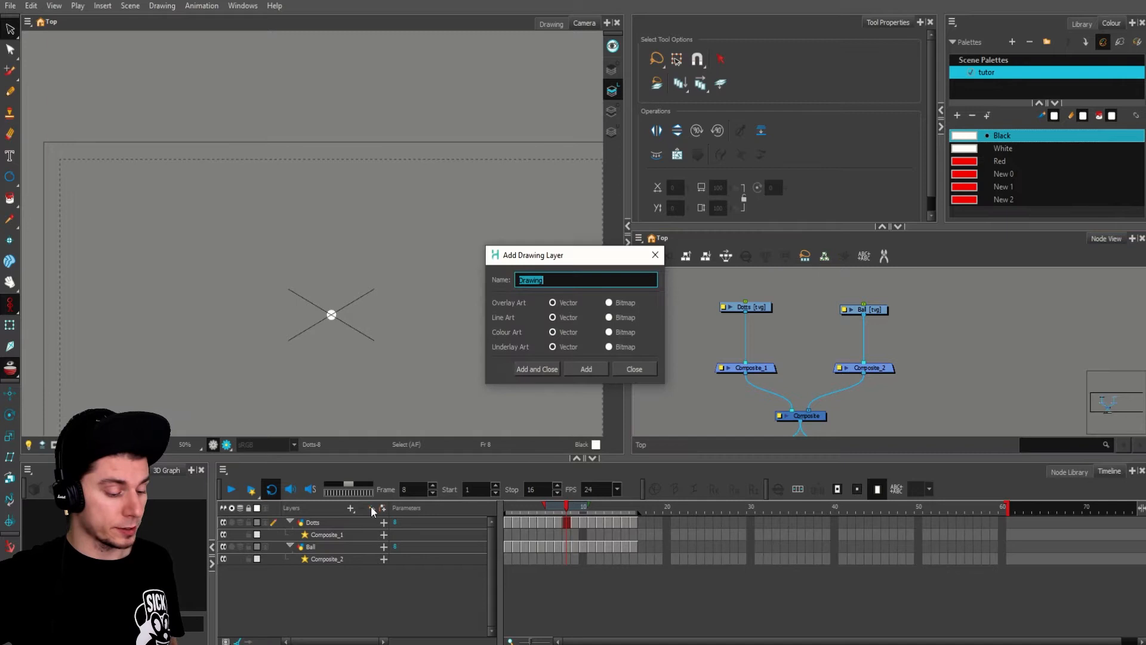
click(585, 368)
click(586, 368)
click(586, 367)
click(586, 368)
click(588, 368)
click(589, 368)
click(634, 369)
Step: Pull several of the new drawing nodes out of the pile and scatter them around the network
scroll(752, 416, down, 3)
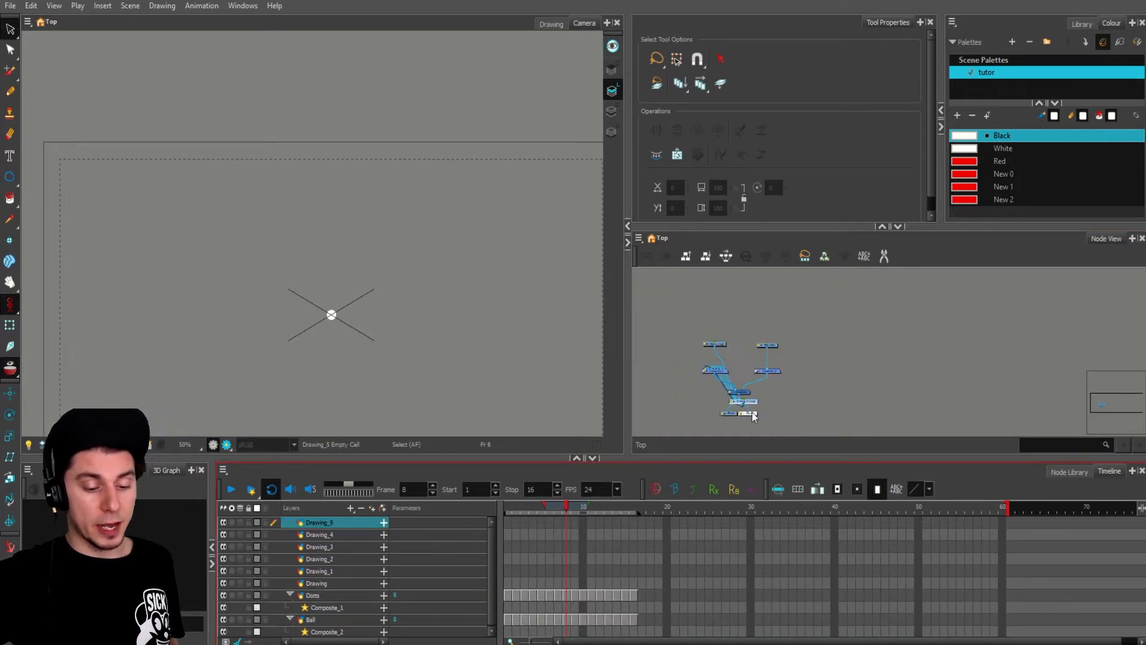
scroll(753, 416, up, 1)
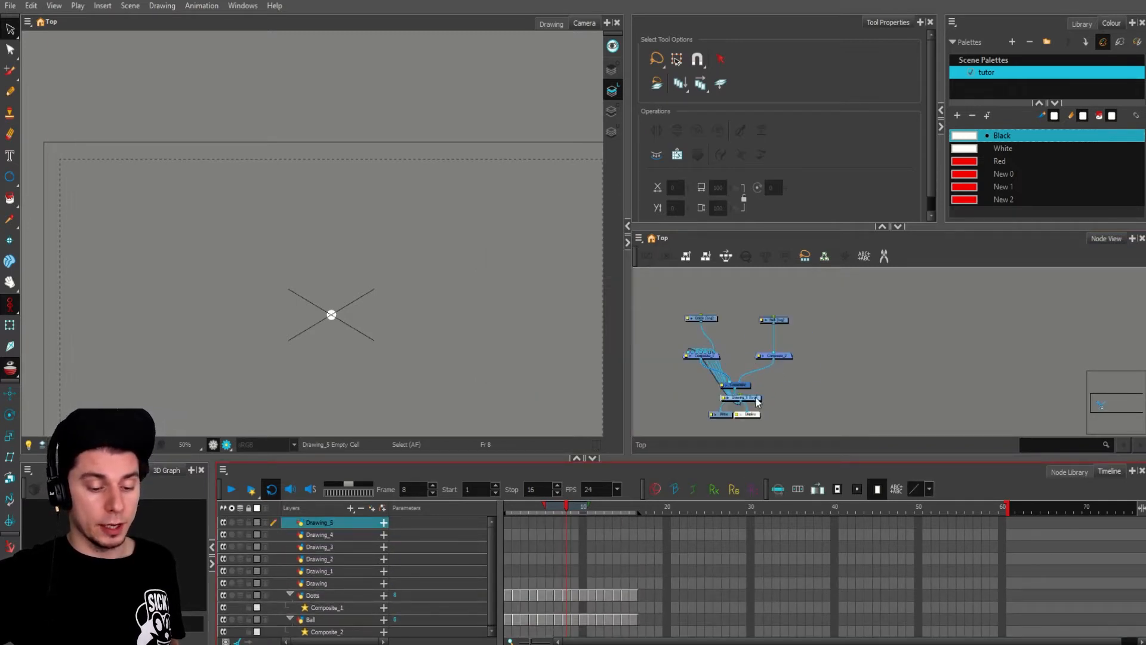
drag(755, 398, 775, 385)
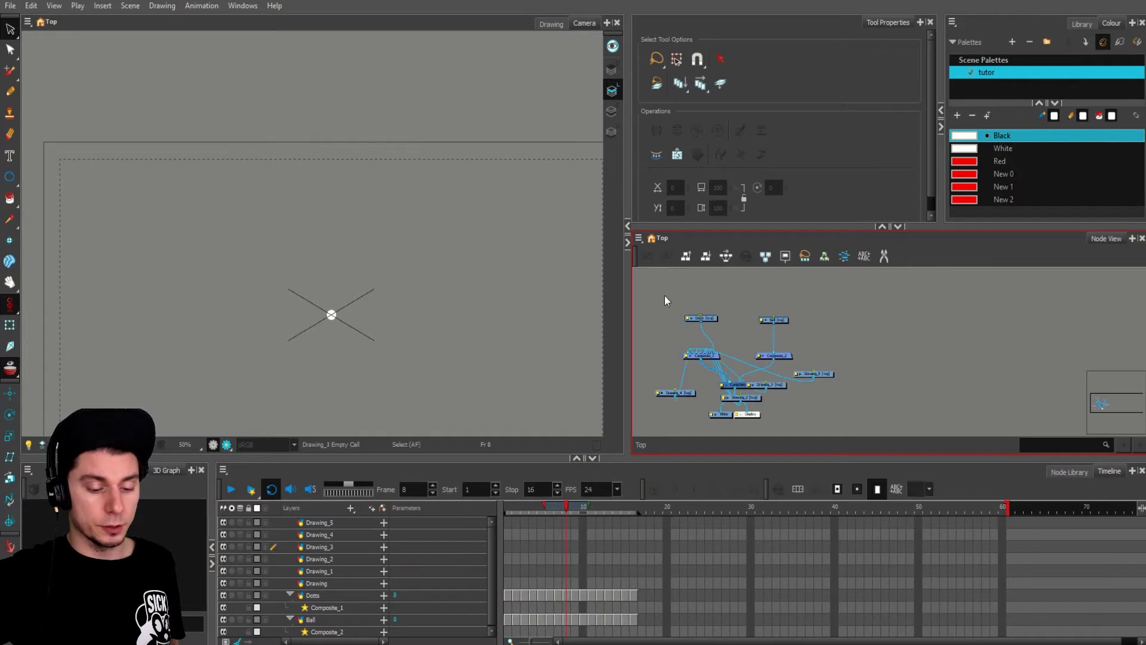
Step: Select all nodes and rearrange them automatically with the network ordering command
drag(651, 299, 863, 428)
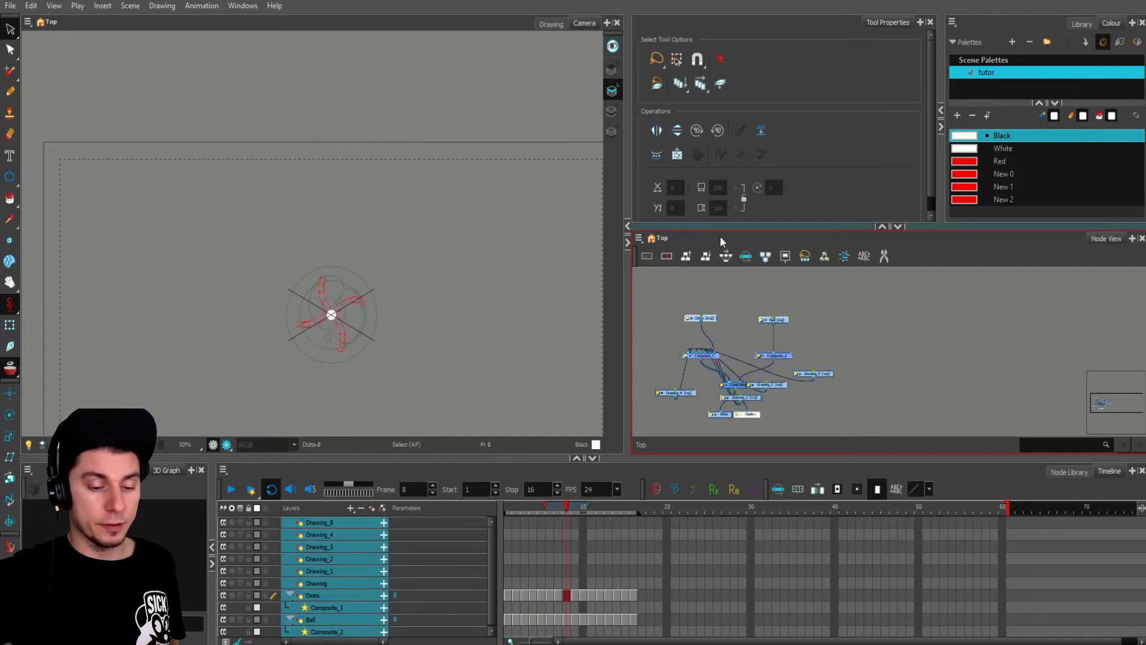
click(687, 256)
click(557, 343)
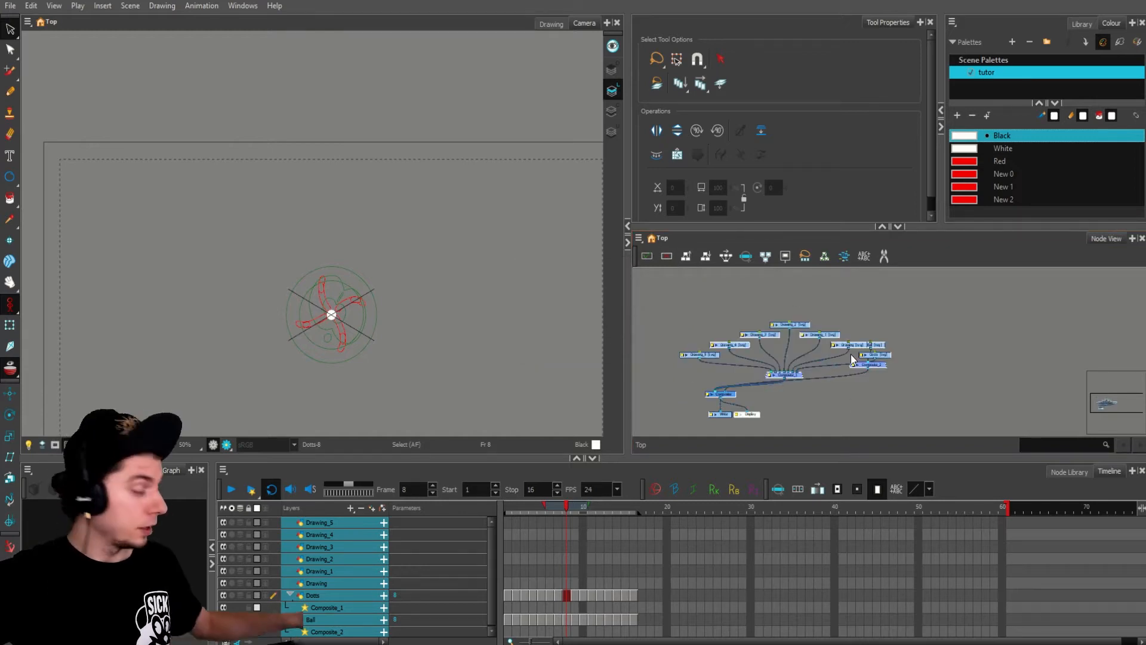
Step: Undo the automatic ordering, the node moves and the six added drawing layers
key(ctrl+z)
key(ctrl+z)
key(ctrl+z)
key(ctrl+z)
key(ctrl+z)
key(ctrl+z)
key(ctrl+z)
key(ctrl+z)
key(ctrl+z)
key(ctrl+z)
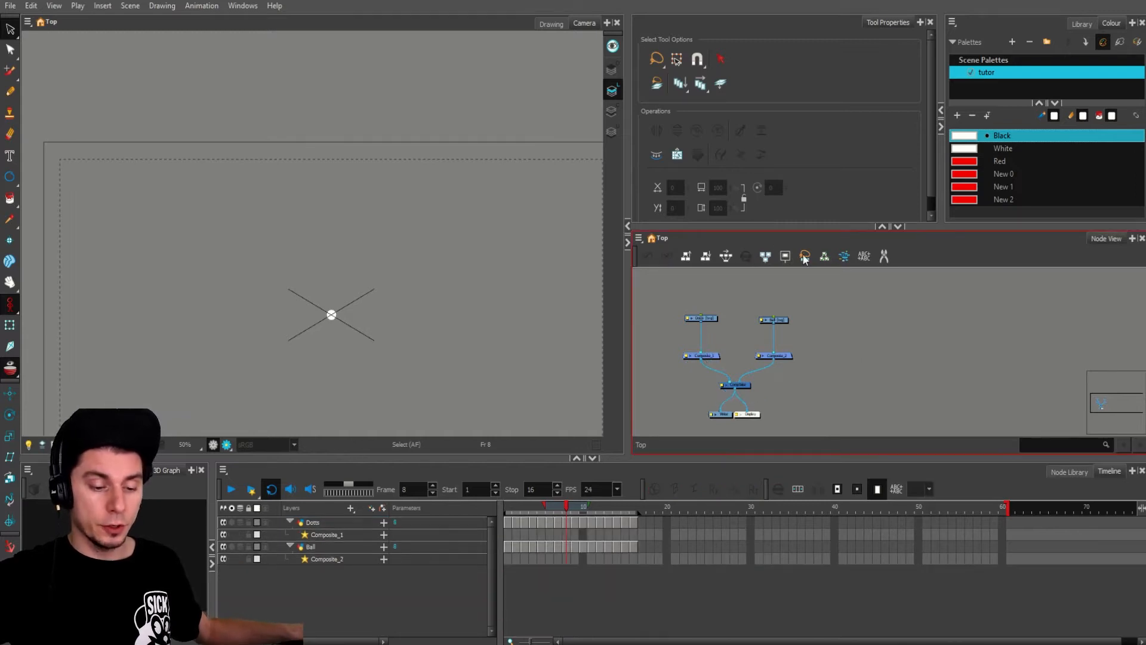
Step: Hide the Node View toolbar and show it again
right_click(953, 251)
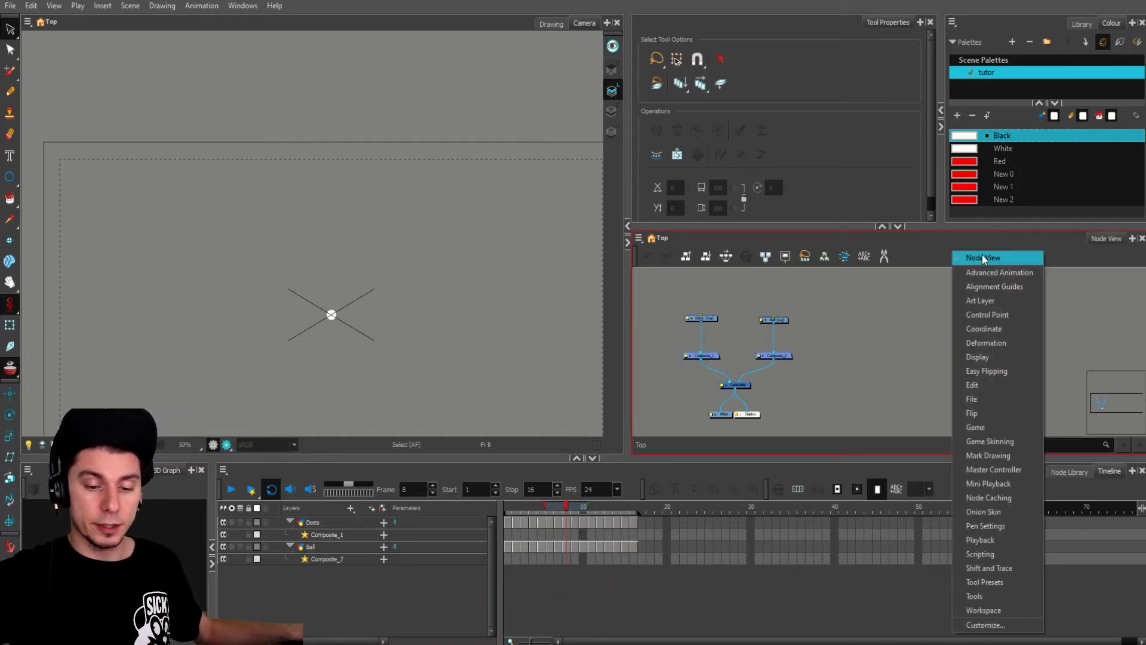
click(983, 254)
right_click(931, 240)
click(942, 248)
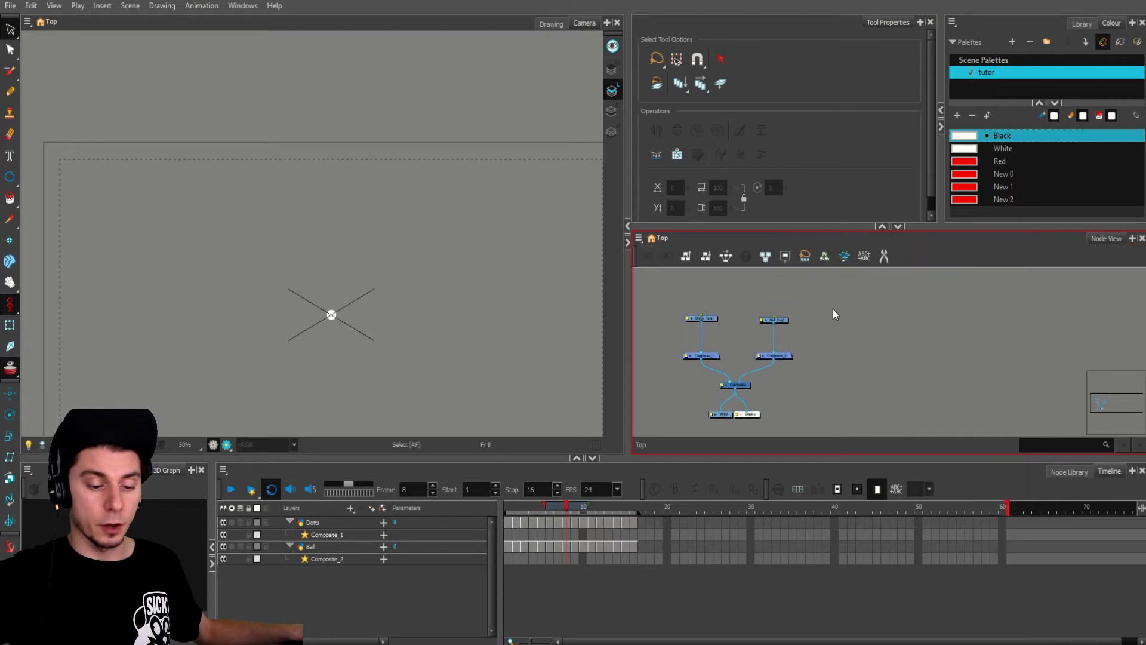
Step: Delete the Dotts drawings from frame 8 through frame 16 in the timeline
scroll(823, 338, up, 3)
click(773, 321)
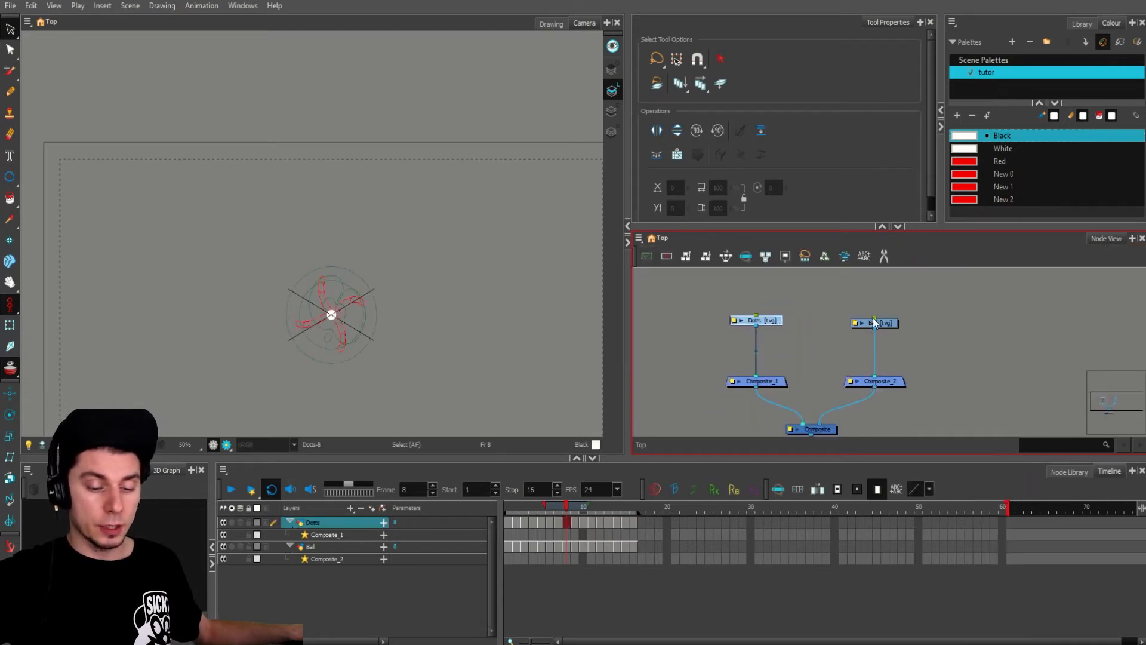
click(775, 329)
click(767, 320)
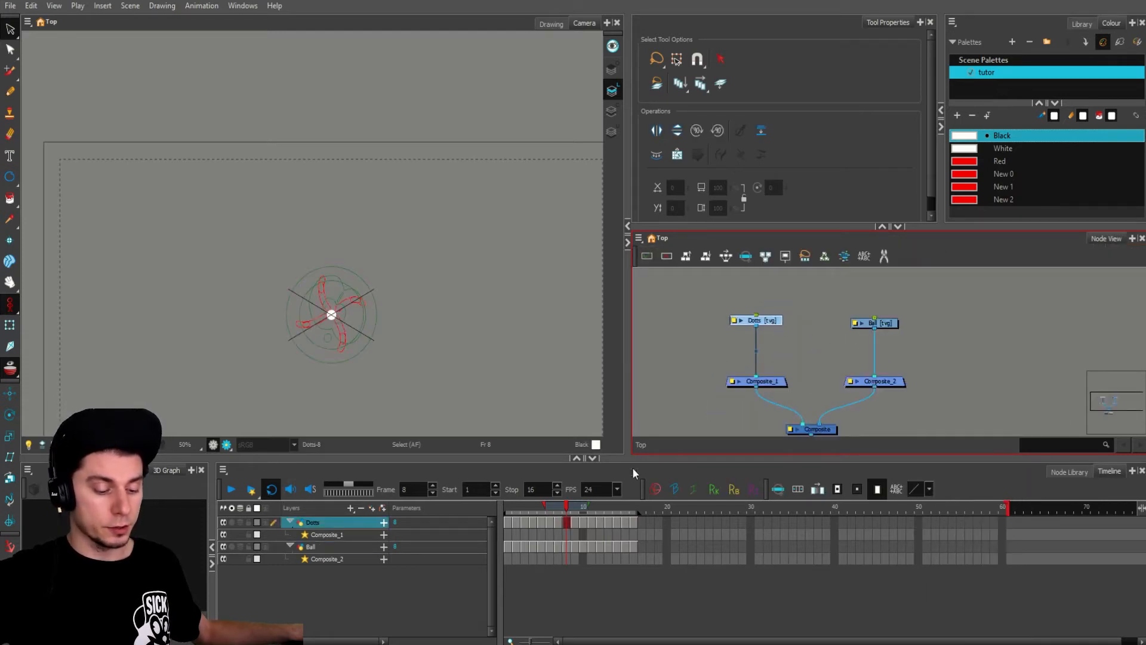
mouse_move(558, 528)
mouse_down()
mouse_move(525, 521)
mouse_move(571, 522)
mouse_up()
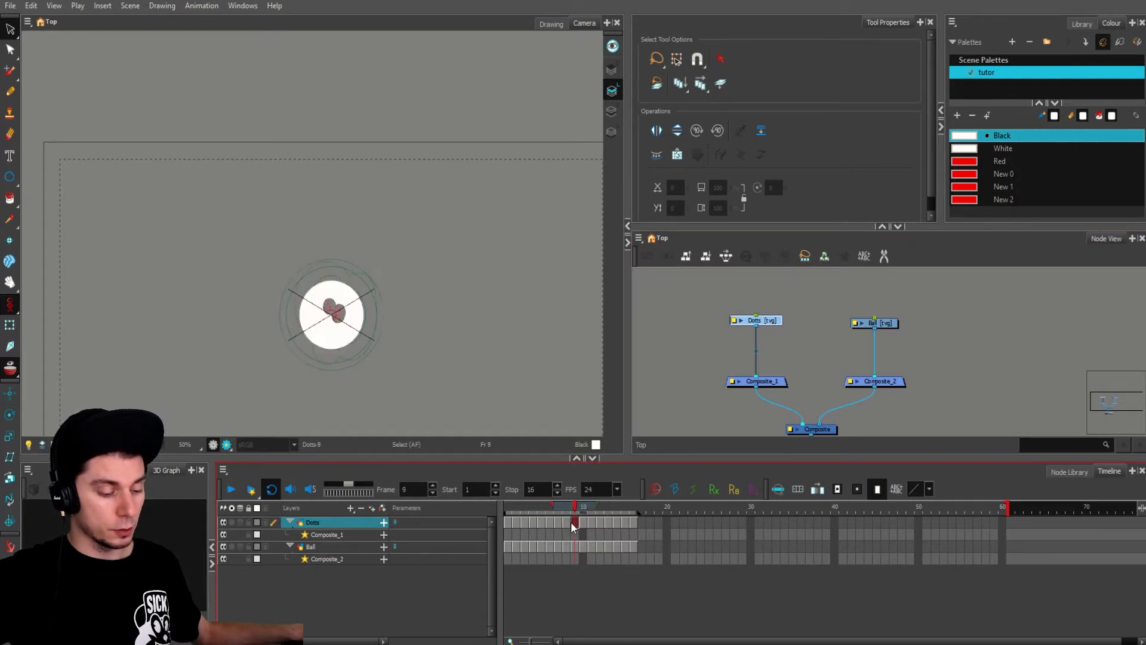
click(565, 522)
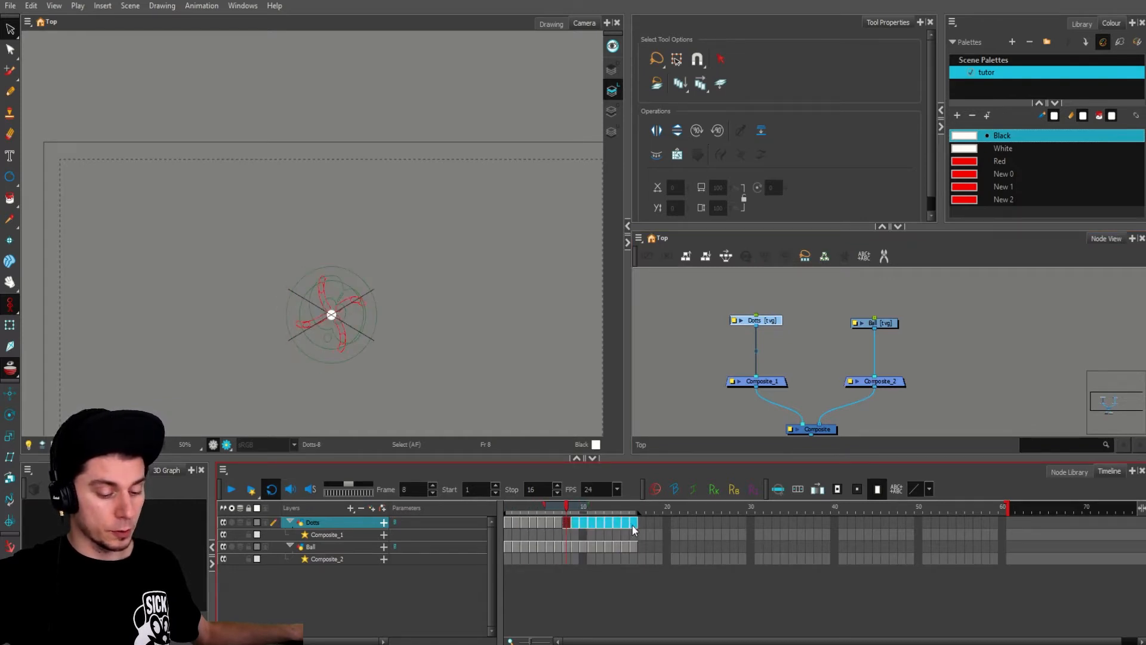
key(Delete)
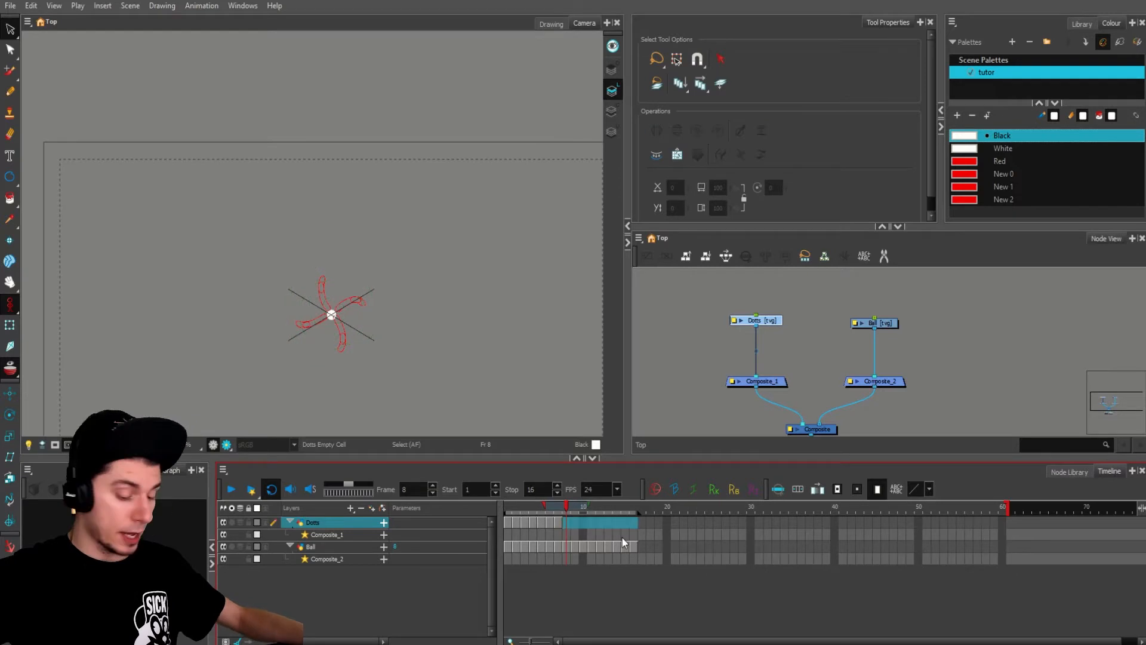
Step: Delete the Ball drawings from frame 1 through frame 7 in the timeline
click(563, 546)
drag(560, 546, 507, 546)
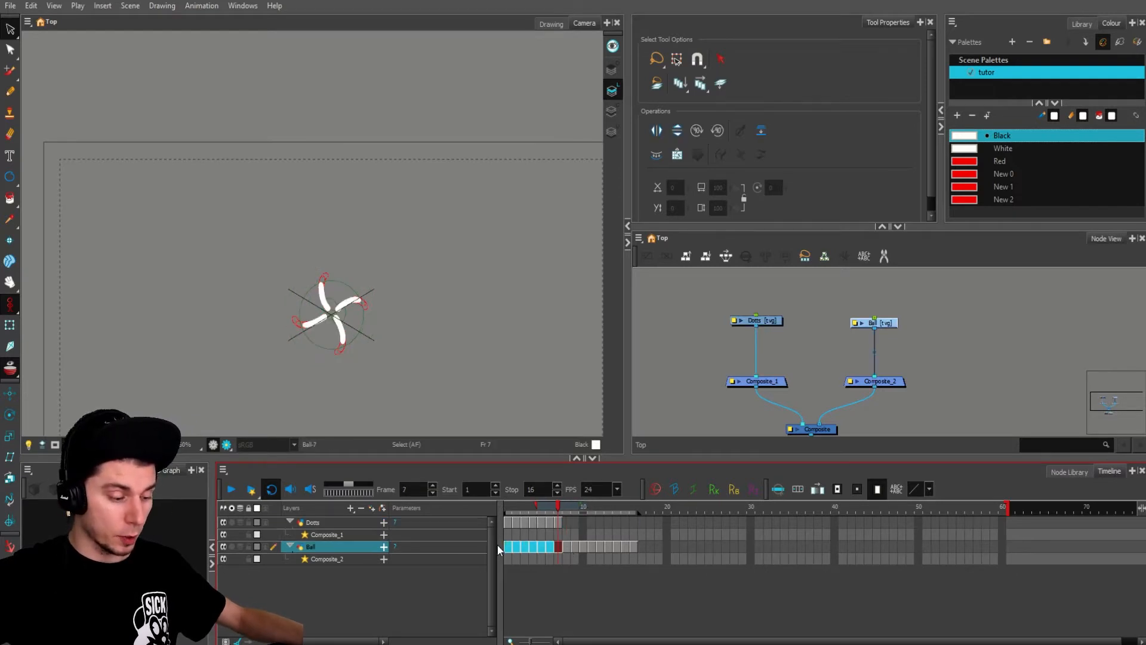
key(Delete)
Step: Step through the frames to check the cut from Dotts to Ball, ending on frame 5 of Dotts
key(period)
key(period)
key(period)
key(period)
key(period)
key(period)
key(period)
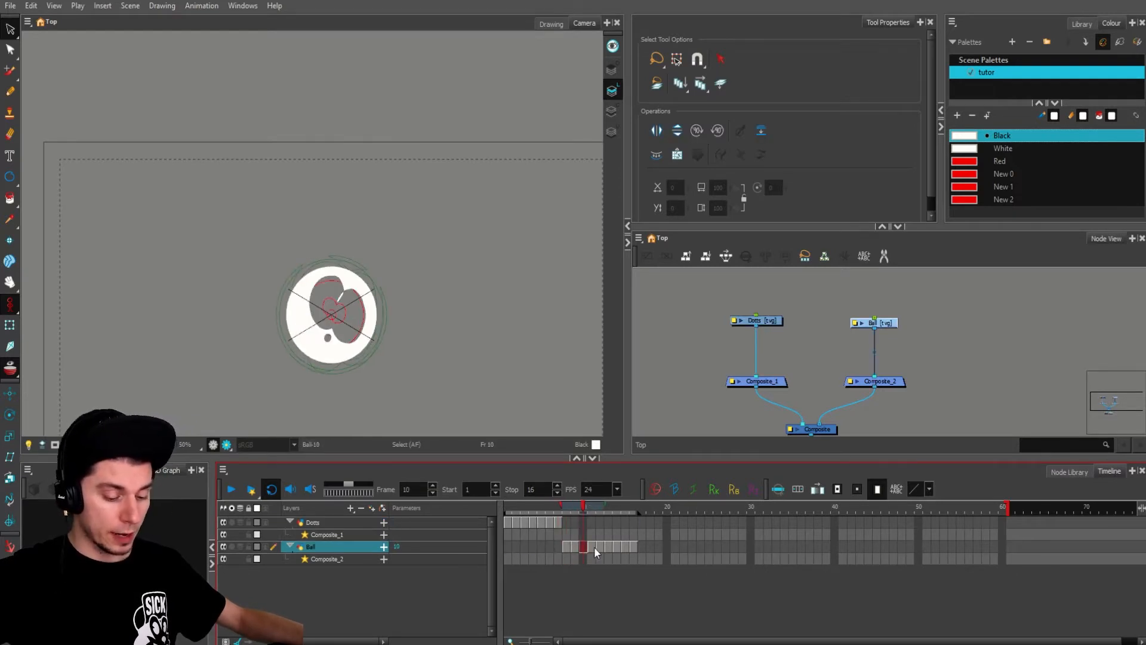
mouse_move(556, 509)
mouse_down()
mouse_move(545, 509)
mouse_move(612, 516)
mouse_move(543, 519)
mouse_up()
click(543, 522)
Step: Add a Glow node from the Node Library to the empty area beside the Dotts node
scroll(743, 372, down, 3)
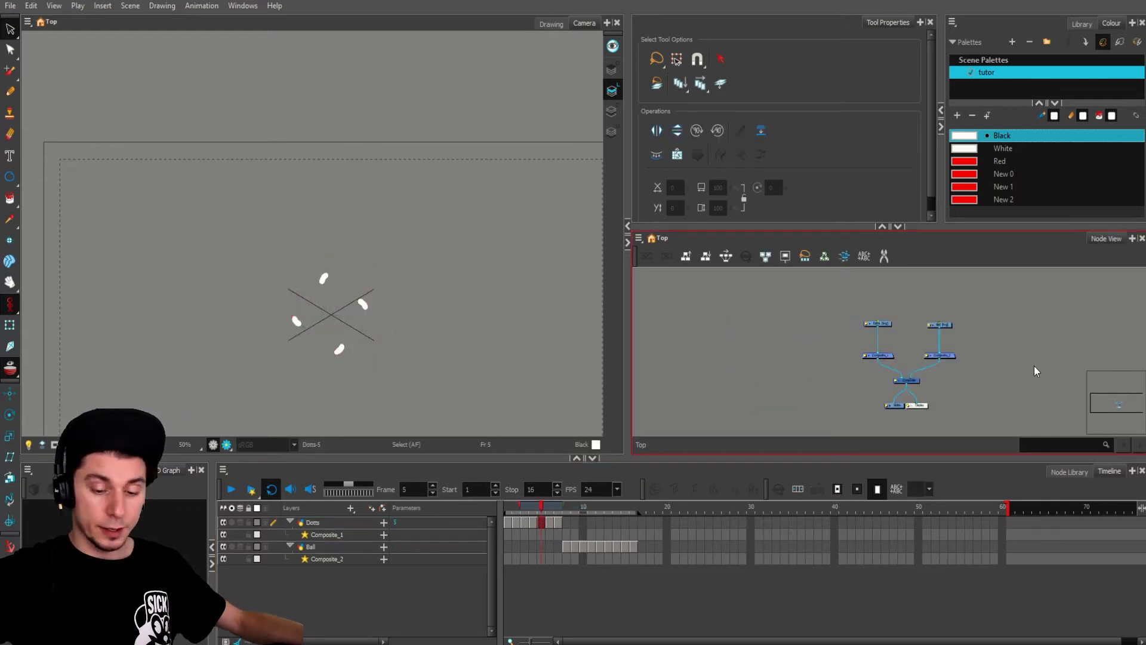
click(1069, 472)
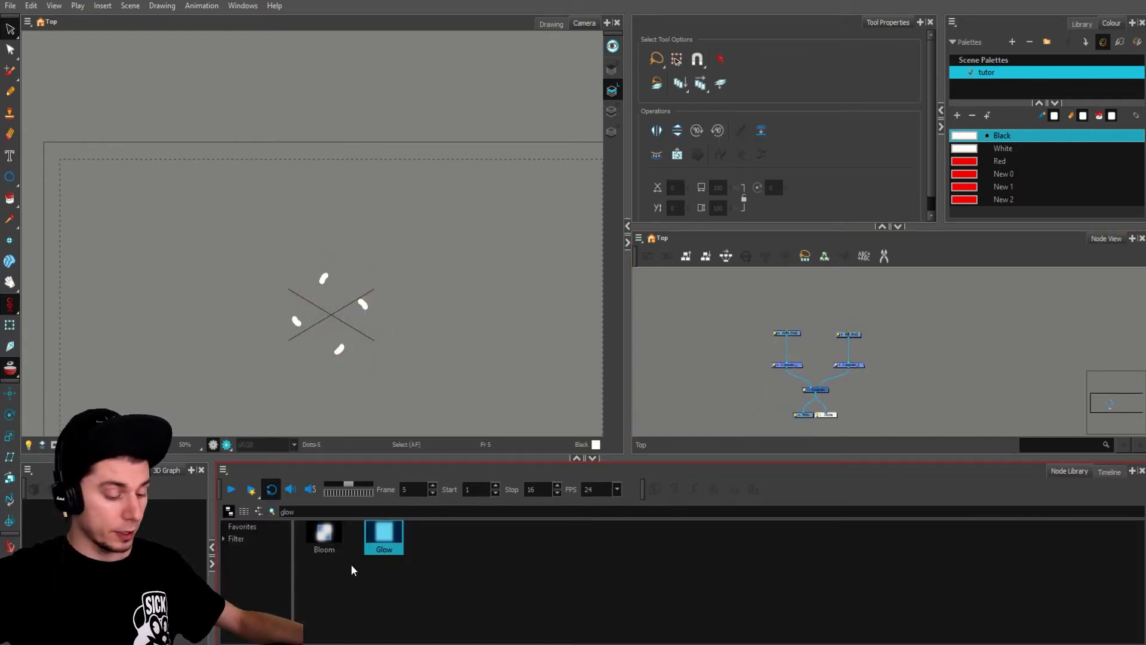
drag(661, 375, 713, 327)
scroll(716, 335, up, 2)
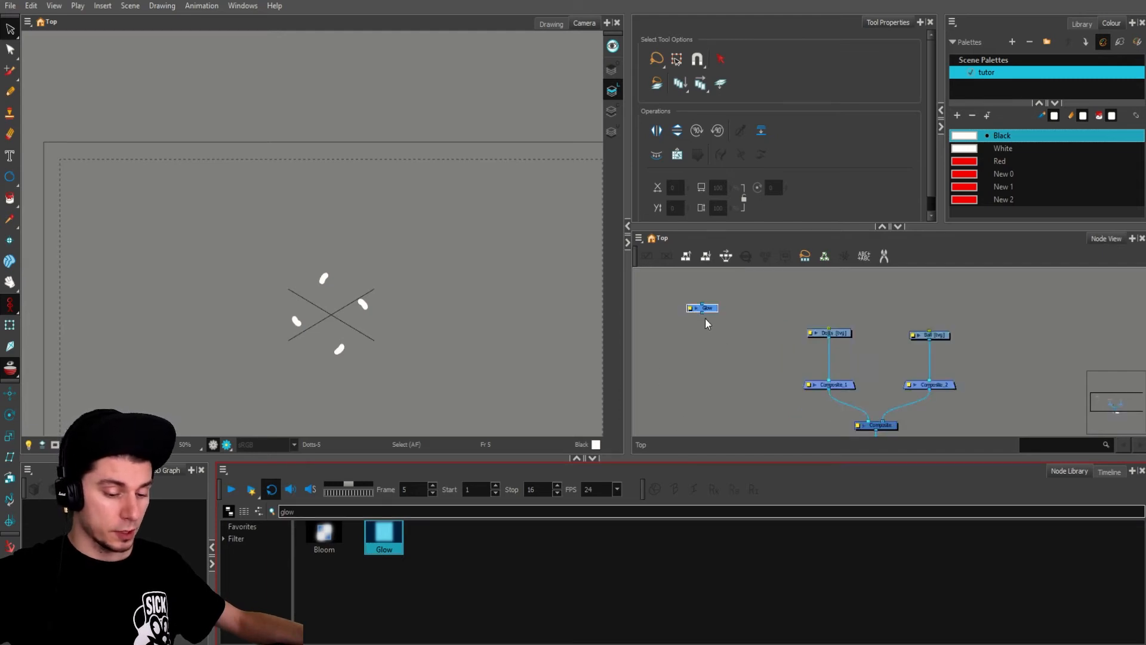
click(707, 308)
click(666, 388)
Step: Clear the Node Library search, enlarge the library, and add Colour-Card and Cutter nodes beneath the Glow node
double_click(436, 512)
key(BackSpace)
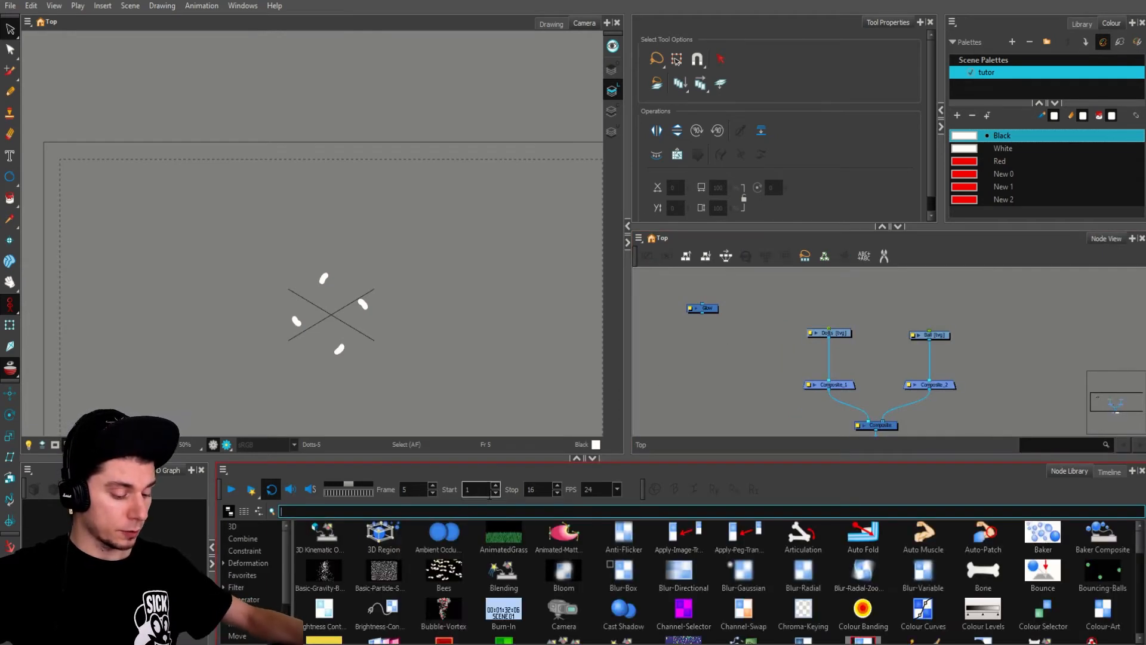
drag(494, 458, 495, 329)
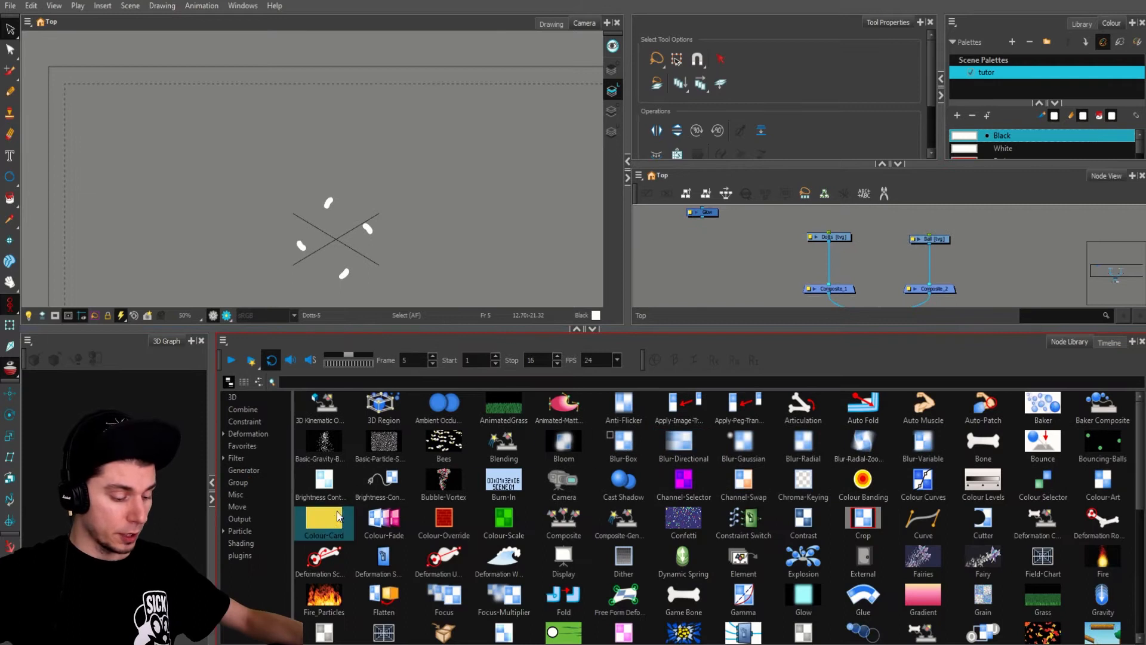
drag(337, 516, 703, 232)
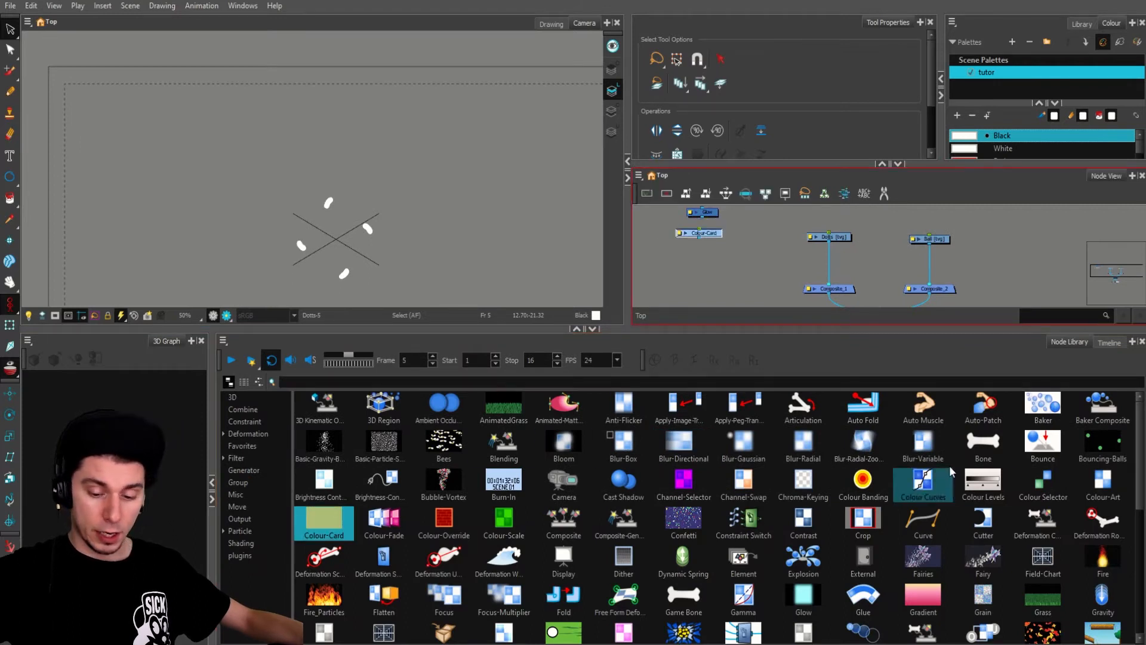
drag(982, 515, 702, 254)
Step: Add Matte-Resize and Transparency nodes beneath the Cutter node
scroll(687, 478, down, 5)
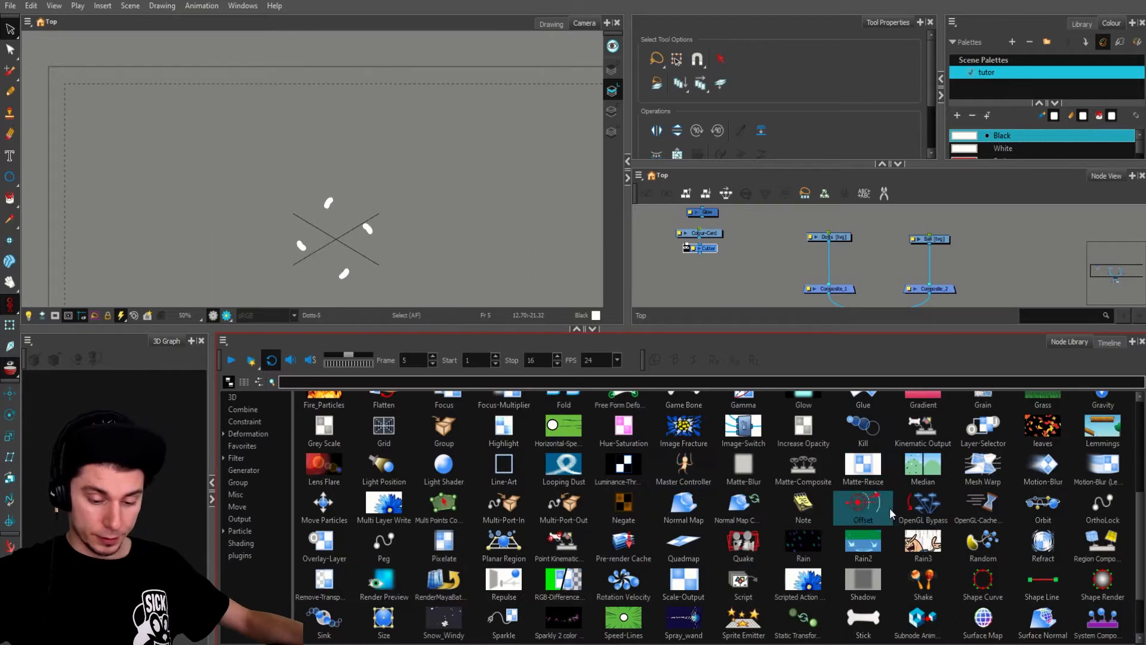
drag(863, 468, 701, 263)
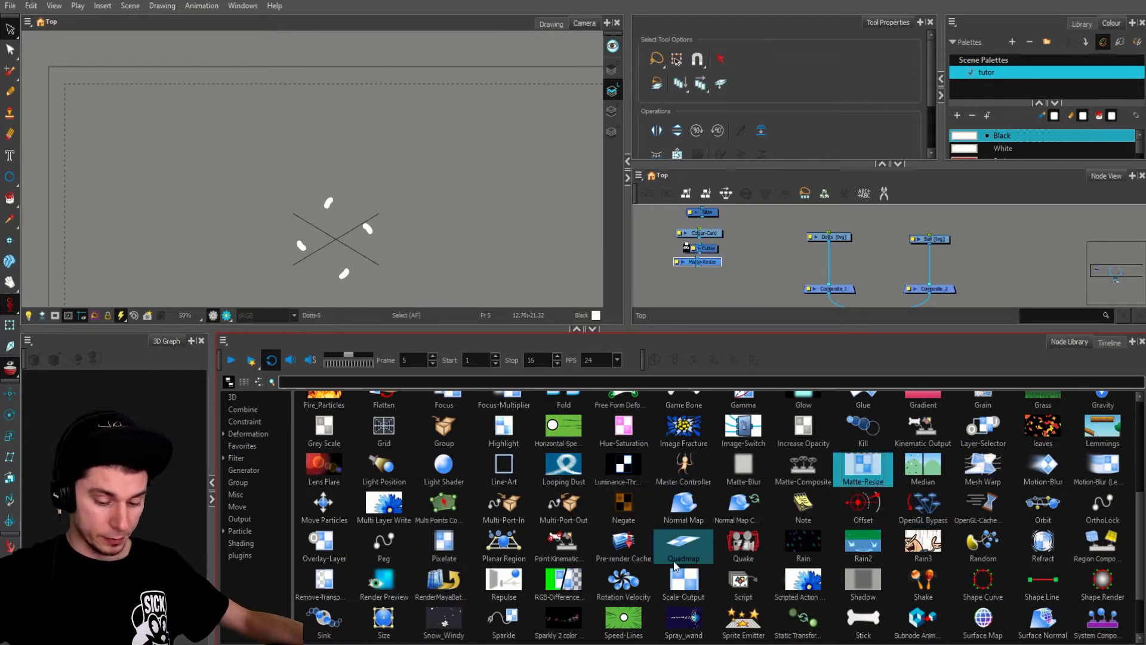
scroll(668, 570, up, 3)
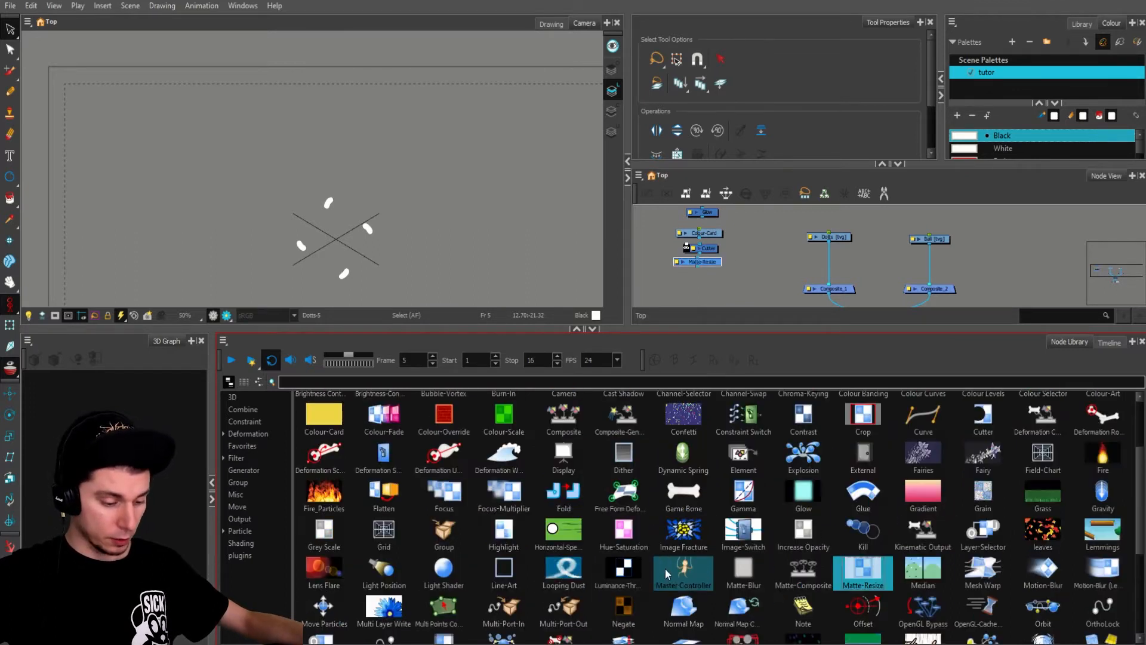
scroll(677, 572, down, 5)
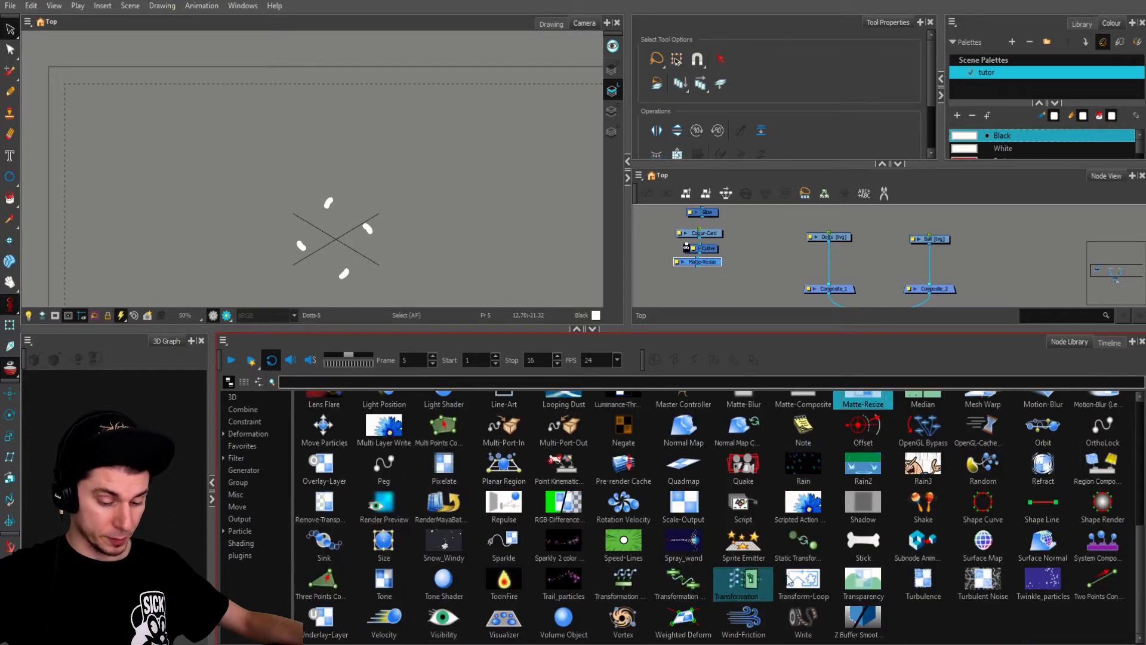
drag(870, 587, 700, 279)
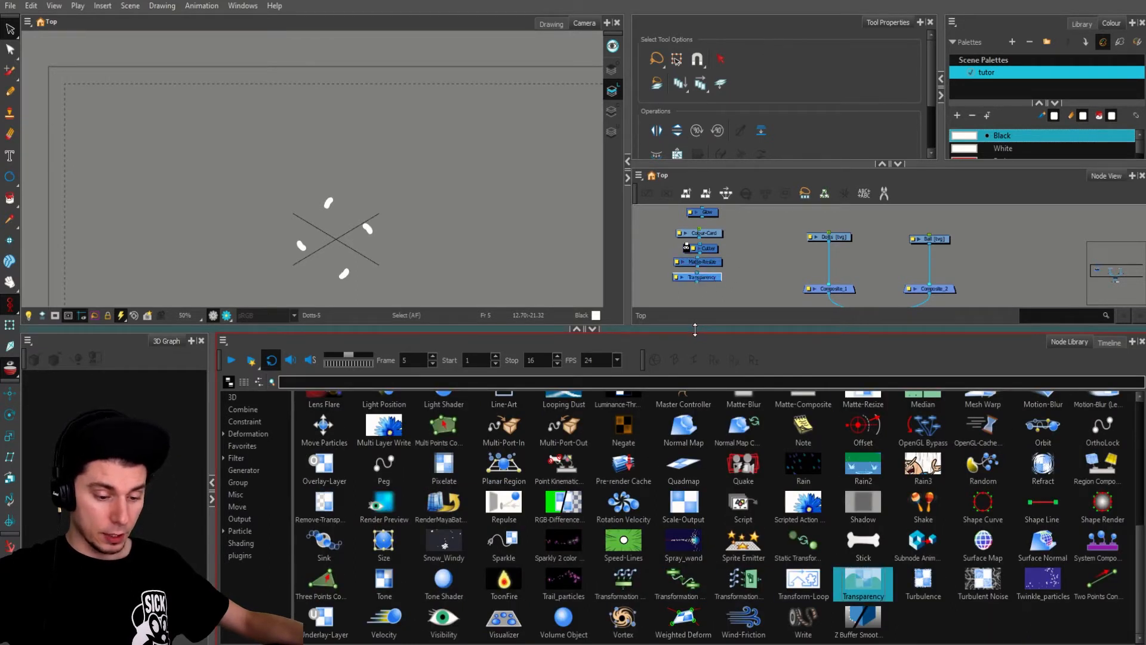
Step: Shrink the Node Library, search it for "blur", and add a Blur-Box node beneath the Transparency node
drag(695, 329, 663, 443)
click(372, 495)
text(b)
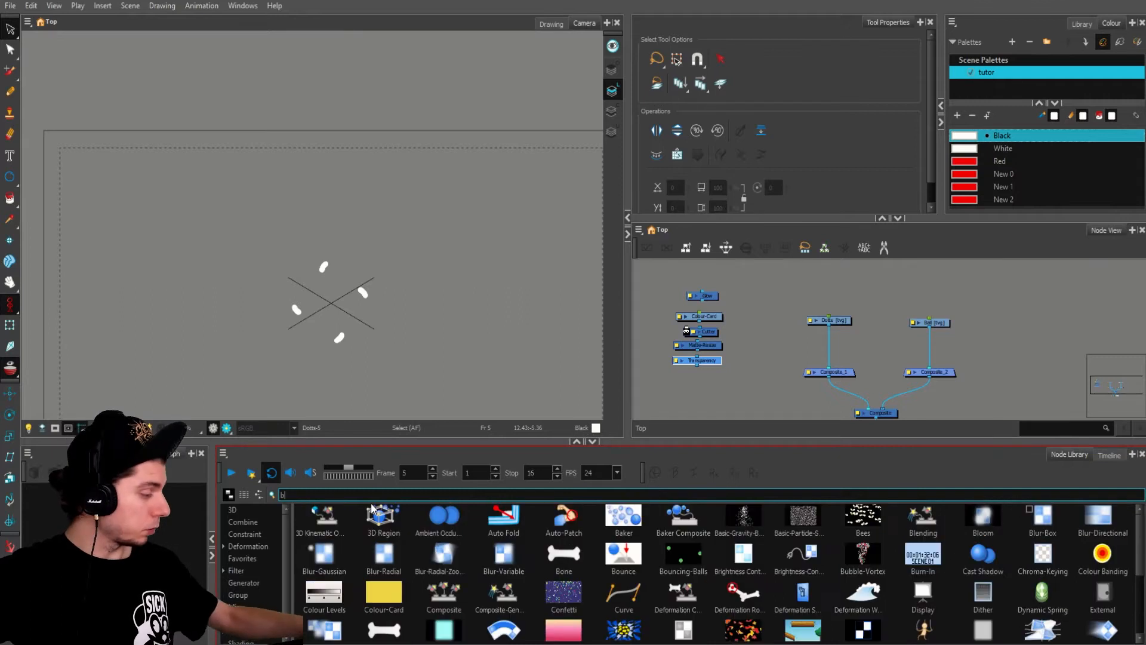
text(lur)
drag(324, 517, 713, 379)
click(704, 389)
Step: Add a Blur-Radial-Zoom node at the end of the column of loose effect nodes
click(449, 537)
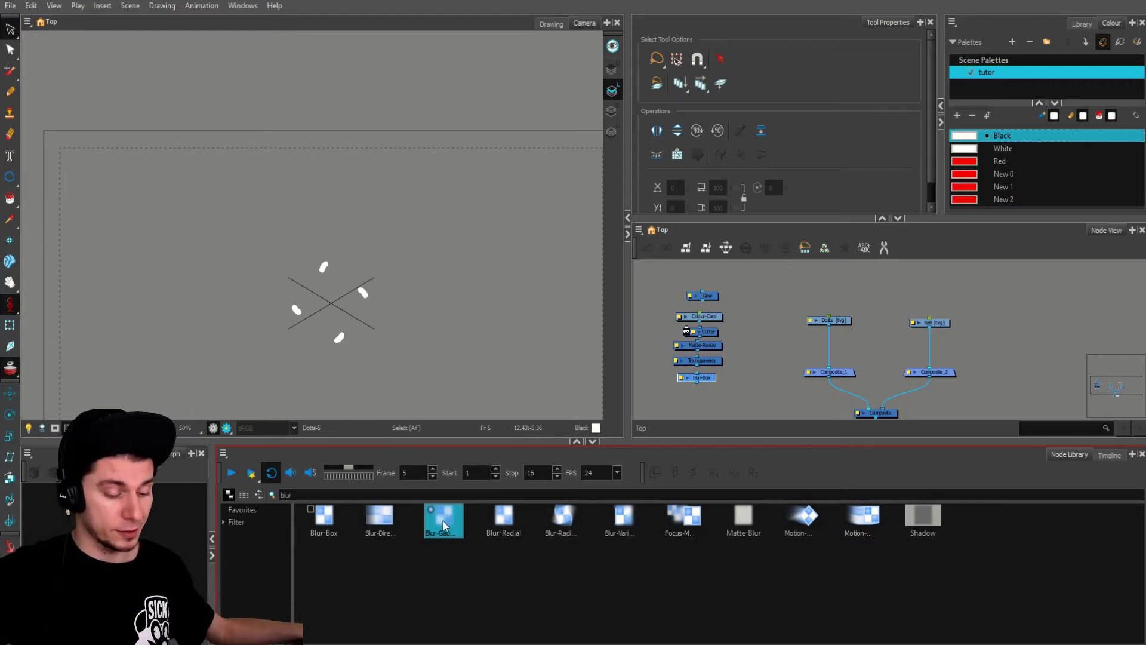
click(326, 526)
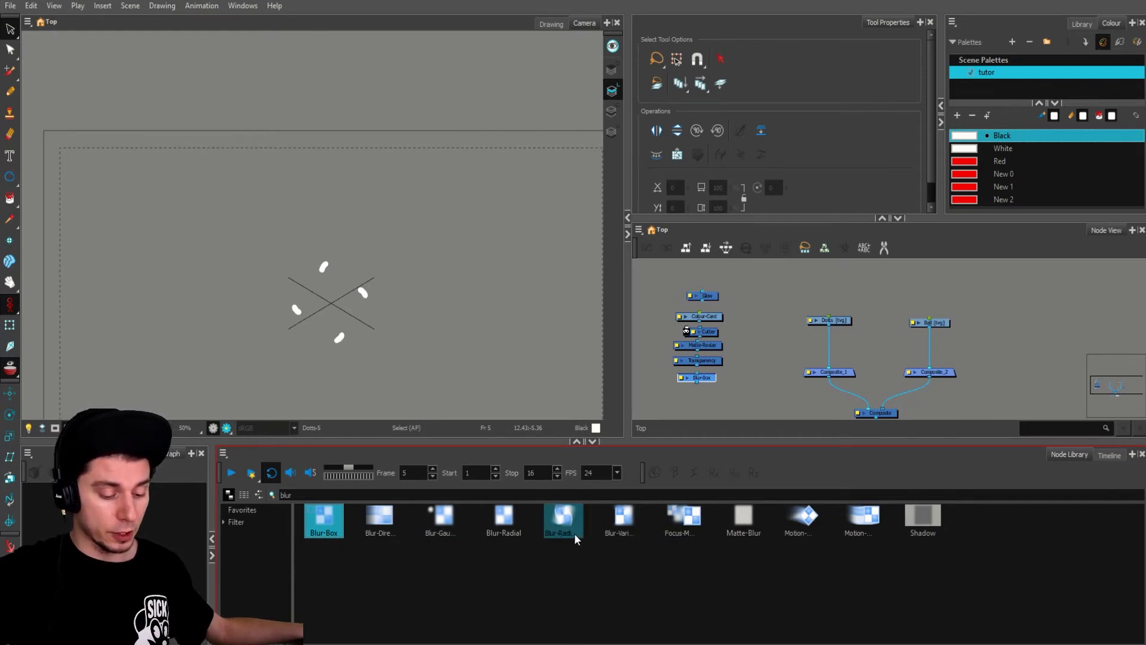
drag(572, 531, 697, 391)
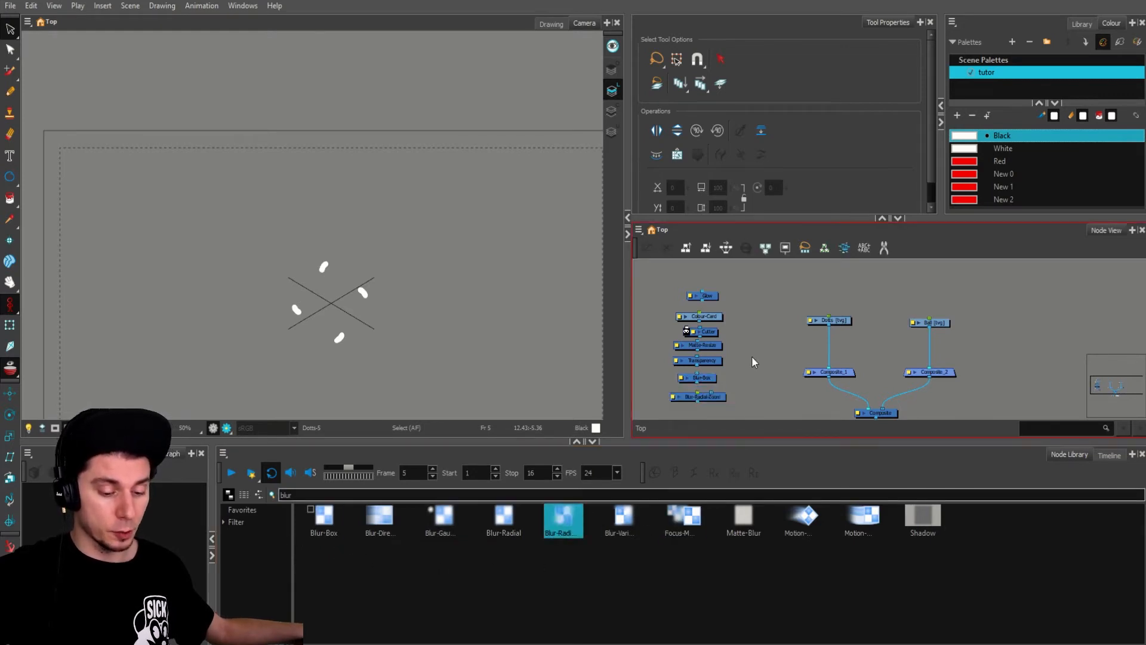
Step: Give the Node View more height and bring back the Timeline in place of the Node Library
scroll(750, 359, down, 2)
drag(890, 442, 890, 481)
click(1110, 494)
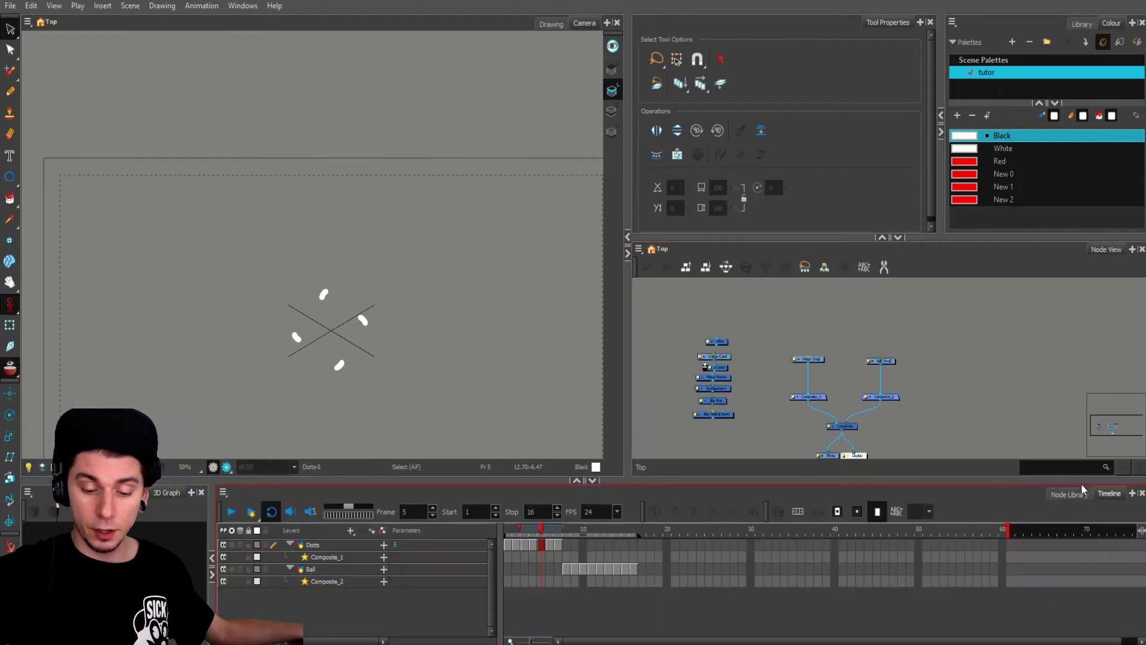
drag(808, 354, 807, 351)
click(785, 330)
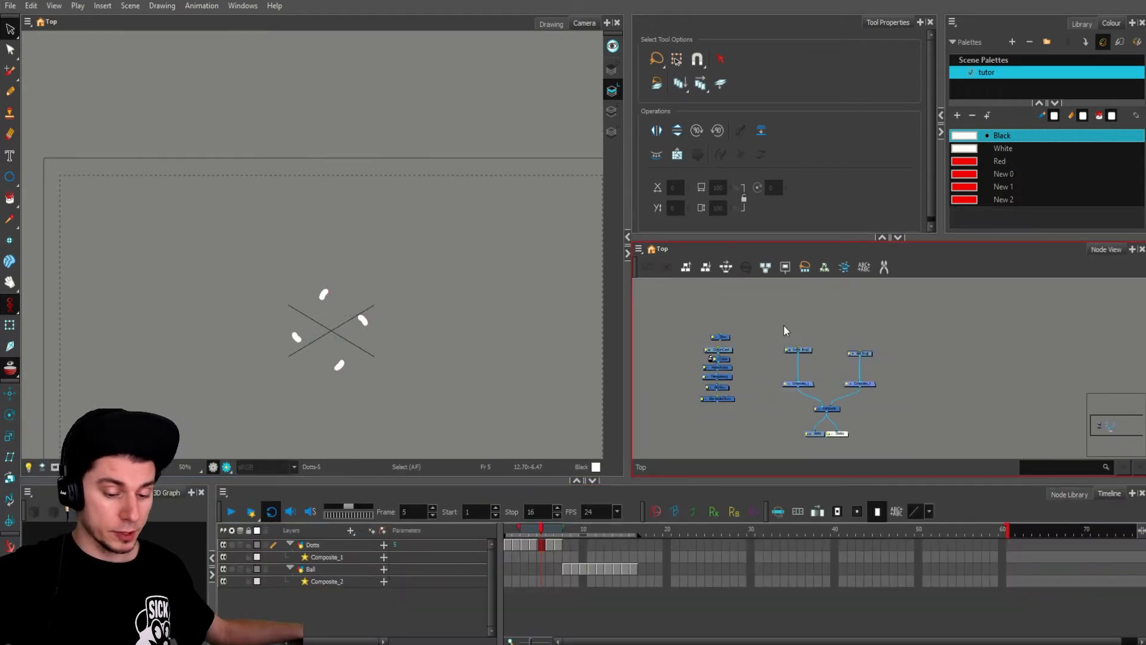
Step: Turn on the Camera view's render preview and toggle it to compare with the normal display
click(227, 469)
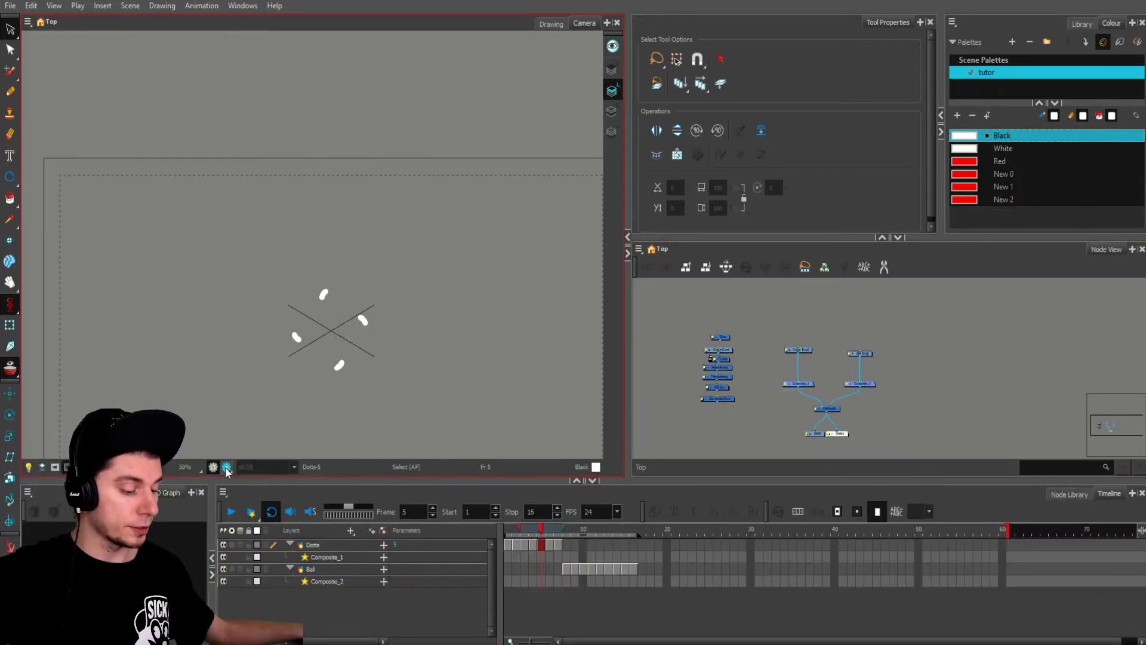
scroll(333, 322, up, 2)
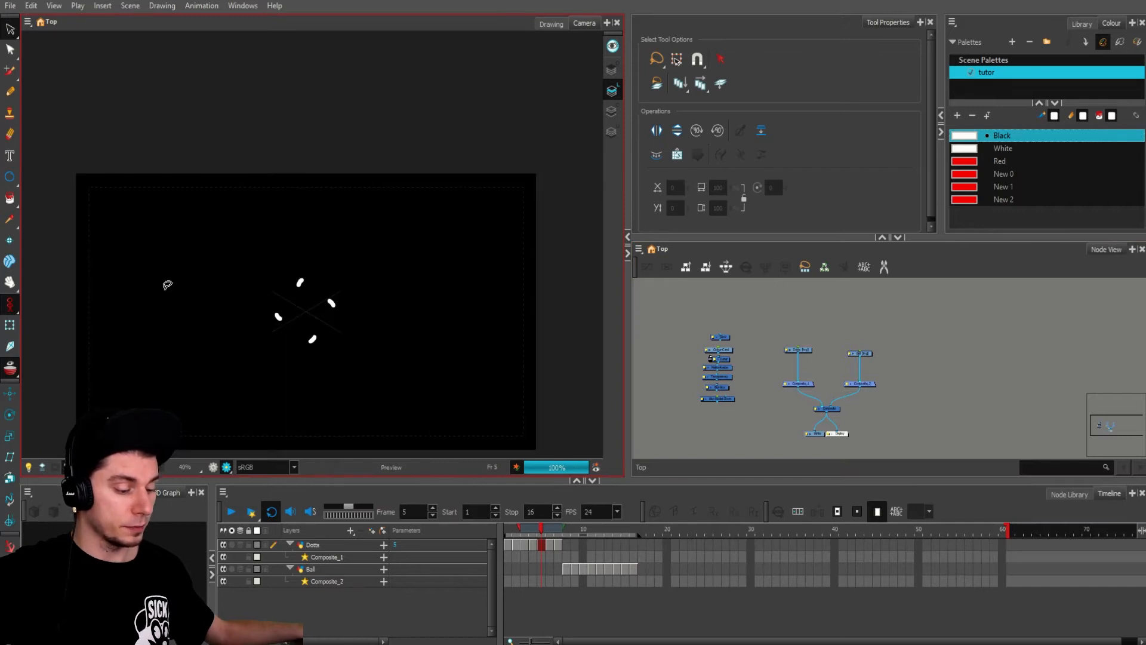
click(226, 468)
click(227, 468)
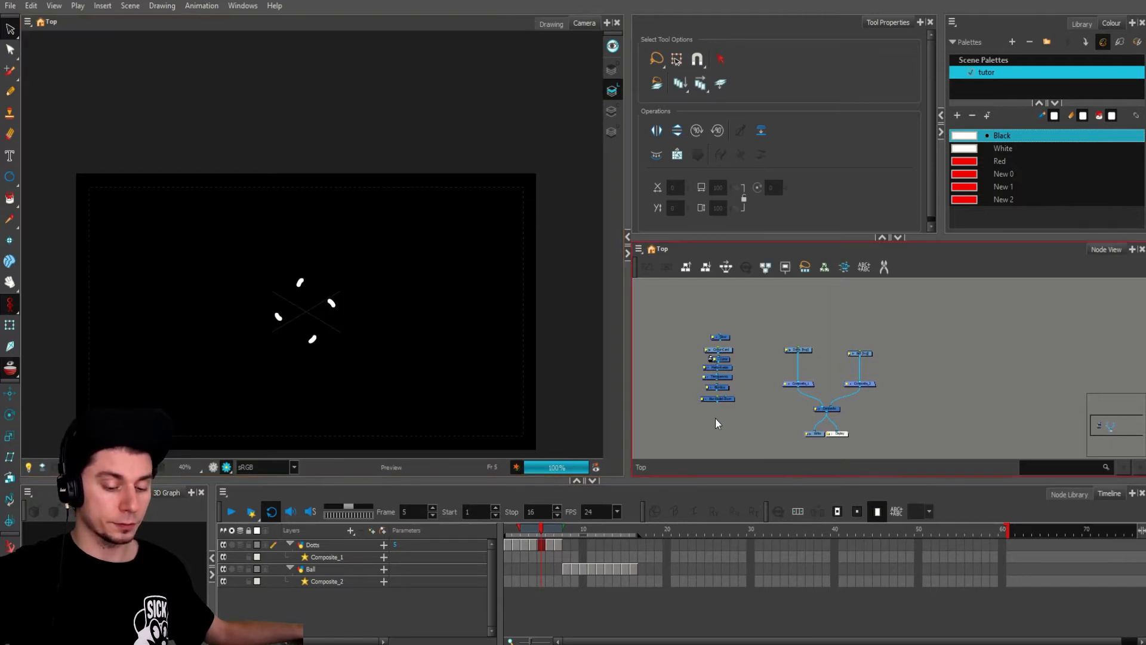
Step: Move the Dotts node up and insert the Glow node into the connection between Dotts and Composite_1
scroll(744, 406, up, 2)
drag(819, 333, 822, 316)
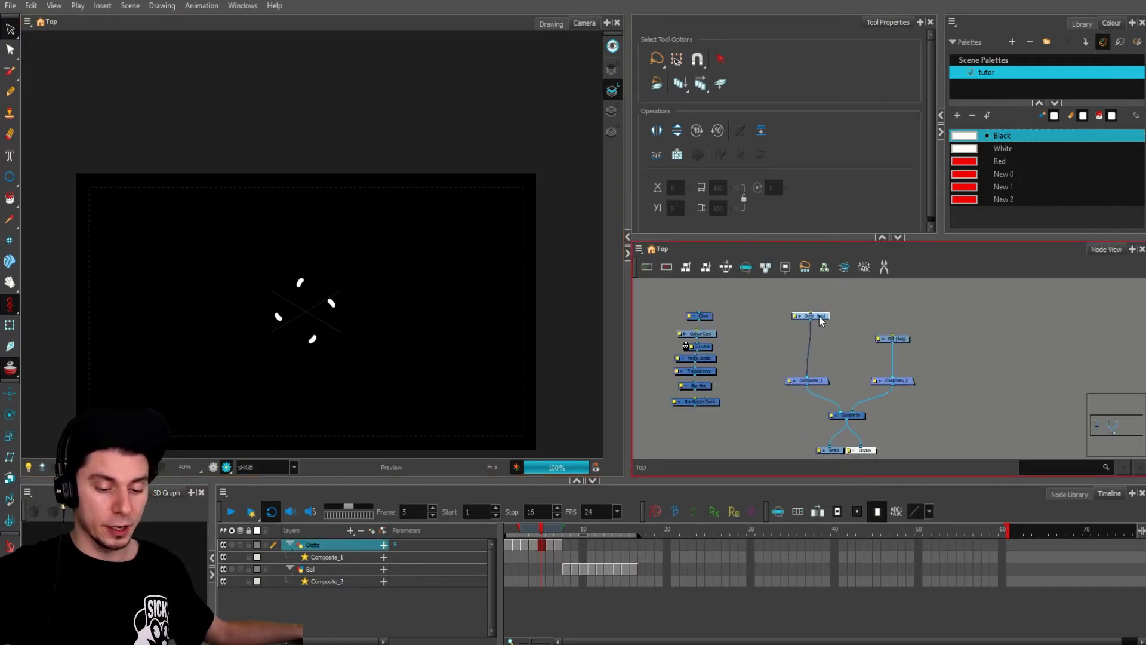
click(825, 349)
scroll(831, 357, down, 1)
scroll(772, 387, up, 2)
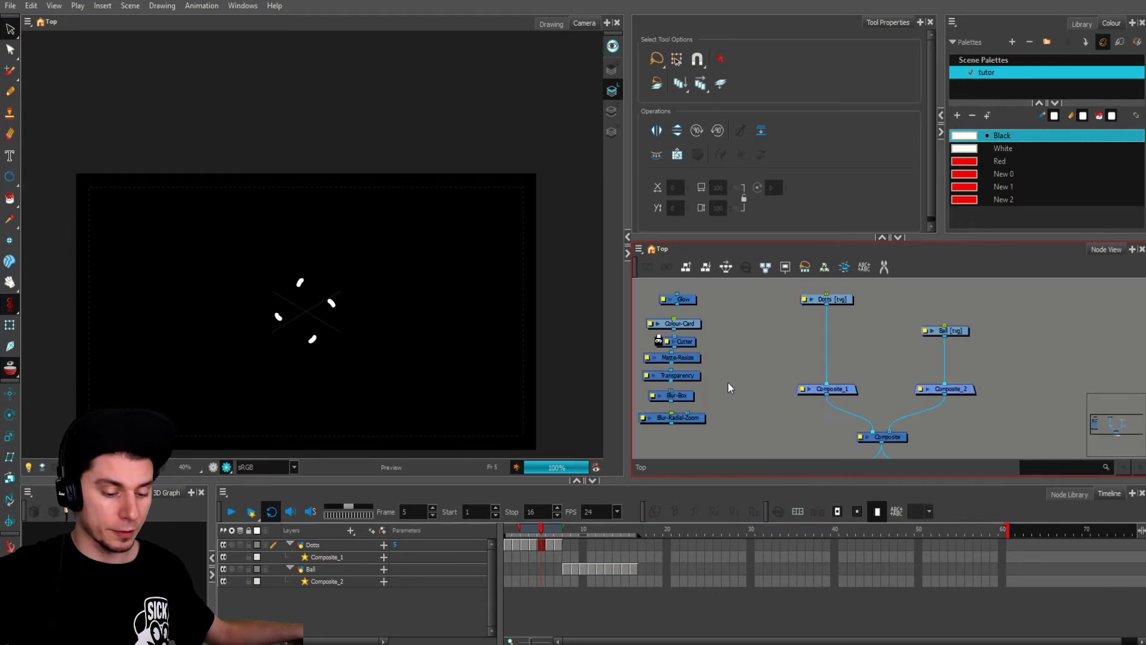
drag(684, 305, 830, 346)
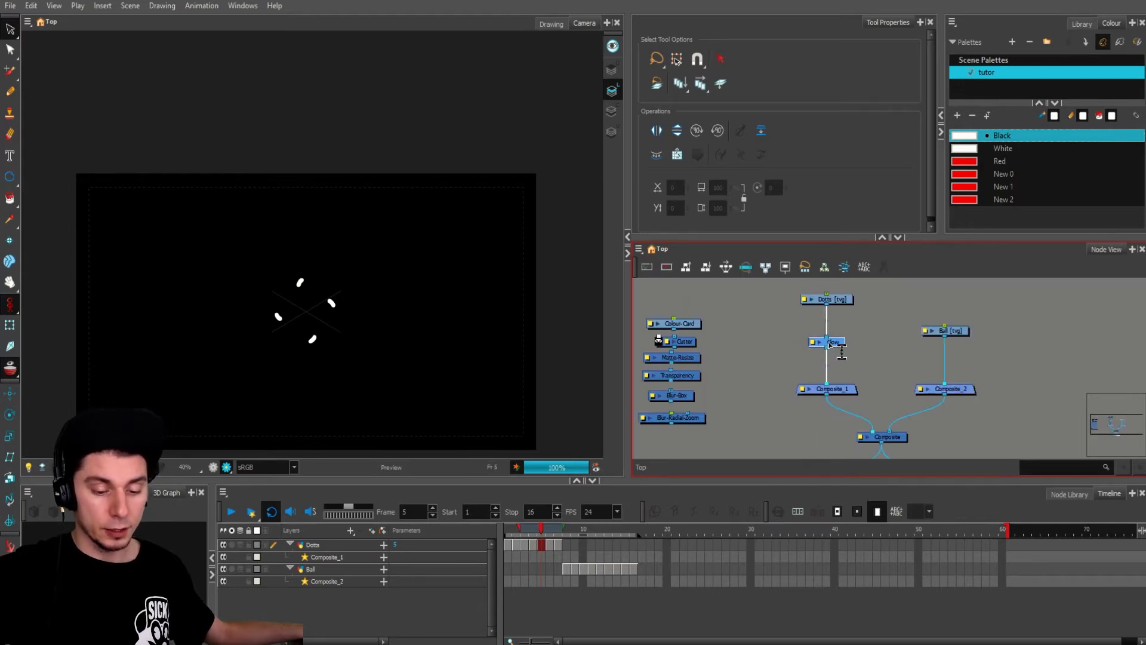
Step: Open the Glow node's layer properties and set its radius to 10
scroll(834, 362, up, 2)
click(793, 337)
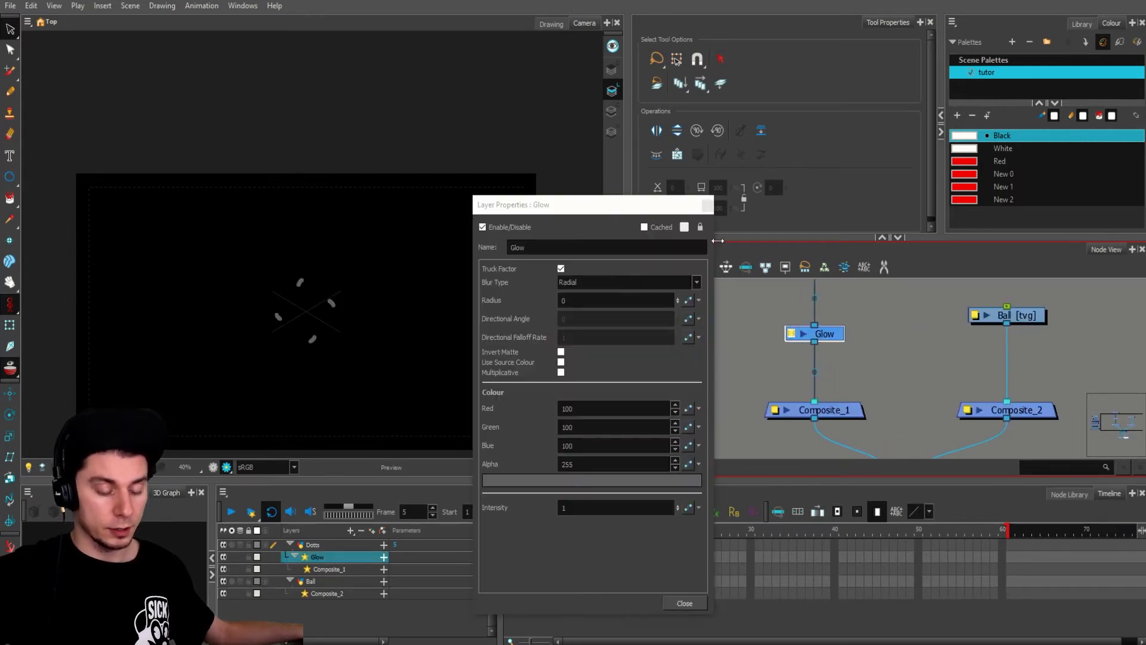
drag(666, 199, 776, 188)
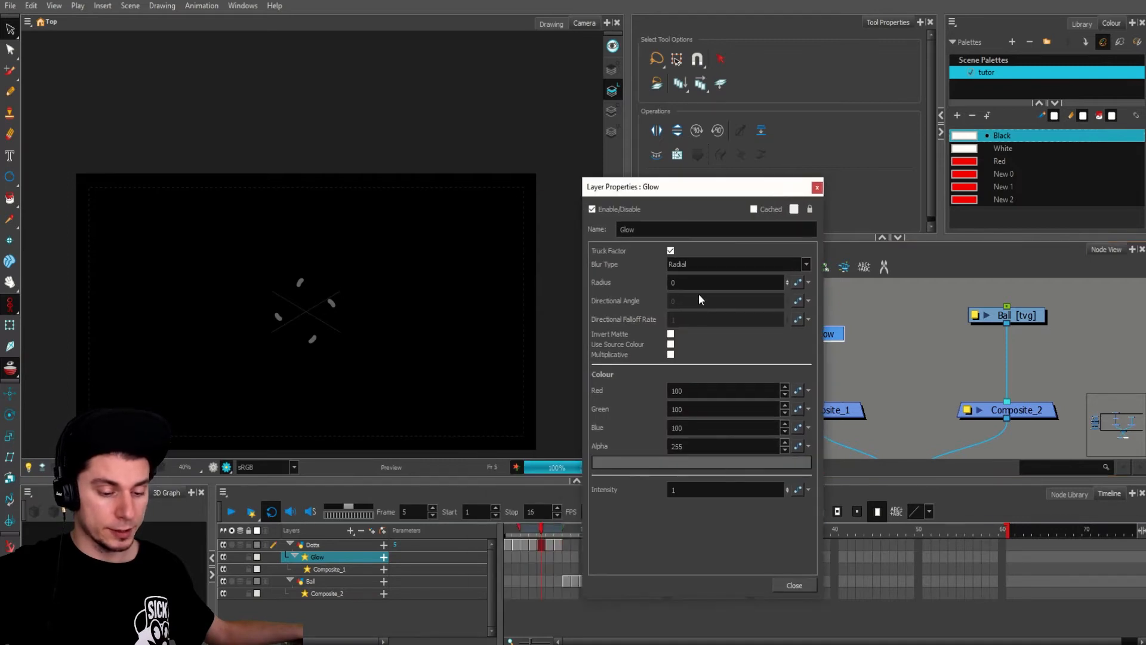
double_click(681, 283)
text(1)
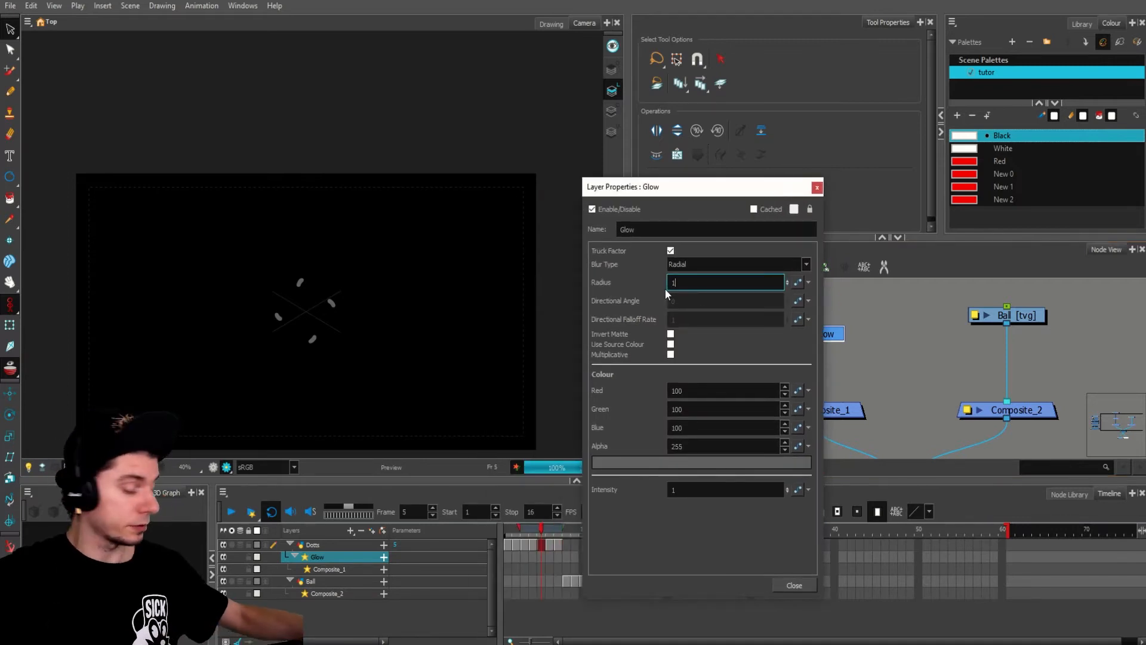
text(0)
key(Return)
Step: Set the Glow node's colour to a blue with red 104, green 117 and blue 255, and close its properties
scroll(203, 320, up, 2)
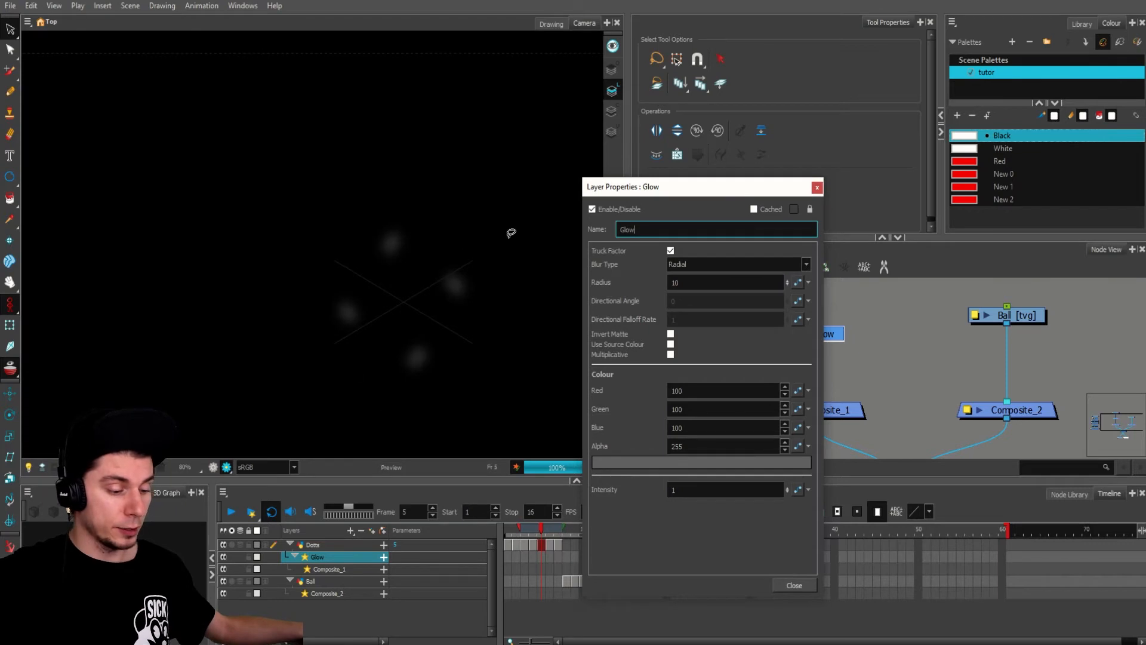
click(664, 465)
click(384, 121)
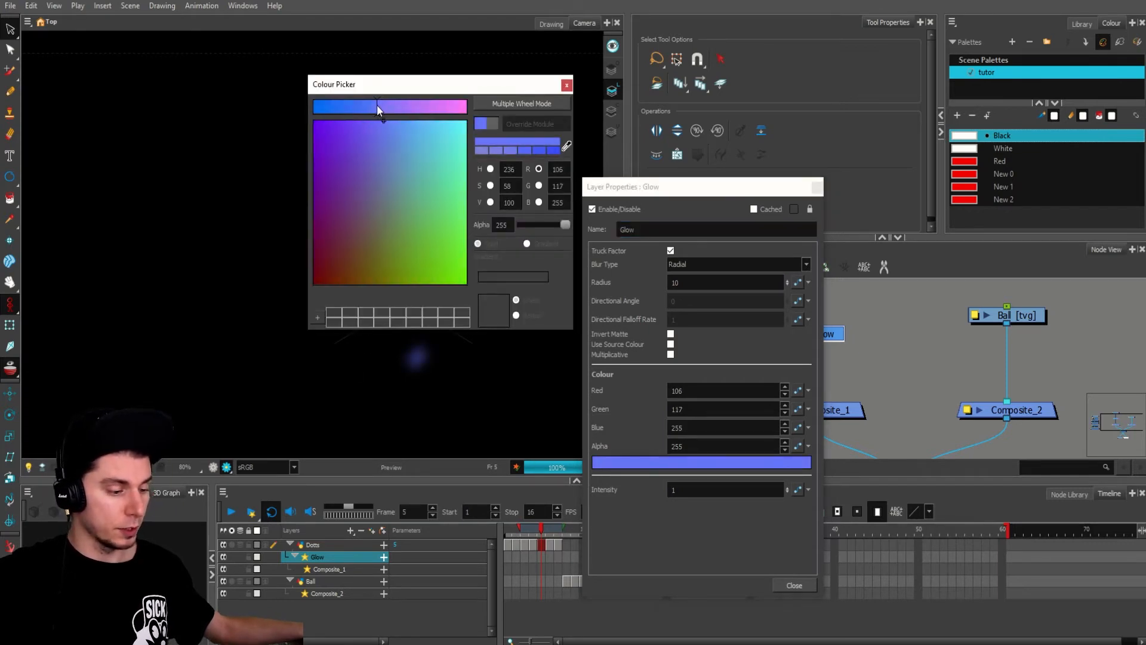
click(567, 87)
click(817, 187)
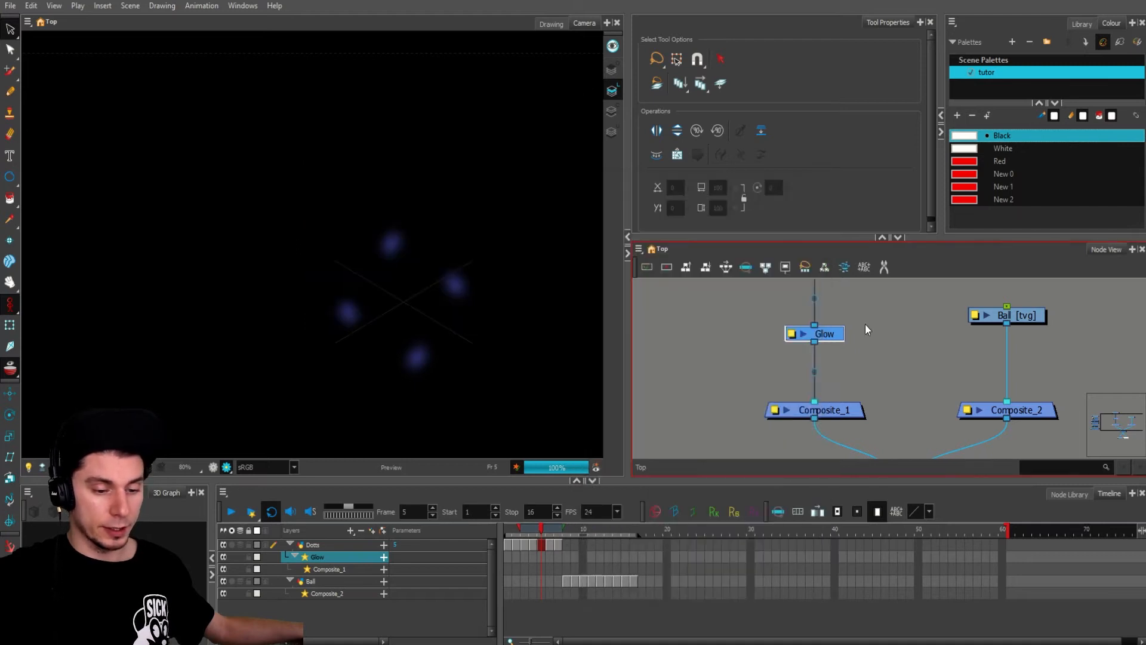
click(865, 324)
scroll(469, 286, up, 2)
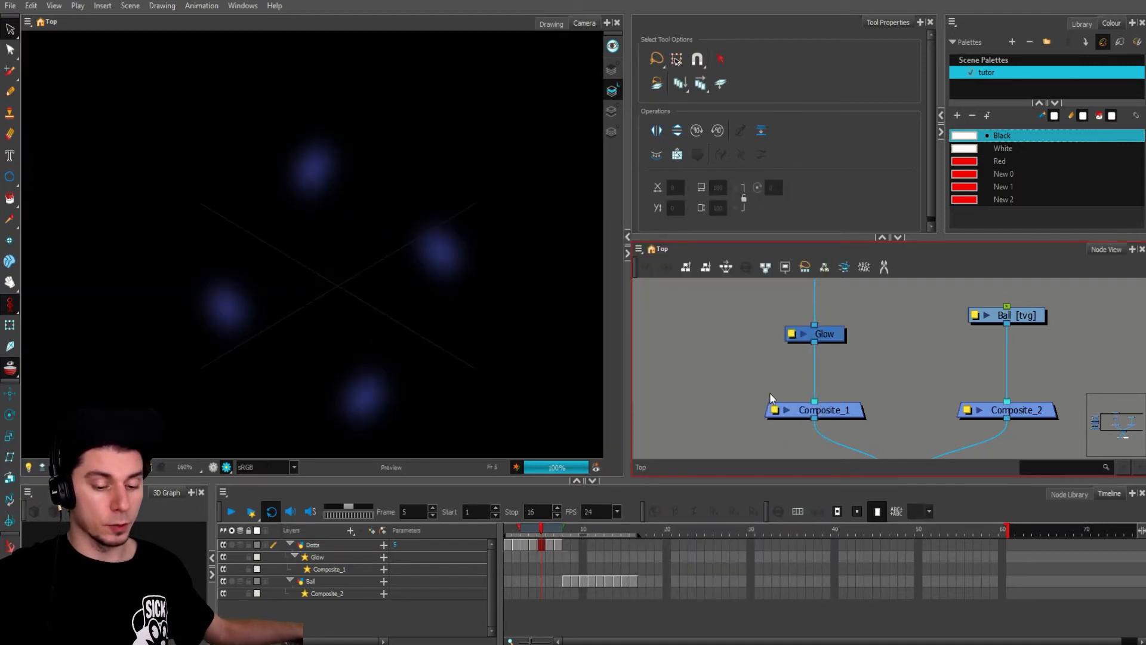
Step: Duplicate the Glow node and wire the copy between Dotts and Composite_1, parallel to the original
scroll(770, 397, down, 2)
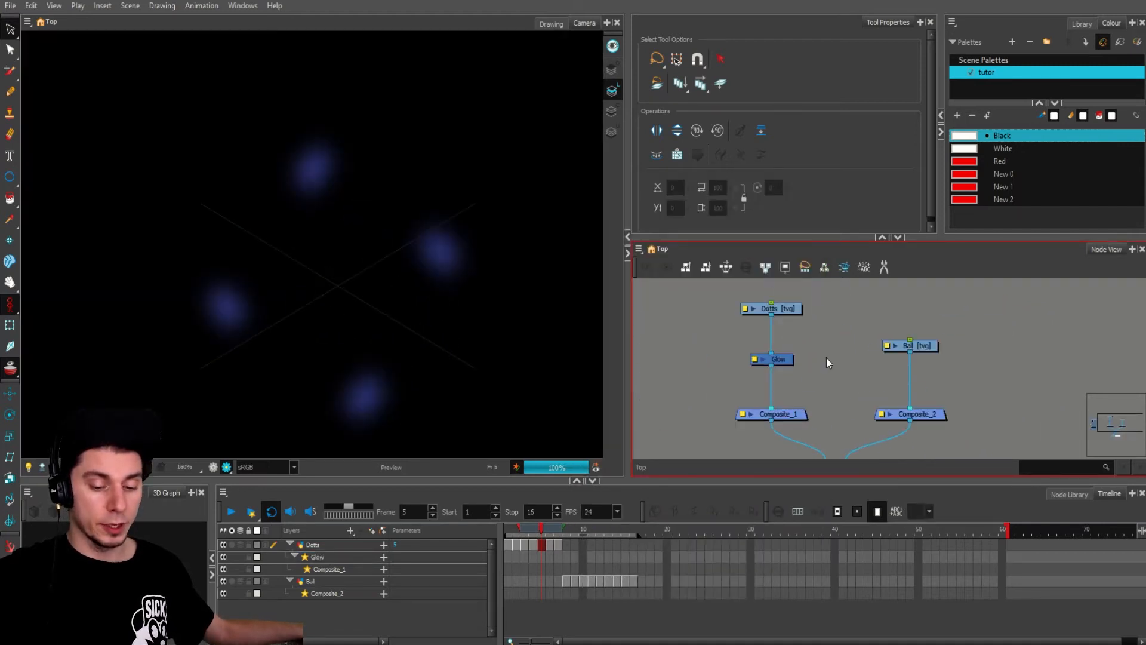
click(783, 363)
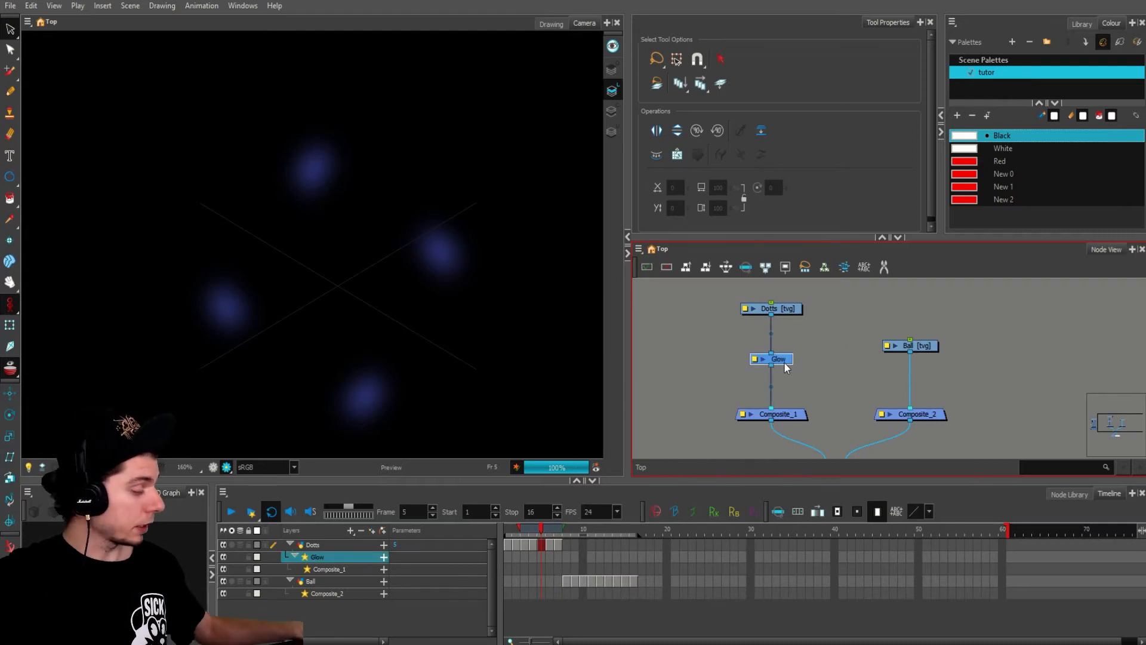
key(ctrl+b)
click(765, 469)
drag(787, 365, 732, 364)
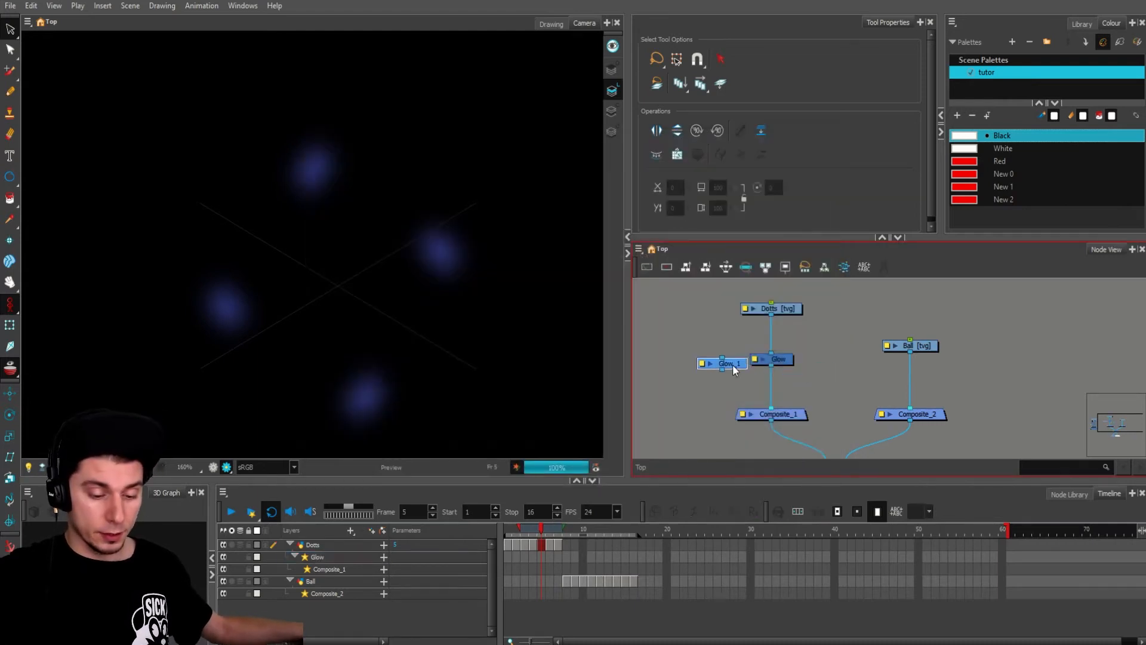
click(766, 311)
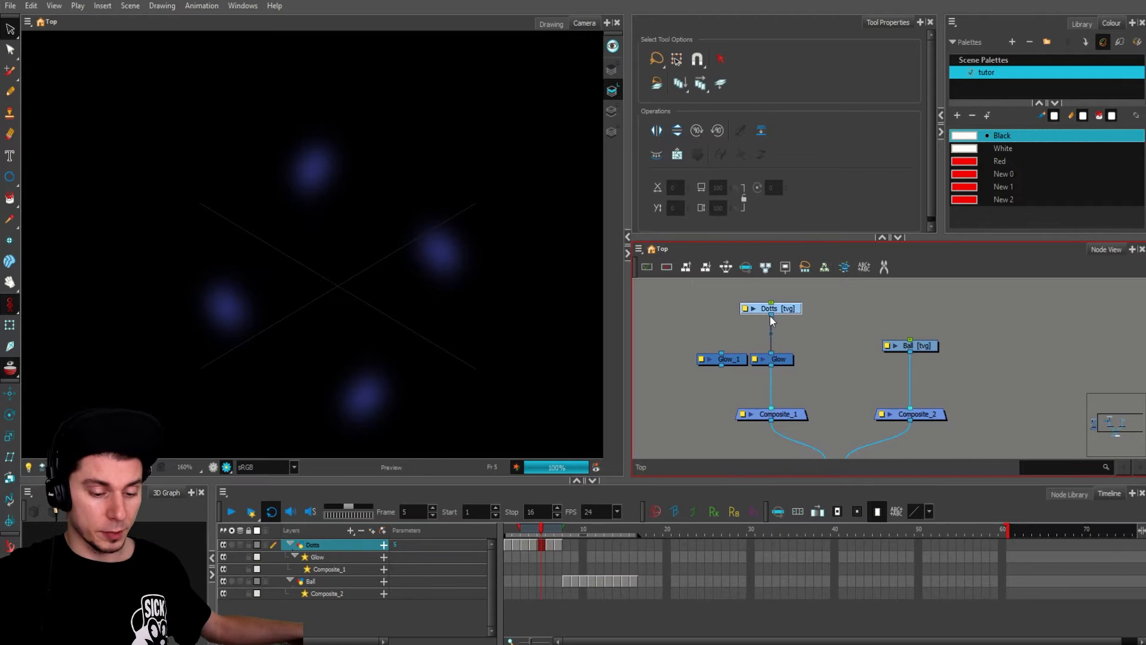
drag(771, 315, 722, 357)
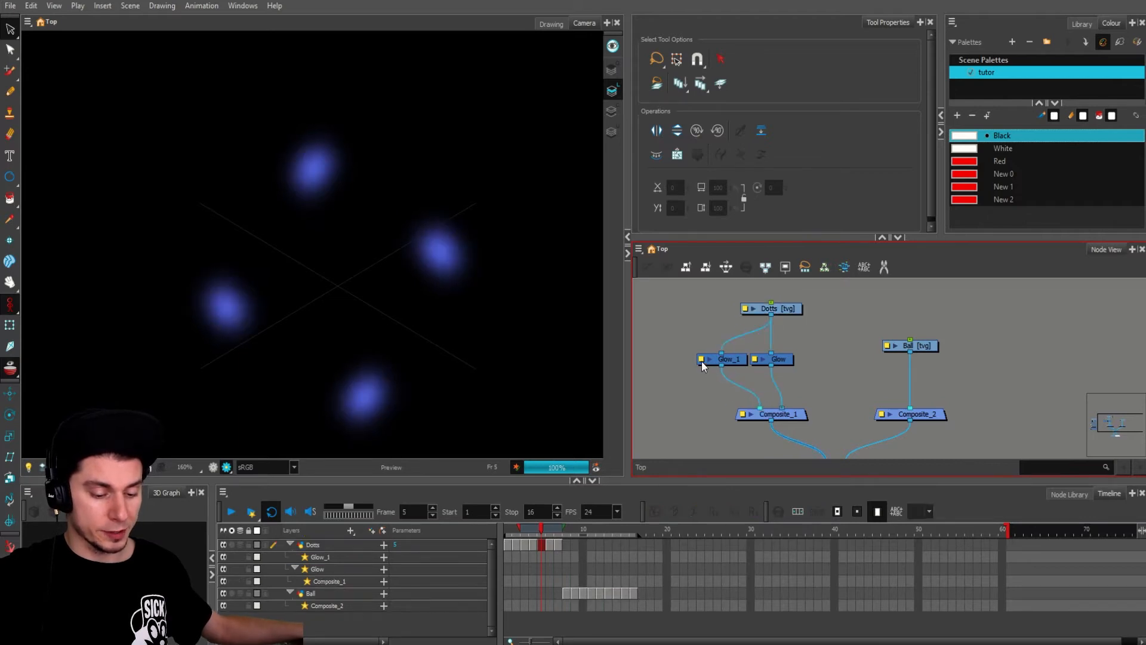
Step: Set the Glow_1 node's radius to 4 and its colour to light blue with red 104, green 187 and blue 255
double_click(701, 359)
click(624, 415)
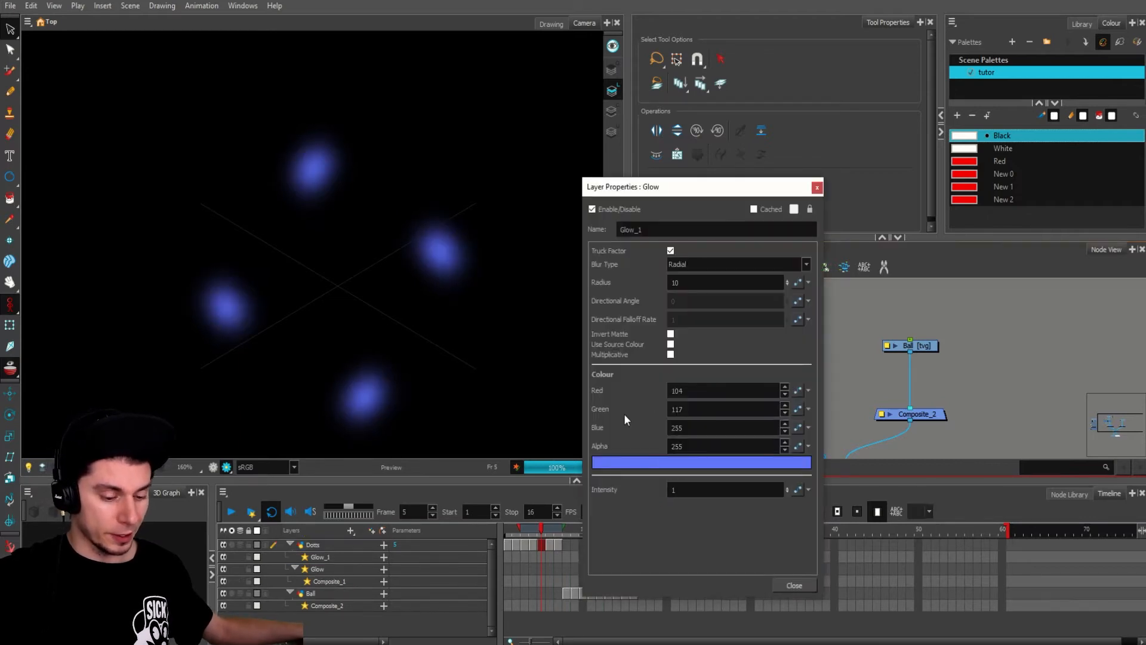
drag(718, 191, 746, 203)
drag(710, 294, 688, 294)
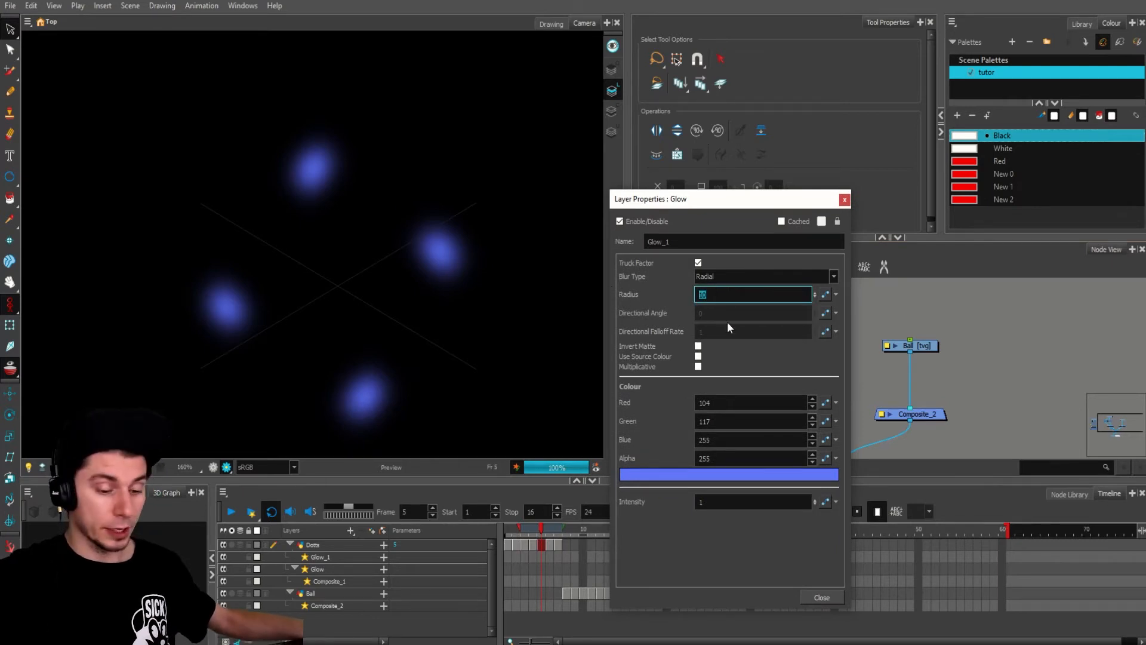
text(4)
key(Return)
click(675, 475)
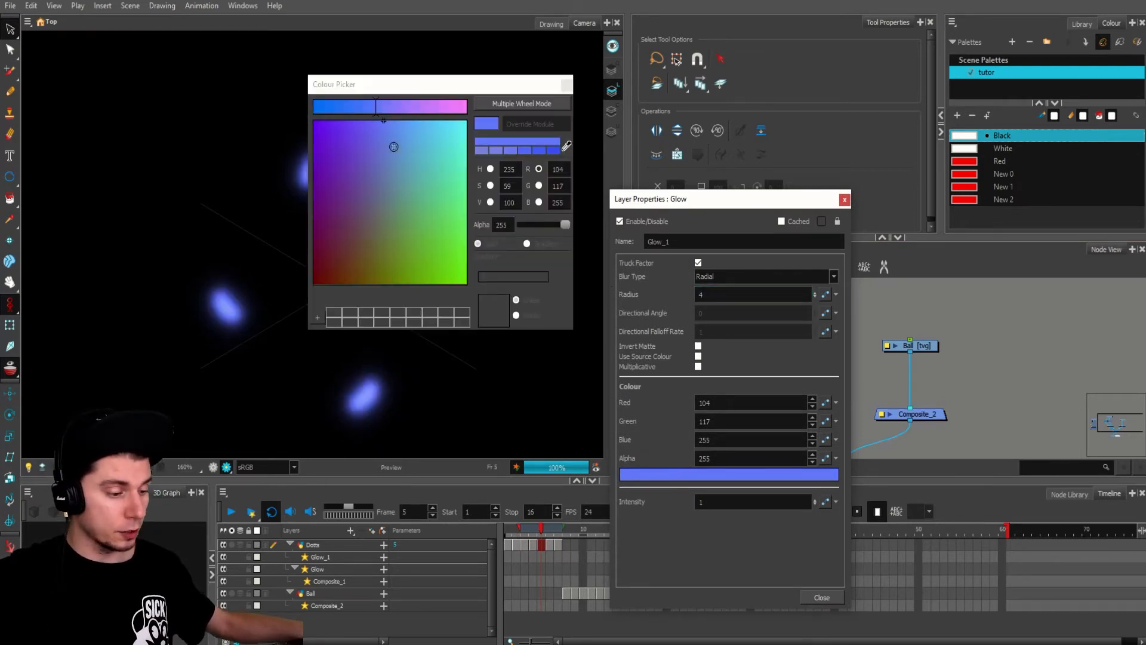
drag(383, 120, 425, 117)
click(566, 85)
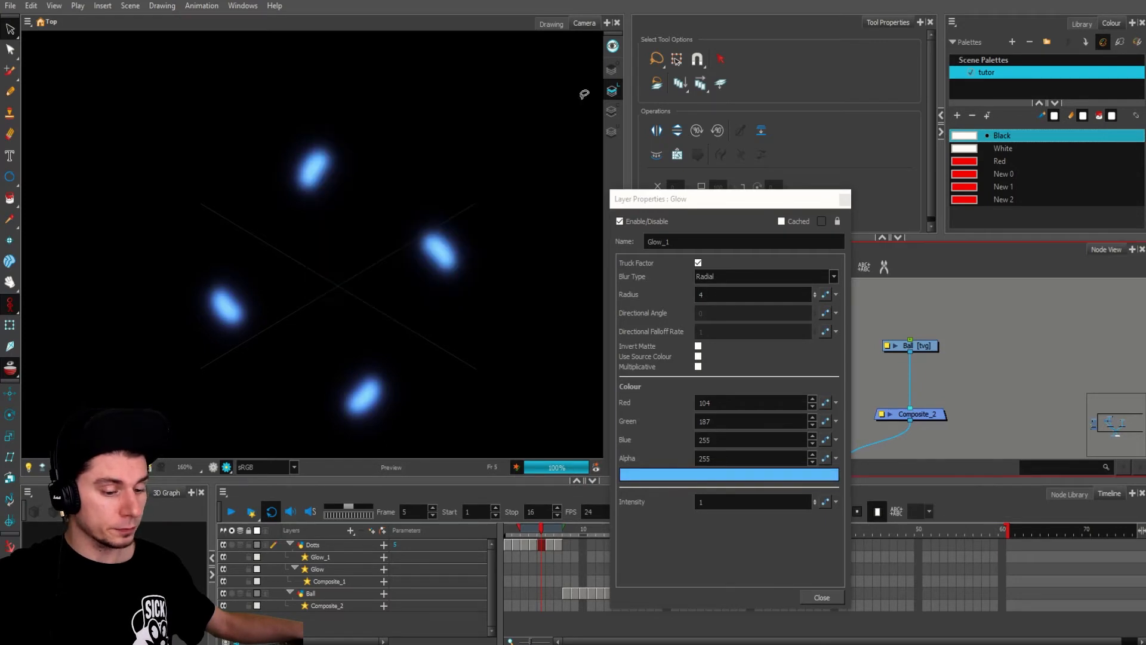
Step: Set the Glow_1 node's radius to 3 and close its layer properties
double_click(716, 294)
text(3)
click(724, 242)
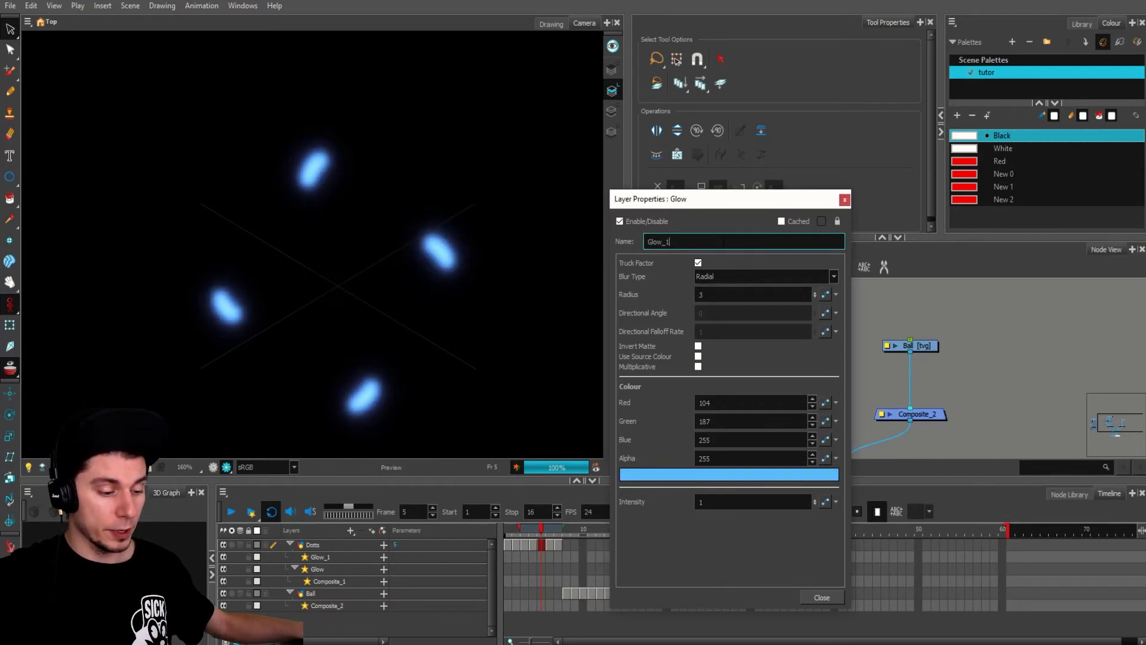
click(844, 199)
Step: Examine the two-layer glow on the dots in the Camera view and the surrounding node network
scroll(839, 357, down, 5)
scroll(455, 287, down, 2)
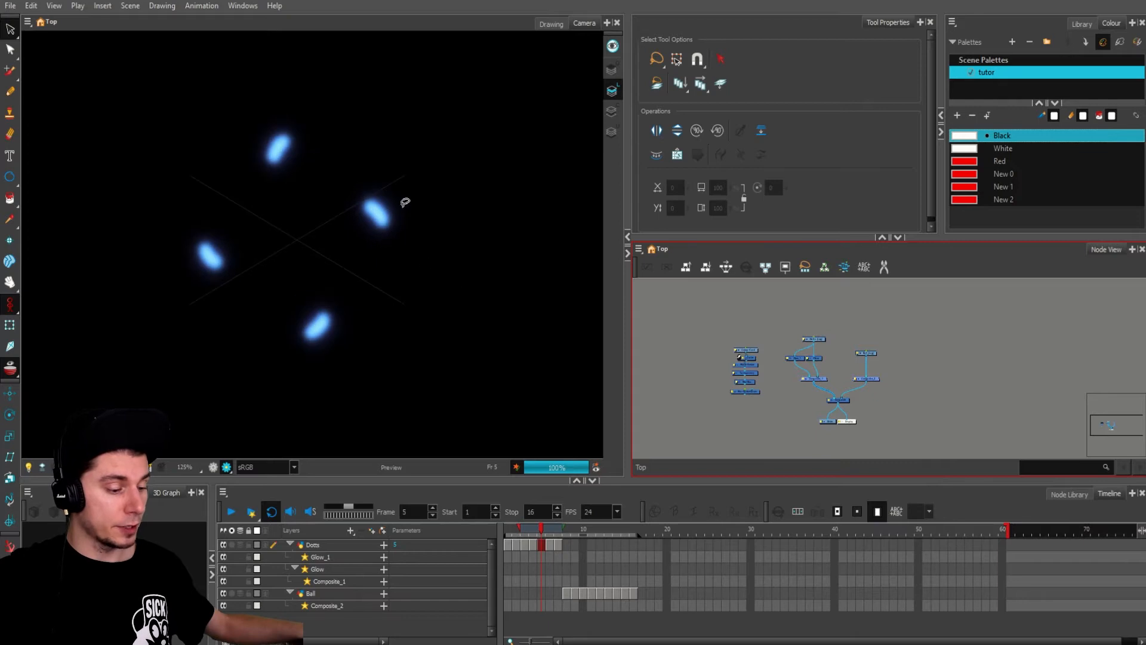
scroll(359, 185, up, 2)
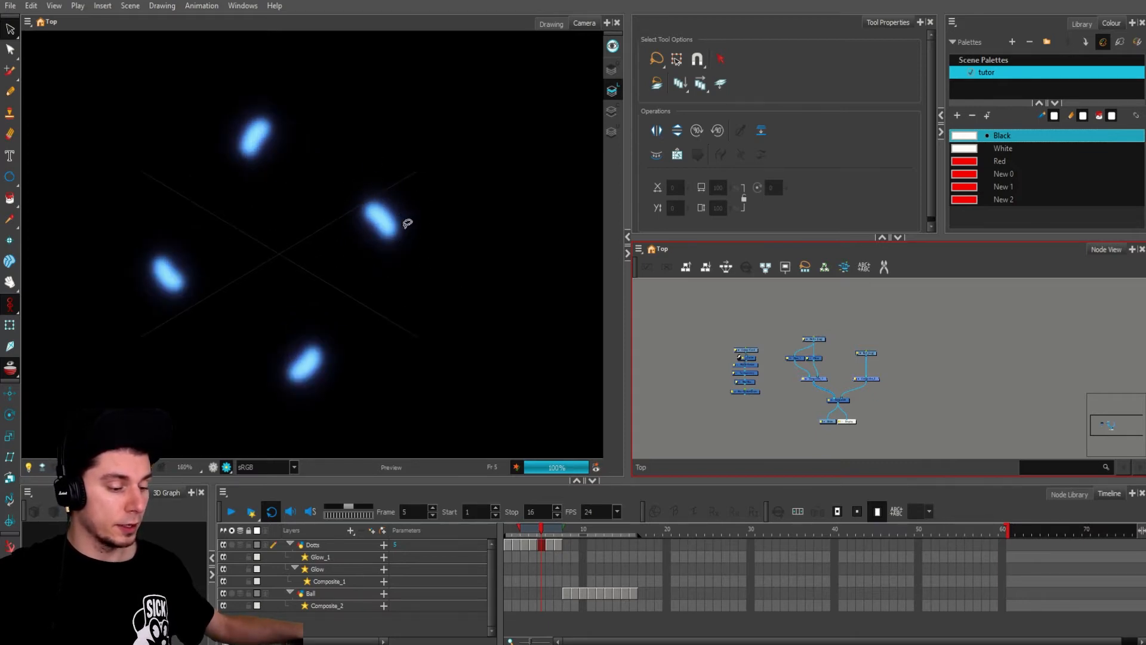
scroll(357, 219, up, 2)
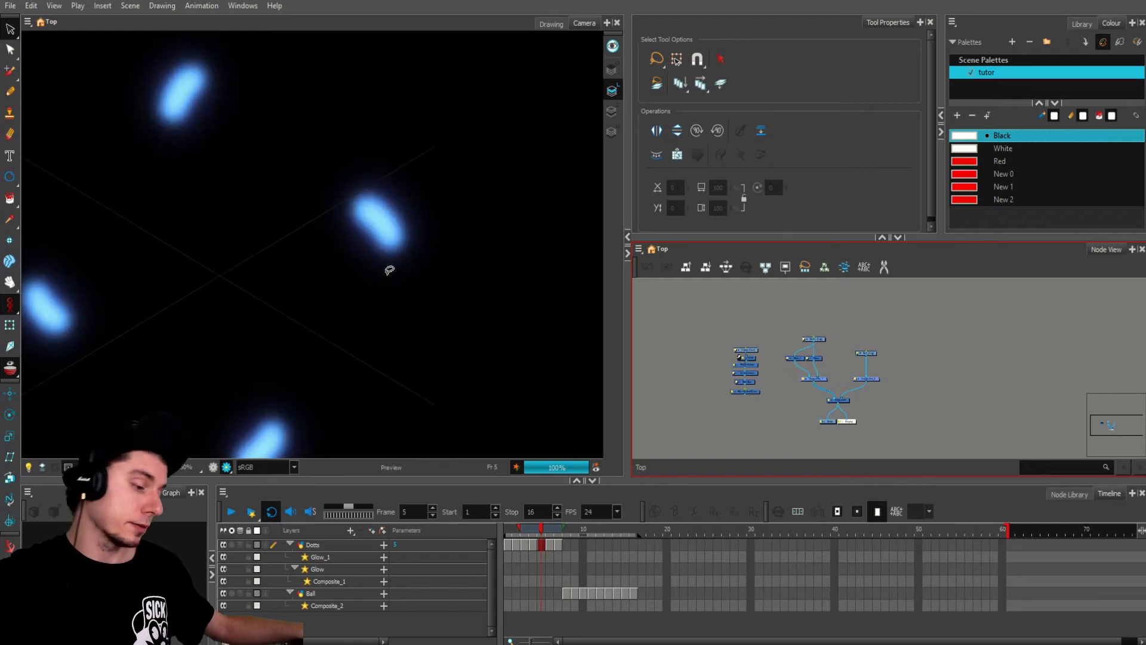
scroll(390, 270, down, 3)
scroll(332, 273, up, 1)
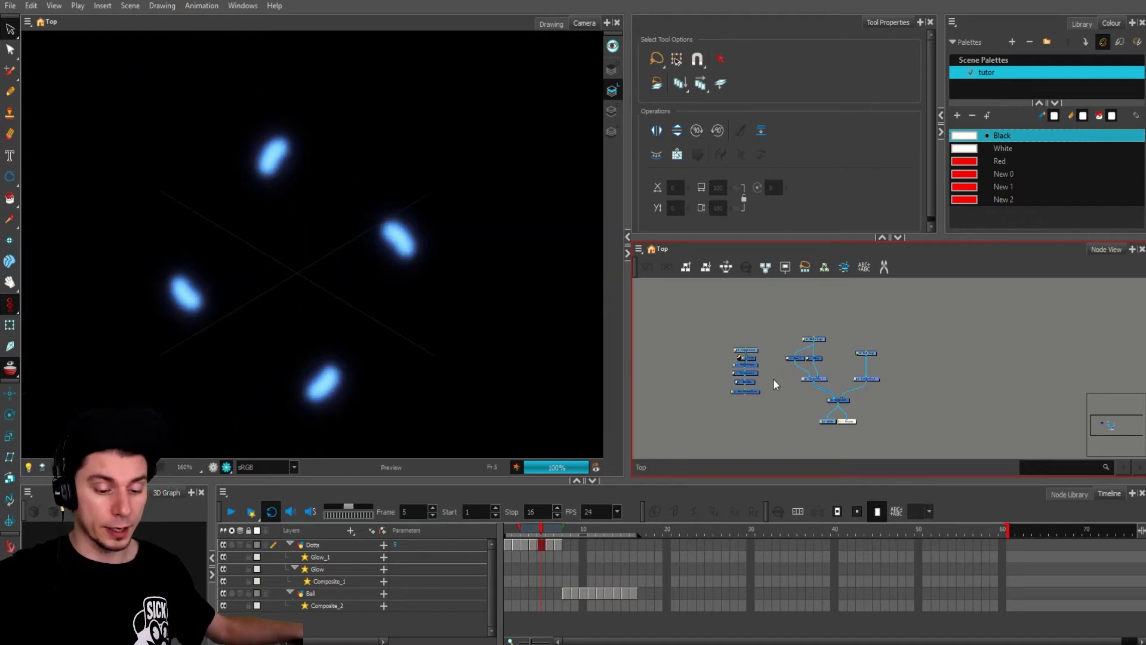
scroll(776, 370, up, 3)
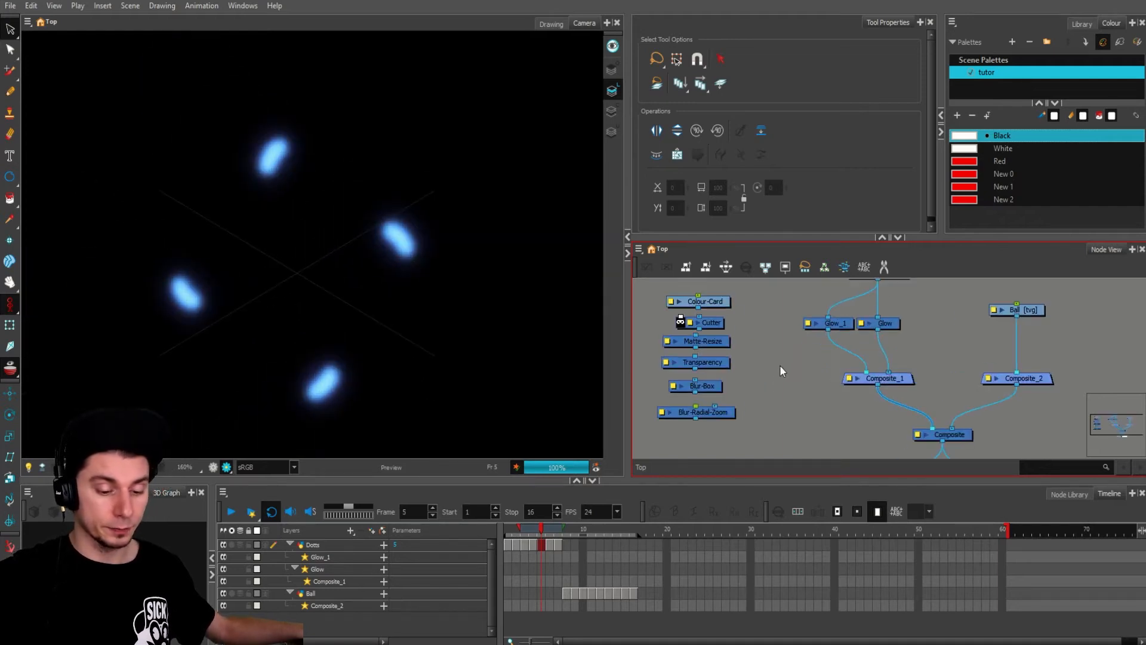
scroll(778, 367, down, 3)
scroll(764, 381, up, 2)
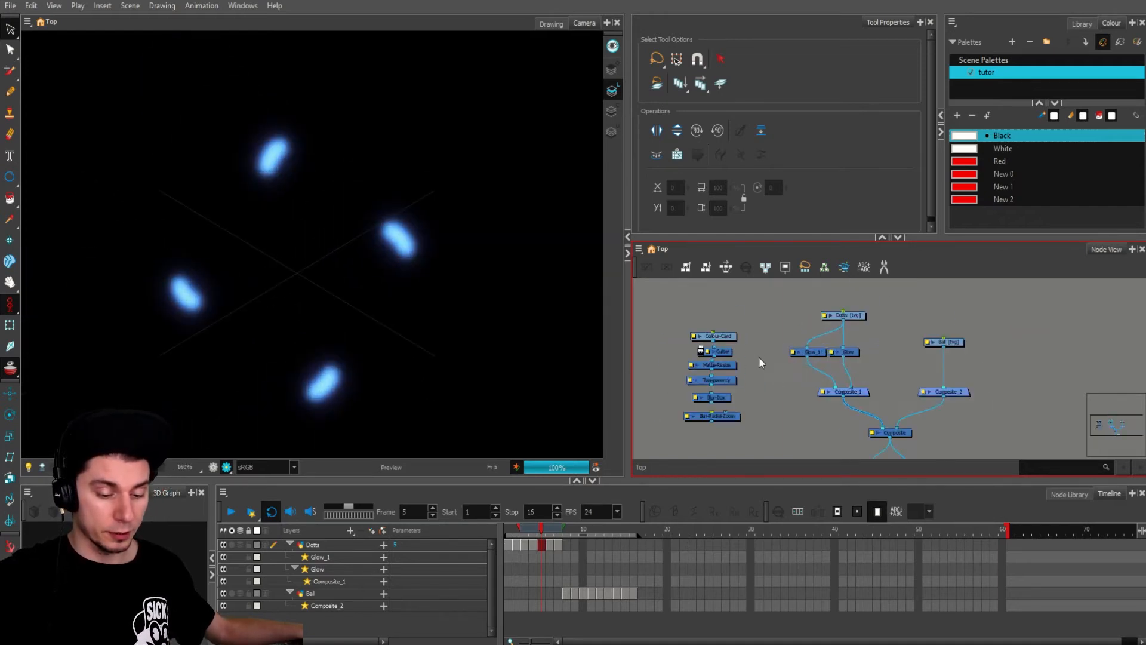
Step: Move both Glow nodes aside and connect Dotts directly to Composite_1 as a separate input
drag(780, 345, 887, 353)
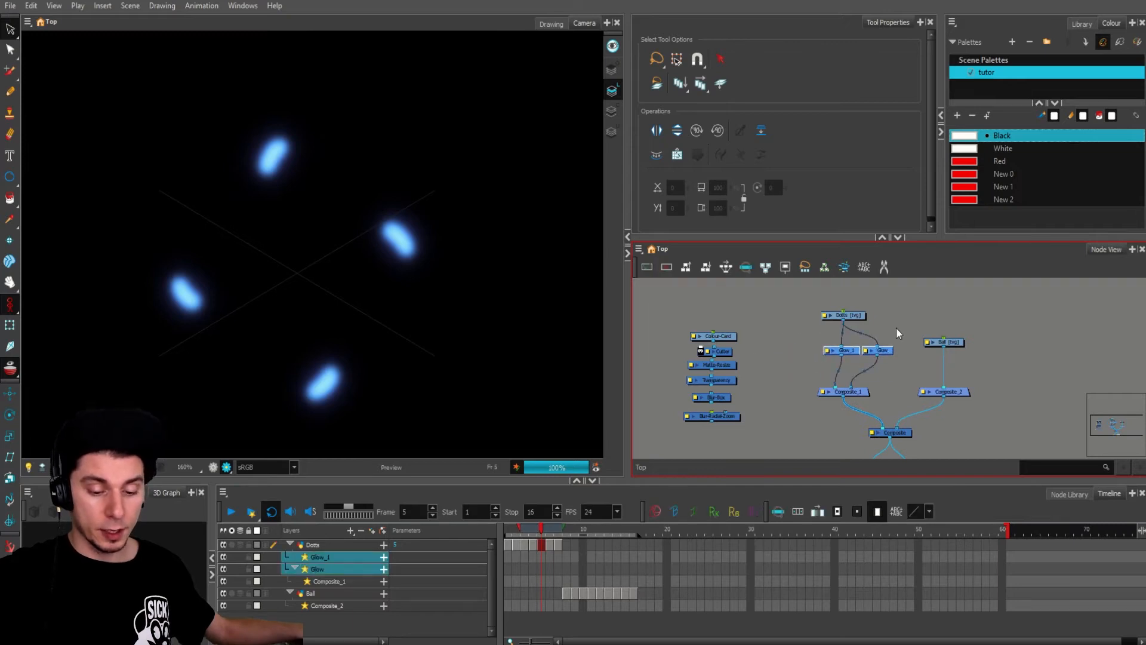
click(897, 327)
drag(843, 318, 825, 389)
scroll(418, 268, up, 4)
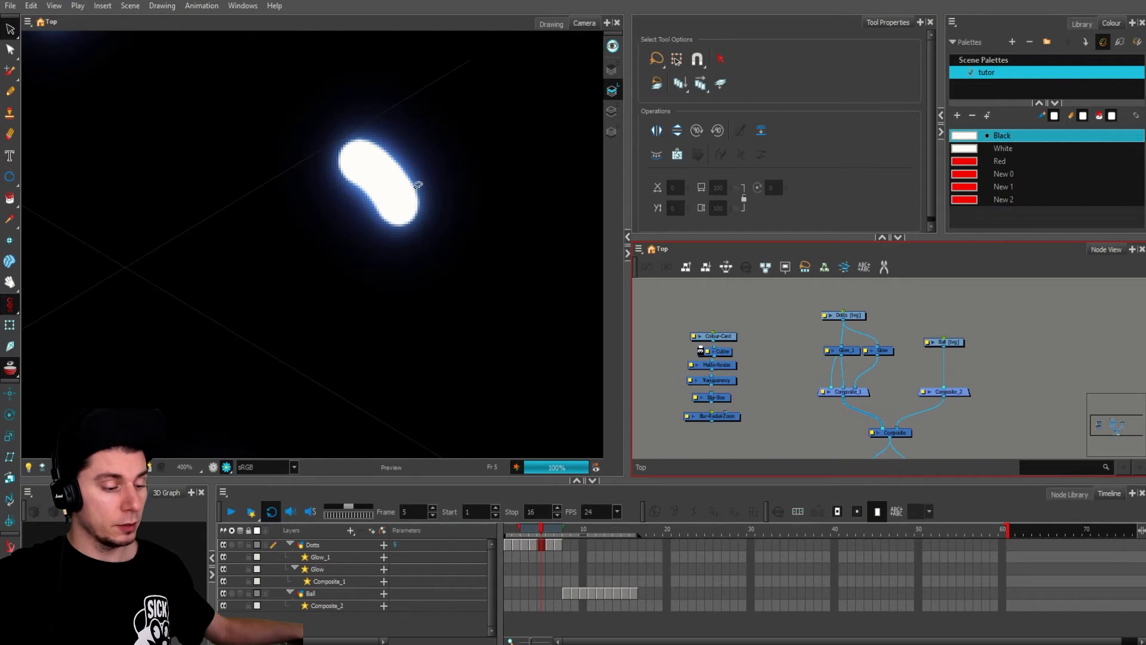
scroll(373, 281, down, 4)
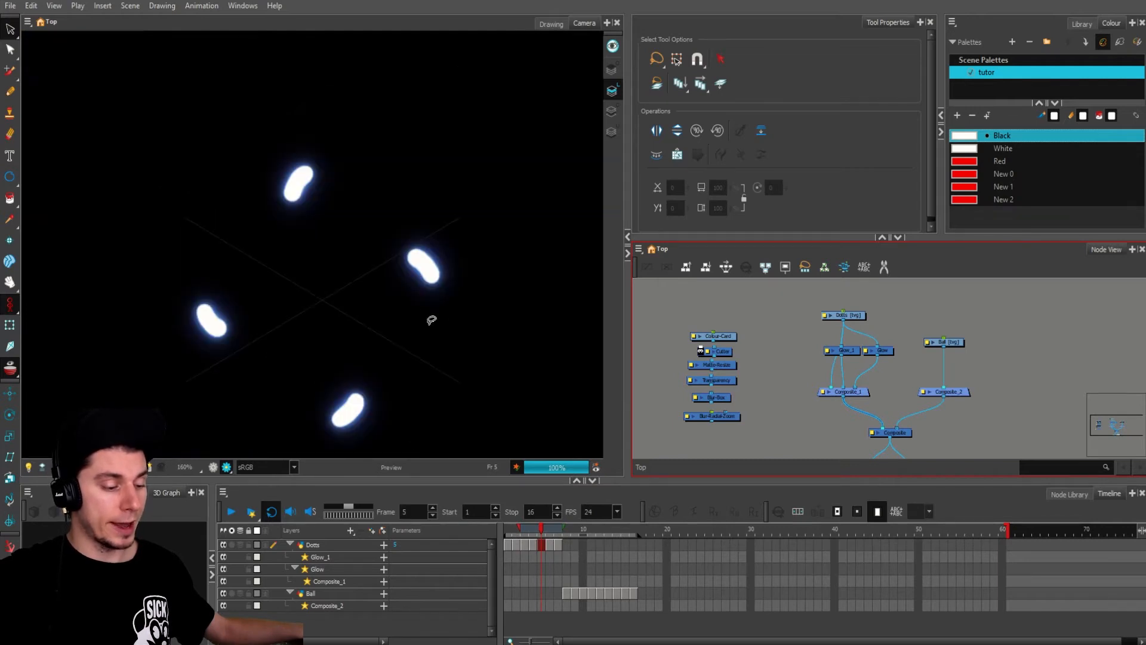
mouse_move(823, 391)
mouse_down()
mouse_move(800, 367)
mouse_move(832, 388)
mouse_up()
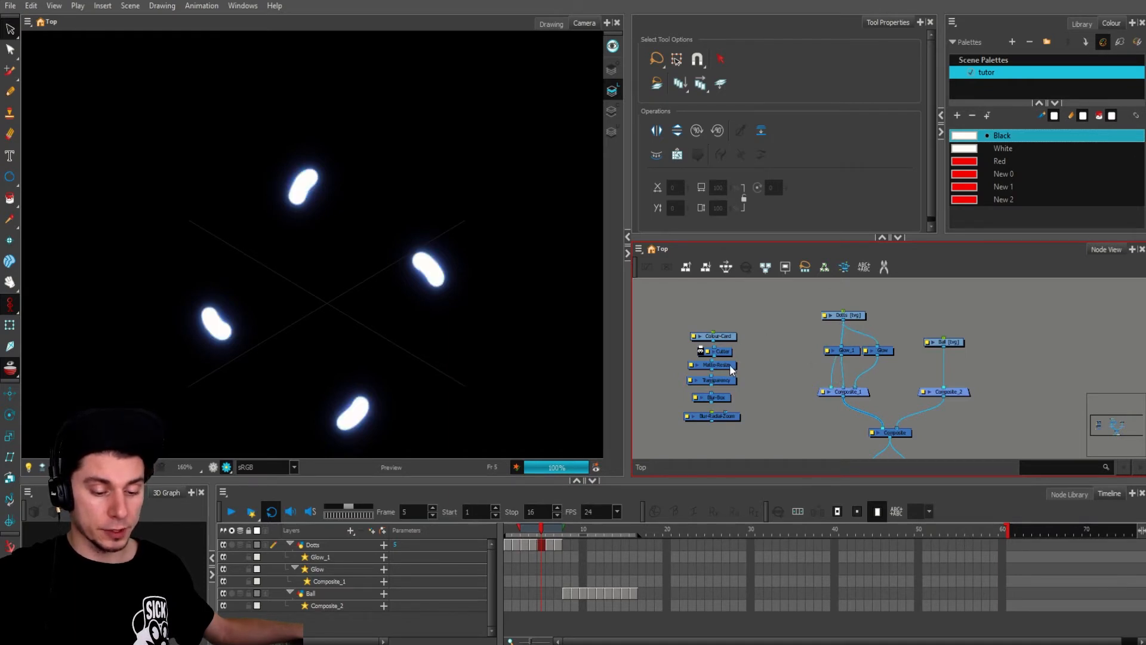
Step: Insert the Matte-Resize node into the direct connection between Dotts and Composite_1 and set its radius to 10
drag(730, 366, 810, 366)
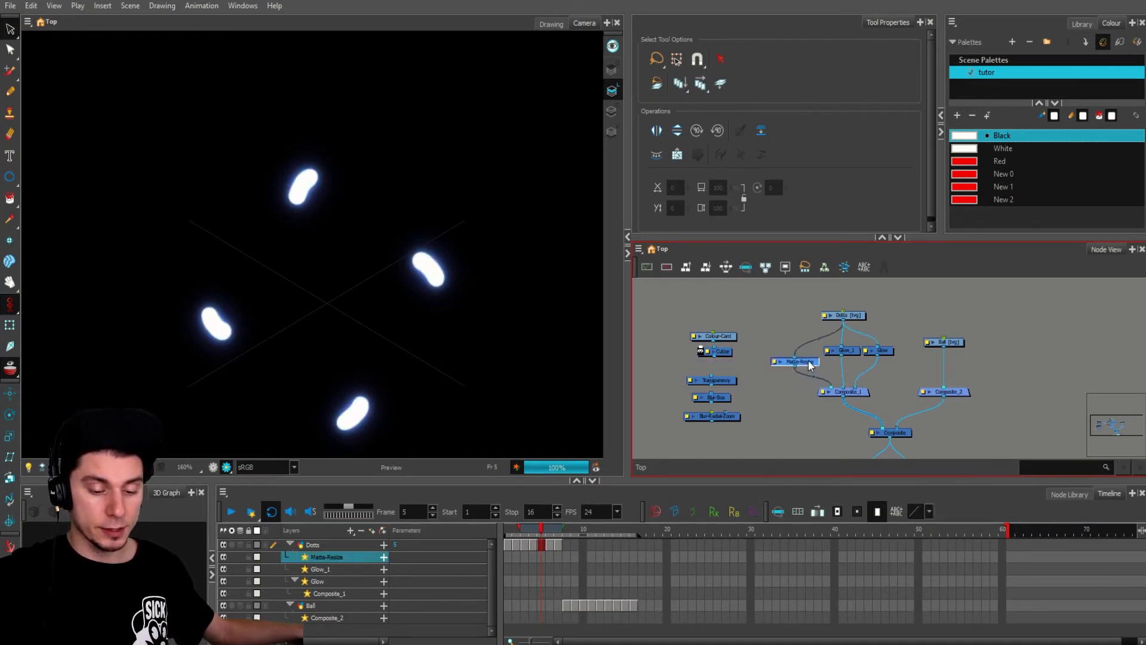
scroll(771, 364, up, 2)
click(767, 339)
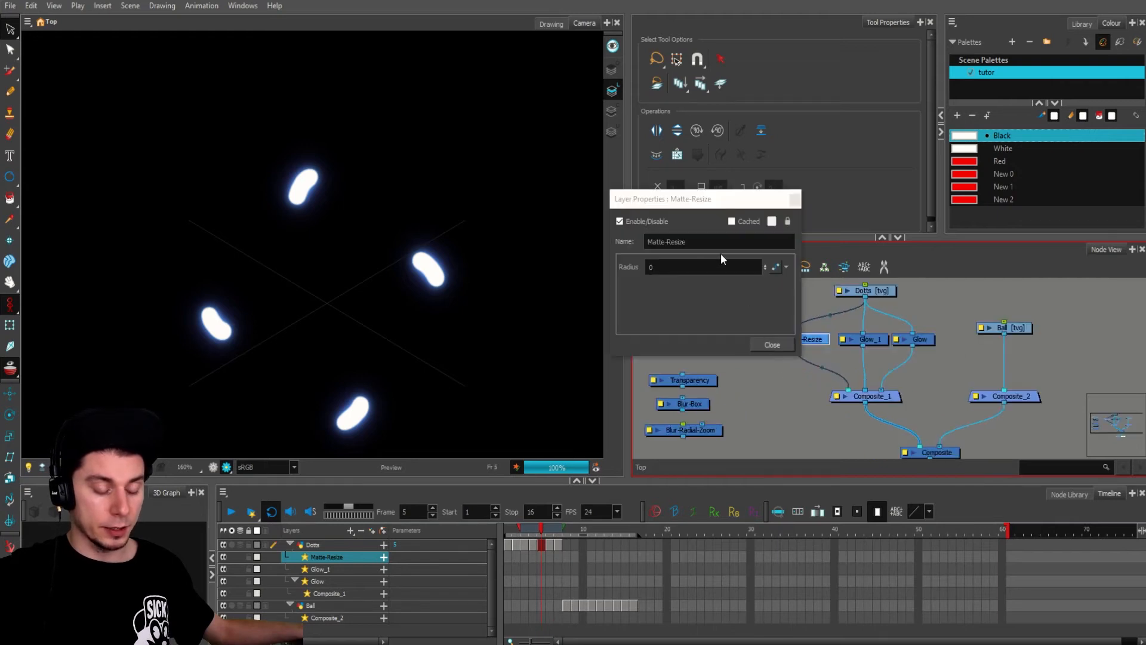
double_click(671, 269)
text(10)
key(Return)
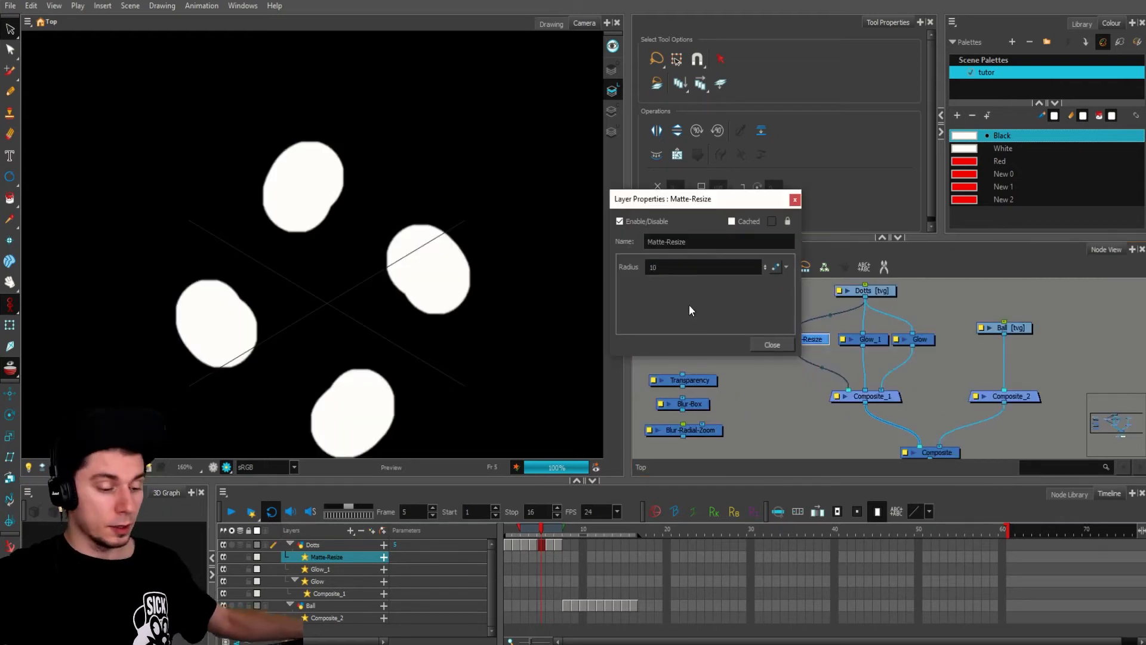
Step: Try a radius of -3 on the Matte-Resize node
click(666, 268)
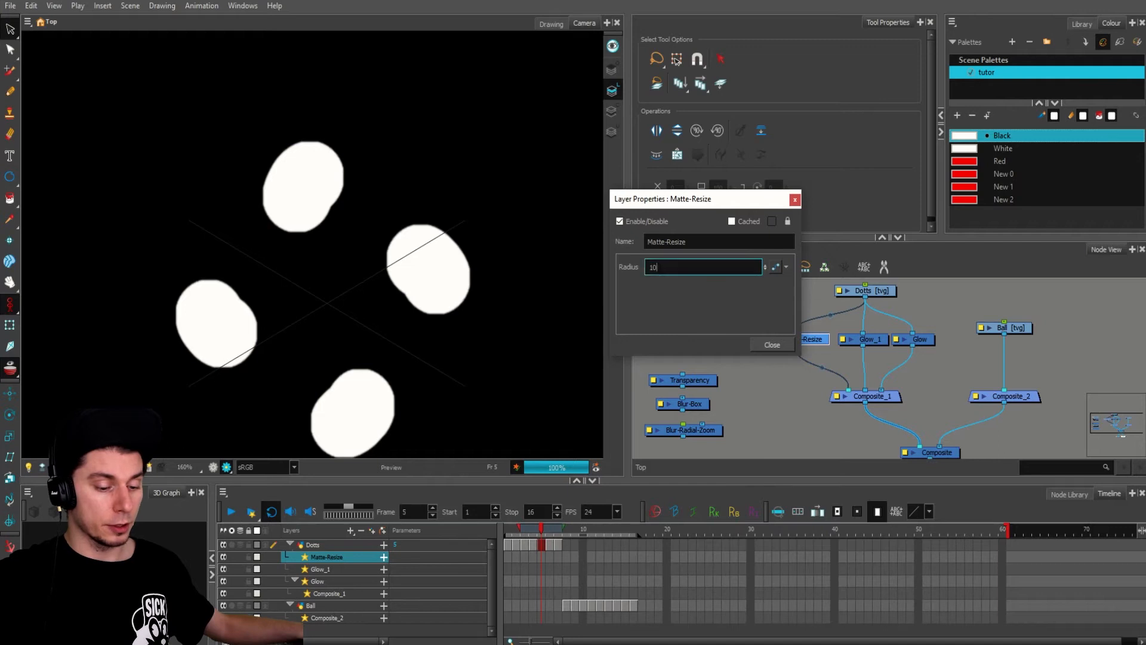
text(-)
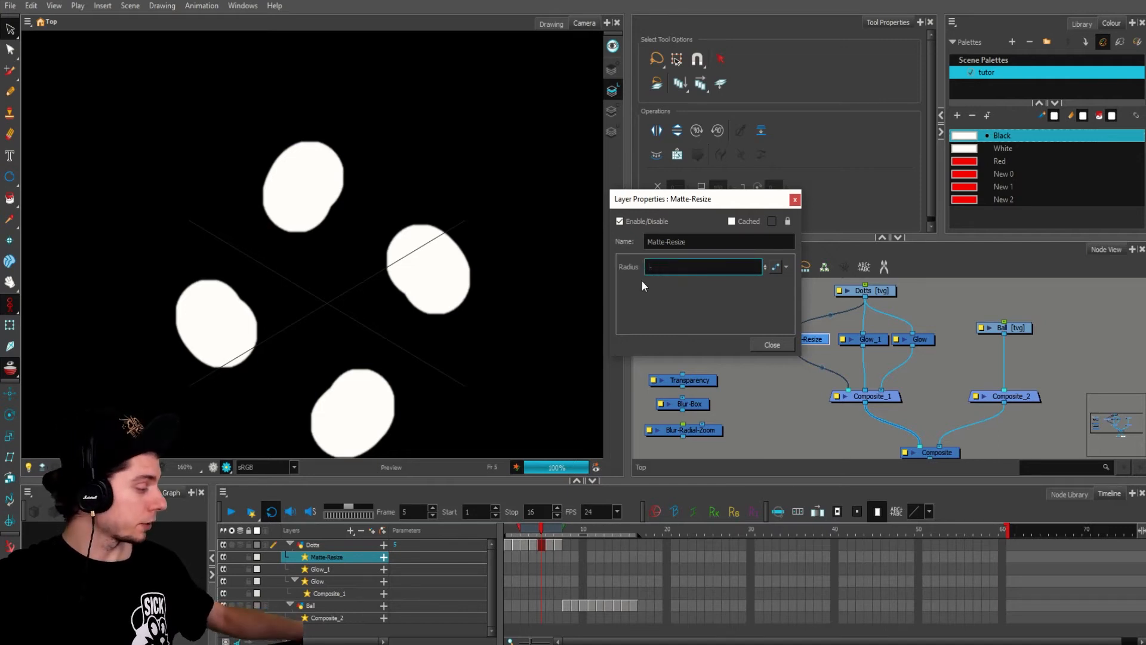
text(3)
key(Tab)
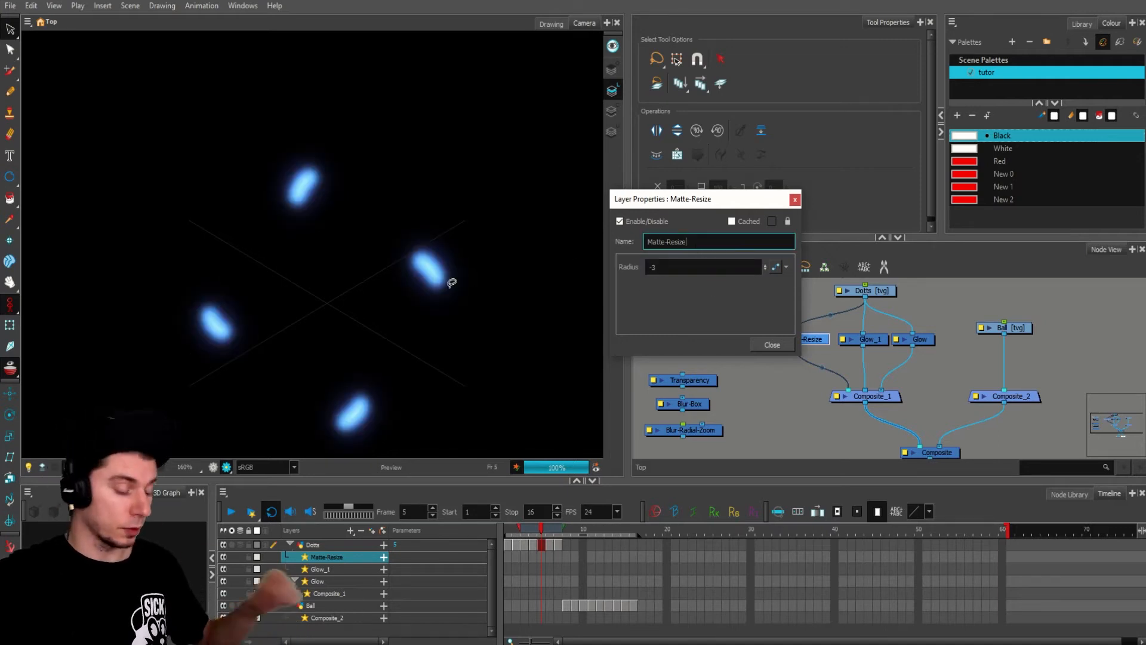
Step: Set the Matte-Resize node's radius to -0.5 and close its layer properties
click(649, 272)
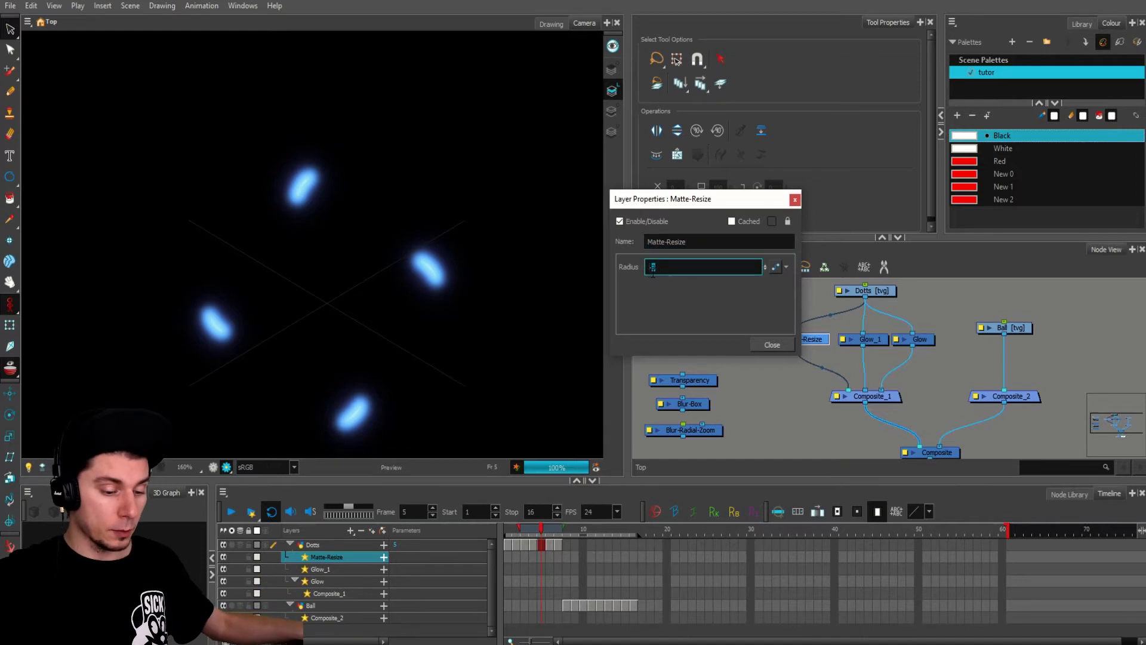
text(0.5)
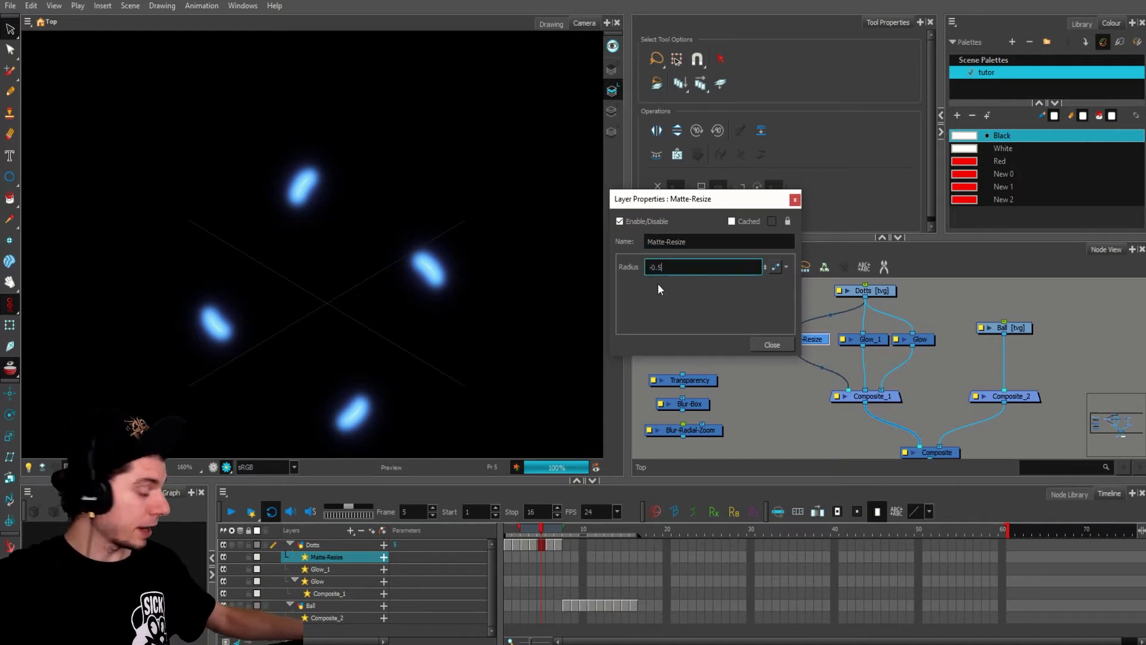
key(Tab)
click(795, 199)
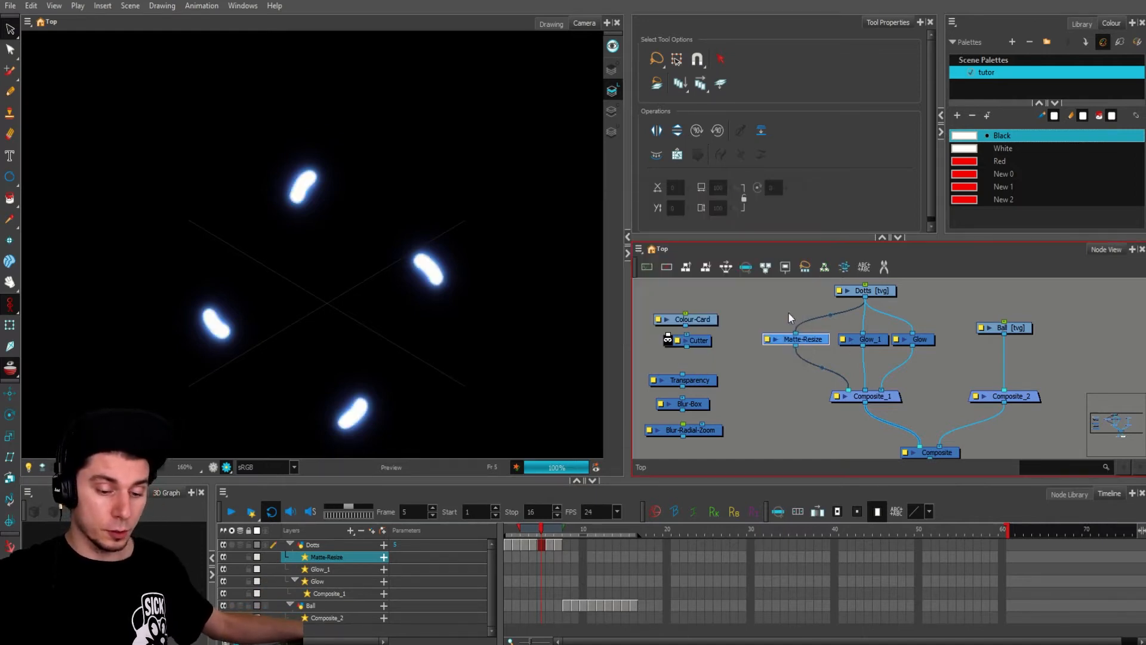
drag(866, 303, 847, 393)
click(828, 409)
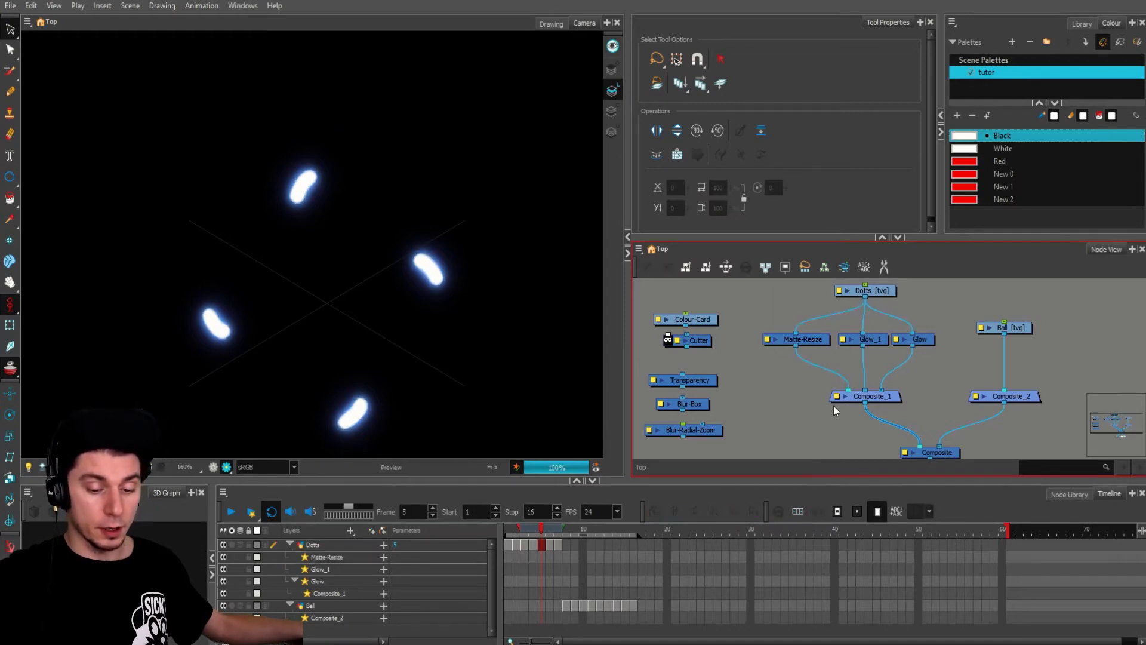
scroll(831, 411, down, 2)
click(819, 361)
click(865, 326)
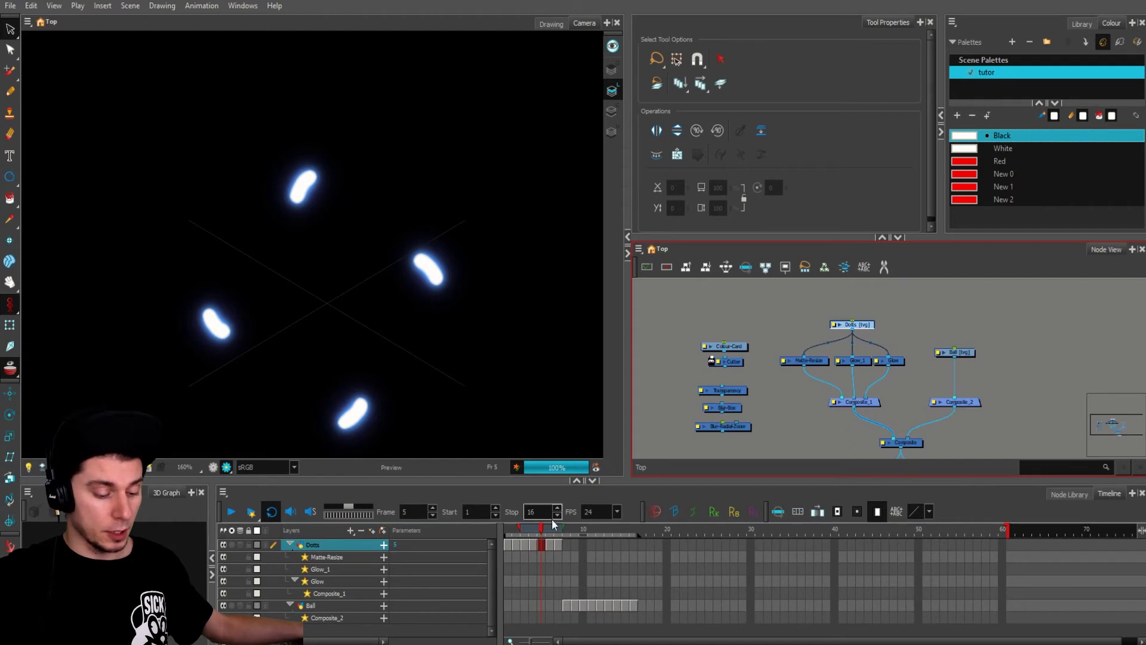
Step: Go to frame 12 and move the Ball and Composite_2 nodes farther away from the Dotts branch
drag(541, 529, 603, 531)
scroll(357, 291, down, 3)
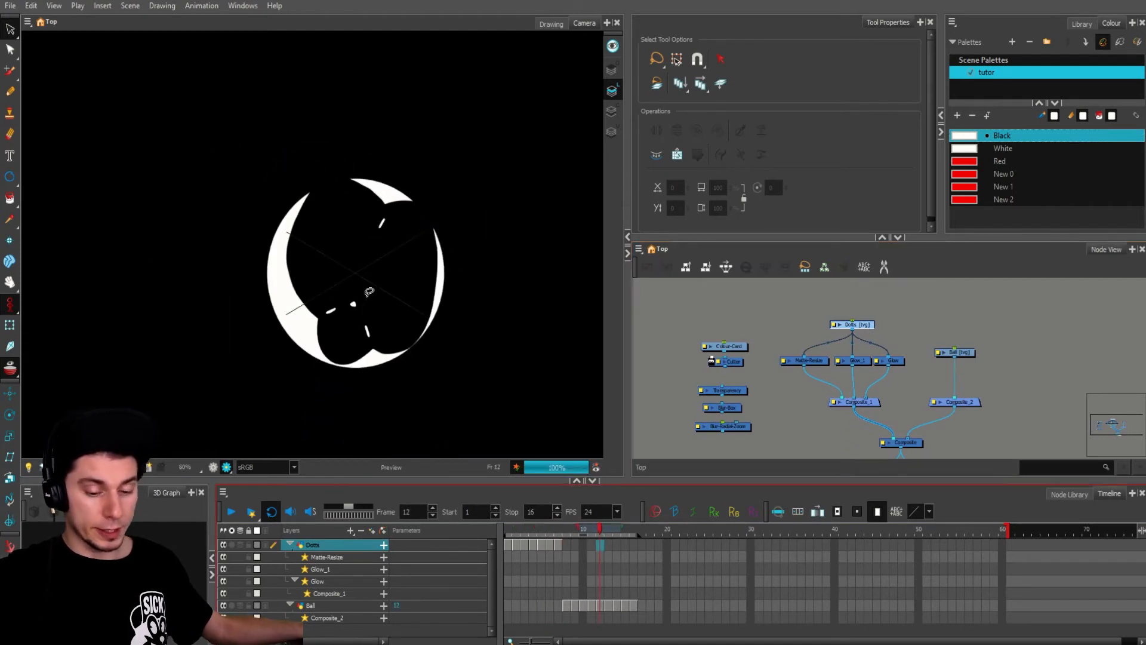
scroll(870, 372, down, 1)
scroll(982, 360, up, 2)
drag(949, 307, 900, 418)
drag(940, 415, 989, 419)
drag(962, 358, 962, 319)
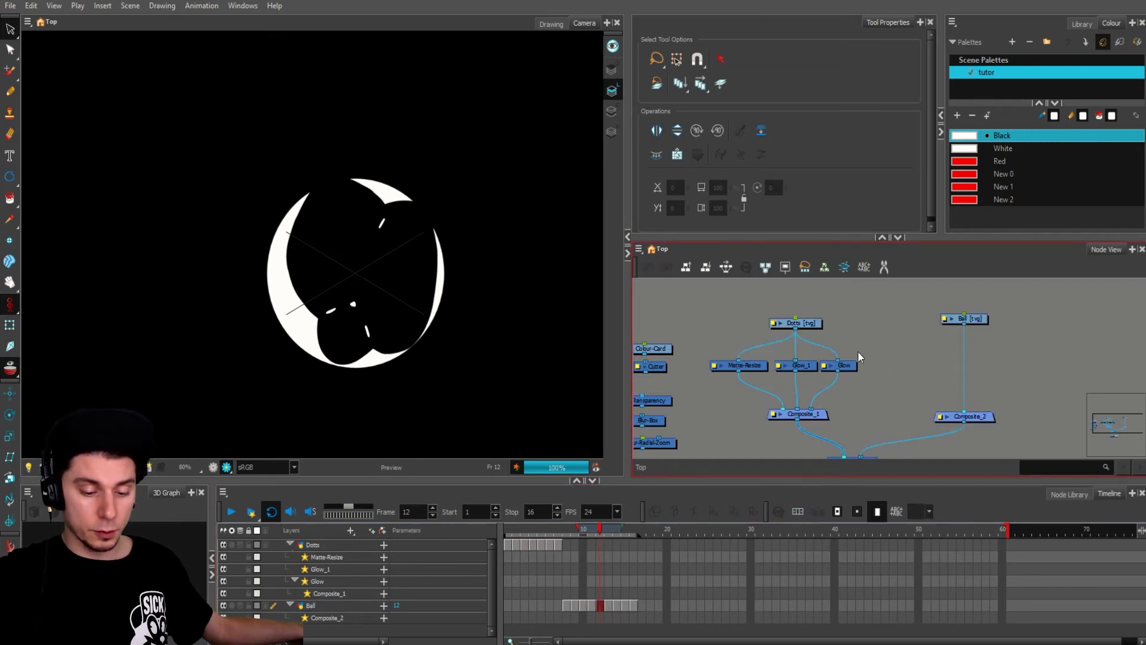
Step: Duplicate Matte-Resize, Glow_1 and Glow, placing the copies under Ball with Glow_3 inserted in the connection to Composite_2
drag(860, 350, 725, 381)
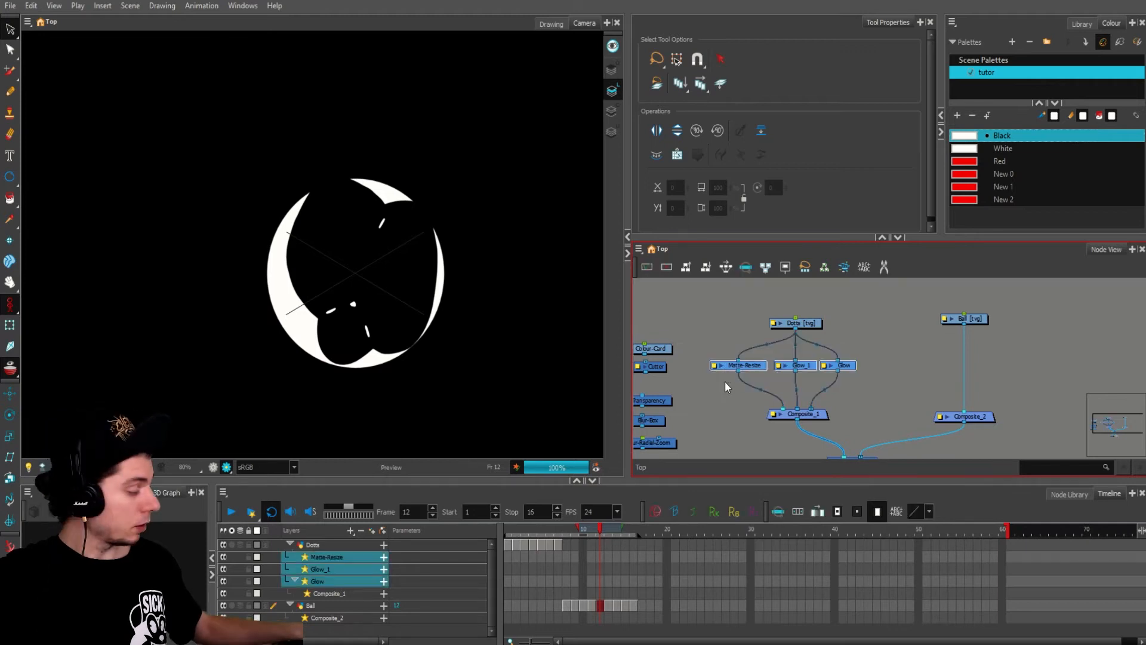
key(ctrl+c)
key(ctrl+v)
drag(886, 391, 1026, 373)
drag(996, 374, 994, 372)
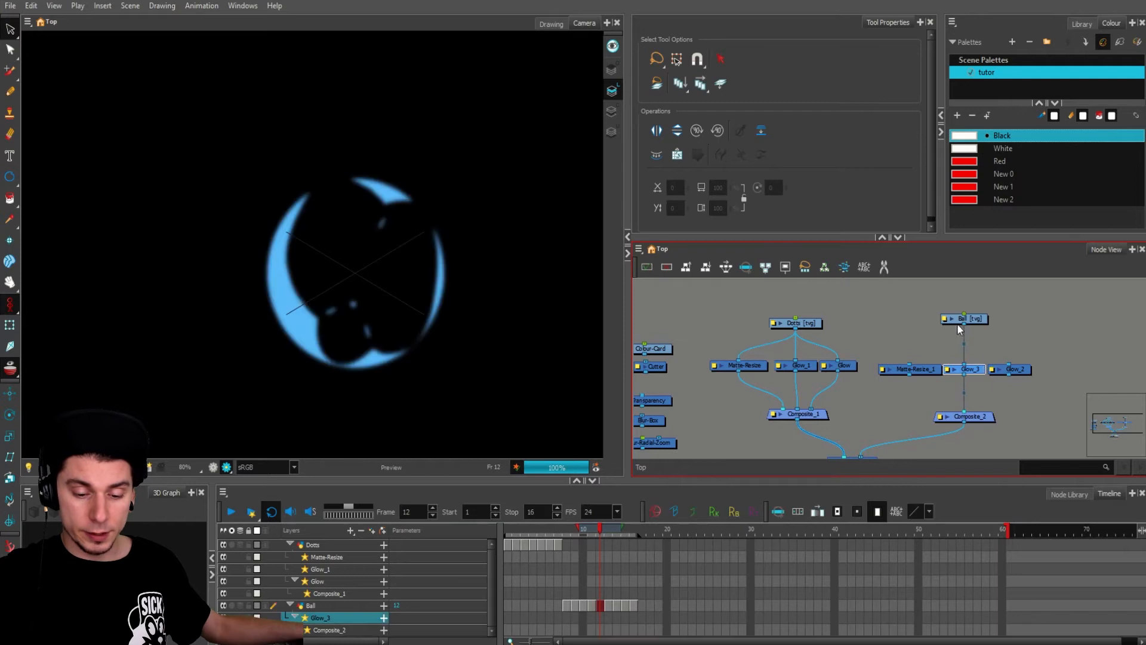
Step: Connect Ball through Matte-Resize_1 and Glow_2 into Composite_2 as separate inputs
drag(912, 362, 911, 359)
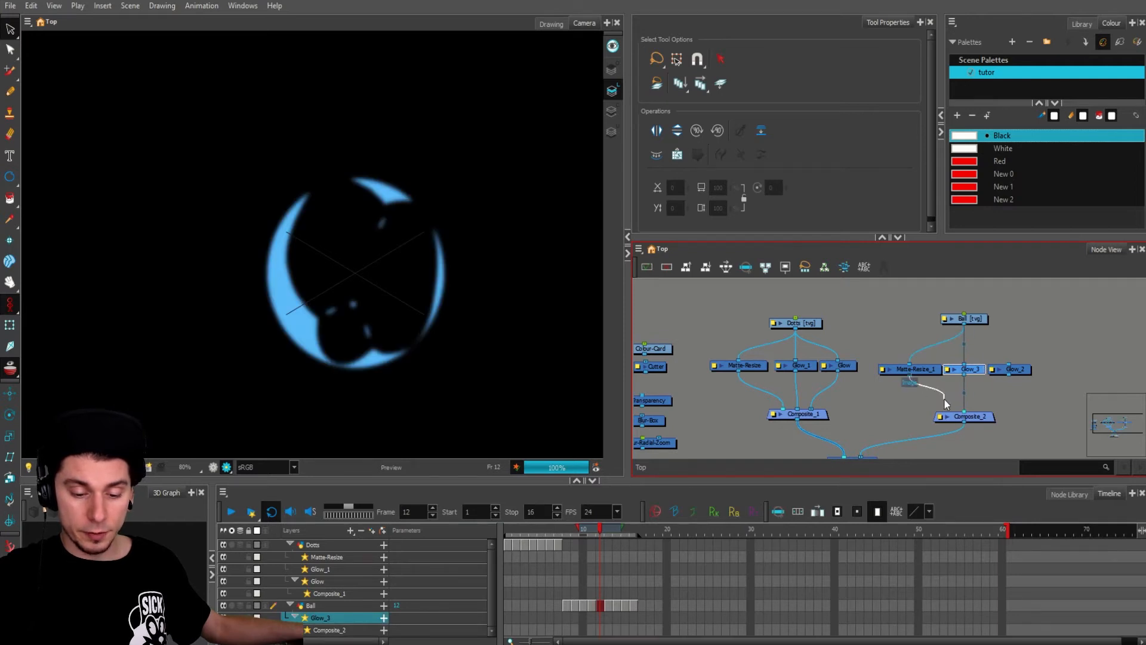
drag(944, 398, 950, 411)
drag(965, 327, 979, 411)
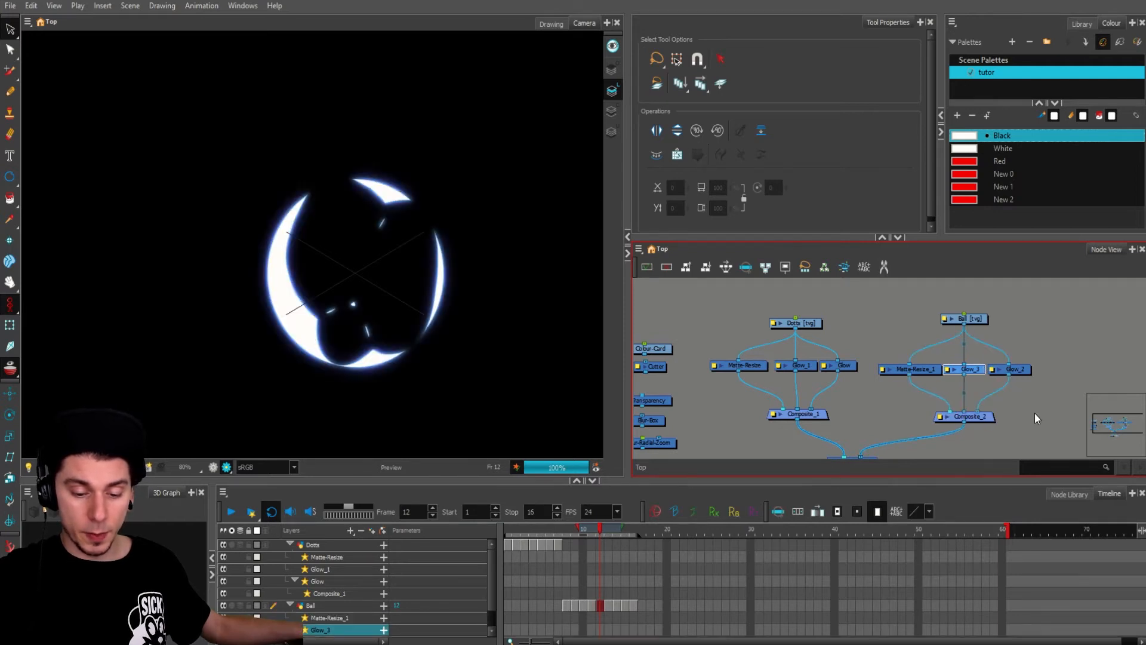
click(1036, 418)
Step: Try a dark red glow colour of RGB 104, 39, 60 on the Glow_3 node
click(948, 370)
click(719, 474)
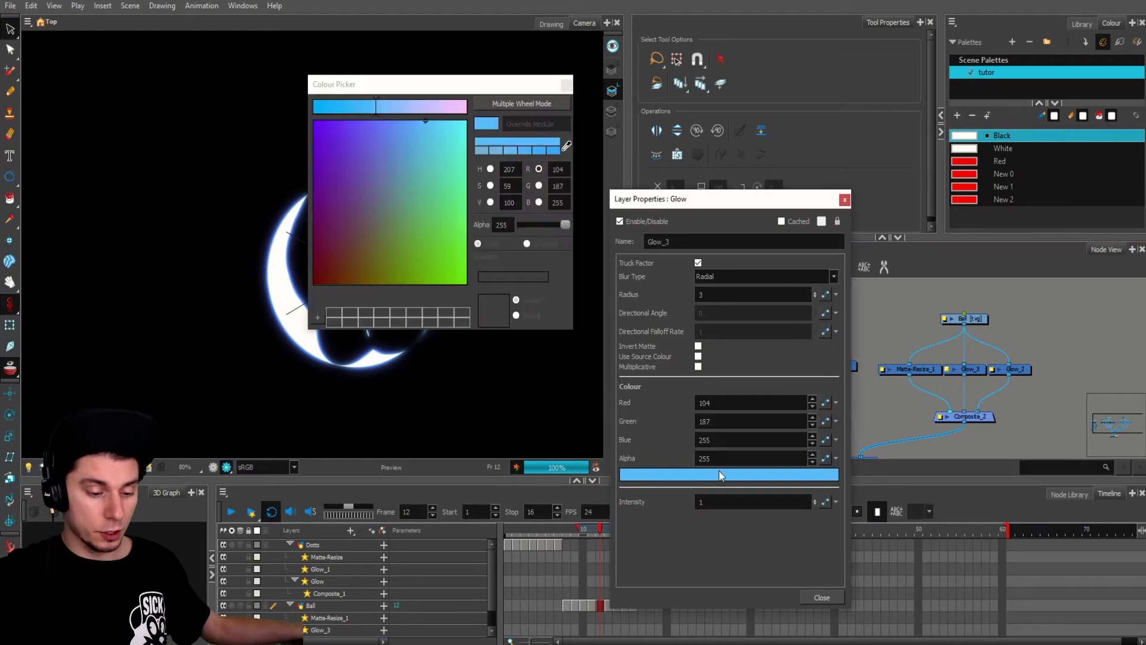
click(348, 240)
drag(348, 239, 335, 246)
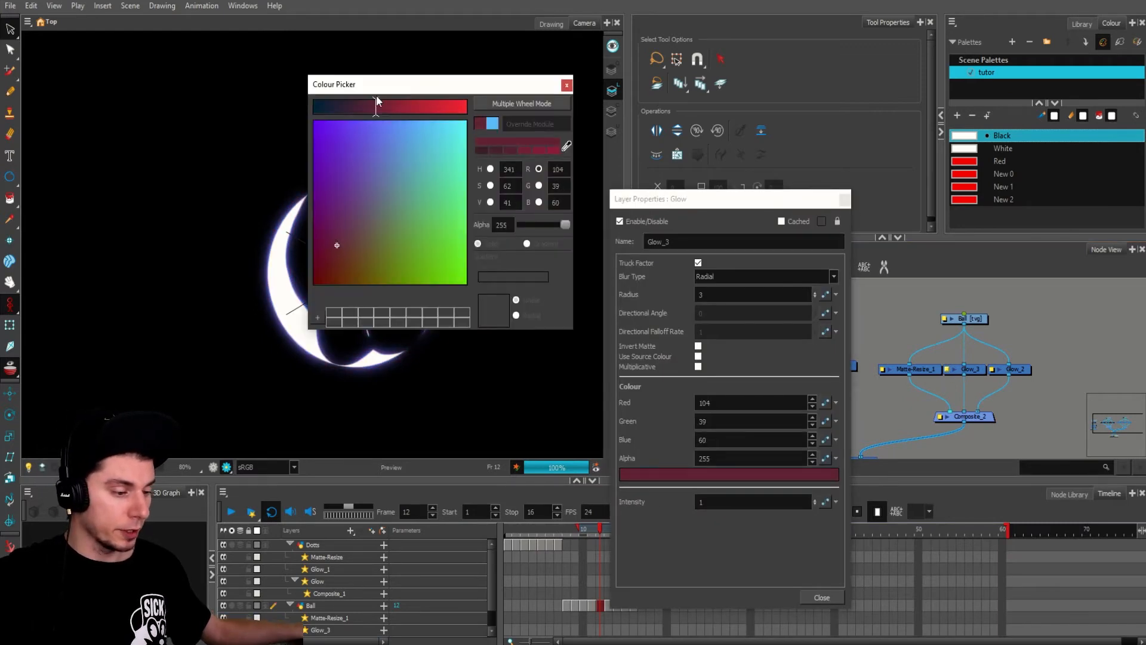
click(566, 85)
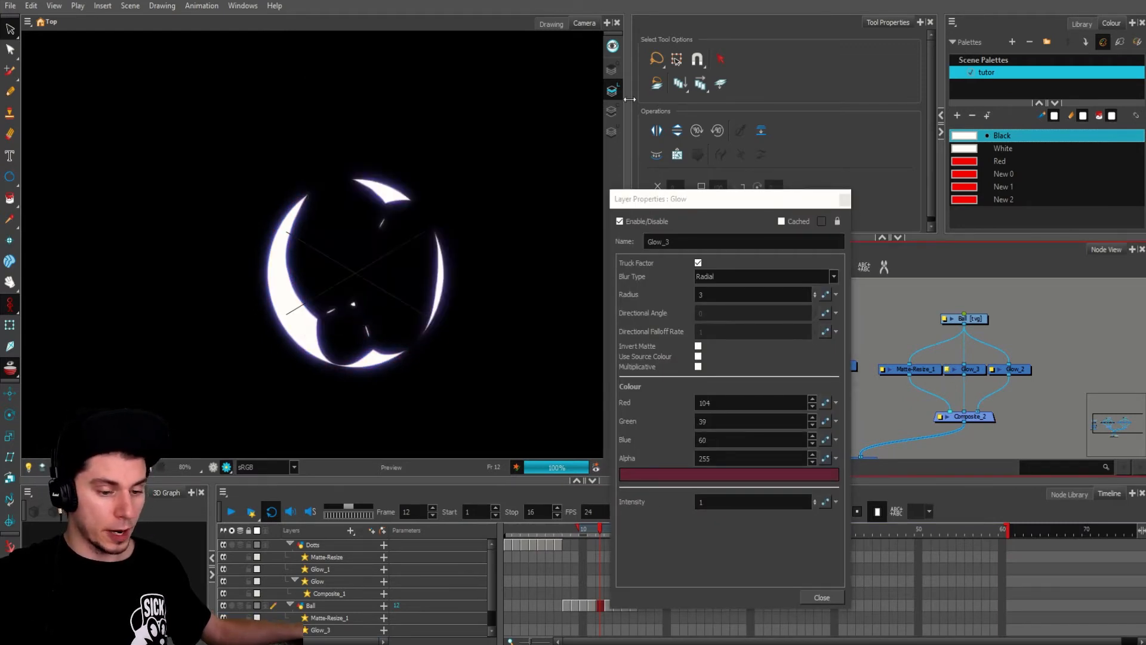
Step: Set the Glow_2 node's colour to a dark muted red, RGB 104, 54, 71
double_click(994, 371)
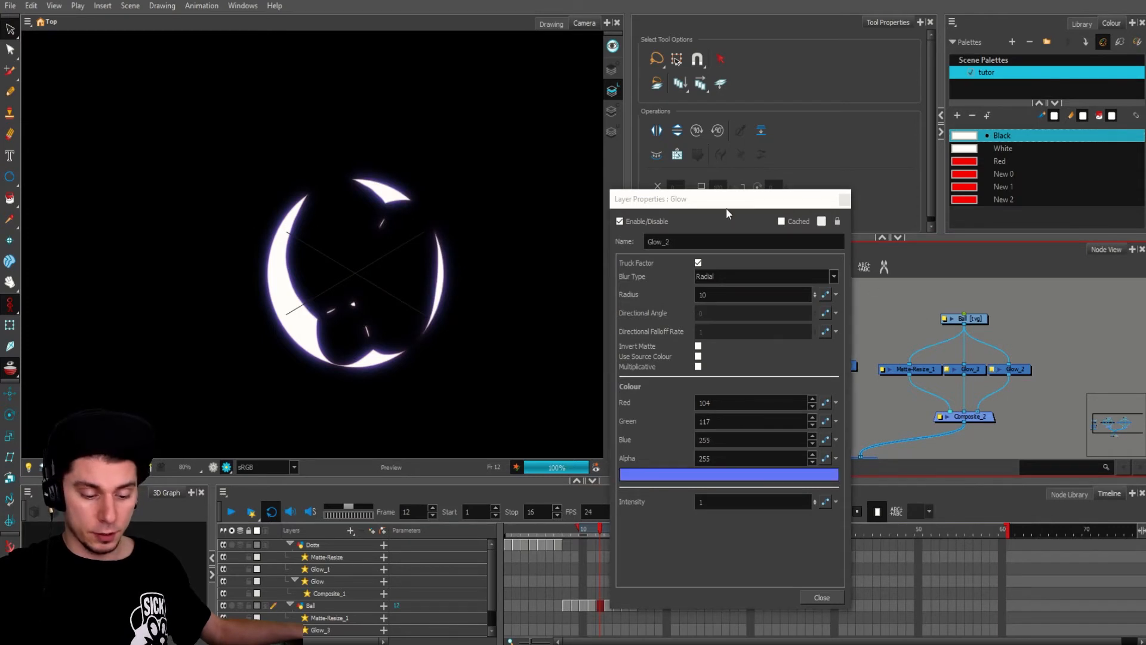
drag(1008, 198, 969, 185)
click(910, 460)
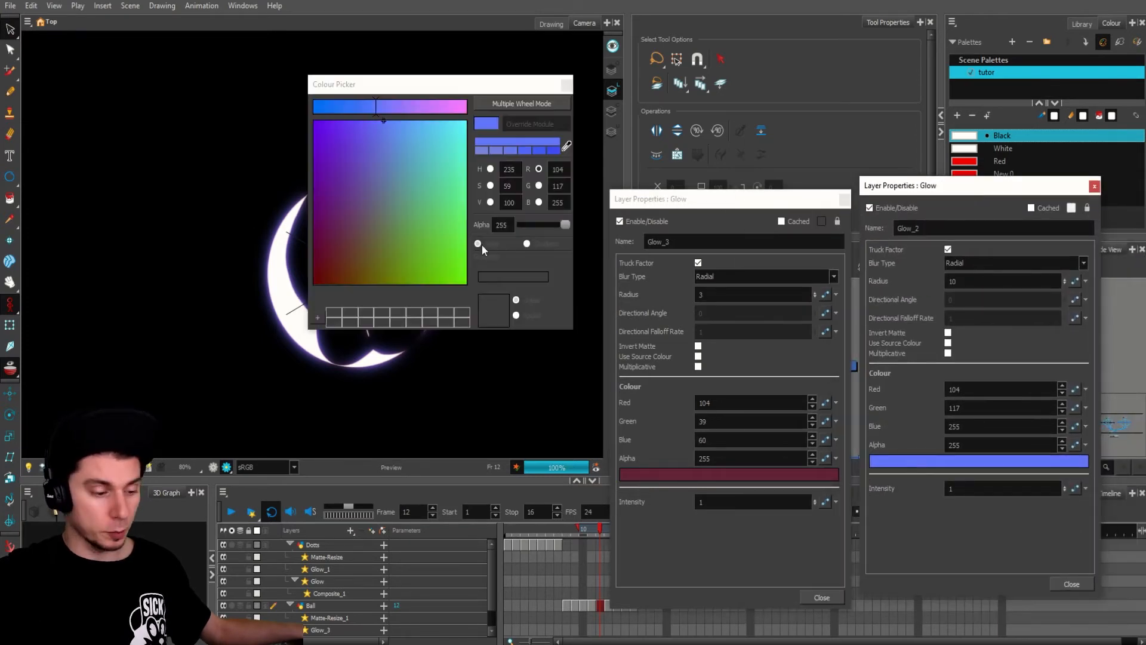
drag(376, 240, 346, 238)
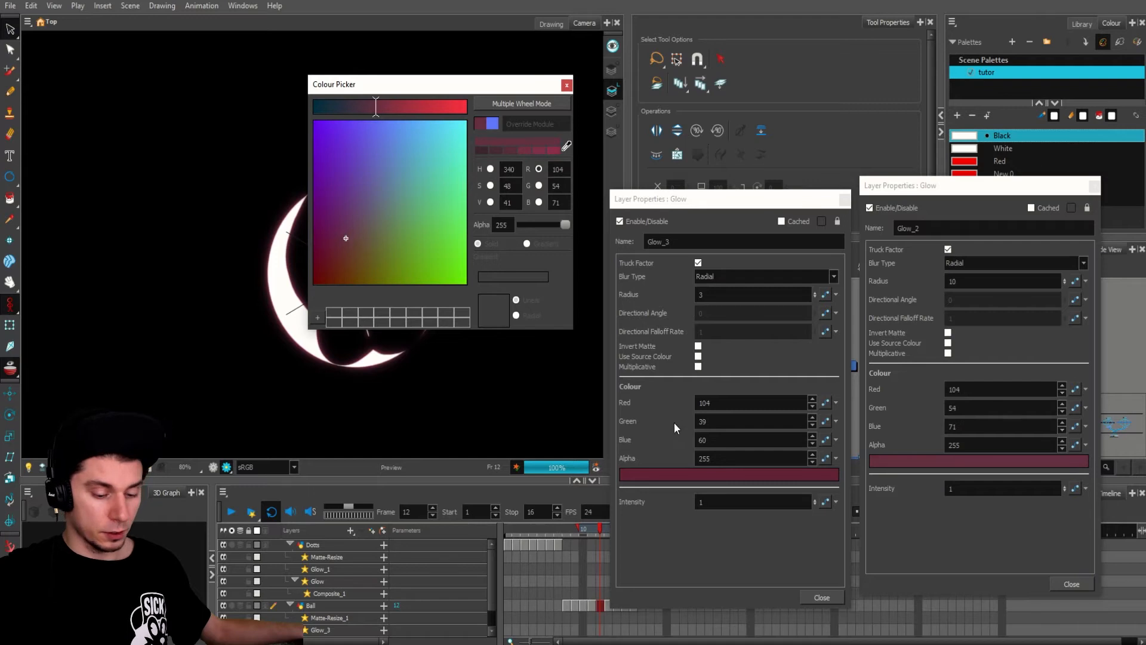
Step: Set the Glow_3 node's colour to pink, RGB 191, 79, 148, and close both Glow layer properties
click(681, 476)
drag(389, 183, 347, 223)
click(428, 106)
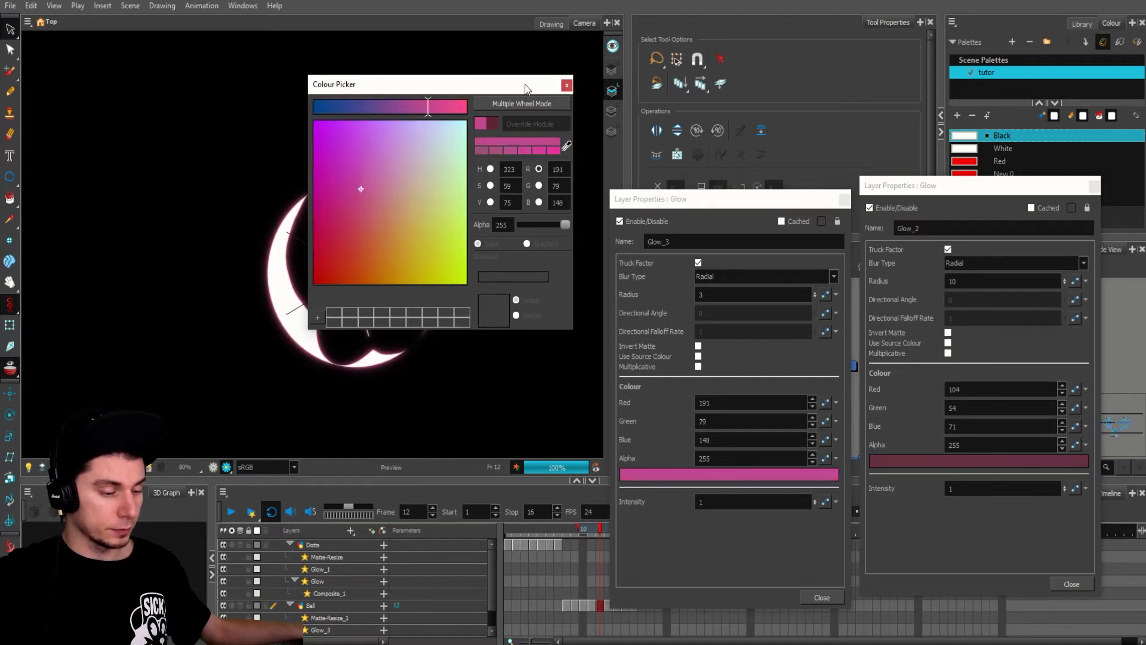
click(566, 85)
click(844, 199)
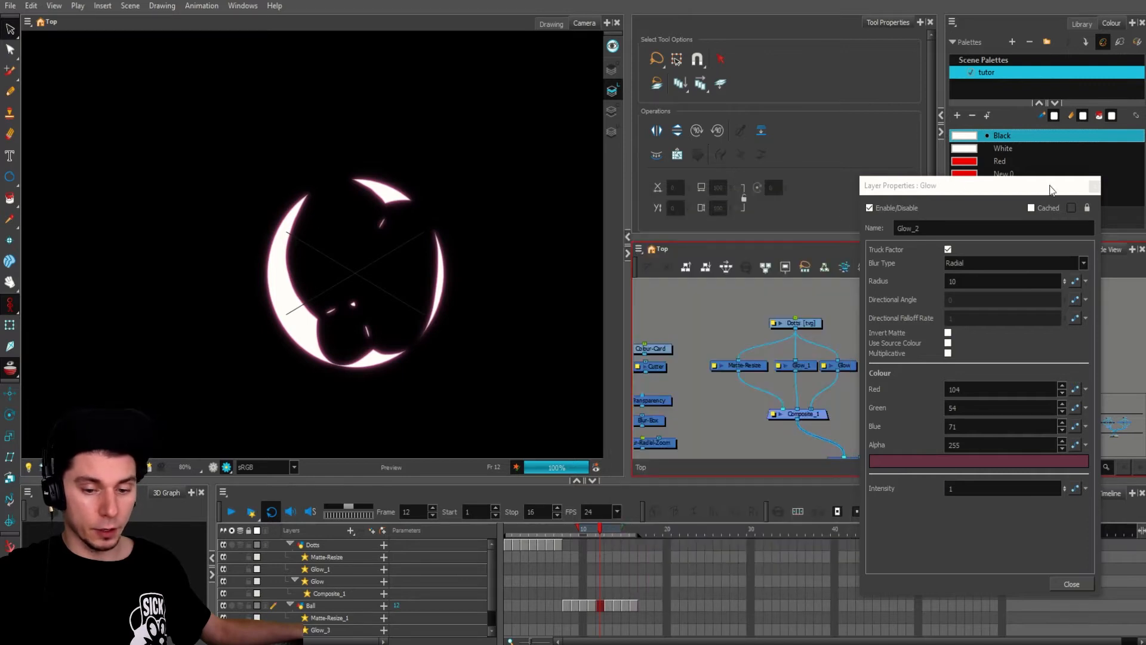
click(1093, 186)
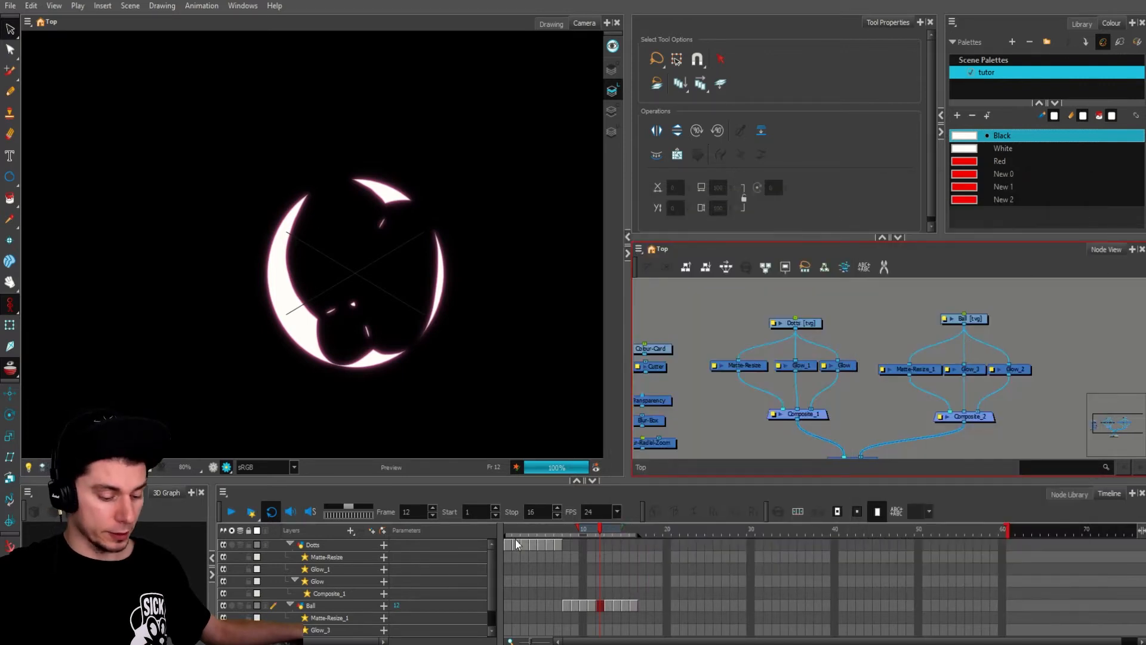
Step: Go to frame 4 and insert the Blur-Radial-Zoom node into the connection between Composite_1 and Composite
click(534, 529)
mouse_move(550, 530)
mouse_down()
mouse_move(609, 529)
mouse_move(534, 530)
mouse_up()
scroll(871, 364, down, 3)
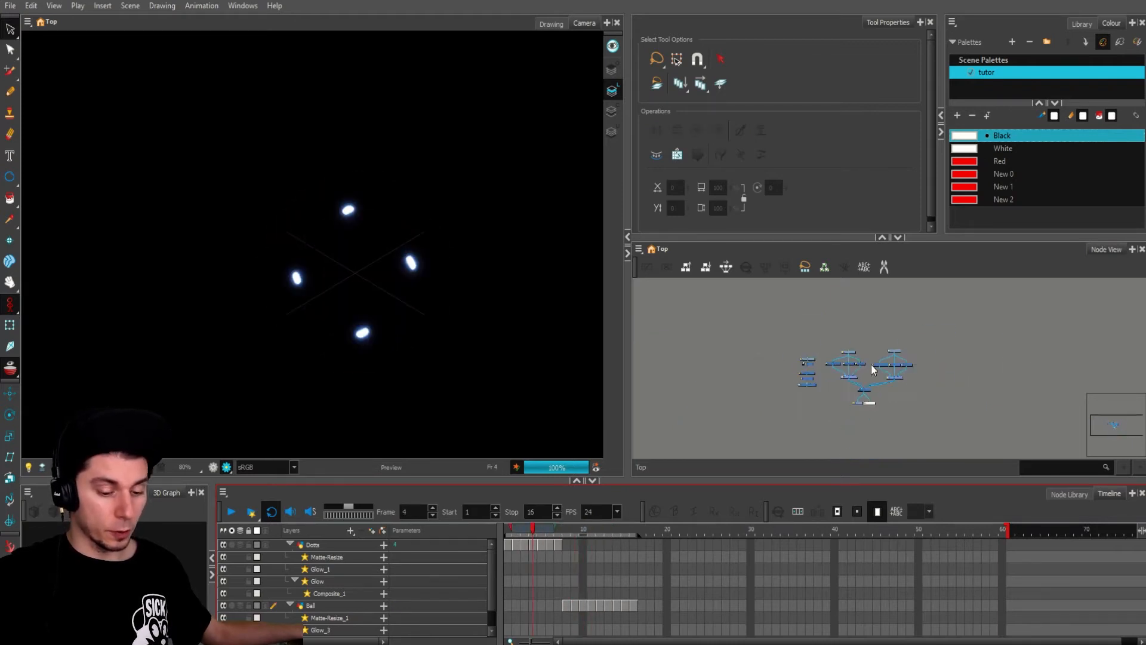
scroll(844, 376, up, 5)
scroll(800, 374, down, 2)
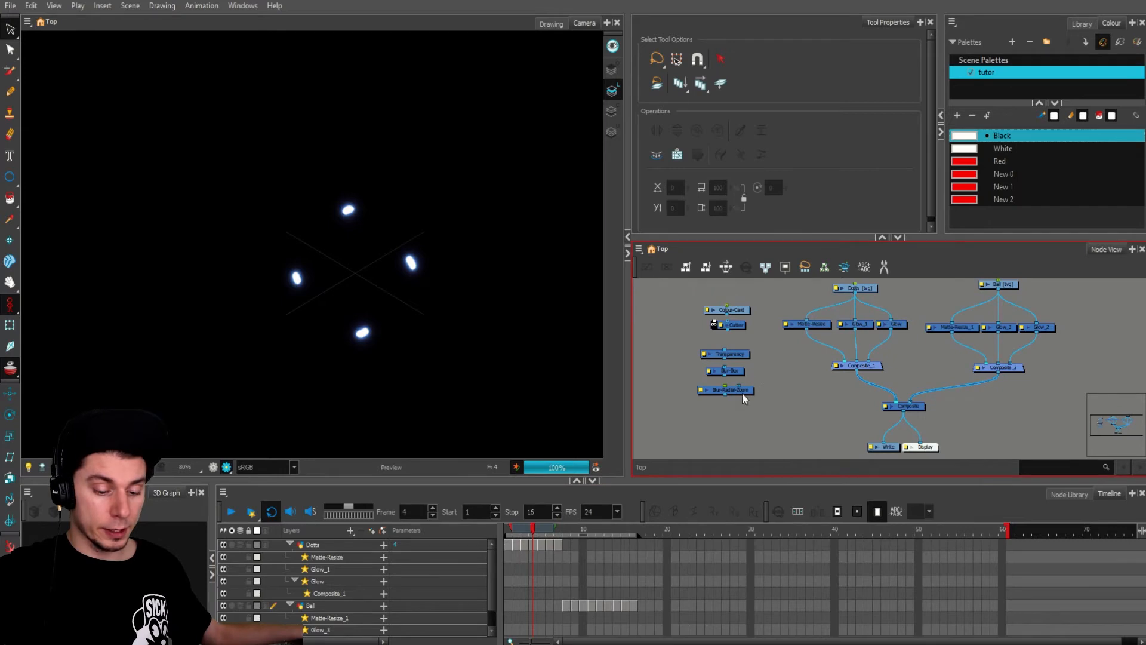
drag(742, 392, 868, 396)
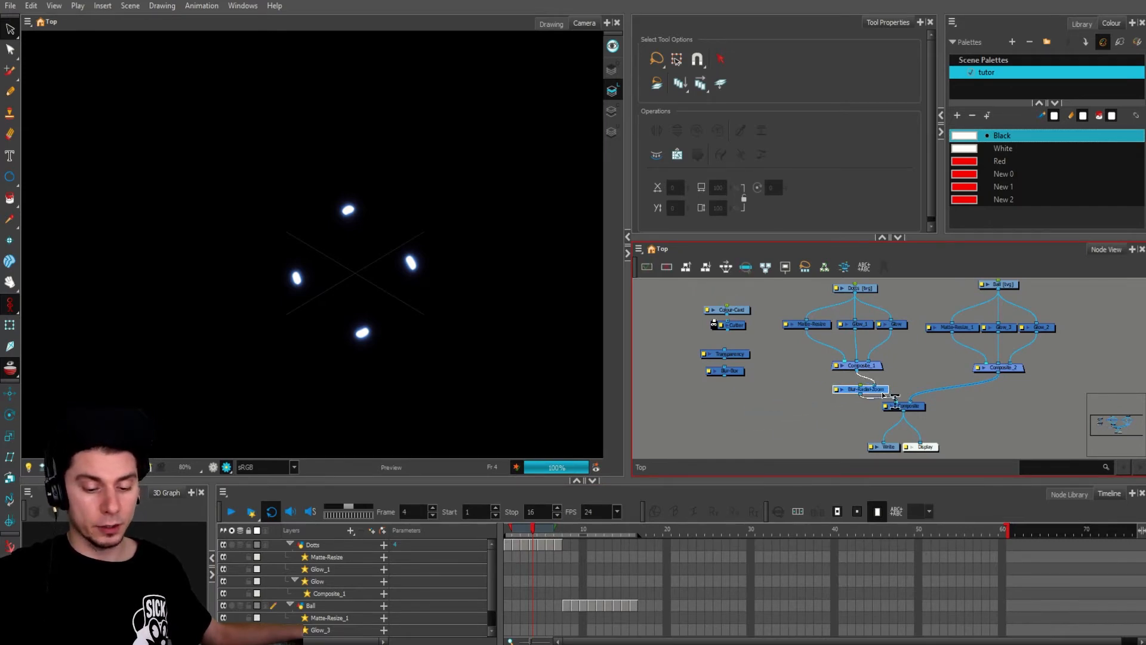
scroll(821, 414, up, 1)
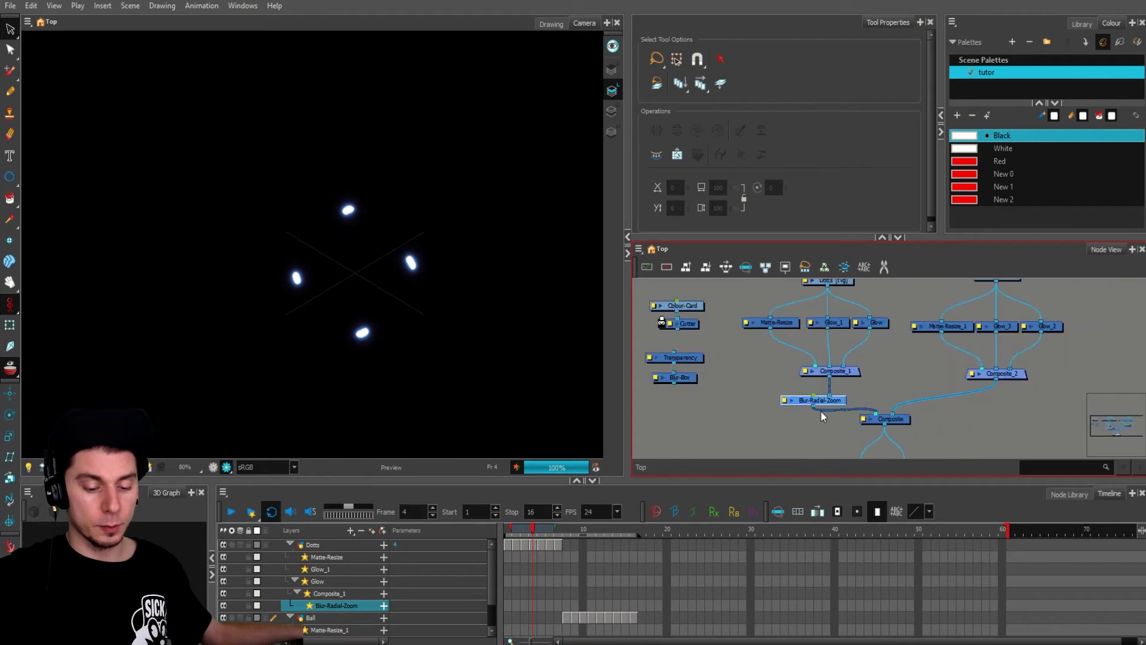
Step: Try a blurriness of 7 on the Blur-Radial-Zoom node
click(785, 400)
drag(953, 190, 791, 192)
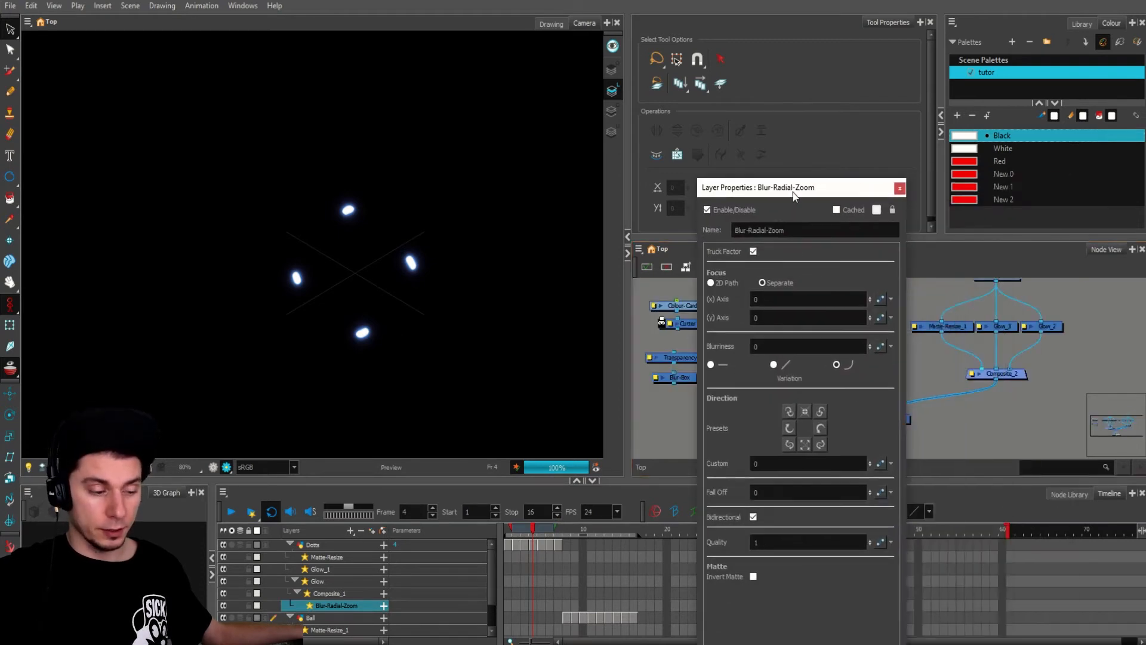
click(755, 346)
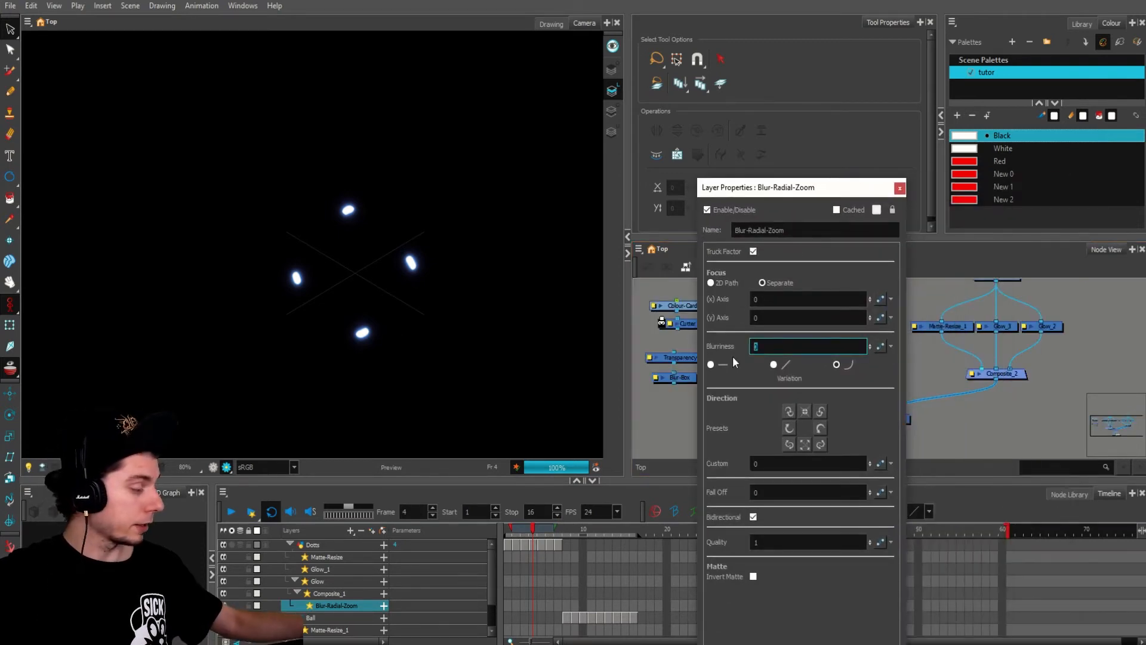
text(7)
key(Return)
scroll(418, 311, up, 2)
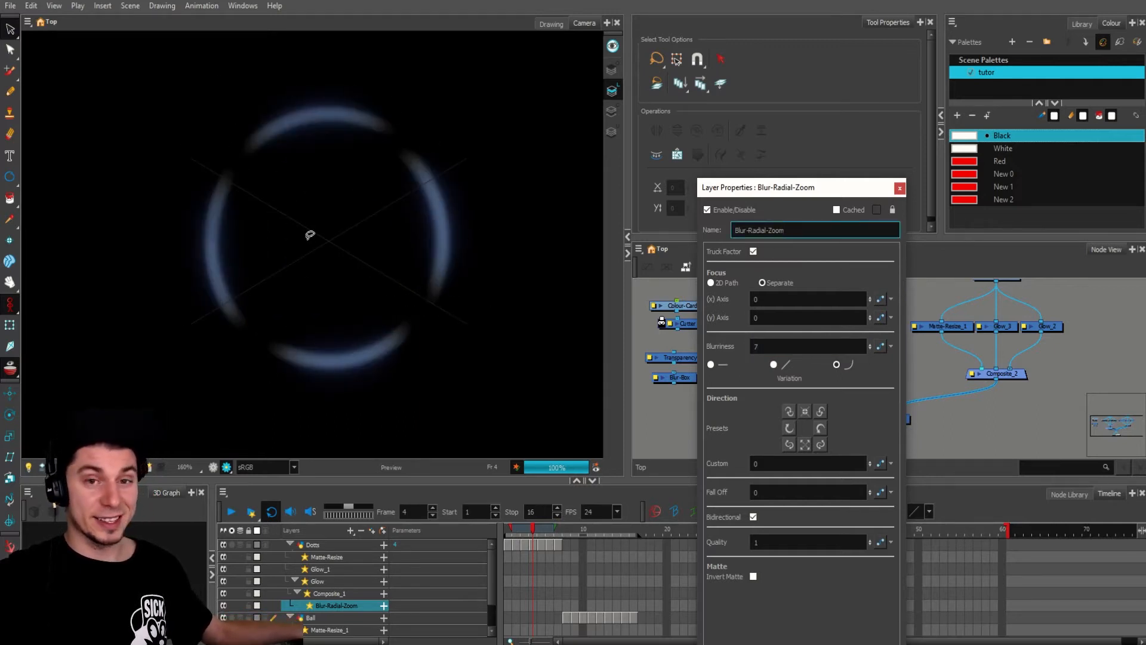
Step: Try the 0 and 90 direction presets of Blur-Radial-Zoom, choose the -135 preset and close its layer properties
click(792, 428)
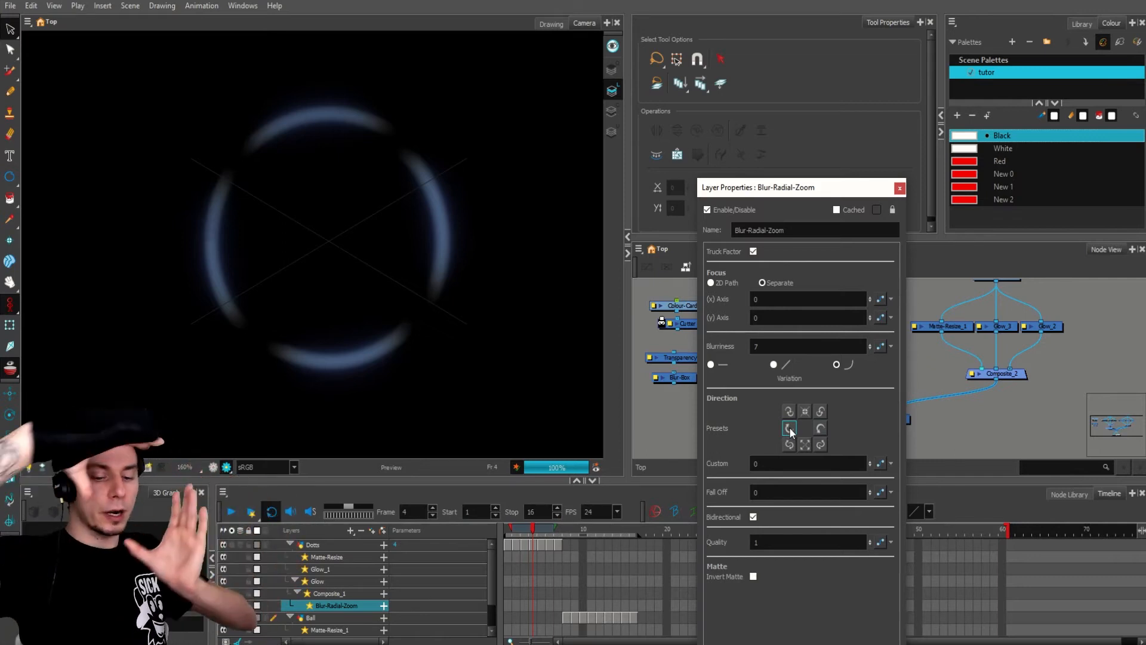
click(806, 444)
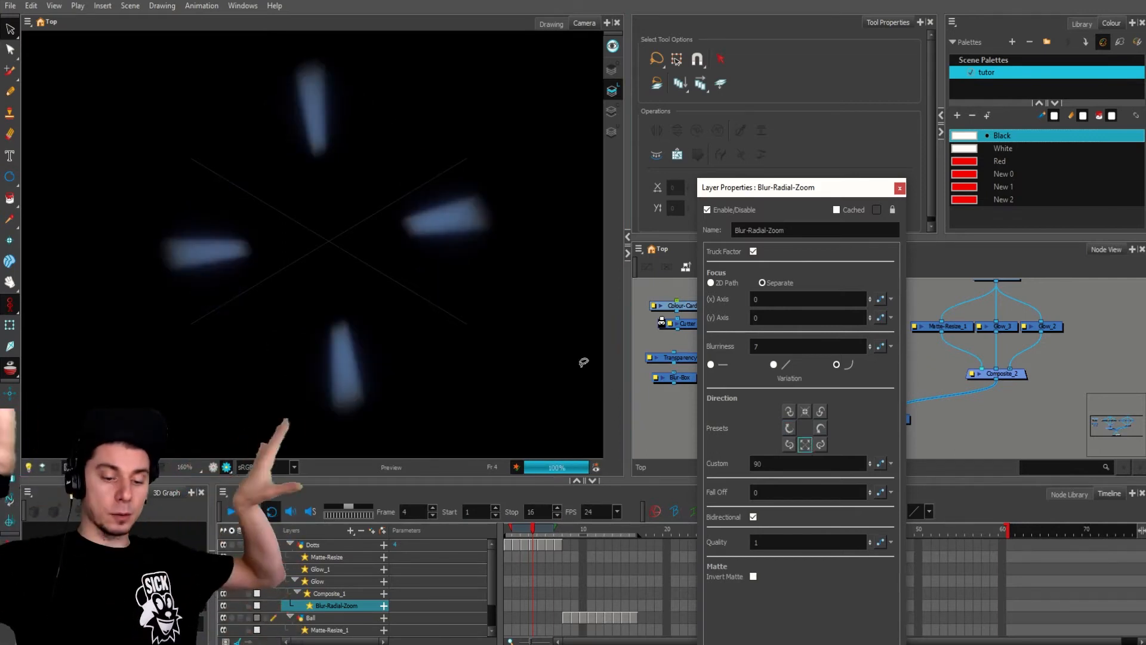
click(822, 410)
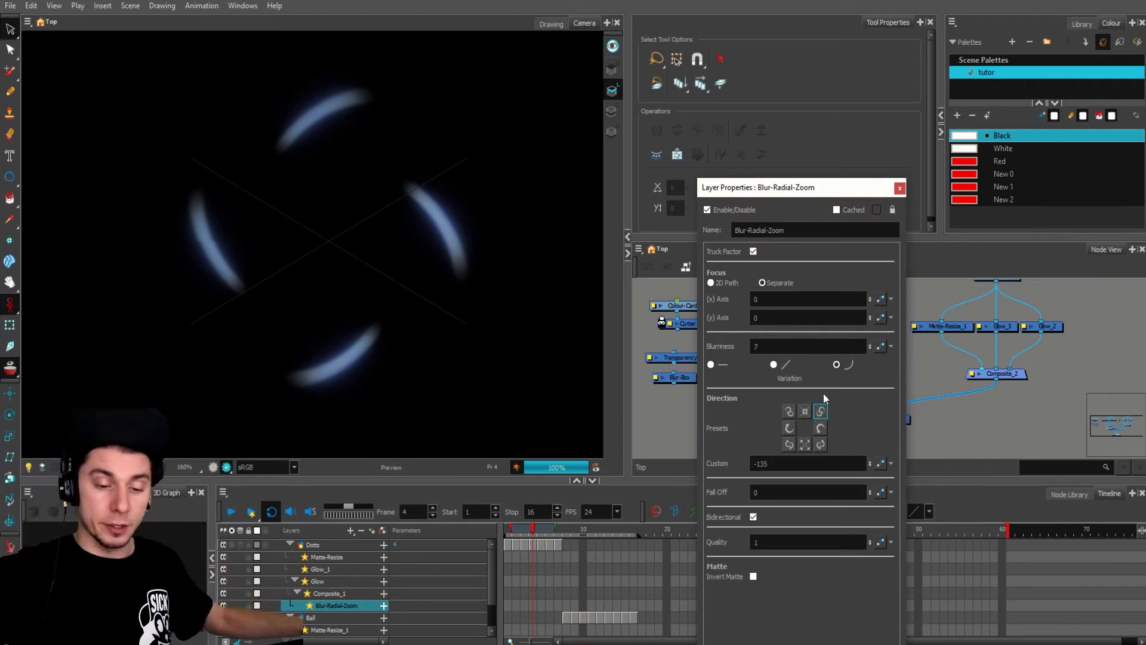
click(900, 190)
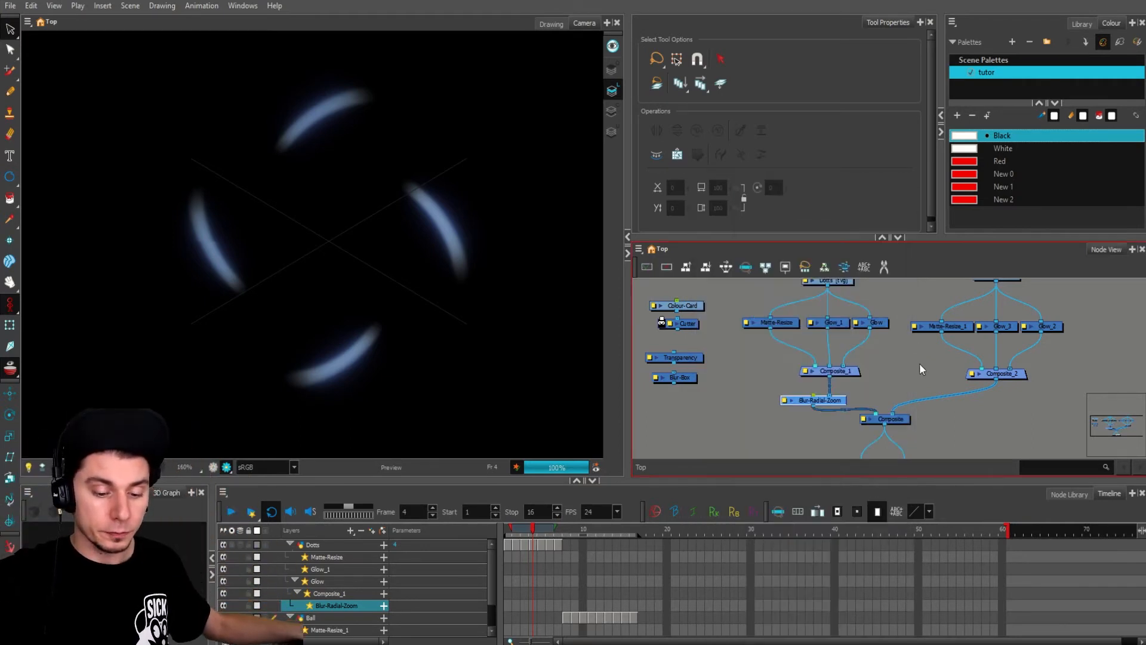
Step: Reopen the Blur-Radial-Zoom properties and set the fall off to 2
click(818, 410)
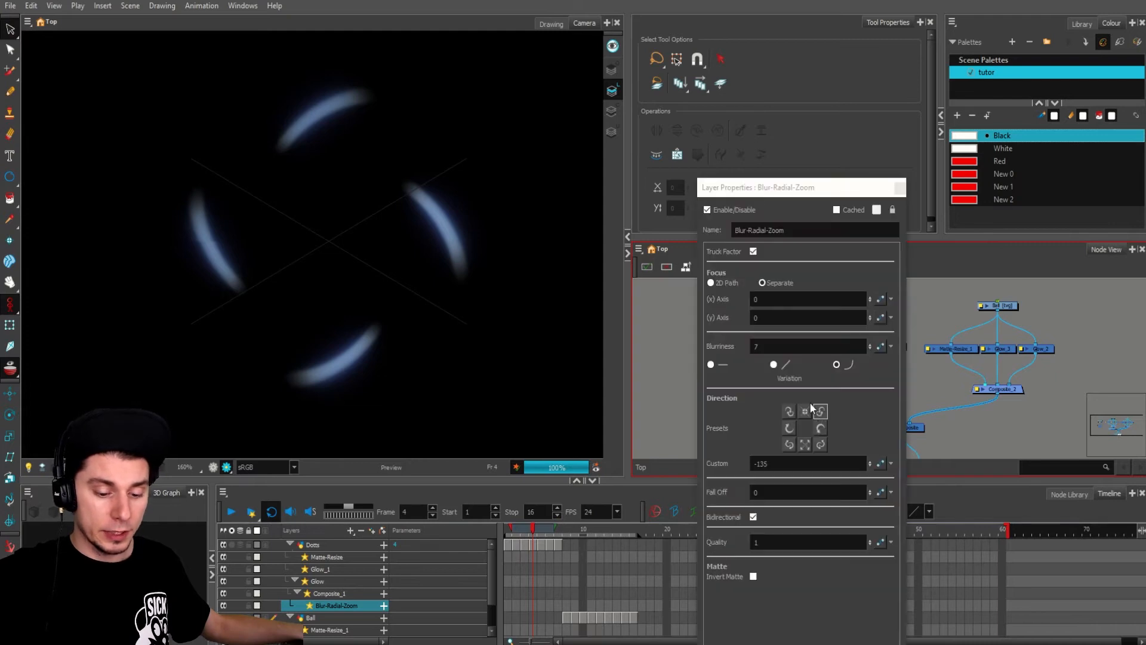
double_click(754, 493)
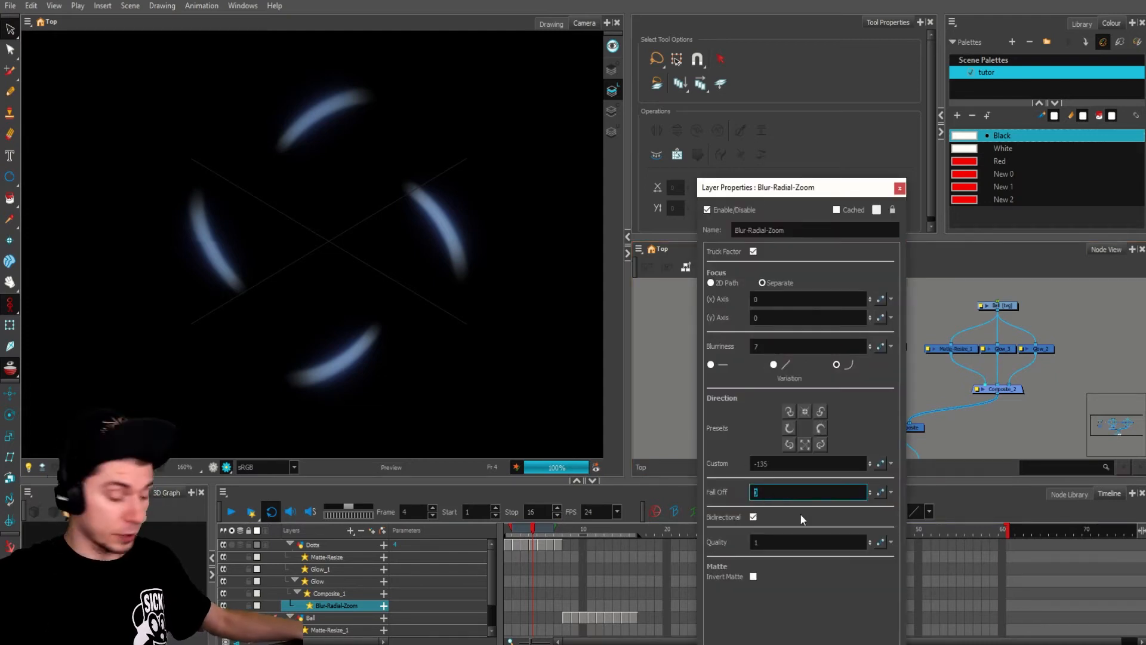
text(2)
key(Return)
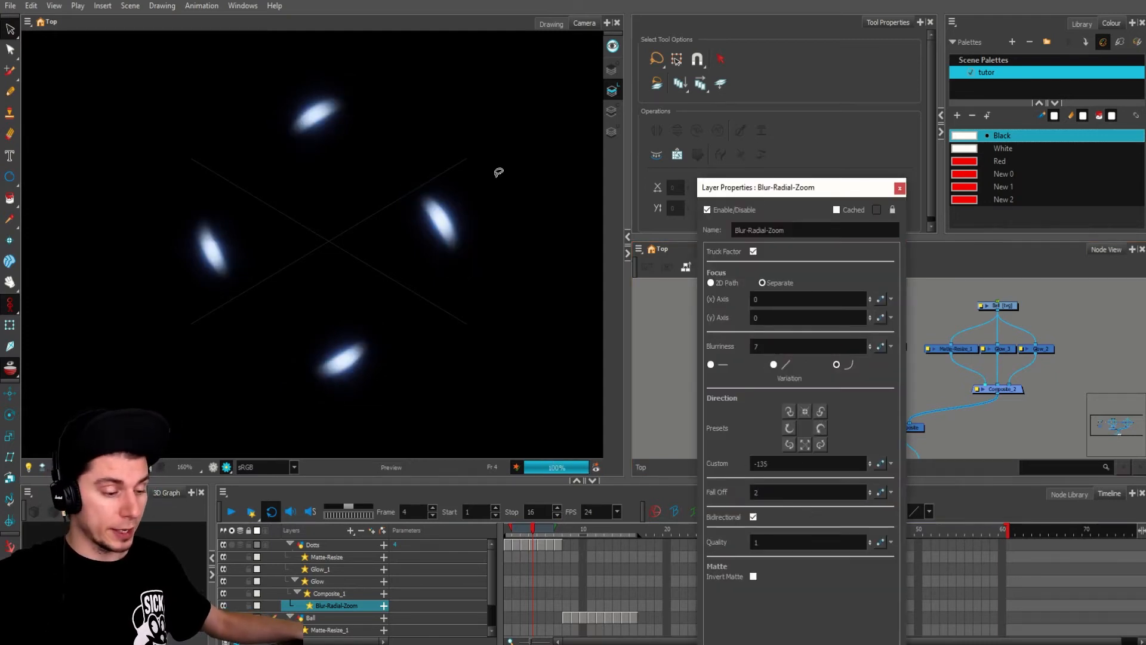
Step: Try a blurriness of 9 on the Blur-Radial-Zoom node
double_click(753, 348)
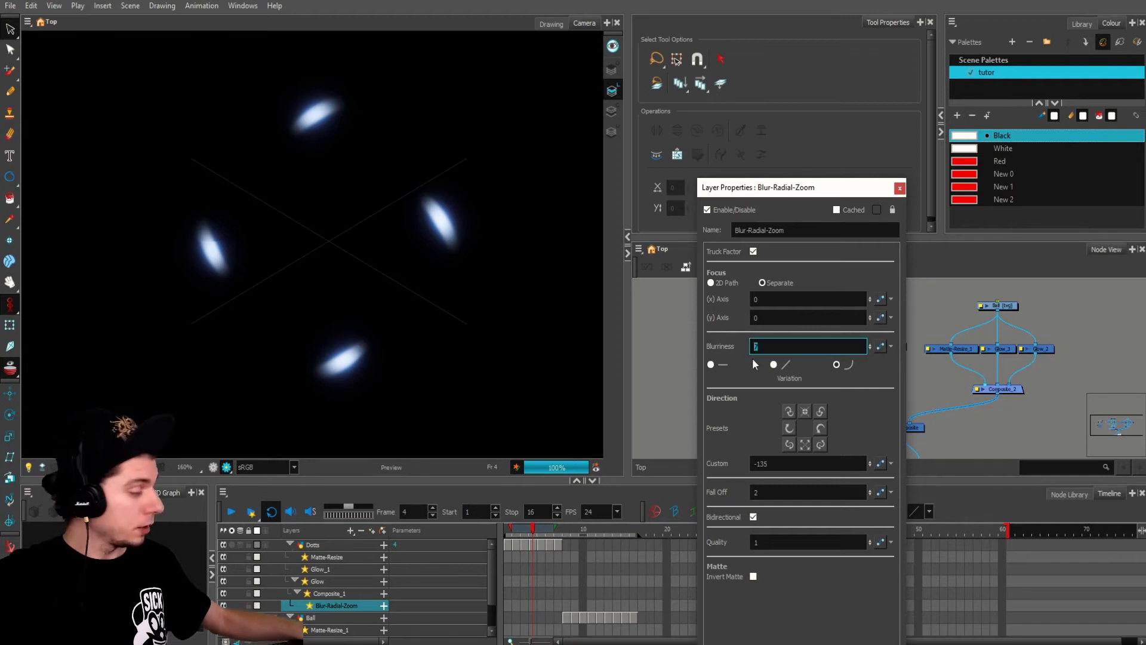
text(8)
key(Return)
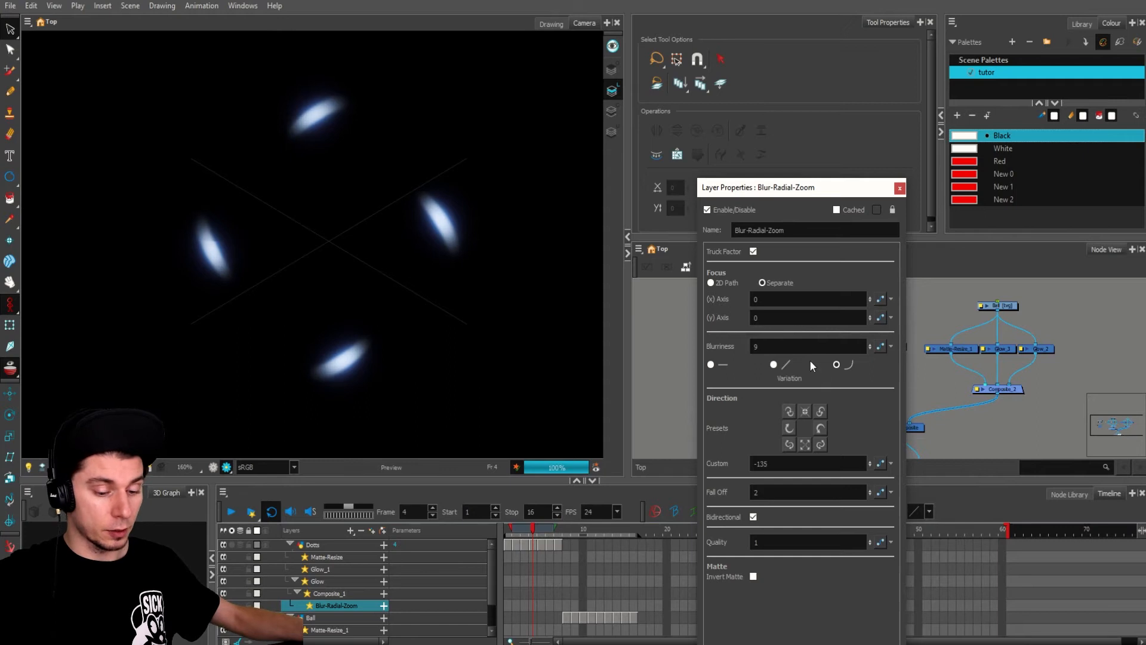
Step: Set the Blur-Radial-Zoom node's blurriness to 10 and close its layer properties
double_click(756, 348)
text(10)
key(Return)
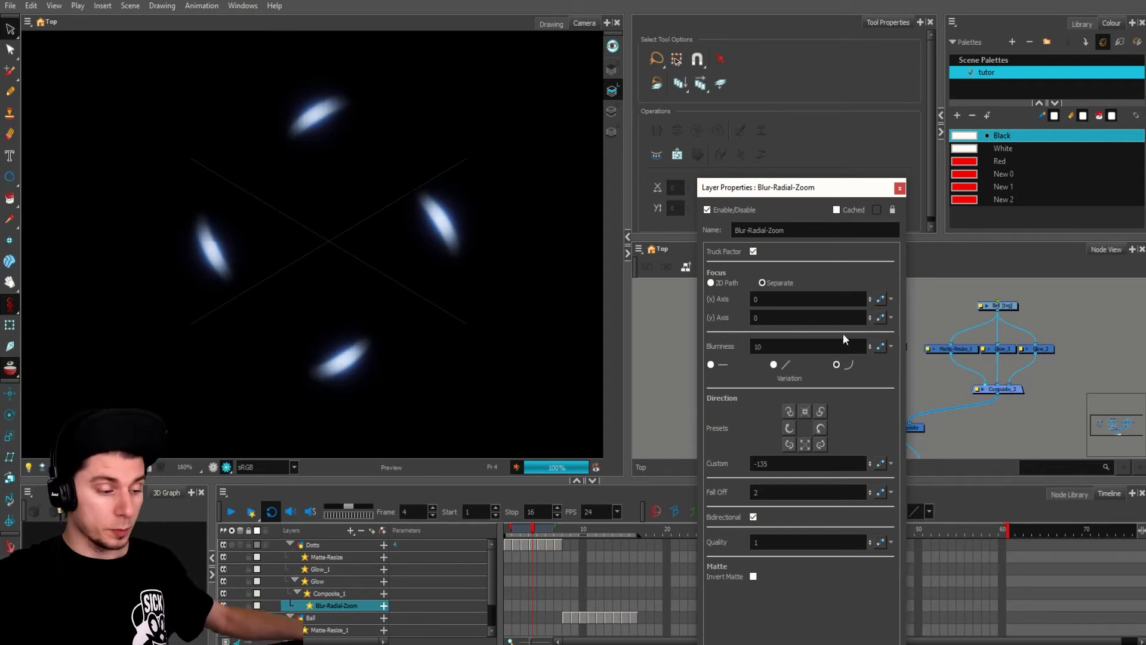
click(900, 188)
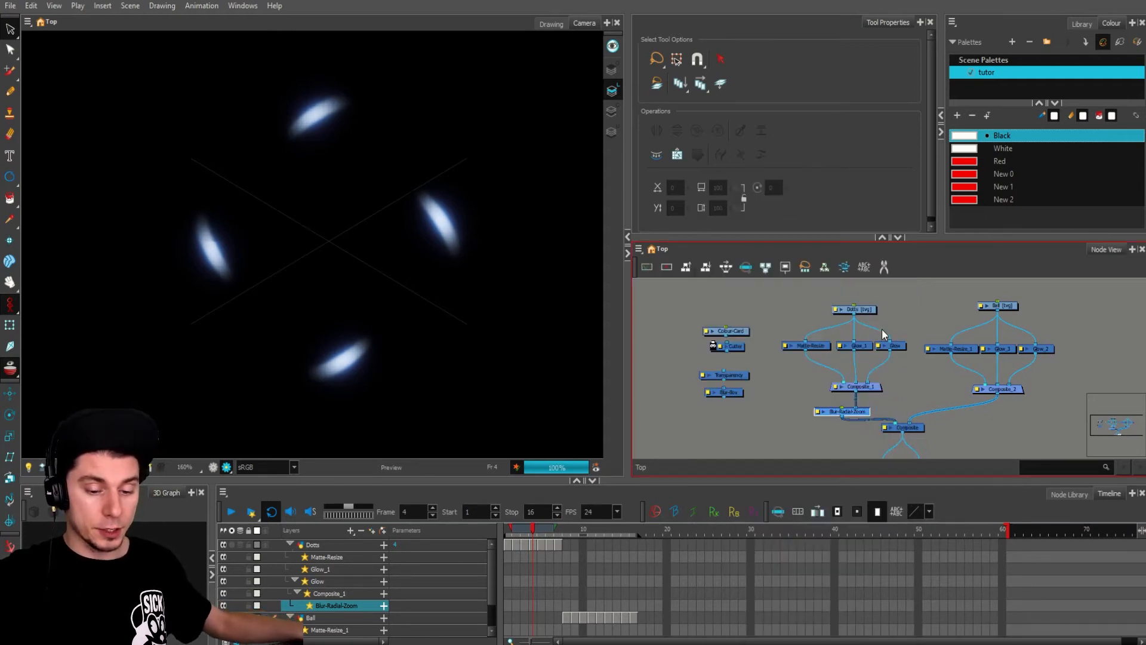
Step: Go to frame 1 to check the radial blur on the Dotts drawings
click(885, 391)
scroll(886, 391, down, 3)
click(884, 387)
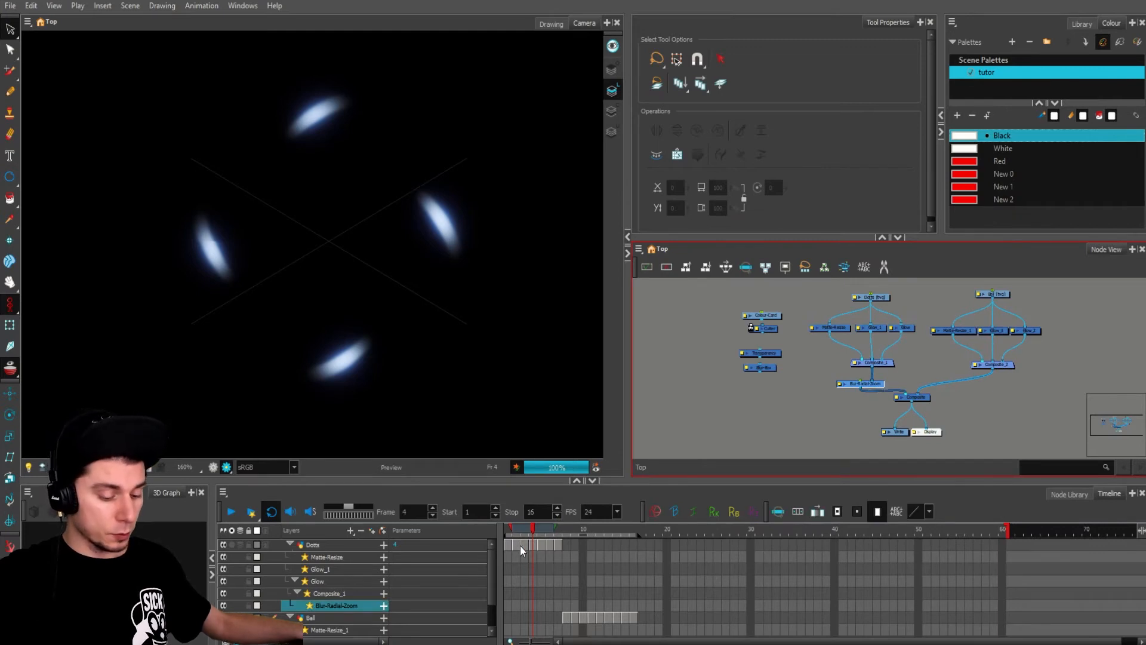
click(509, 569)
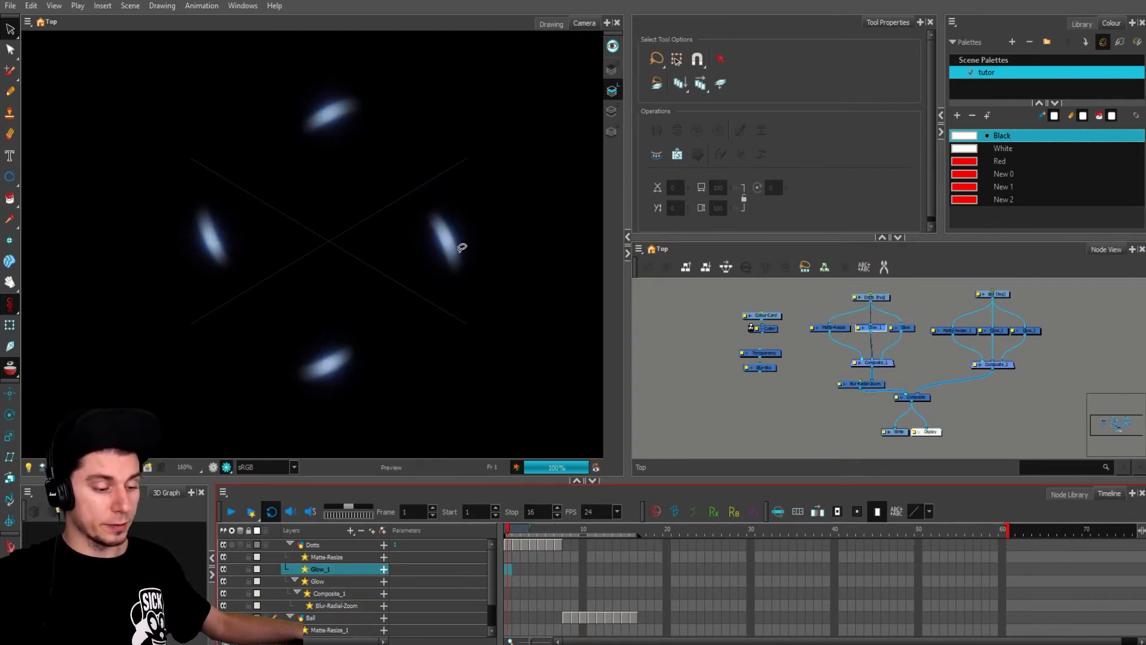
Step: Expand the Blur-Radial-Zoom layer's parameters in the timeline and add keyframes for it on frames 7 and 1
click(558, 570)
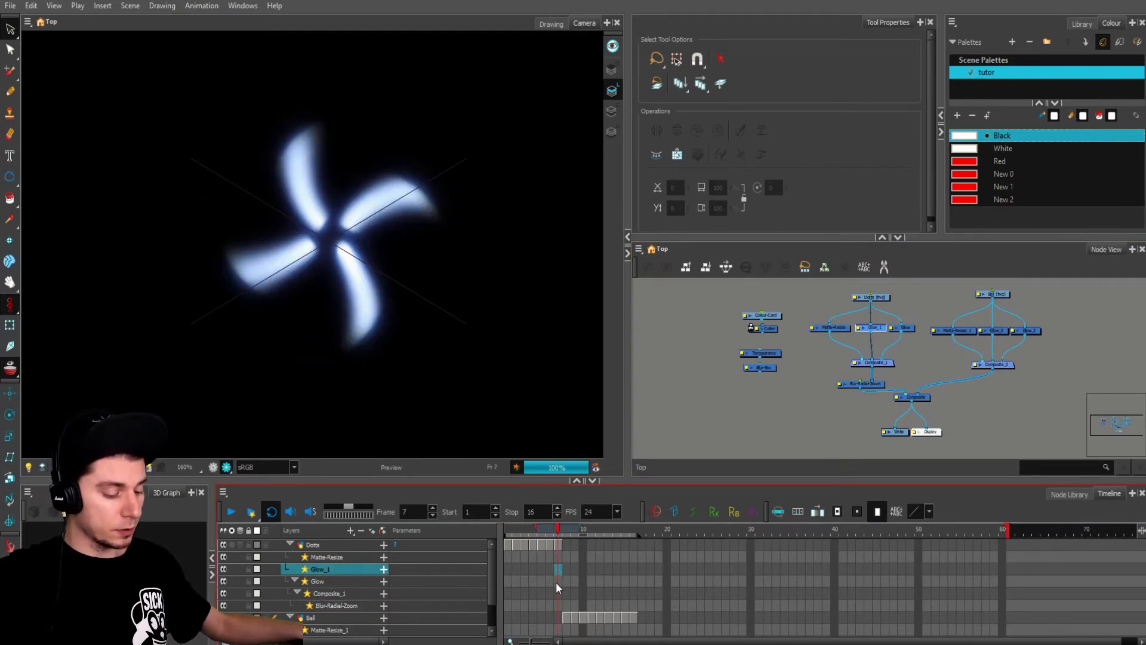
click(557, 582)
click(338, 606)
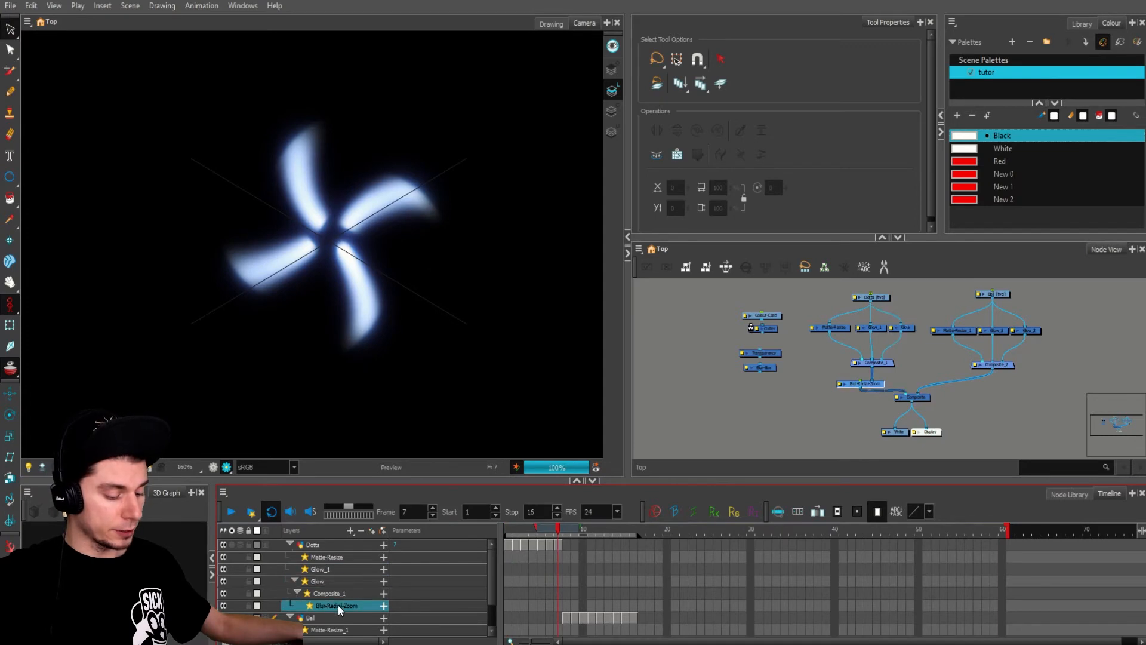
click(384, 606)
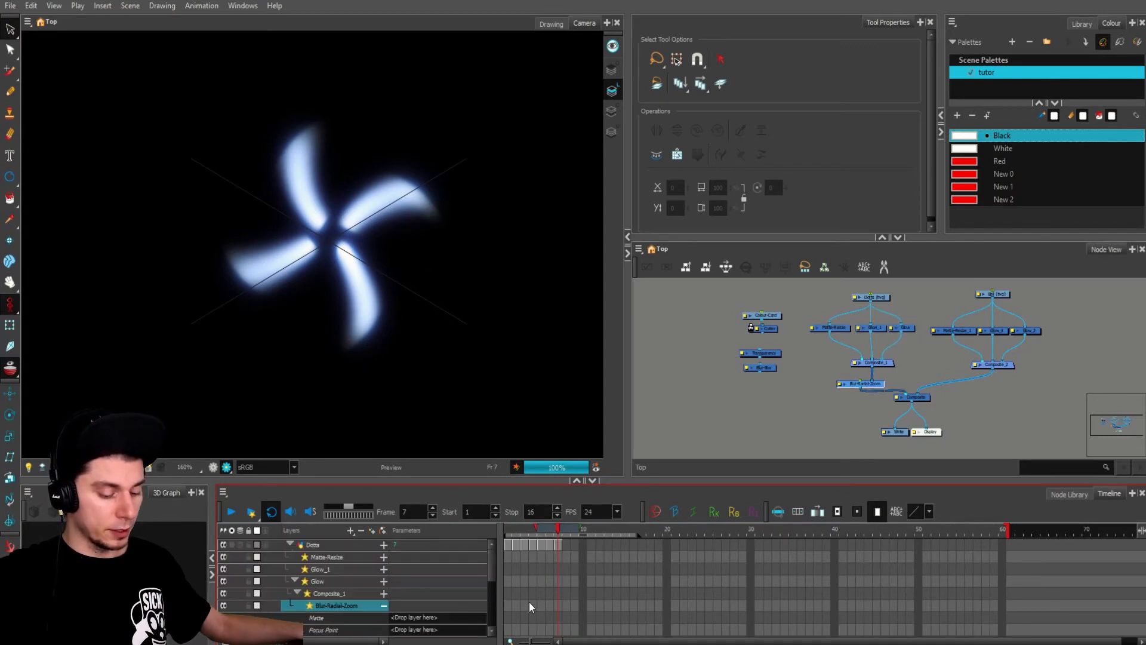
key(F6)
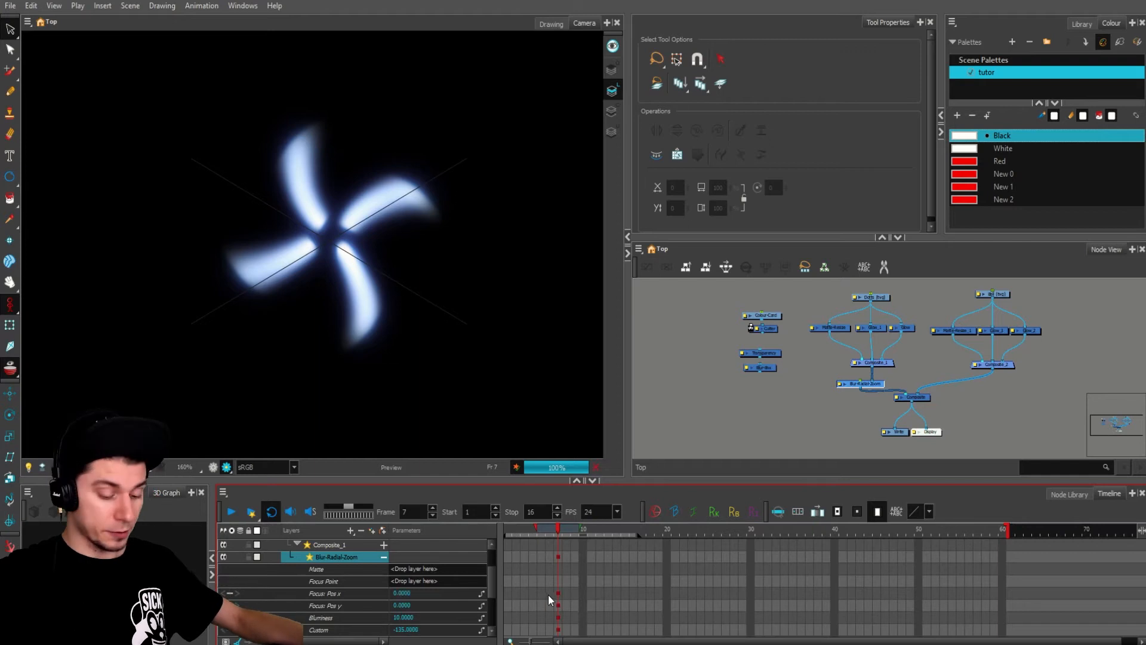
click(507, 557)
key(F6)
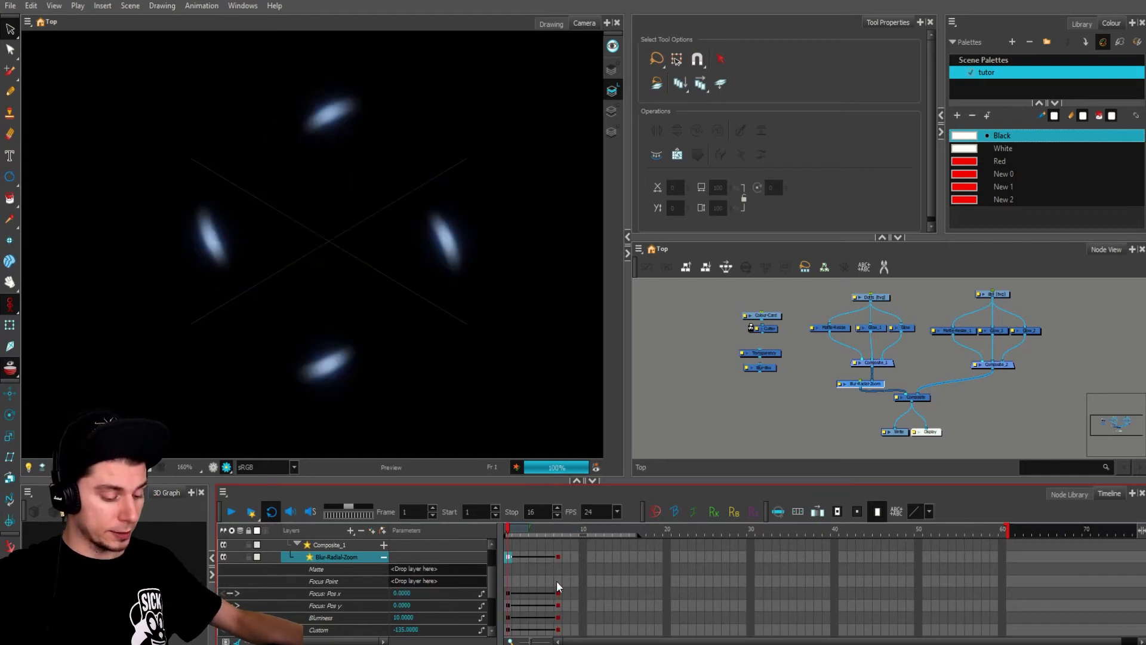
Step: Set the Blur-Radial-Zoom blurriness to 0 on frame 1
click(358, 618)
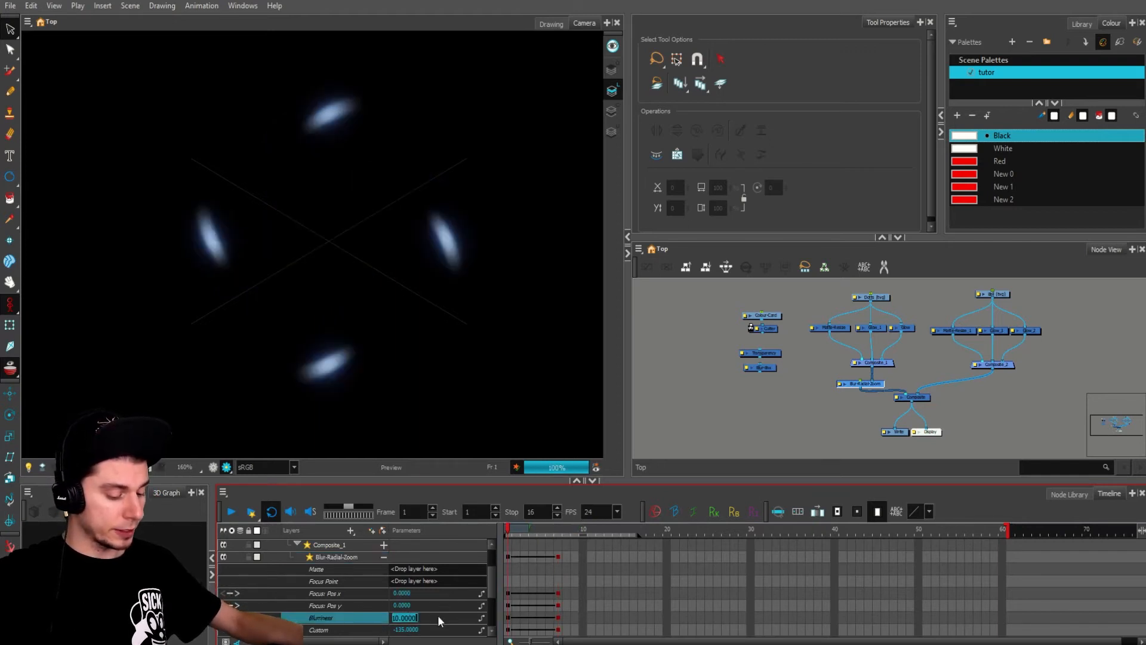
text(0)
key(Return)
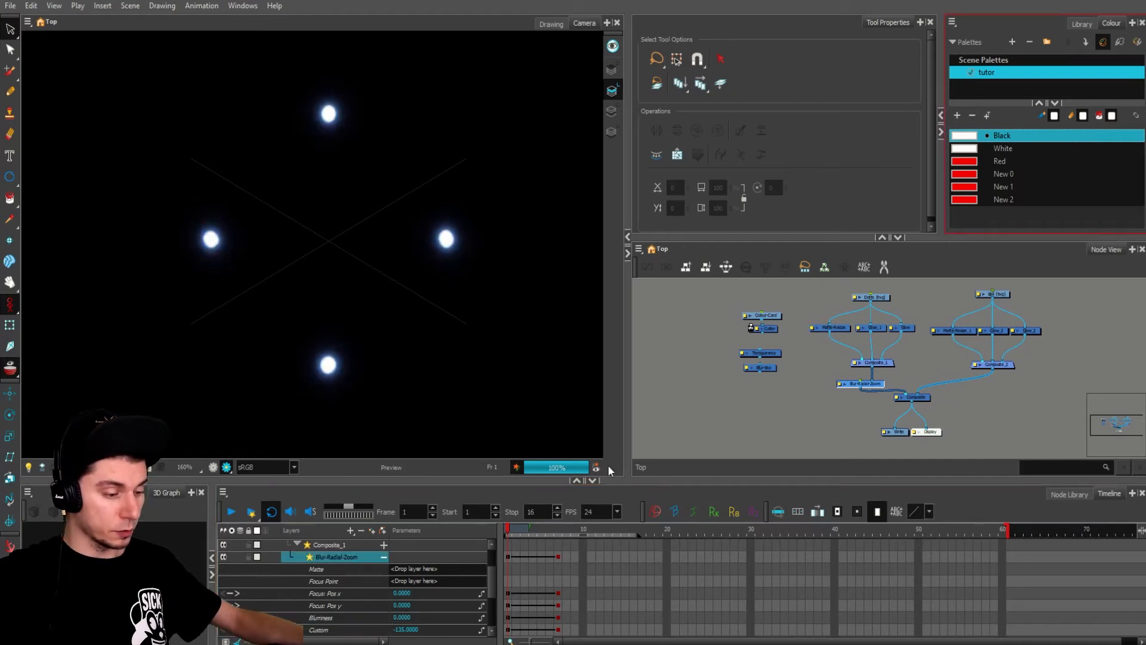
Step: Step back and forth through frames 1 to 8 to check the animated radial blur on the Dotts drawings
click(697, 388)
key(period)
key(period)
key(period)
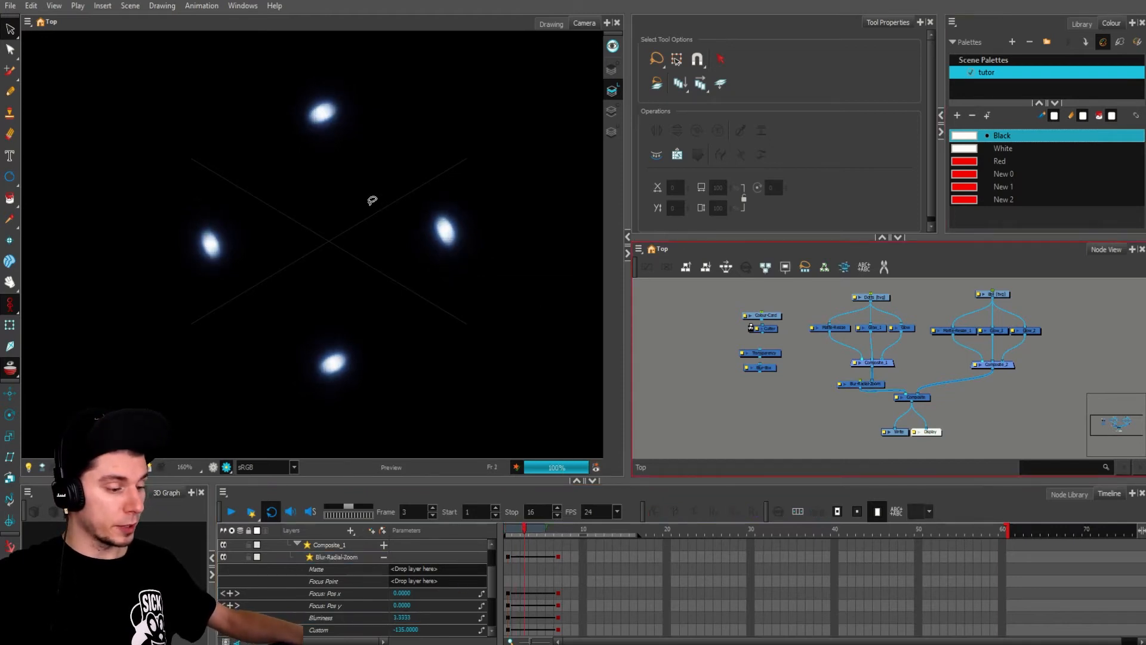
key(period)
key(period)
key(period)
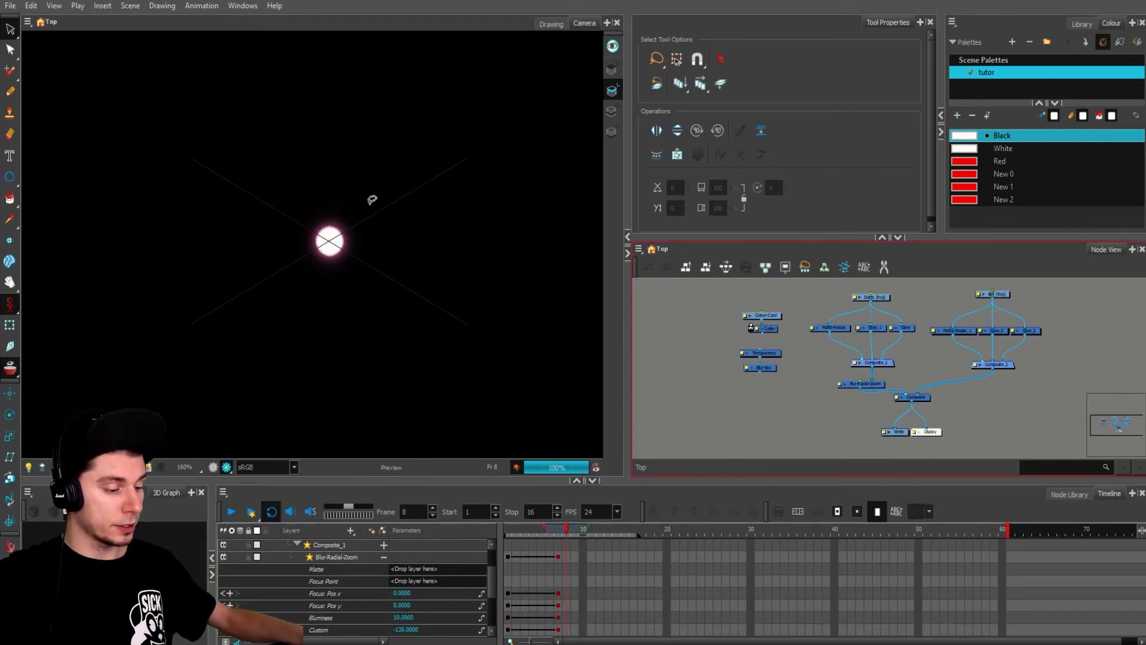
key(comma)
key(comma)
key(period)
key(period)
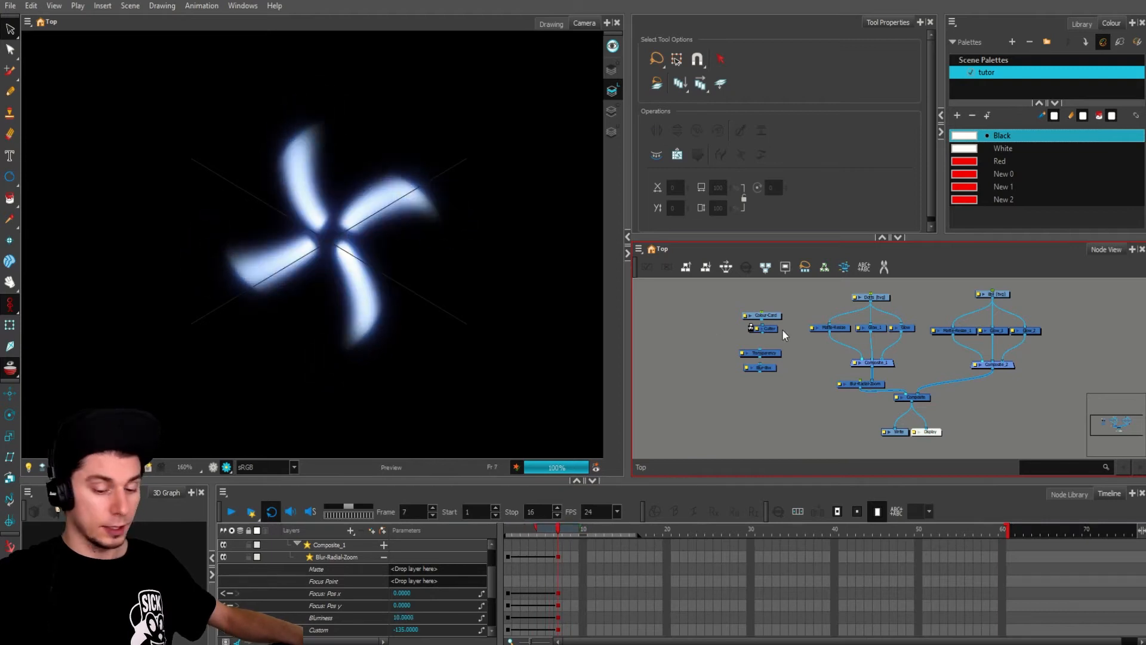
Step: Review the Blur-Radial-Zoom layer properties and its blurriness keyframe on frame 7
double_click(842, 383)
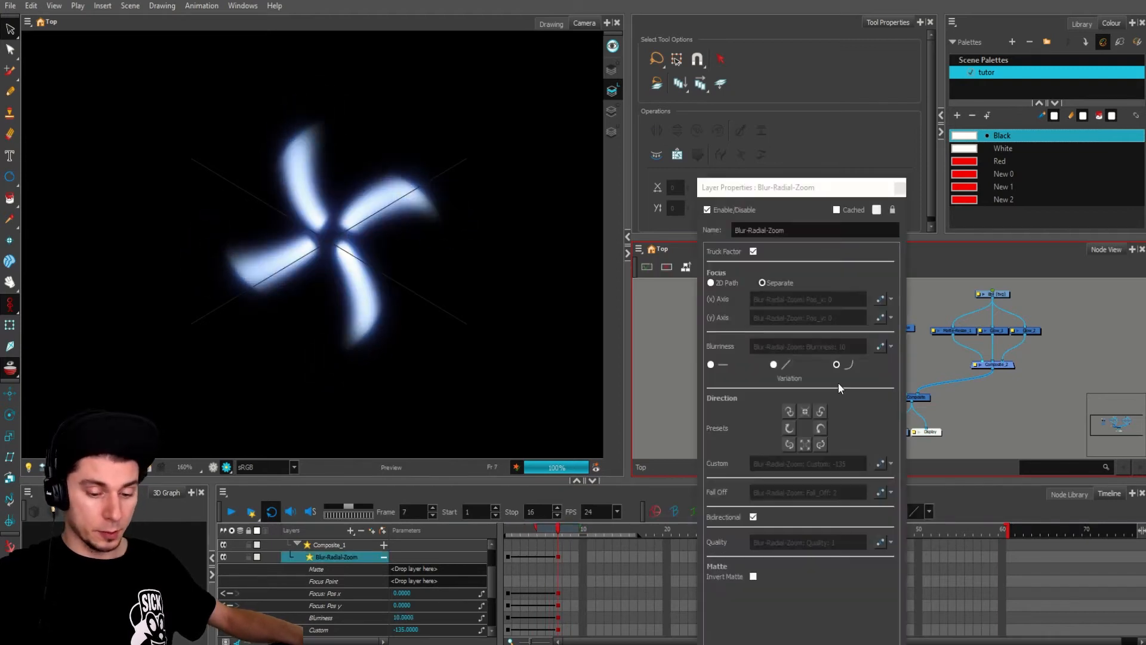
click(899, 181)
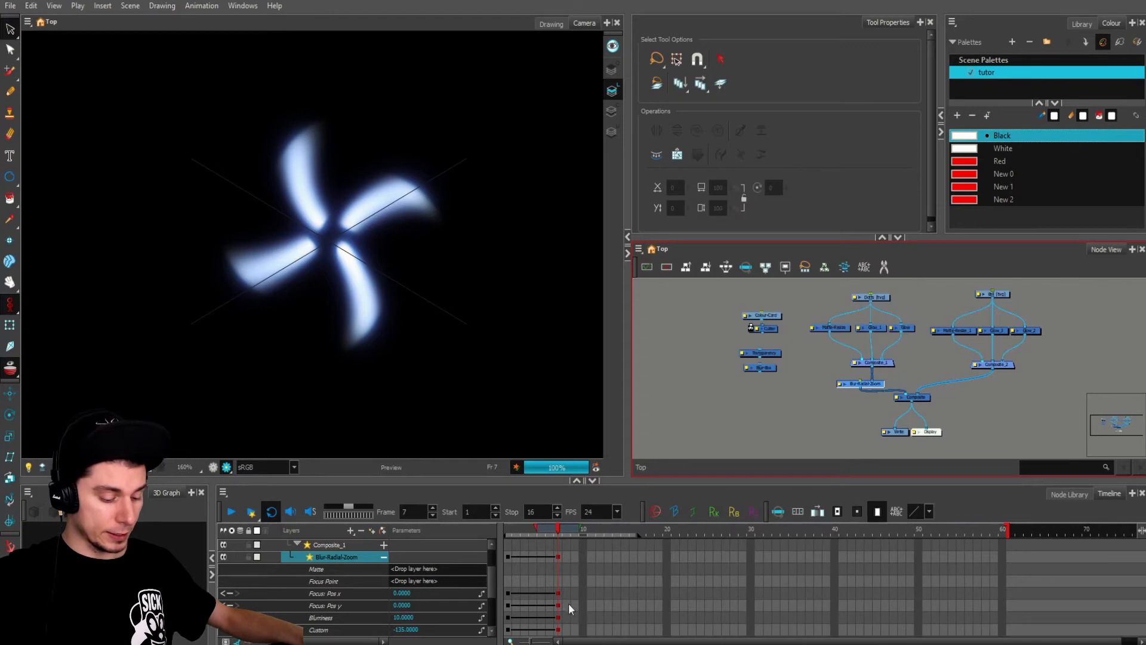
click(559, 618)
double_click(409, 620)
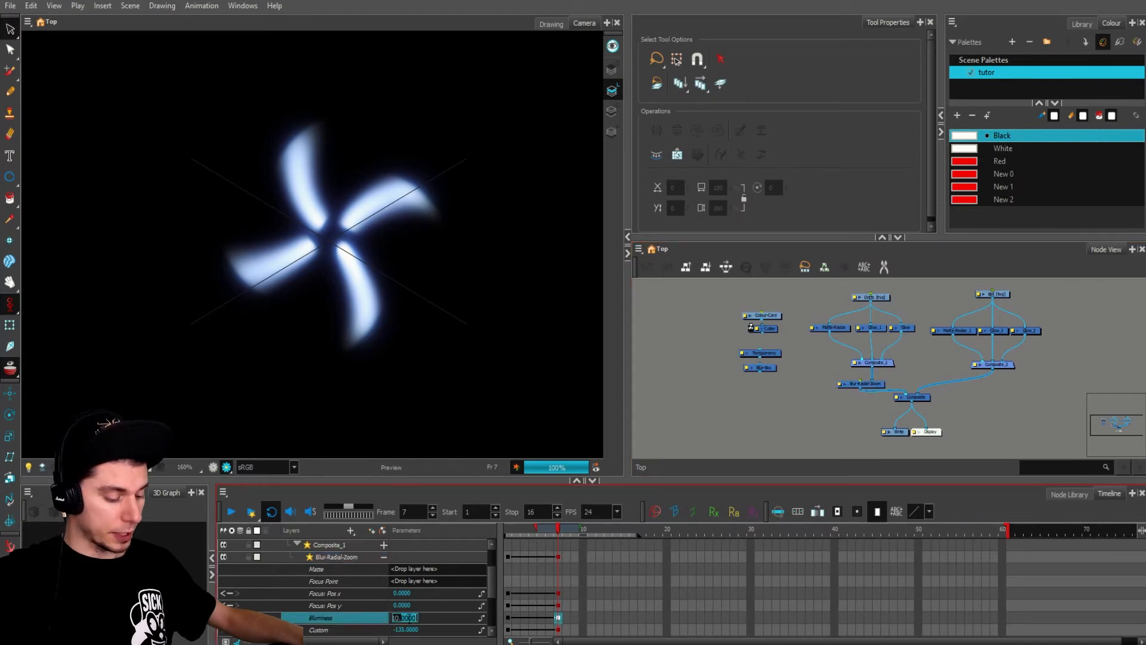
text(1)
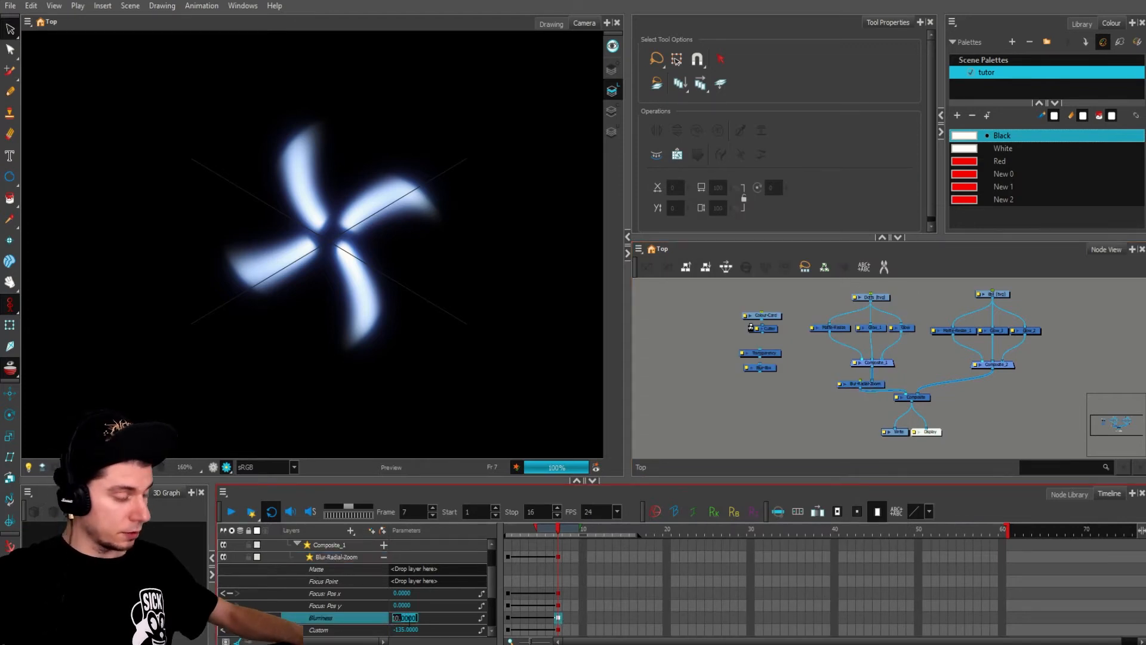
click(697, 390)
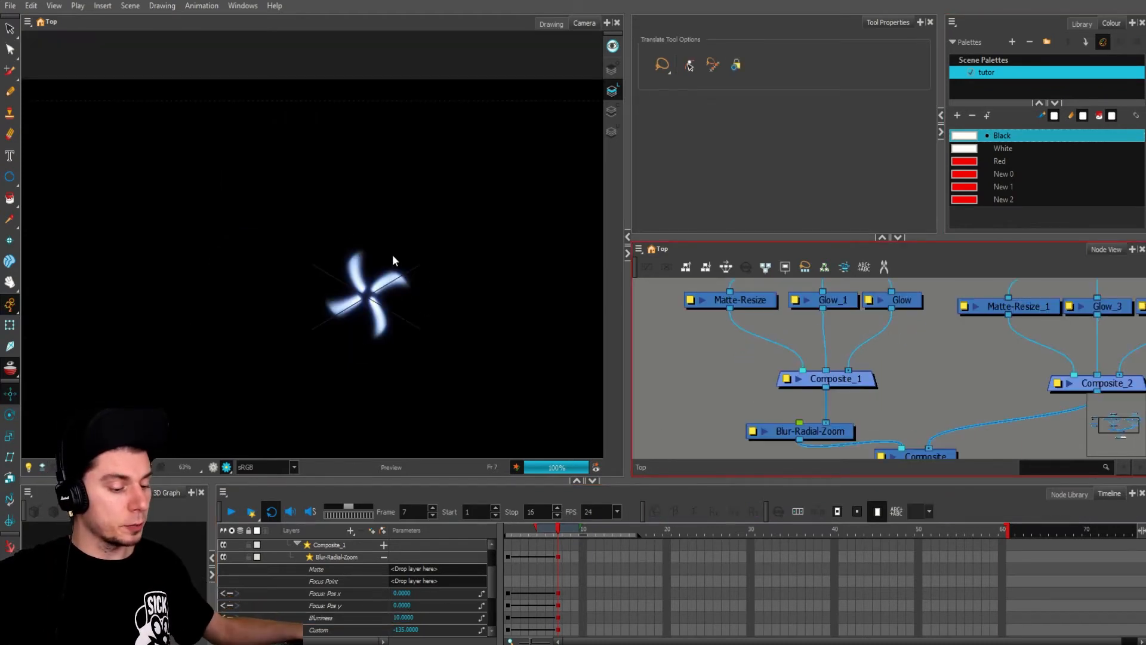
Step: Examine the input ports of the Blur-Radial-Zoom and Dotts nodes in the network
scroll(361, 296, up, 3)
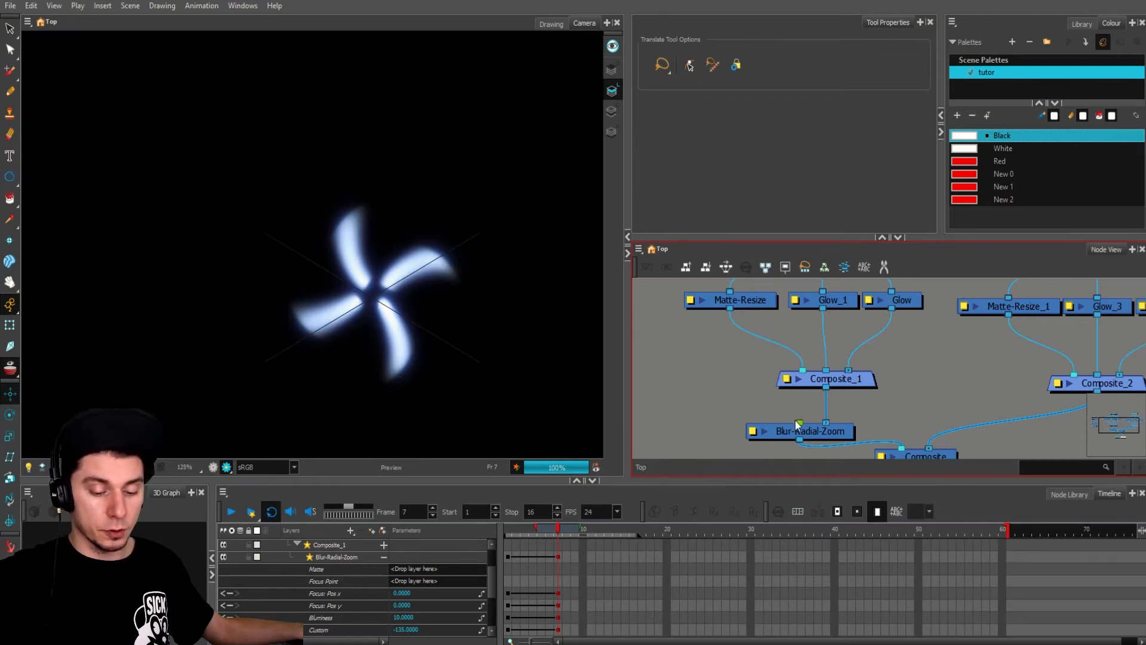
scroll(719, 410, down, 5)
scroll(799, 322, up, 3)
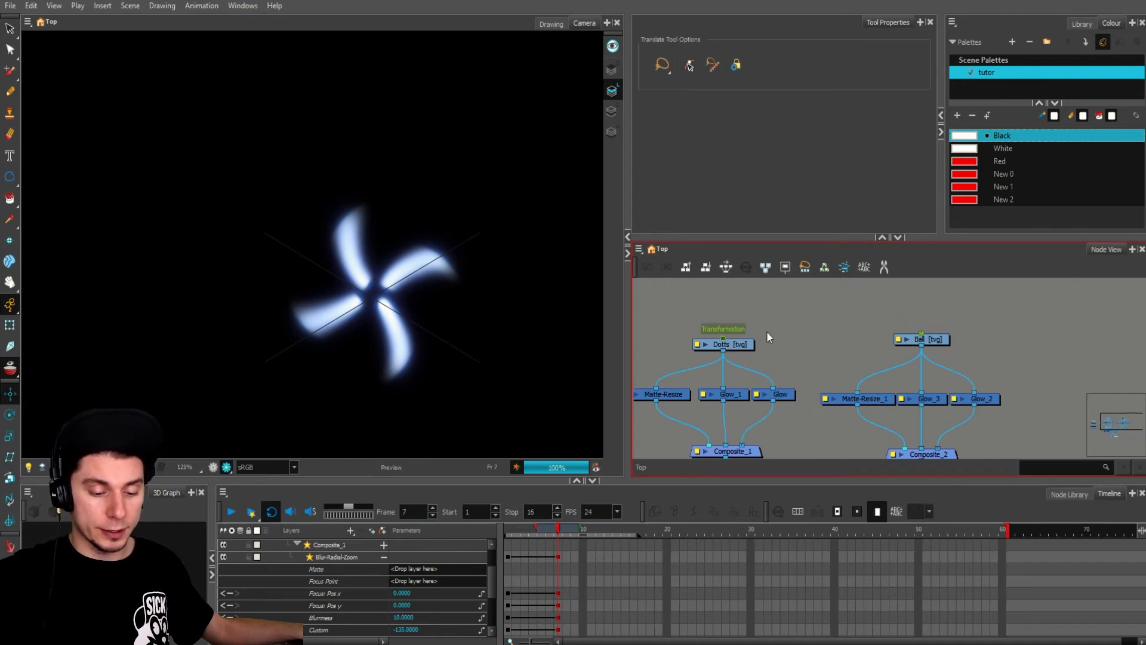
scroll(835, 336, down, 3)
scroll(768, 378, up, 3)
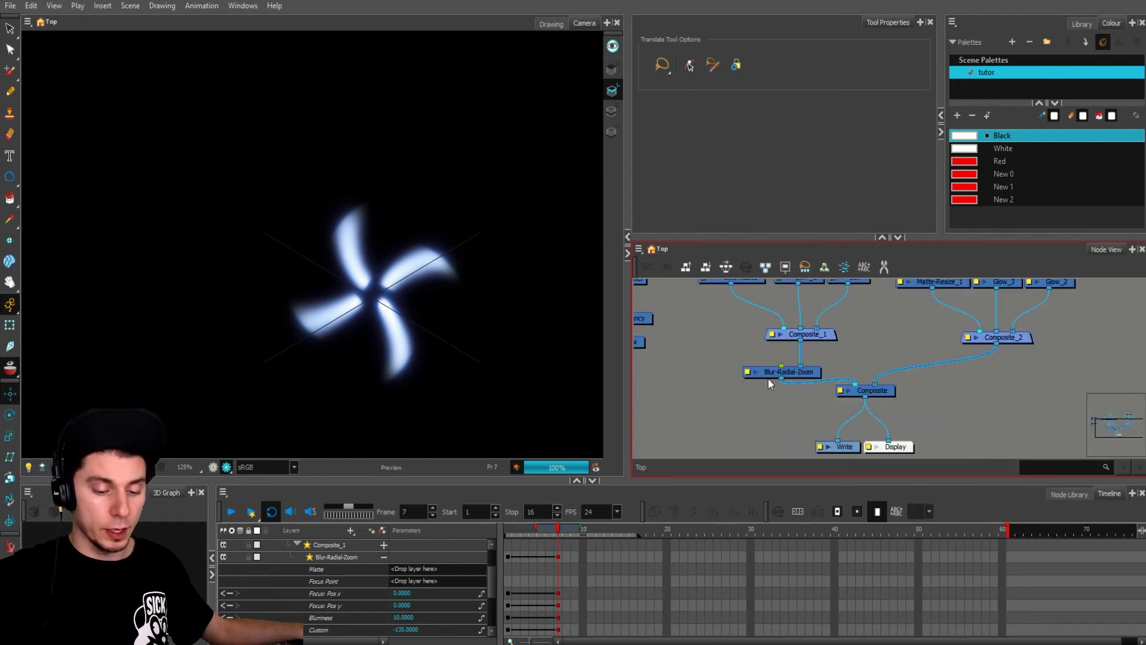
scroll(778, 362, down, 6)
scroll(803, 310, up, 5)
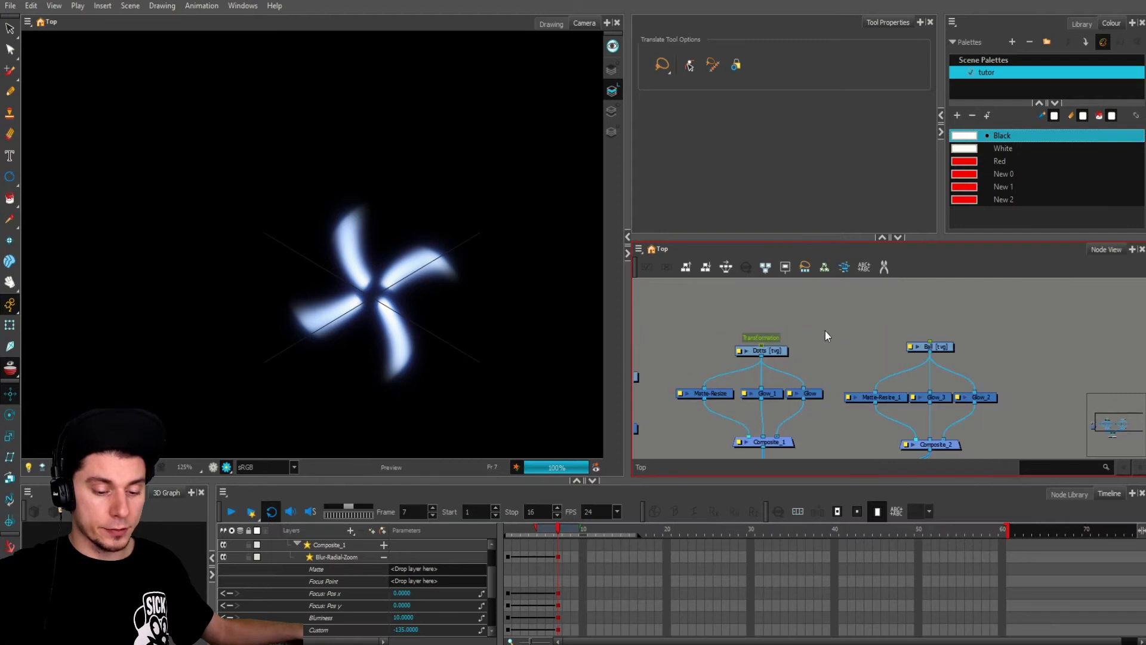
scroll(825, 332, down, 5)
scroll(787, 398, up, 5)
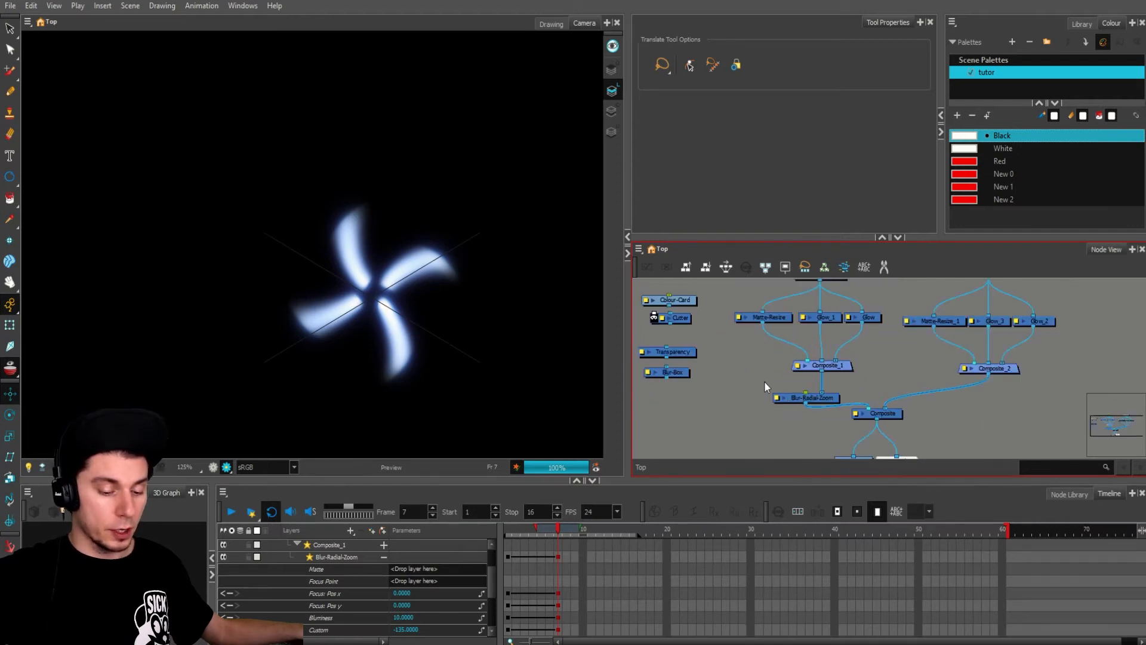
Step: Add a peg, connect it to the Blur-Radial-Zoom node's focus point input, and try the Transform and Translate tools on it
key(ctrl+p)
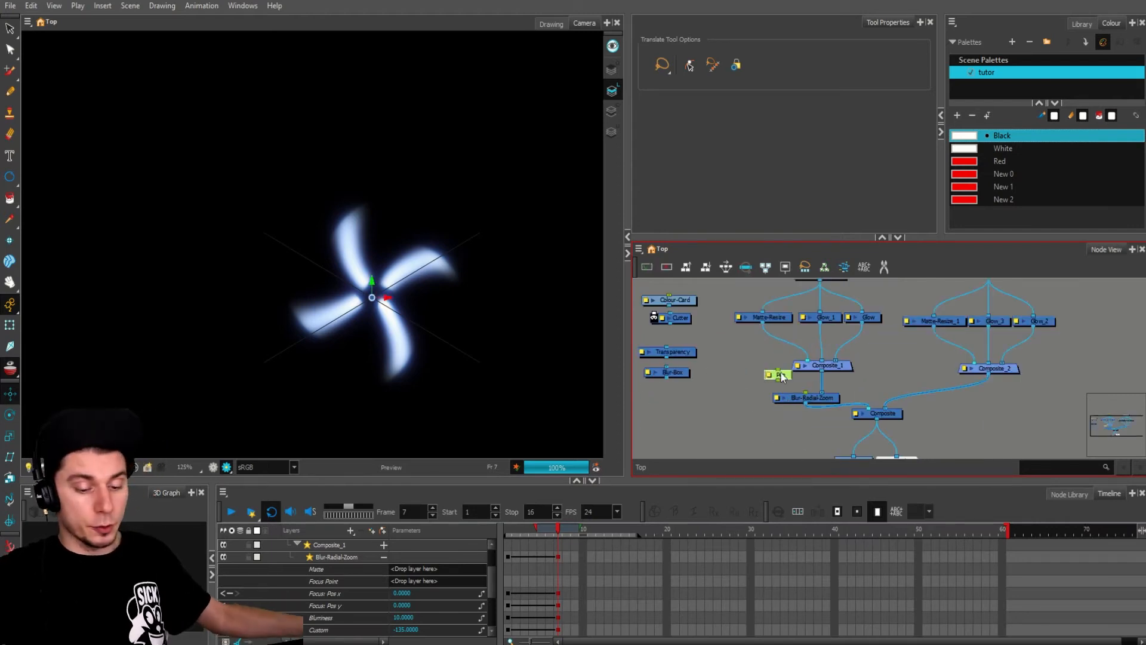
drag(783, 376, 809, 398)
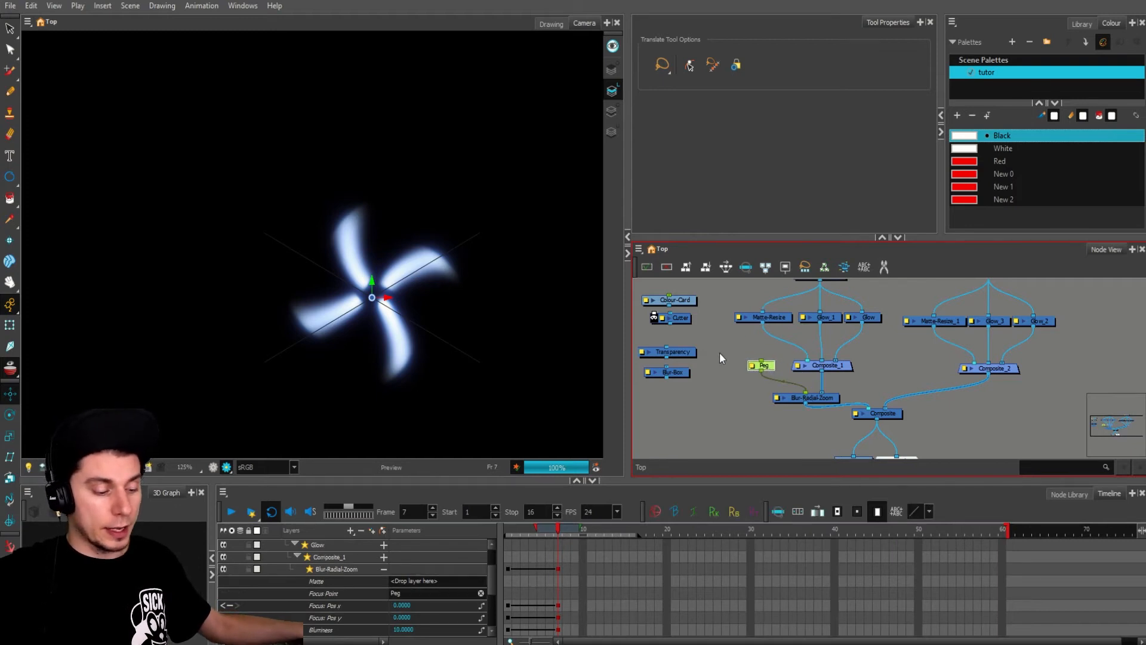
click(10, 325)
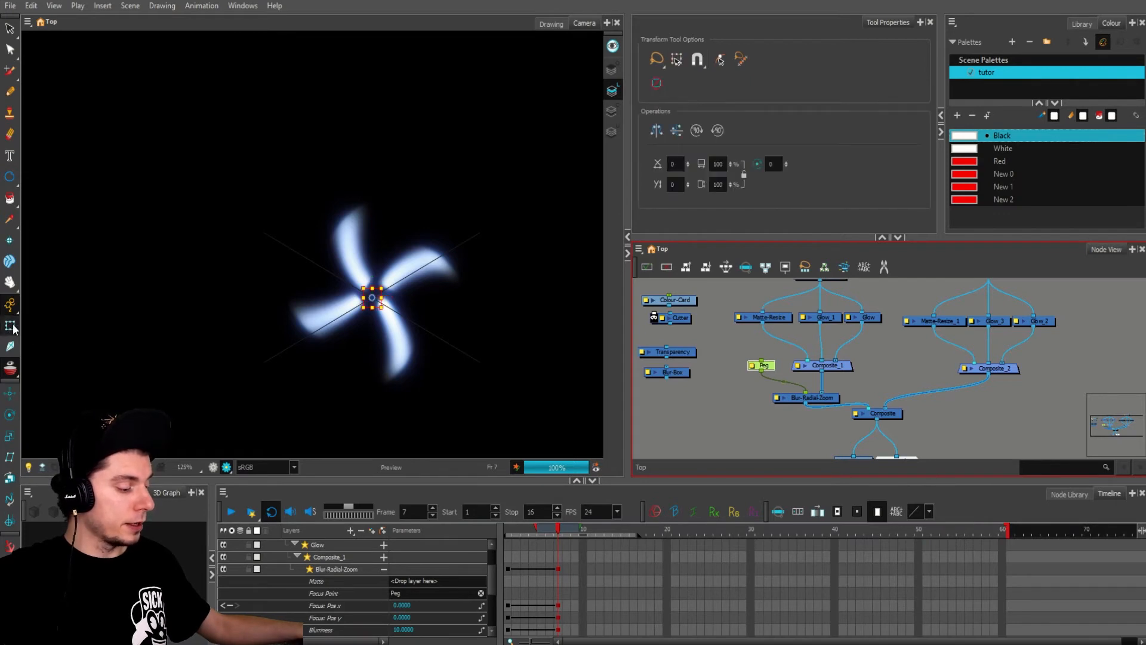
click(10, 395)
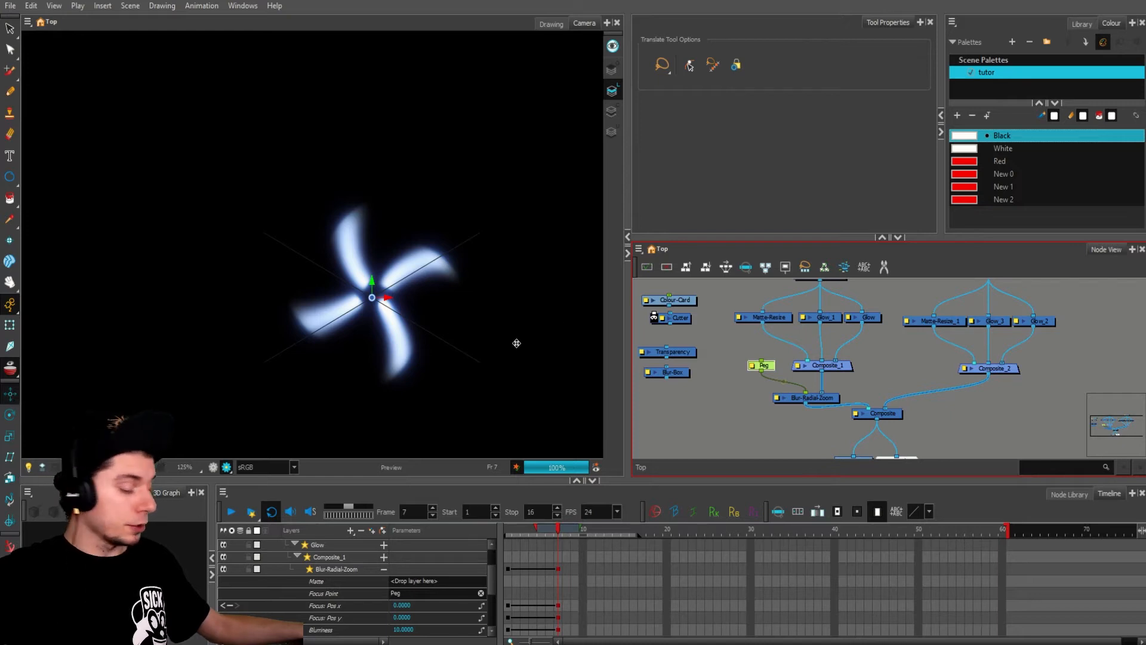
mouse_move(345, 331)
mouse_down()
mouse_move(387, 239)
mouse_move(463, 368)
mouse_move(410, 188)
mouse_move(376, 354)
mouse_move(338, 323)
mouse_up()
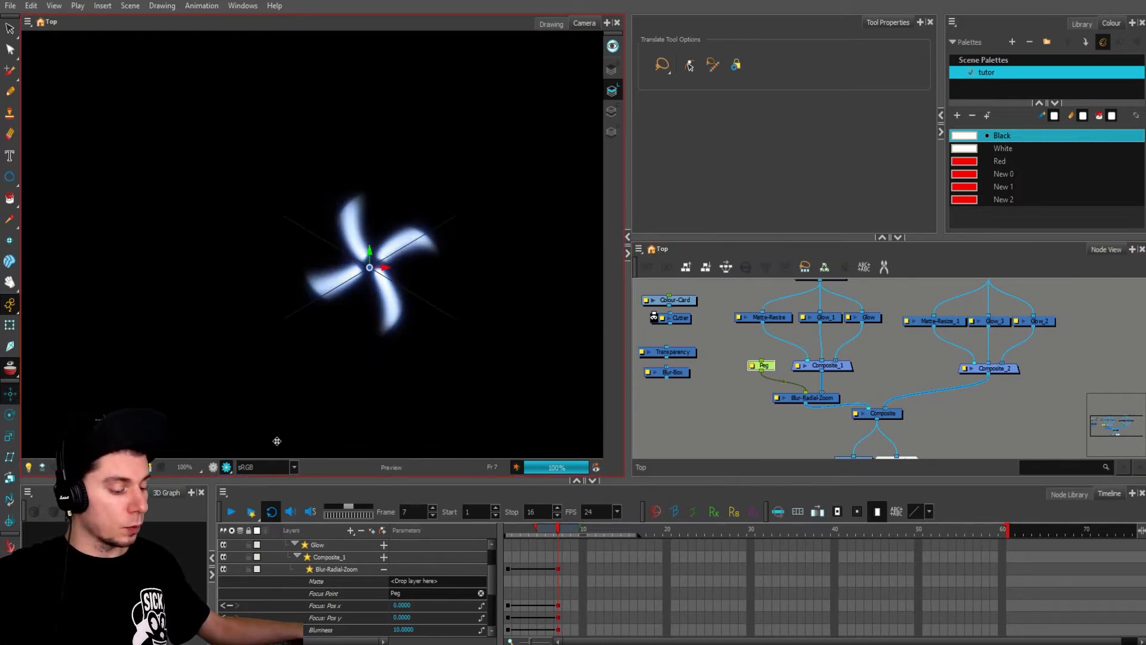
Step: Delete the peg connected to the Blur-Radial-Zoom node
click(770, 414)
drag(743, 350, 769, 374)
key(Delete)
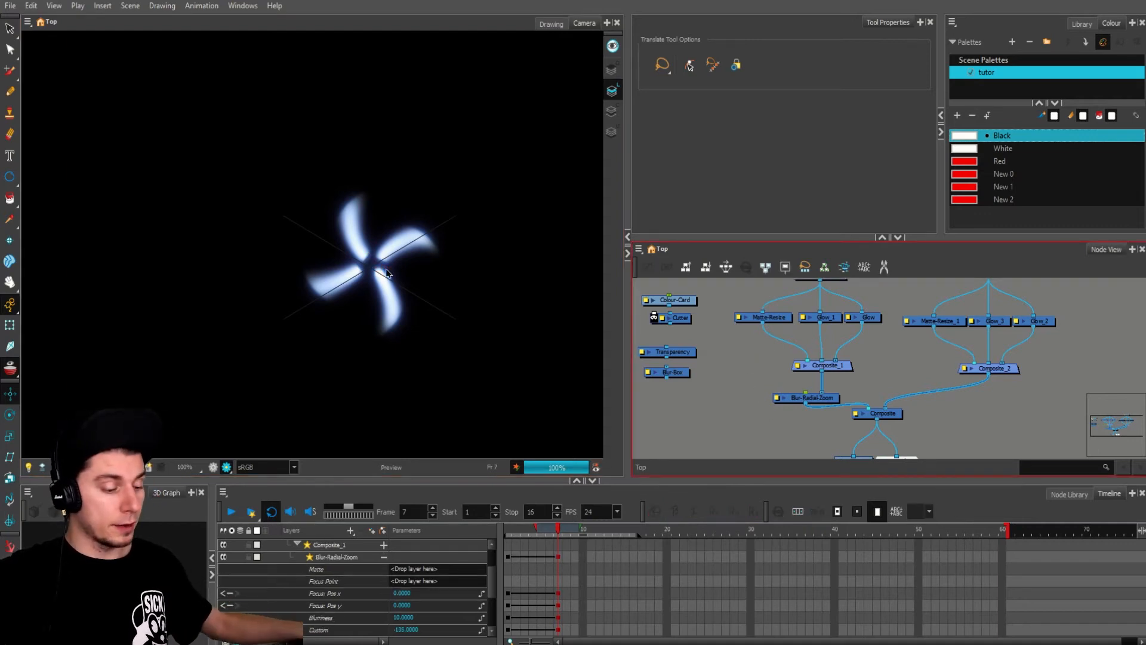
Step: Go to frame 12 and paste a copy of the Ball drawing node beside the original
scroll(740, 366, down, 2)
scroll(750, 366, up, 2)
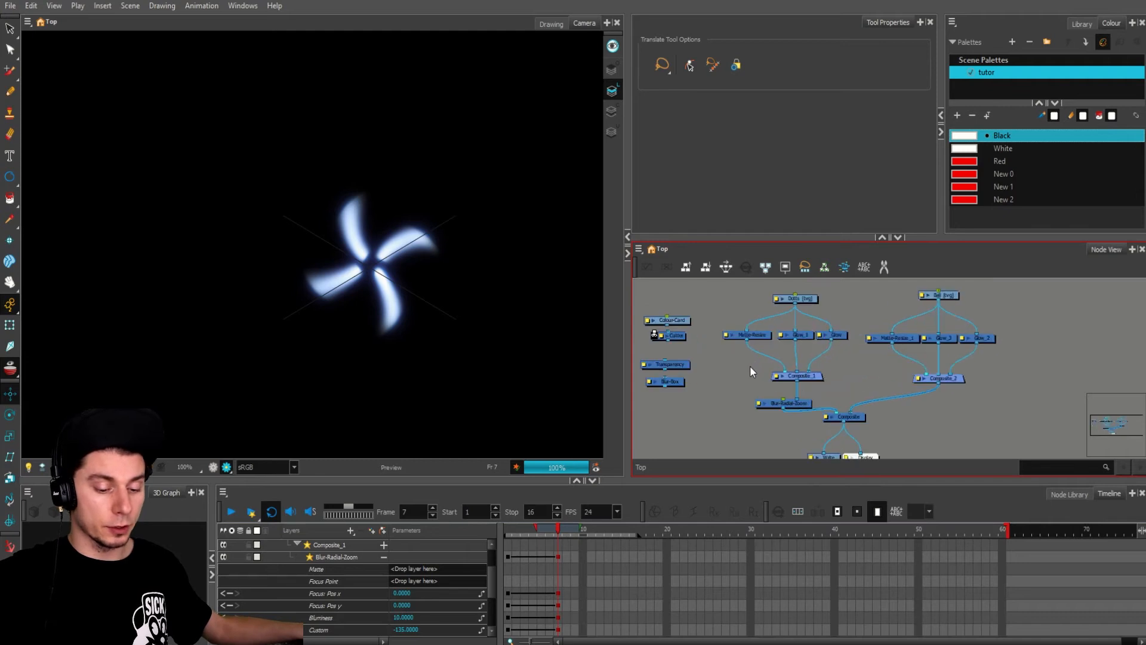
scroll(750, 365, down, 4)
scroll(896, 359, up, 4)
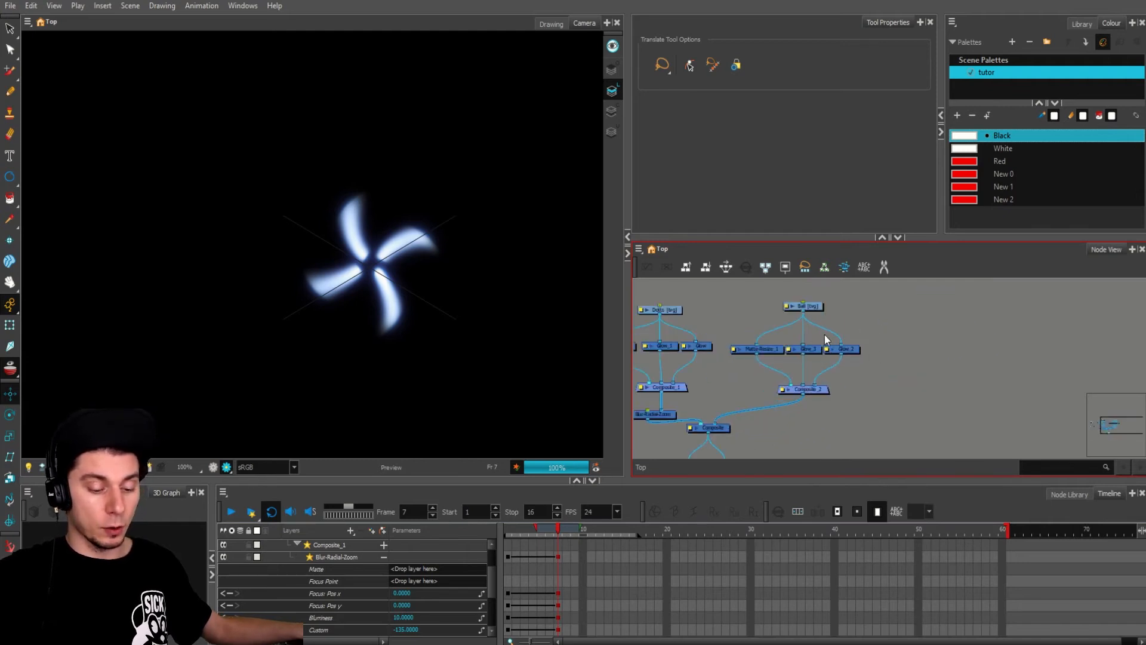
click(601, 533)
scroll(836, 367, down, 2)
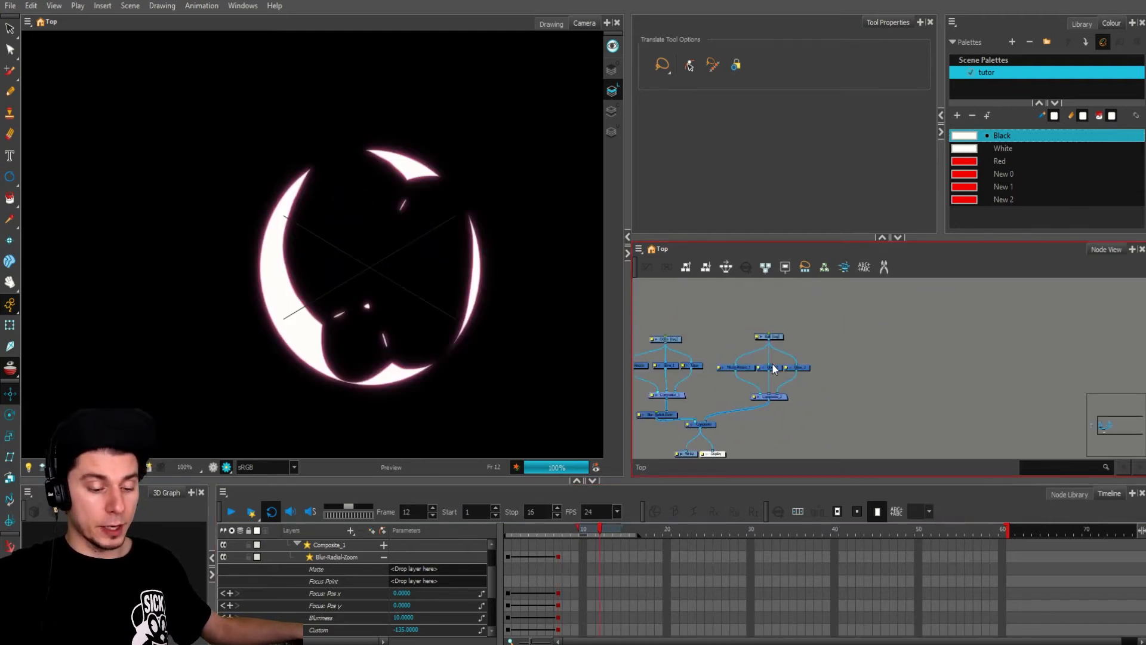
scroll(820, 363, up, 2)
click(755, 331)
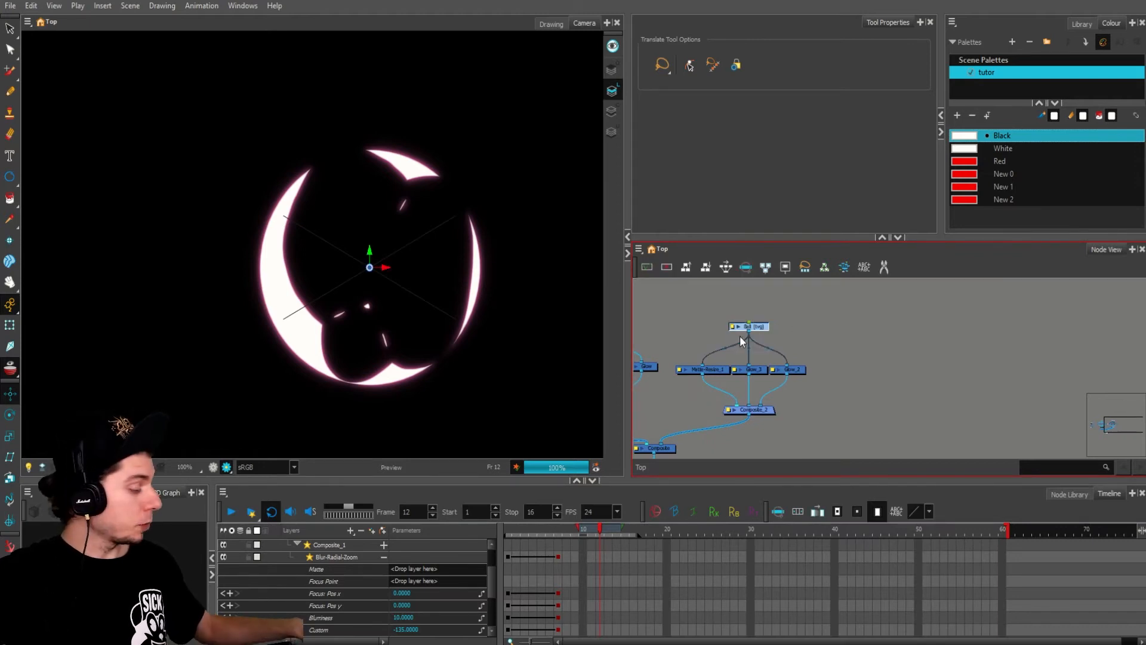
key(ctrl+shift+v)
click(765, 469)
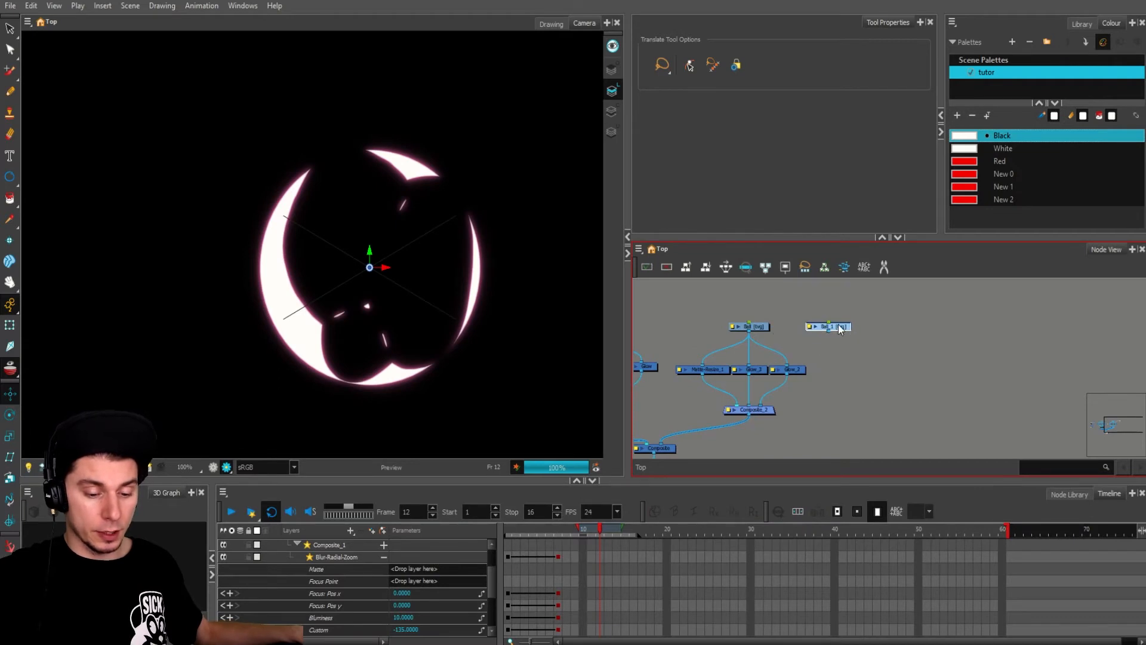
mouse_move(839, 325)
mouse_down()
mouse_move(865, 325)
mouse_move(855, 325)
mouse_up()
Step: Group the Ball's Matte-Resize_1, Glow_3, Glow_2 and Composite_2 nodes and enter the group
drag(819, 362, 755, 397)
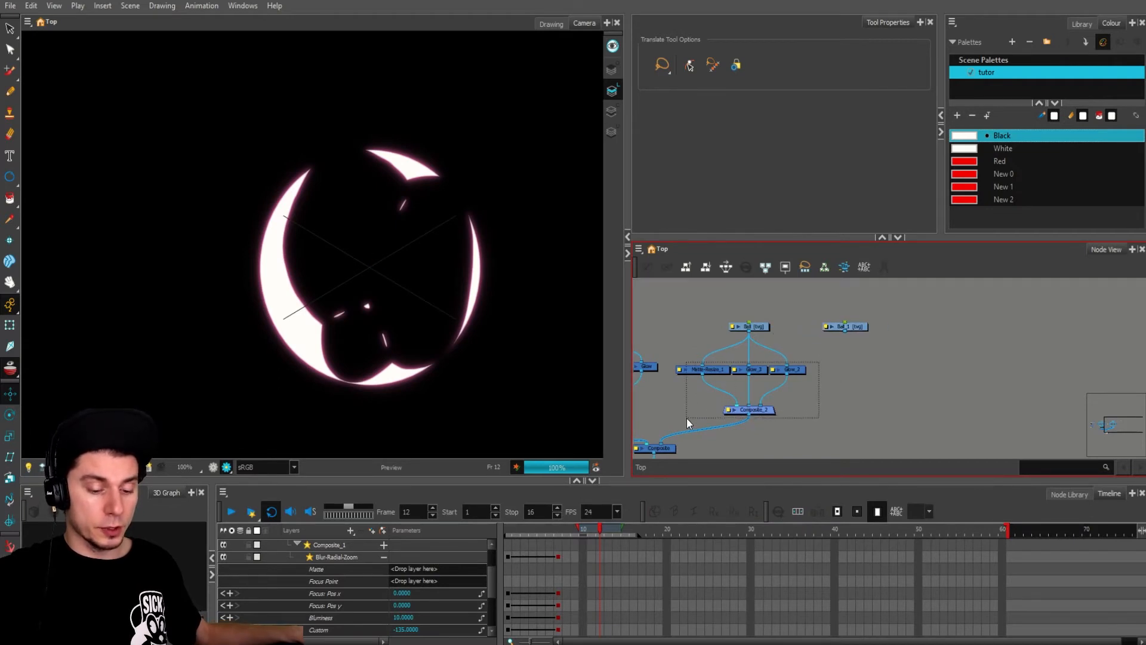
drag(687, 418, 685, 423)
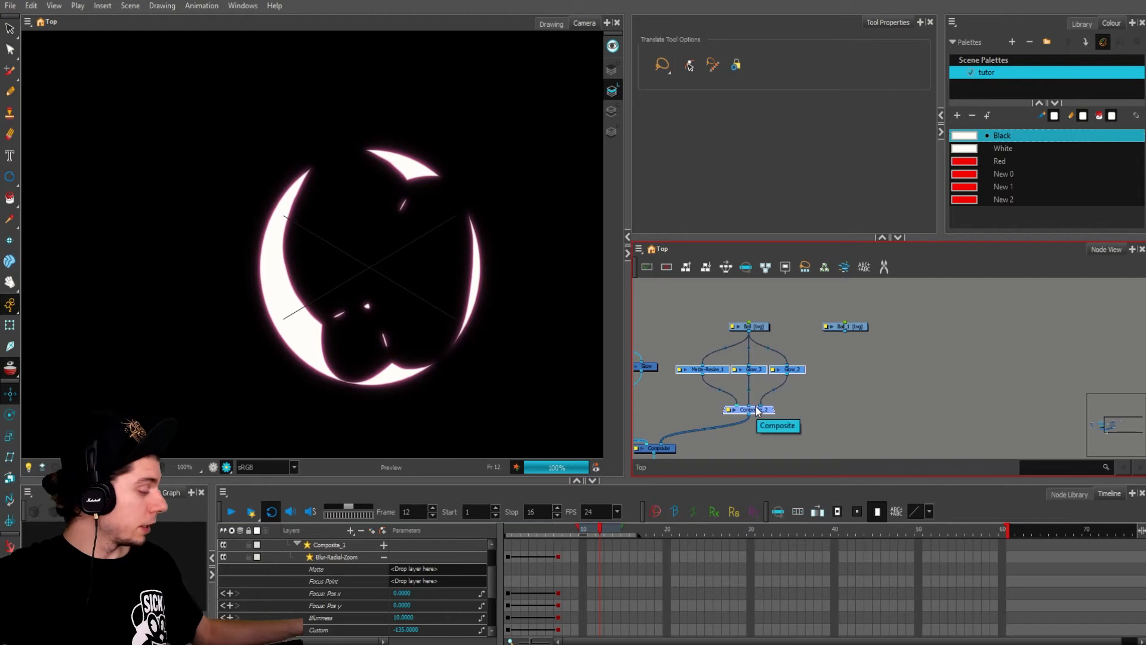
key(ctrl+g)
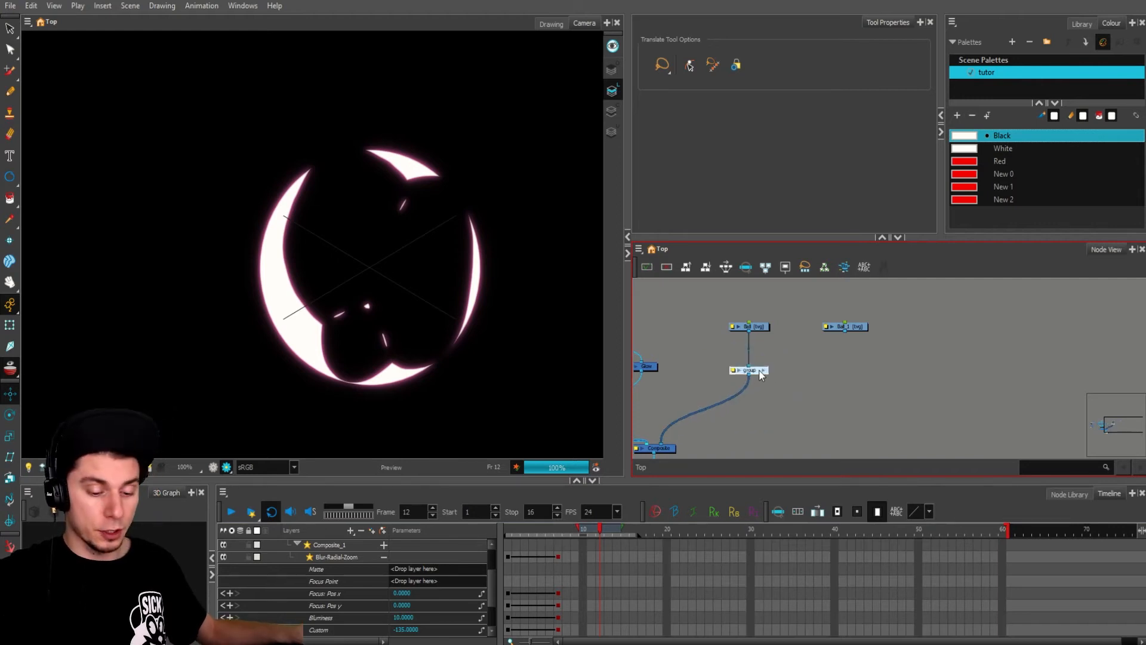
click(762, 371)
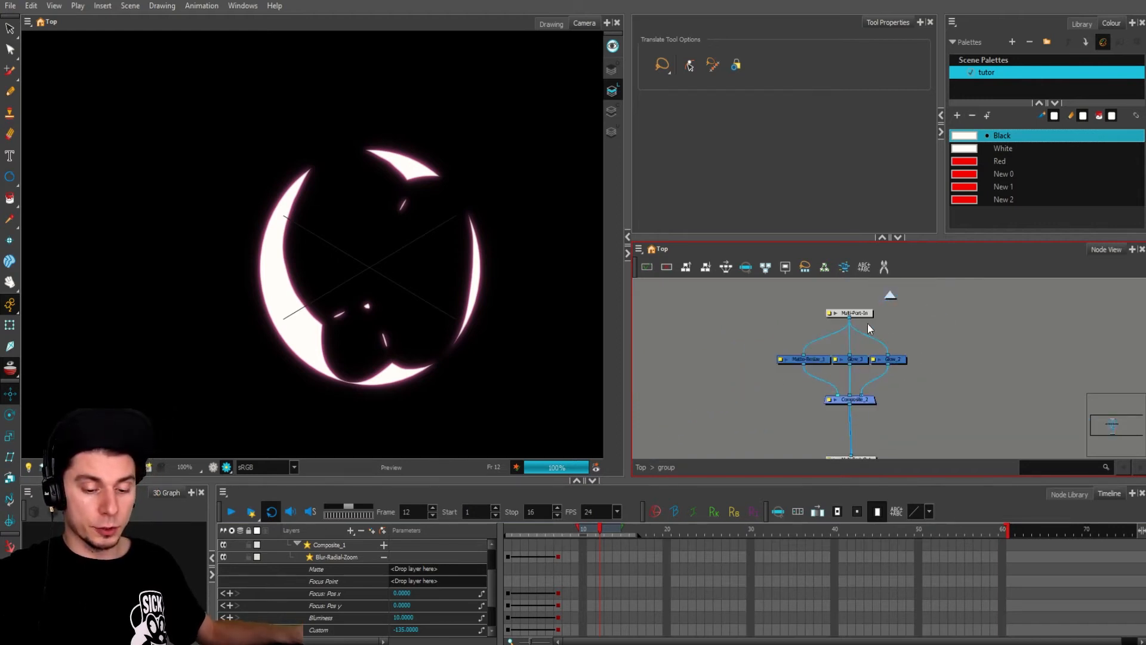
Step: Return to the top level, paste a copy of the Ball drawing node beside the original, and connect it to the composite below the group
click(890, 297)
scroll(764, 388, down, 2)
mouse_move(818, 400)
mouse_down()
mouse_move(830, 361)
mouse_move(888, 374)
mouse_move(814, 392)
mouse_up()
scroll(830, 361, up, 1)
click(768, 369)
key(ctrl+c)
key(ctrl+v)
drag(917, 329, 887, 329)
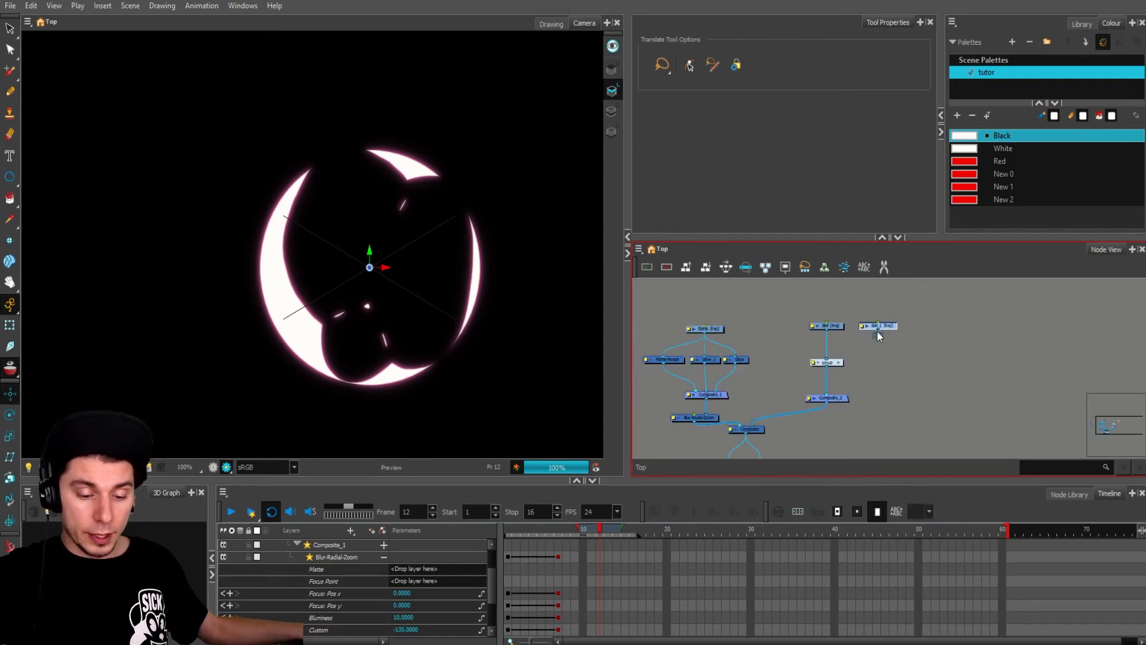
drag(842, 390, 841, 391)
click(880, 371)
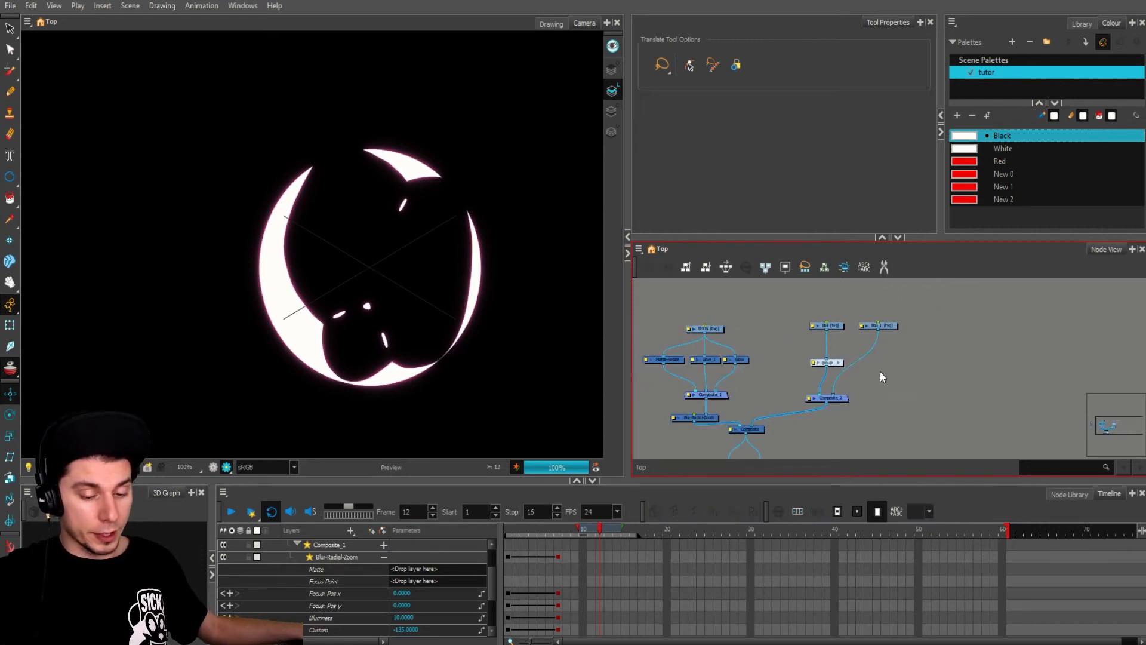
Step: Duplicate the group node with Paste Special and insert the copy between Ball_1 and the composite below it
click(834, 361)
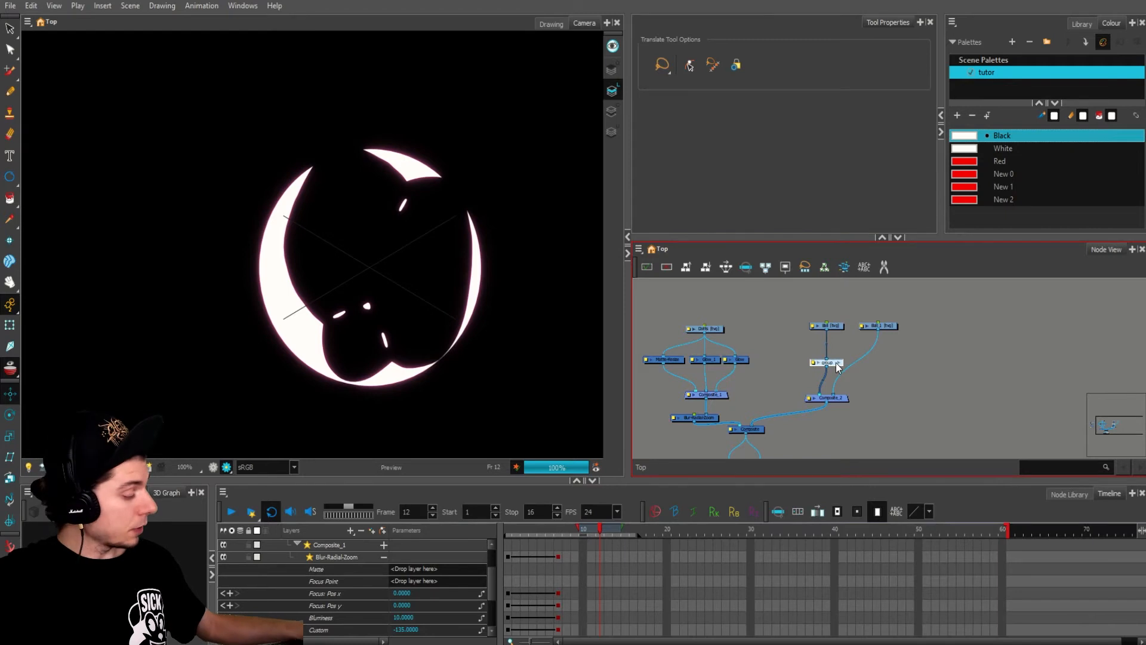
key(ctrl+c)
key(ctrl+b)
click(766, 467)
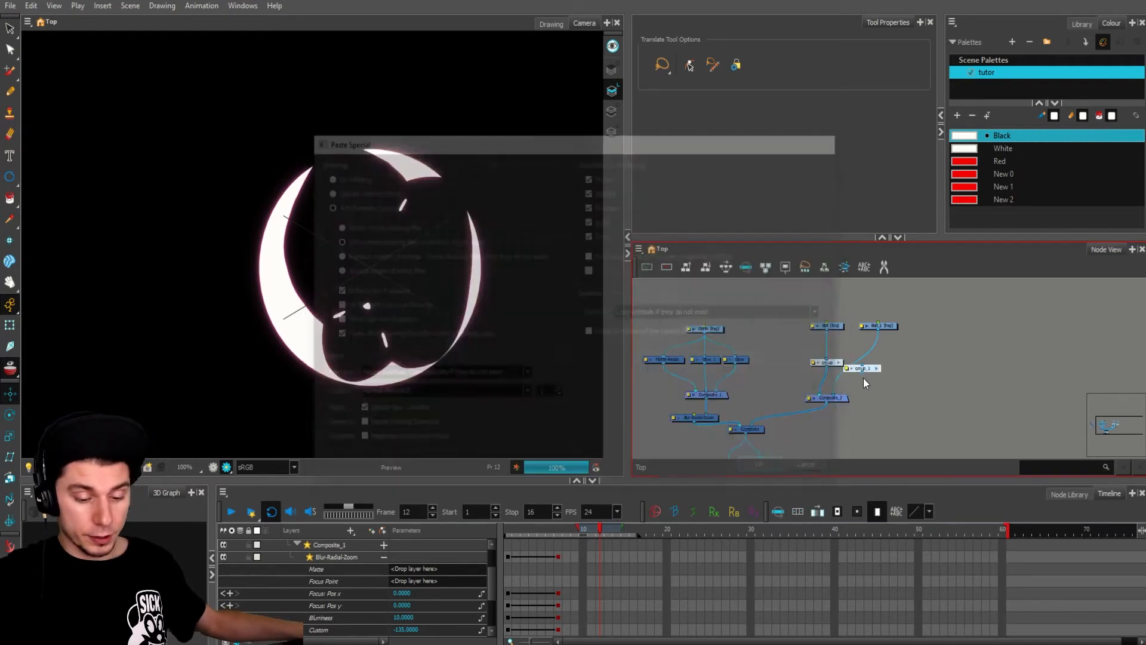
drag(868, 366, 882, 360)
click(913, 372)
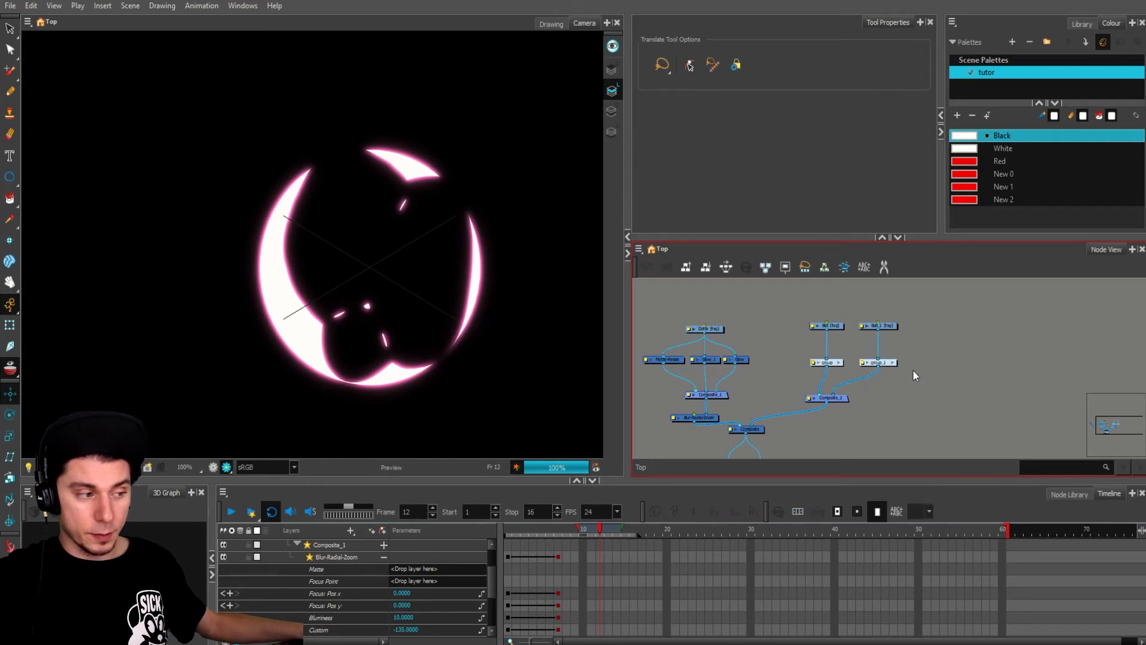
scroll(912, 370, up, 1)
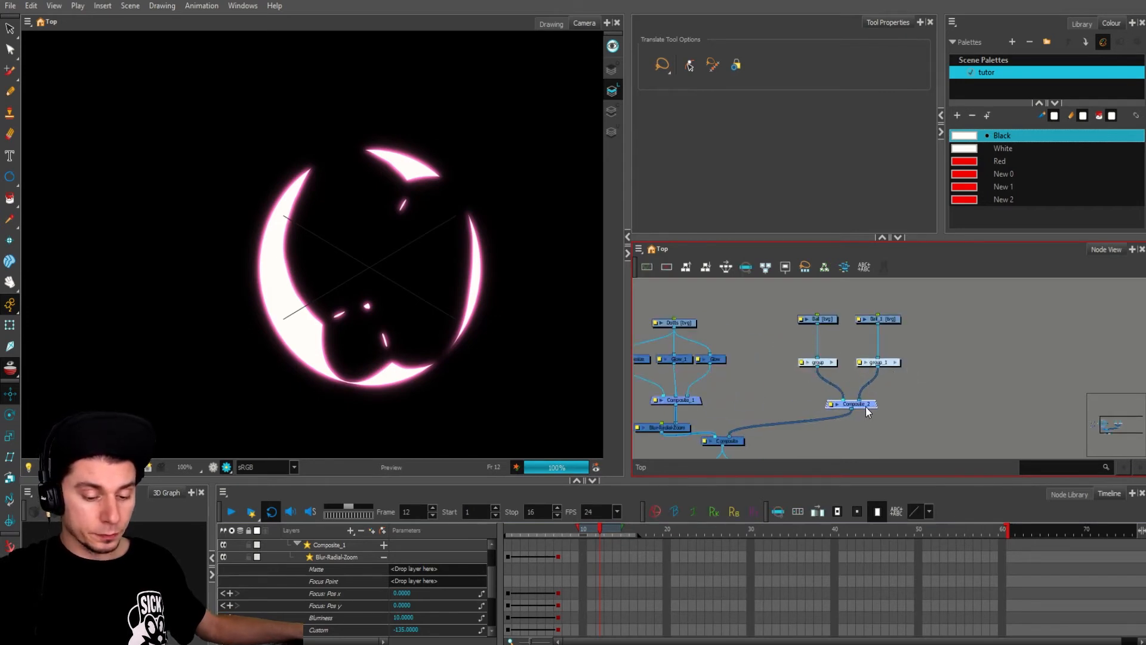
scroll(898, 379, down, 2)
Step: Select the Ball_1 drawing, locate its layer in the timeline, and select its frame 12 cell
click(891, 329)
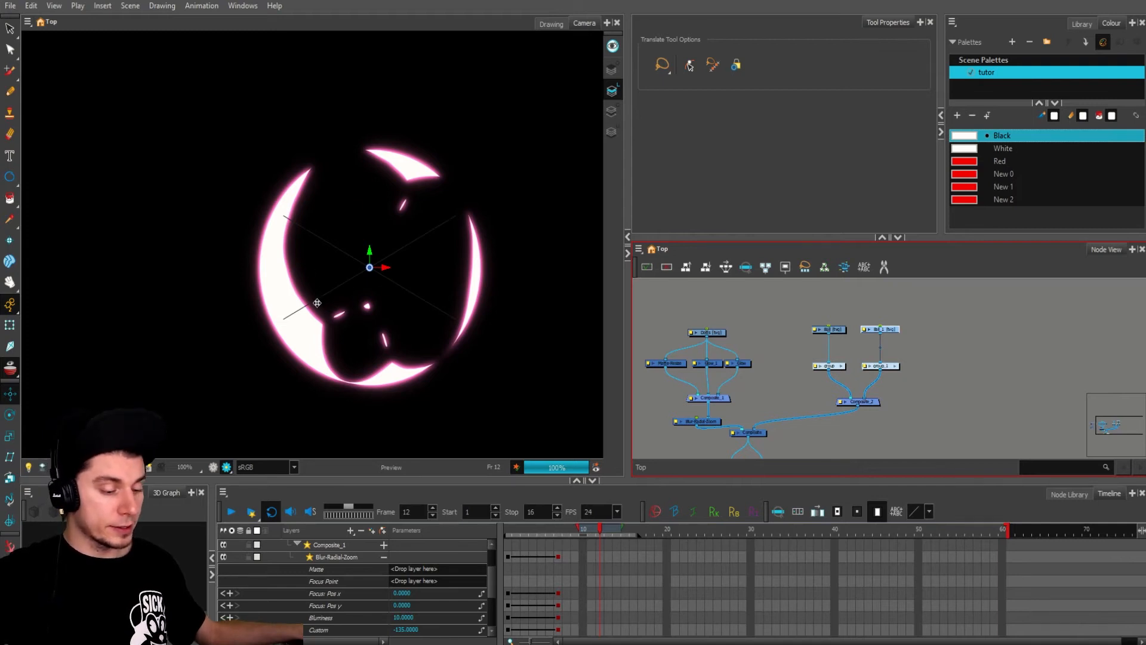
click(914, 317)
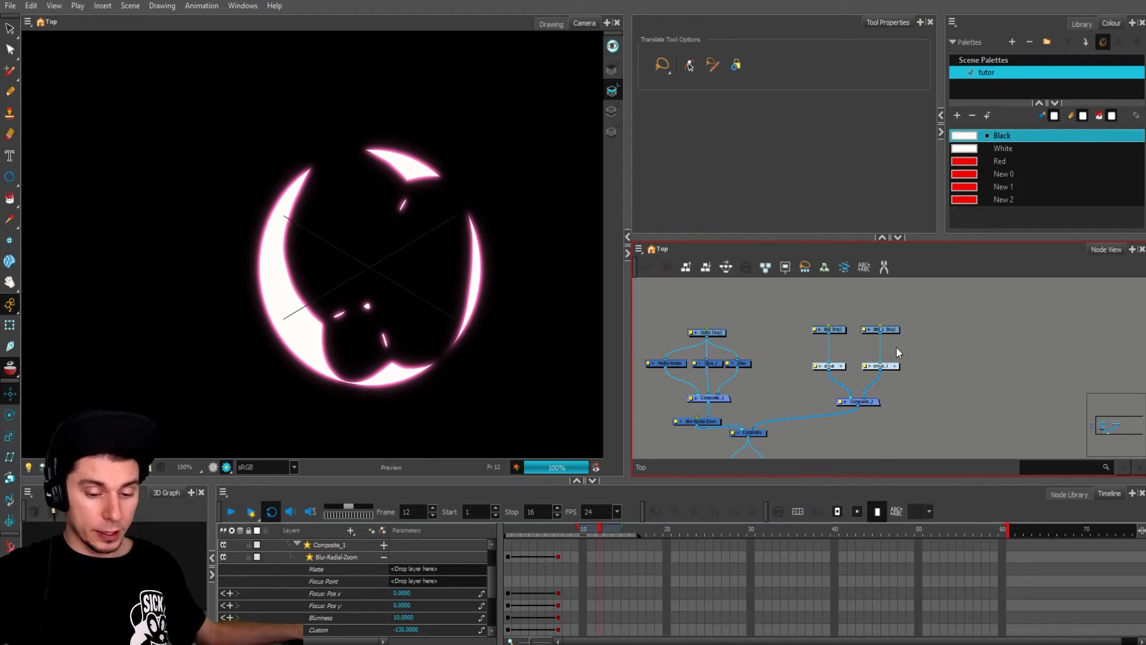
drag(891, 328, 892, 332)
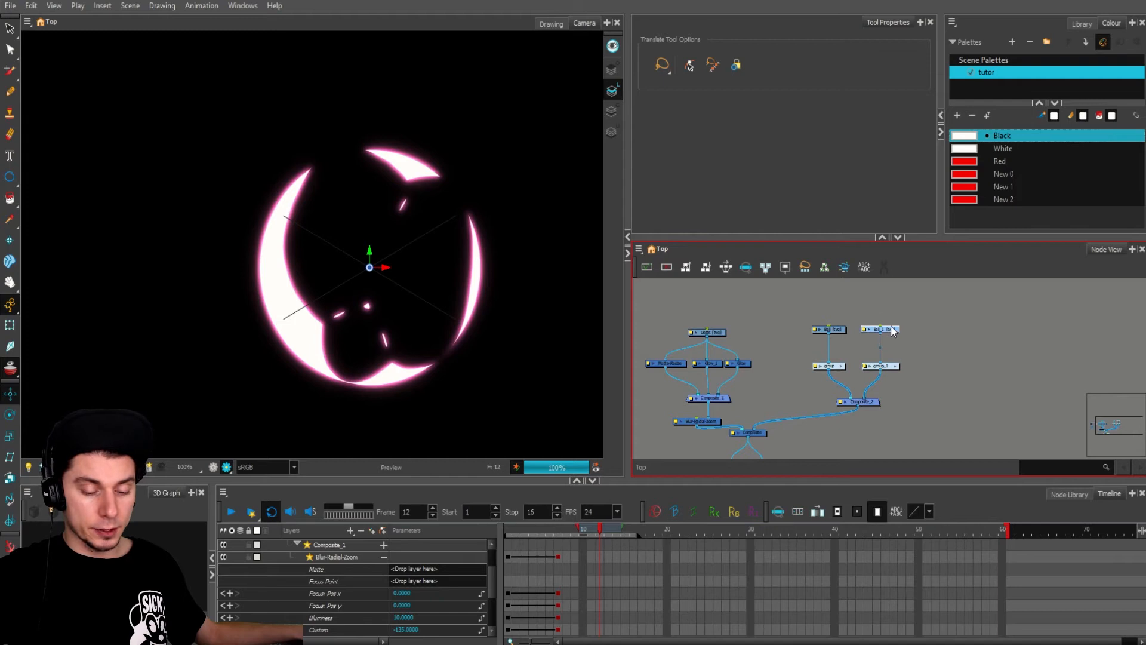
click(776, 510)
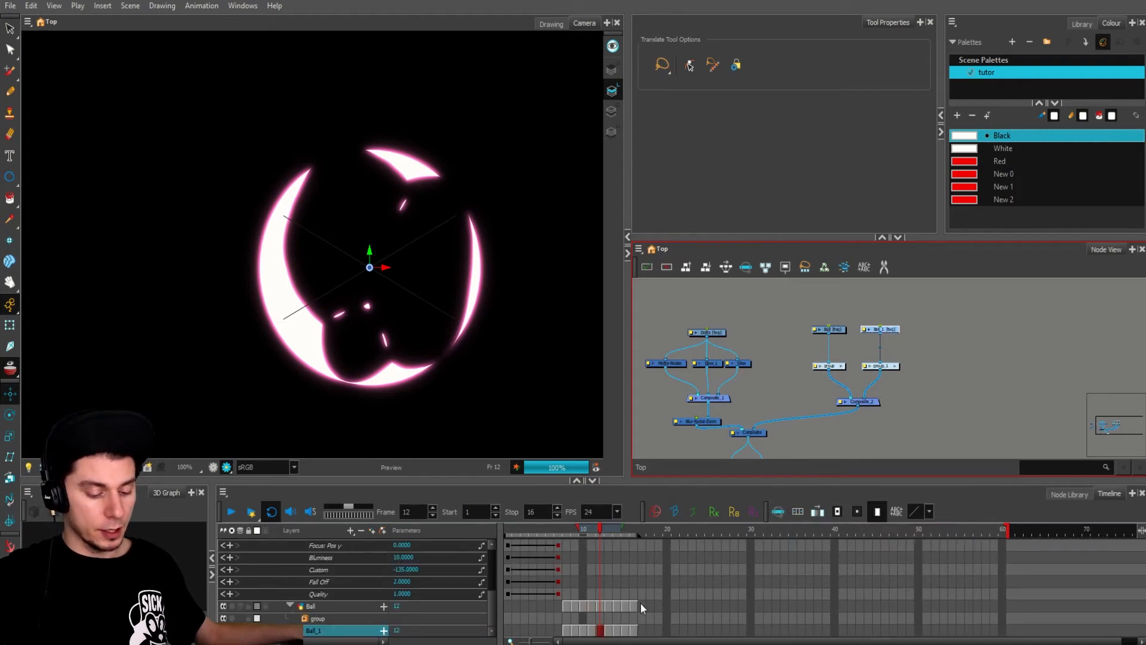
click(600, 630)
scroll(686, 617, up, 3)
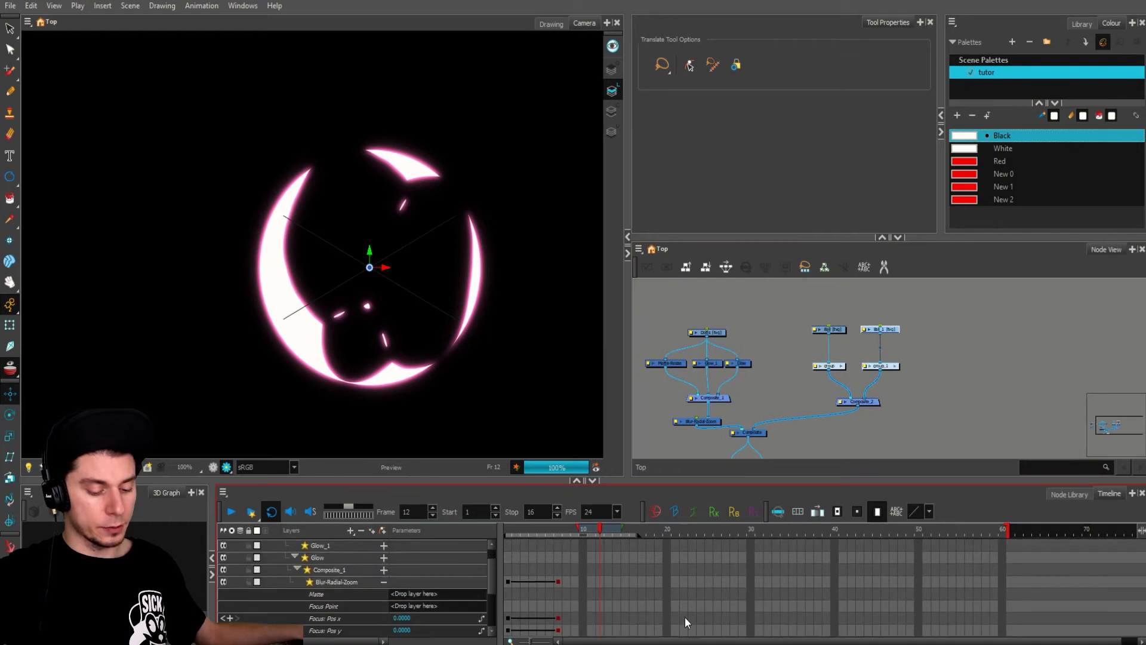
scroll(675, 597, down, 3)
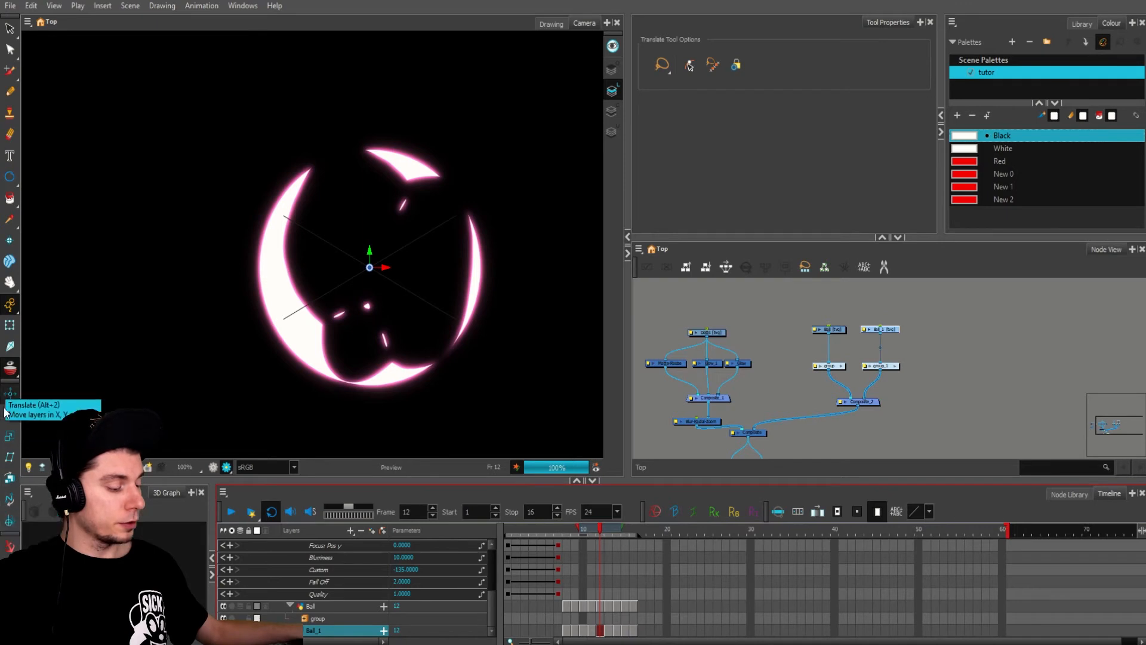
Step: Hide the Advanced Animation toolbar and show it again
right_click(369, 5)
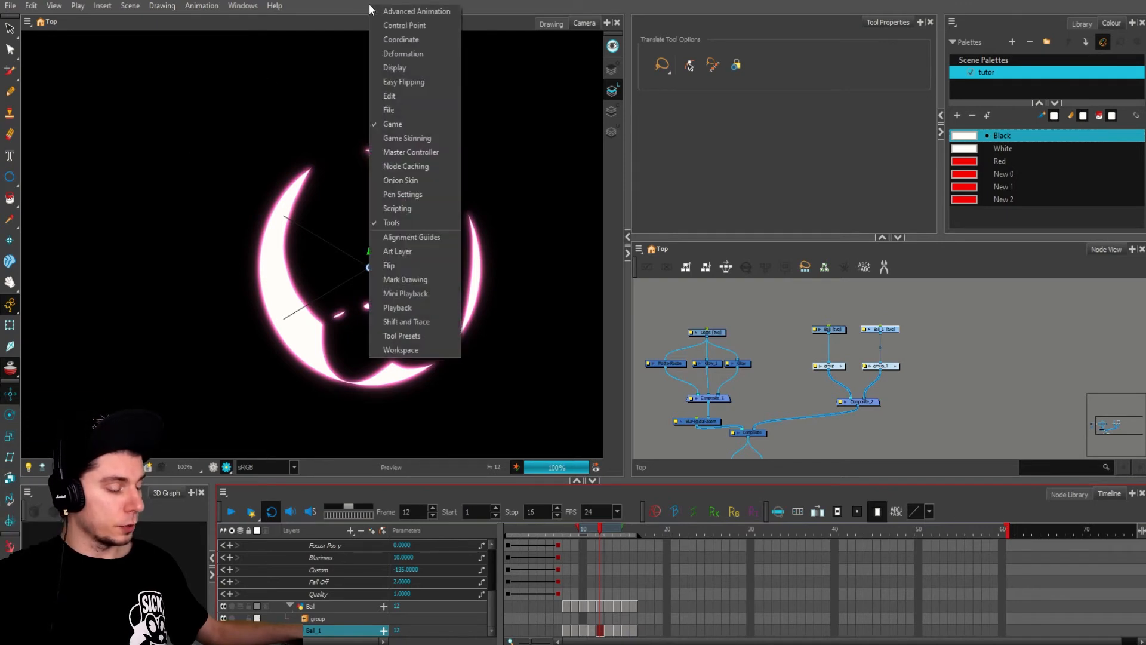
click(407, 10)
right_click(405, 9)
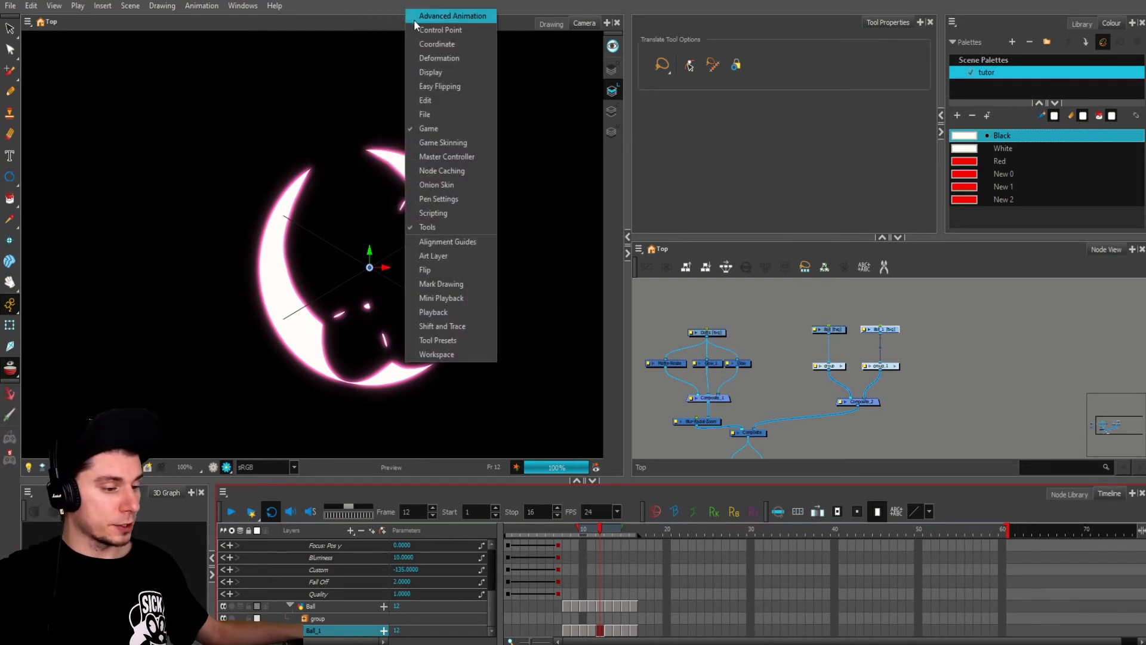
click(418, 17)
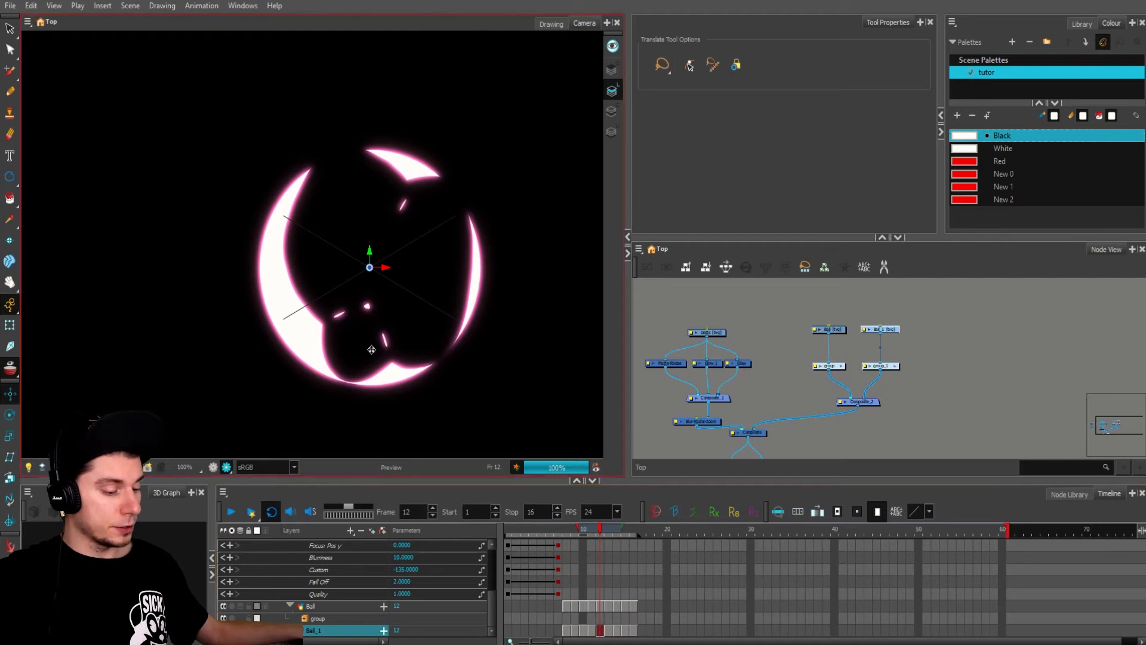
Step: Try moving the Ball_1 layer away from the original with the Translate tool, and undo the move
drag(554, 365, 407, 349)
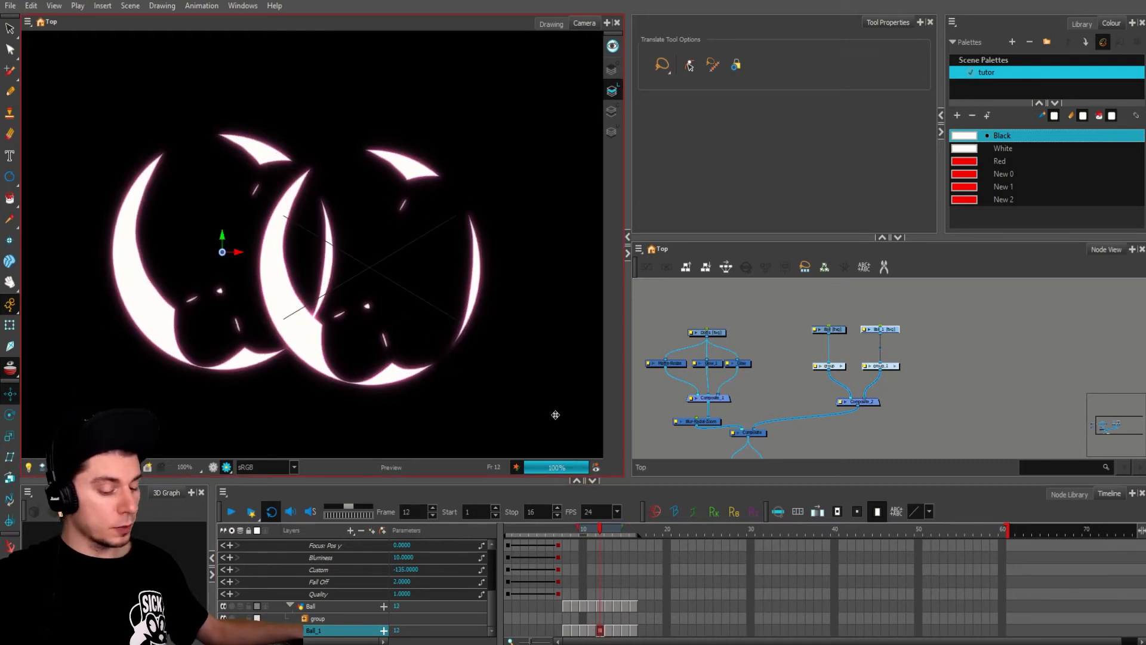
key(ctrl+z)
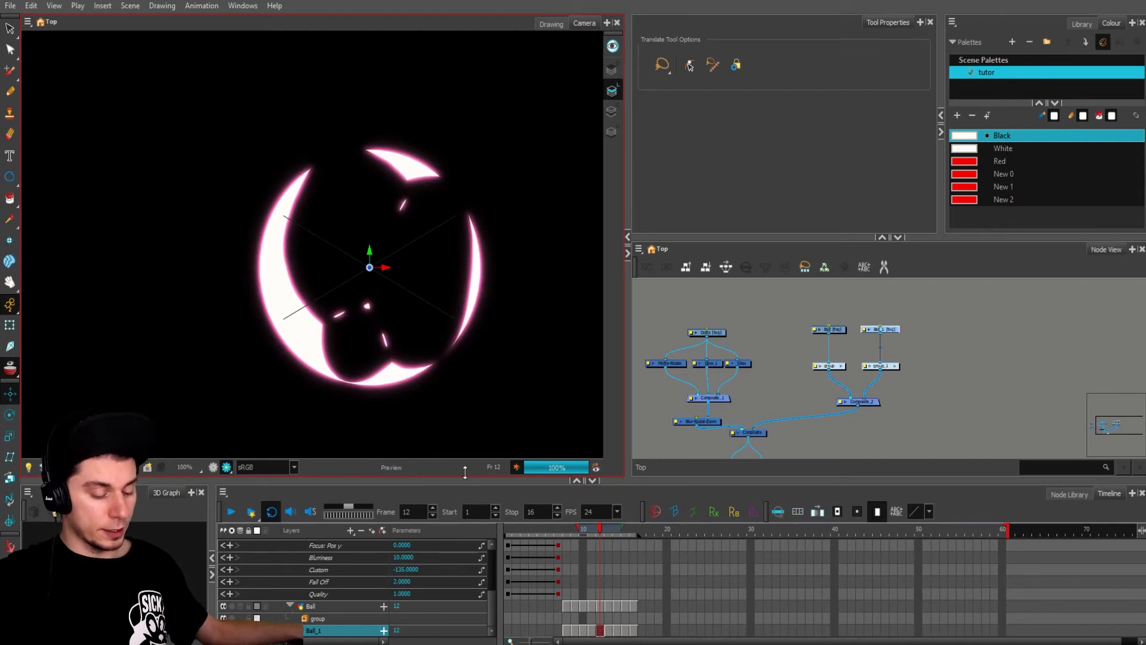
Step: Set the animate mode to Animate Off
click(12, 306)
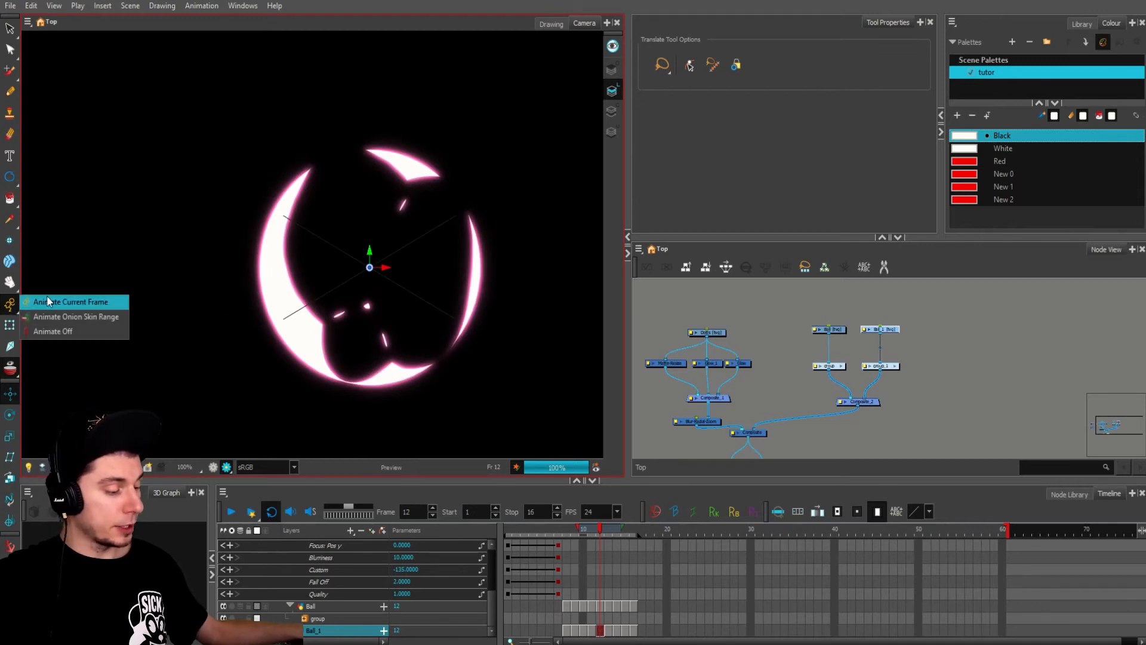
click(54, 332)
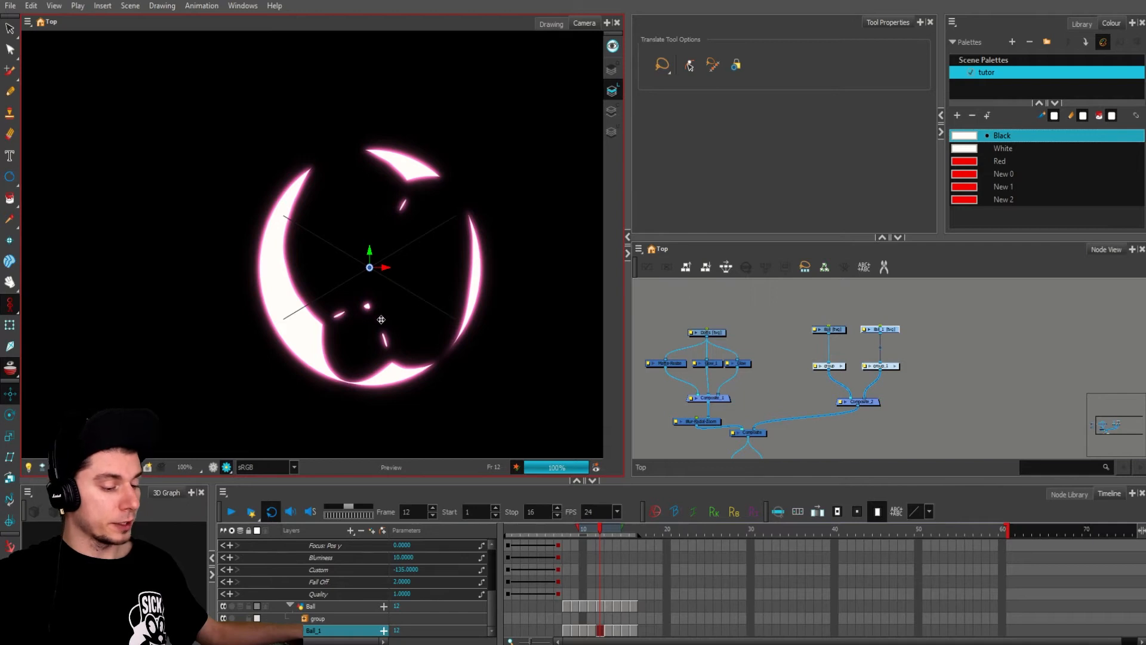
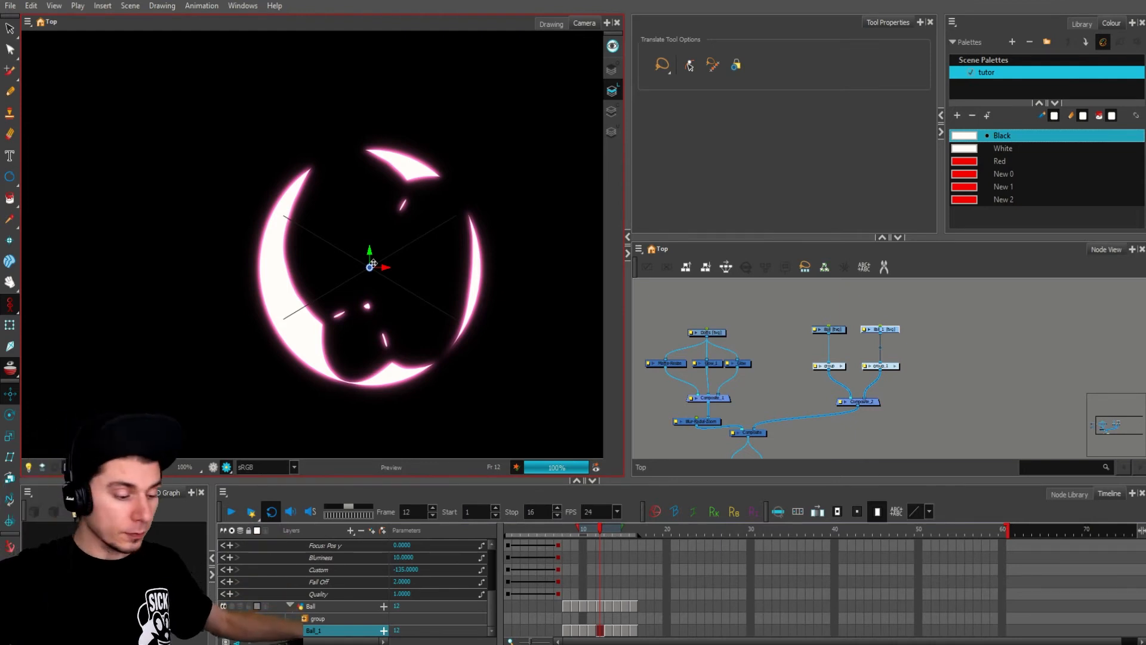
scroll(400, 316, down, 2)
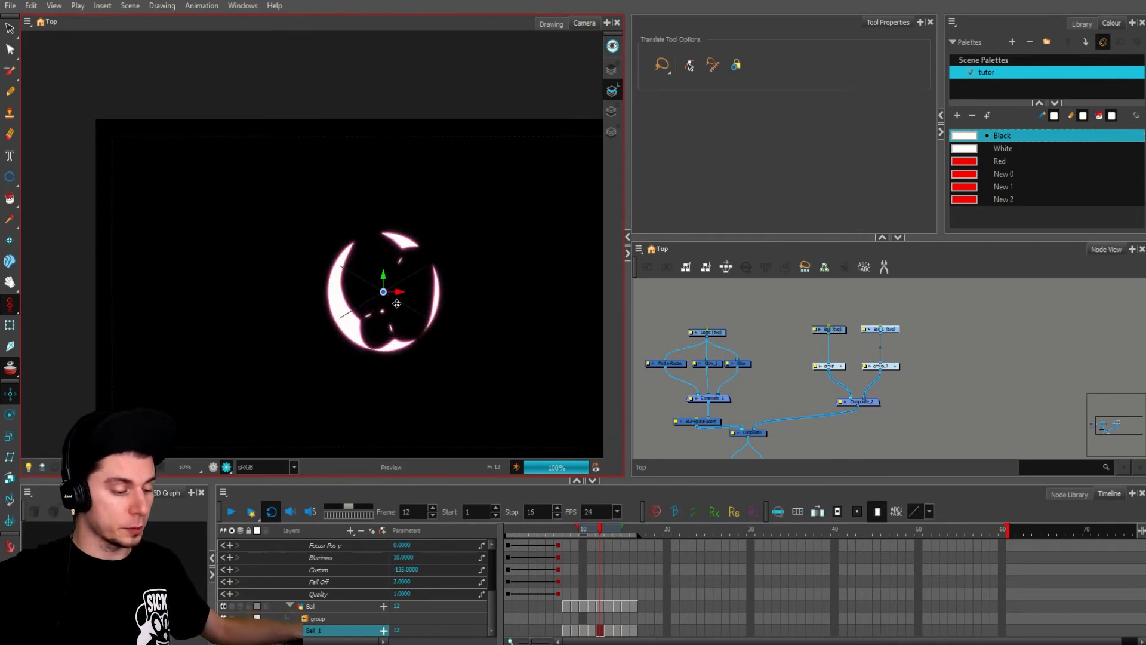
Step: Flip the Ball_1 drawing horizontally and vertically, and rotate it counter-clockwise so its shapes are offset from the Ball drawing
key(4)
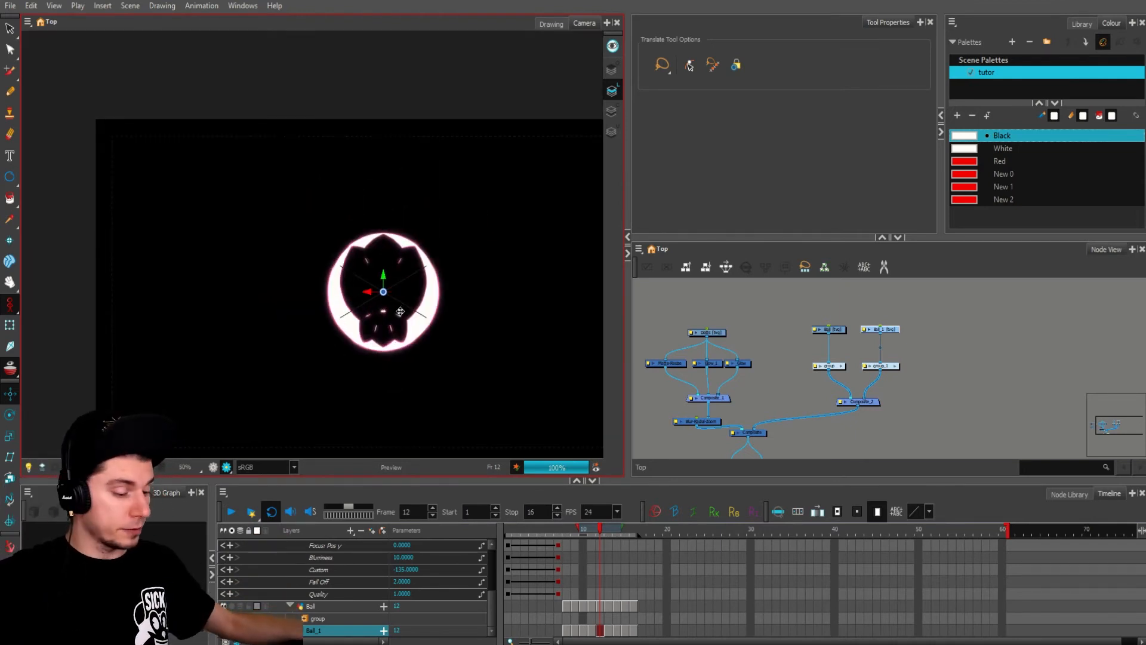
key(5)
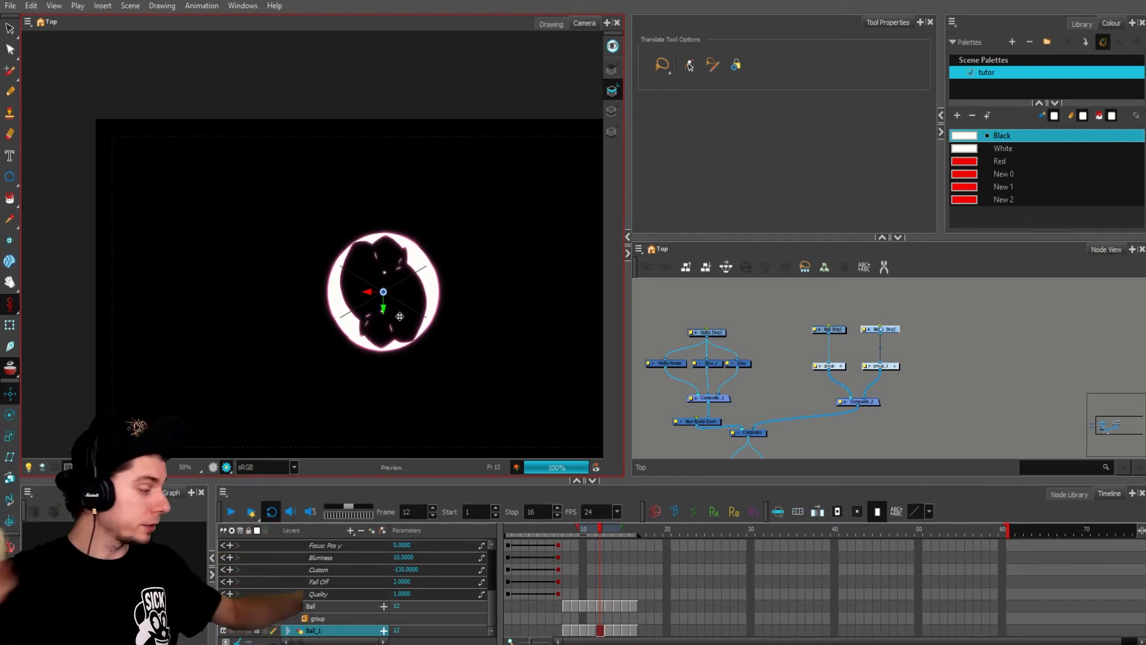
click(11, 415)
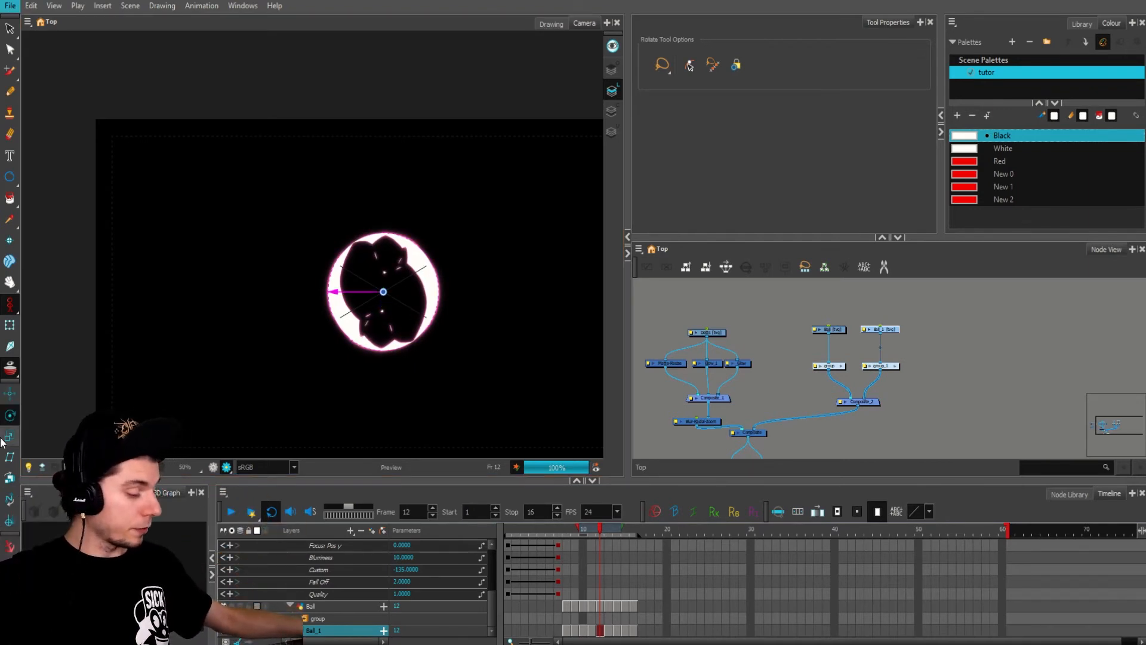
mouse_move(463, 363)
mouse_down()
mouse_move(451, 377)
mouse_move(445, 276)
mouse_move(468, 307)
mouse_move(486, 299)
mouse_move(500, 334)
mouse_move(499, 275)
mouse_up()
Step: Insert a Transparency node between the Ball drawing and its group in the node network
scroll(853, 372, up, 2)
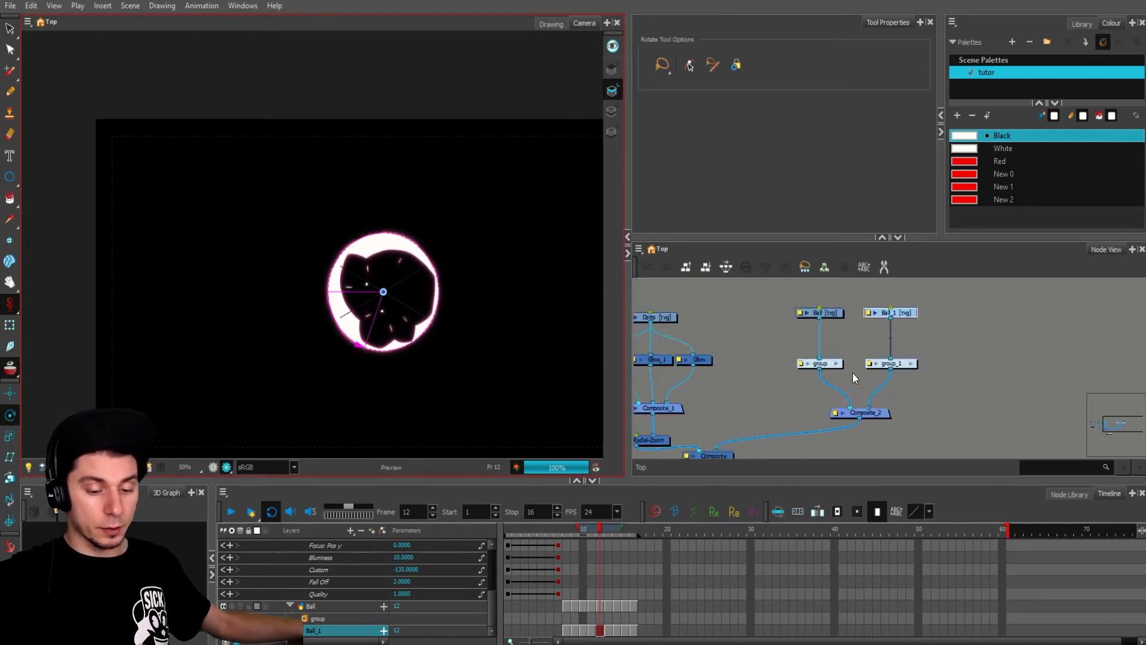
scroll(901, 378, down, 5)
scroll(776, 391, up, 5)
click(760, 383)
scroll(759, 375, down, 4)
drag(744, 376, 718, 372)
scroll(860, 361, up, 3)
scroll(770, 376, down, 3)
scroll(757, 374, up, 5)
scroll(702, 377, up, 1)
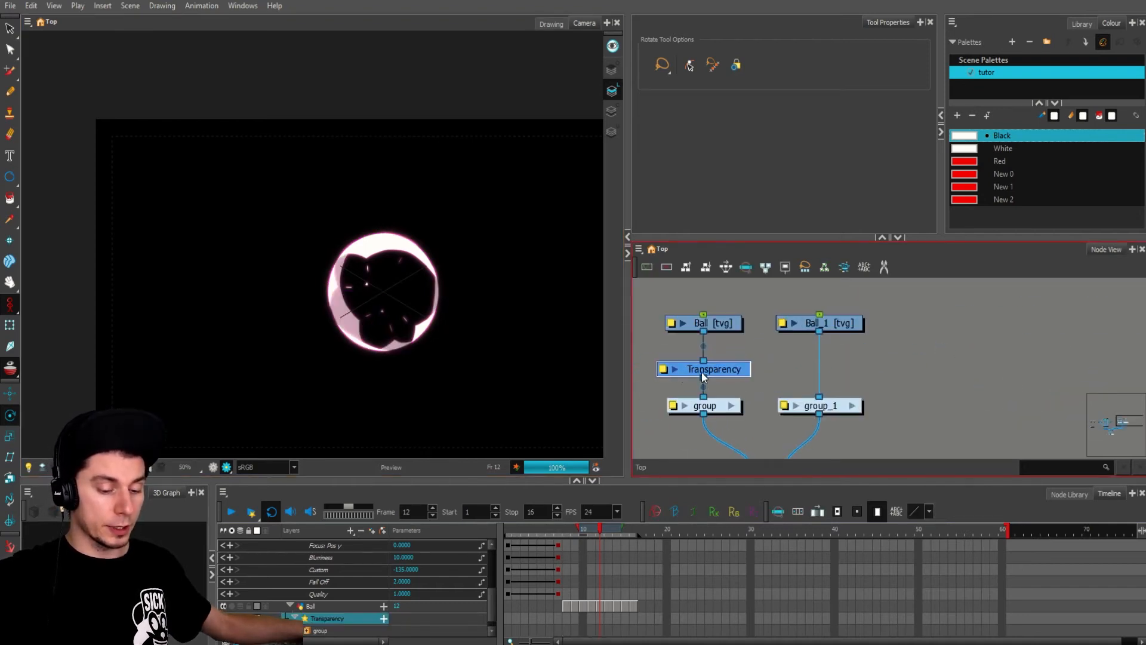
Step: Try transparency values of 84 and 13 on the Ball drawing, disabling Ball_1 temporarily to judge the effect
click(663, 370)
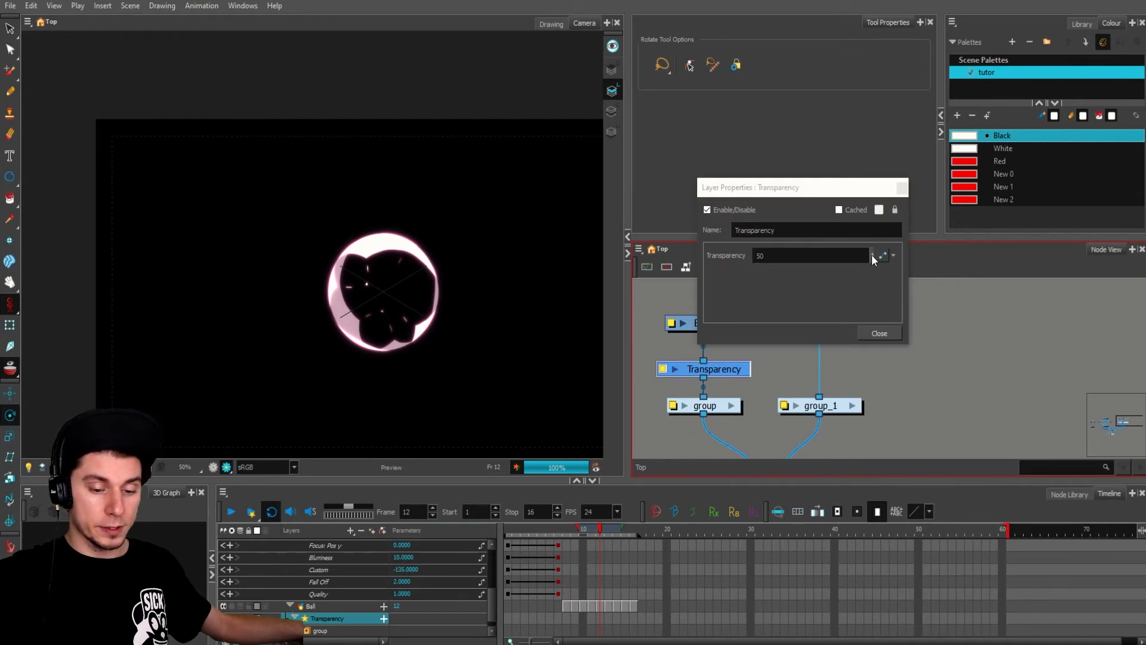
drag(867, 190, 867, 184)
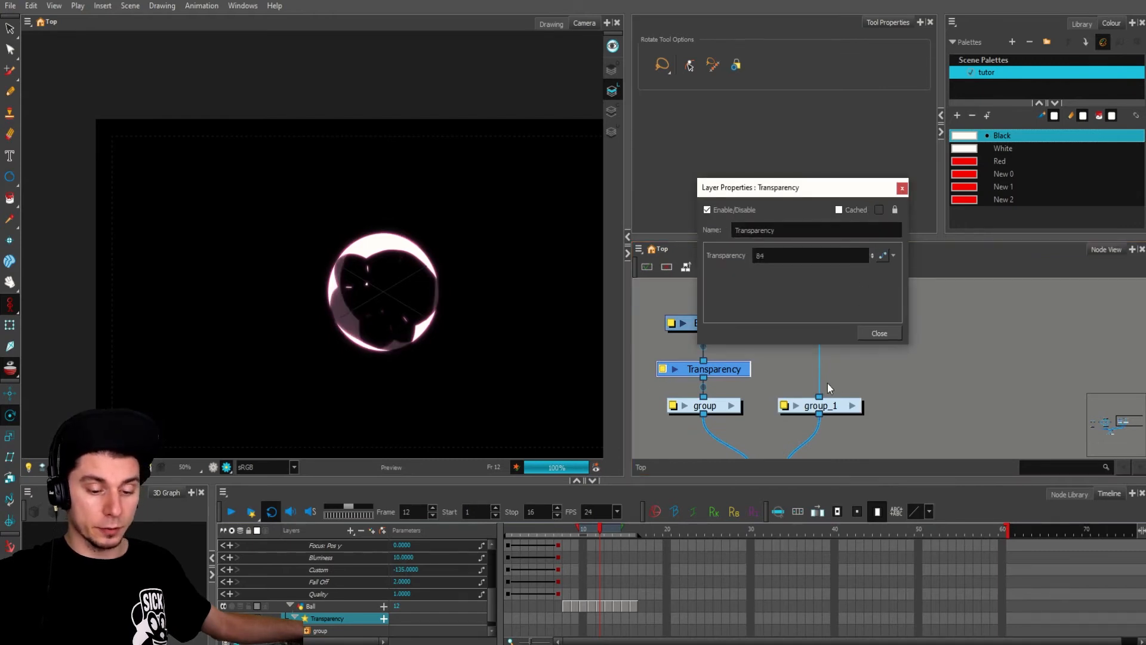
scroll(863, 384, down, 3)
click(870, 392)
key(d)
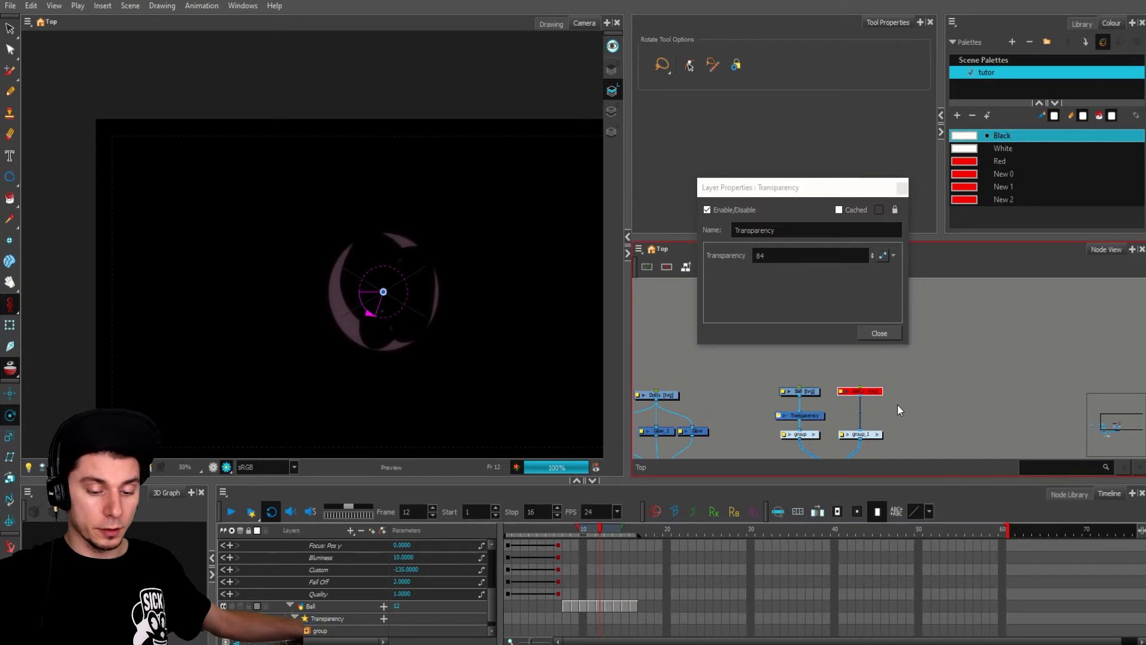
click(898, 404)
drag(872, 255, 872, 301)
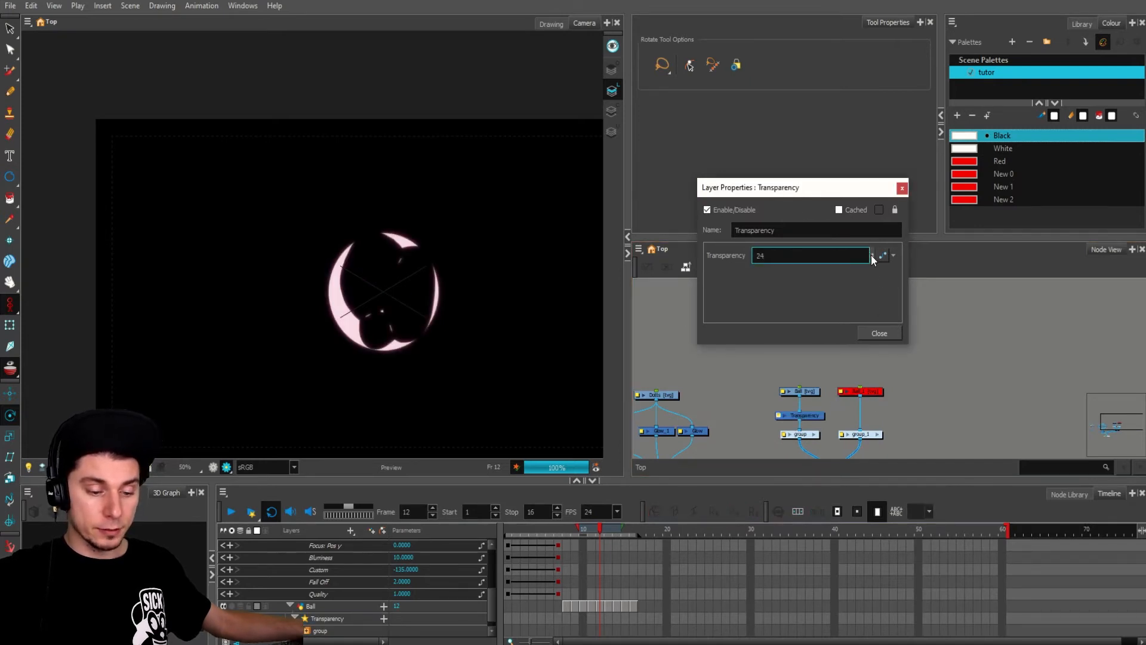
drag(872, 259, 873, 267)
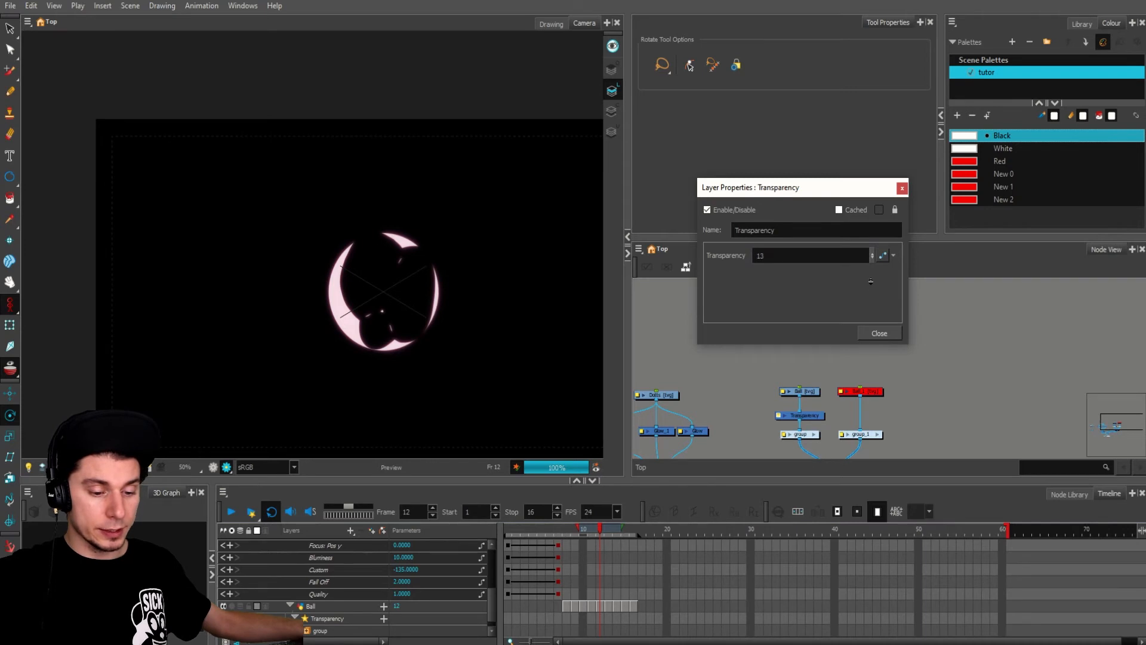
click(880, 333)
scroll(901, 379, down, 1)
click(910, 377)
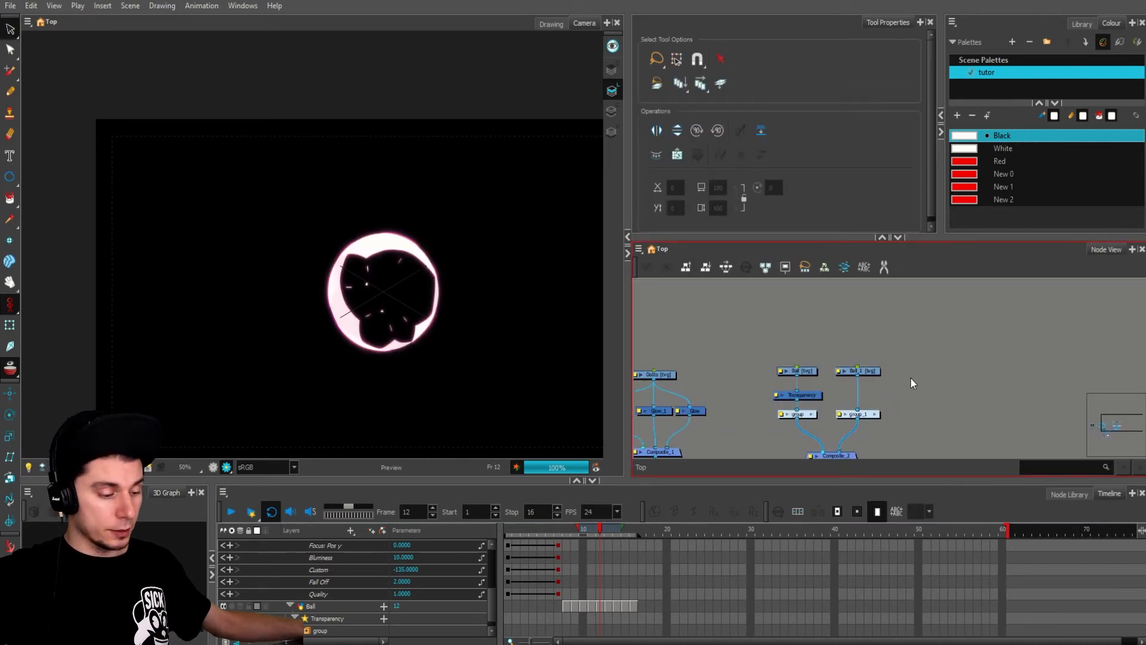
Step: Set the Ball drawing's Transparency node to 20
scroll(400, 330, up, 2)
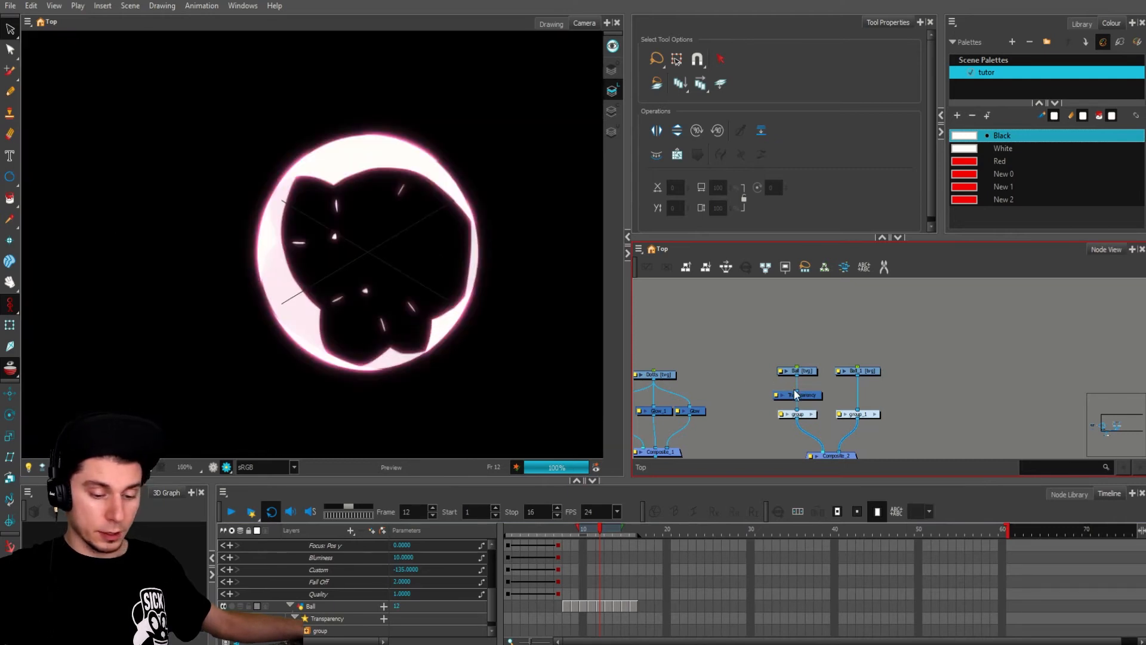
double_click(777, 396)
click(764, 255)
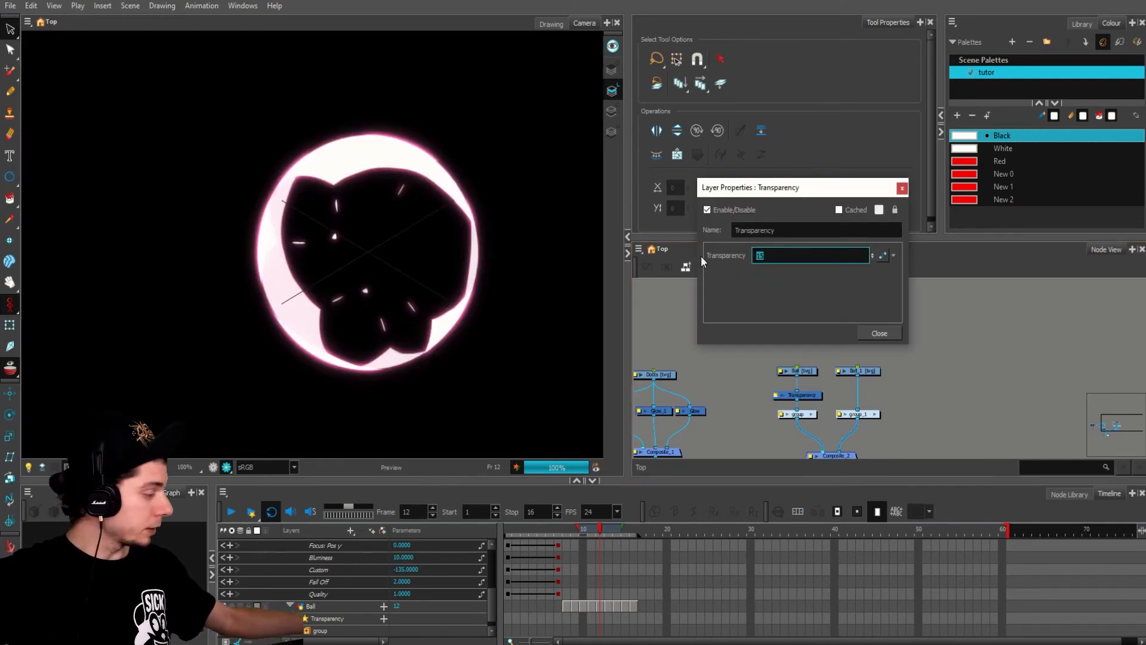
text(20)
click(879, 333)
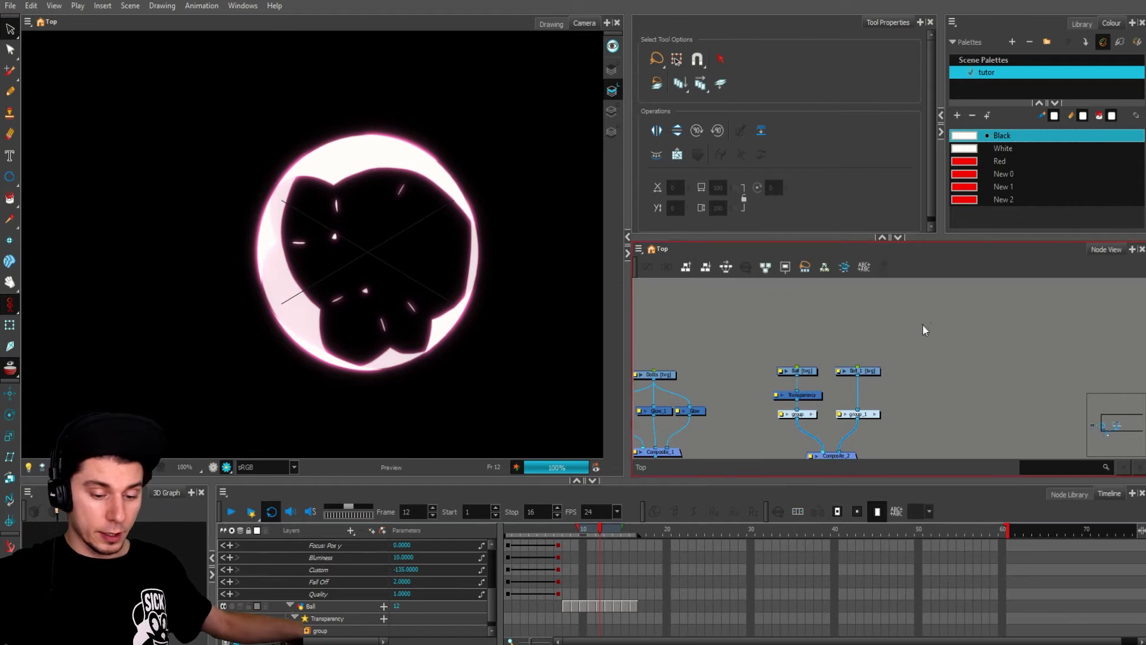
Step: Duplicate the Transparency node and connect the copy below group_1 in the Ball_1 branch
click(820, 394)
key(ctrl+c)
key(ctrl+v)
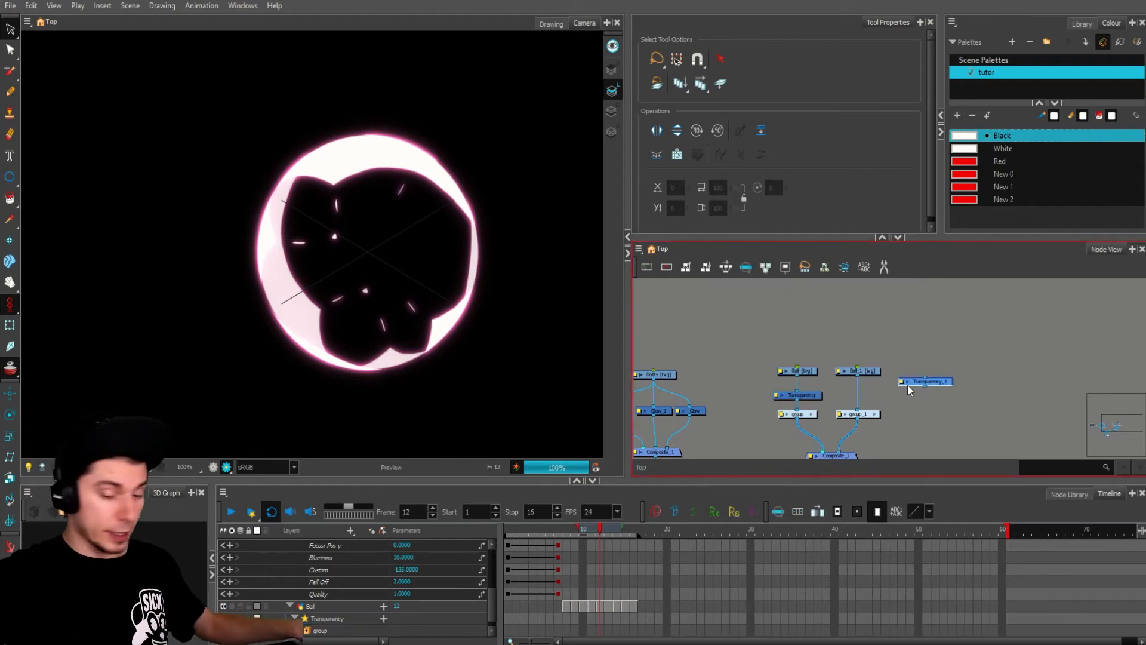
drag(940, 382, 867, 398)
drag(866, 440, 868, 416)
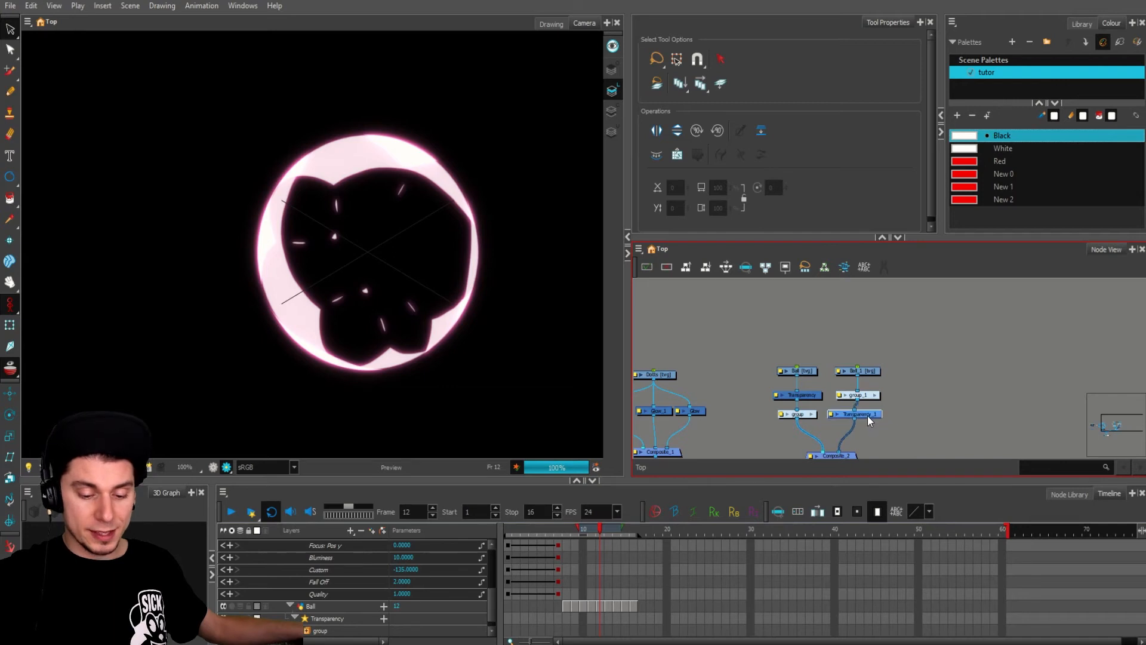
click(898, 426)
Step: Set the Ball_1 branch's Transparency_1 node to 75
scroll(889, 424, up, 3)
drag(905, 295, 837, 362)
double_click(795, 412)
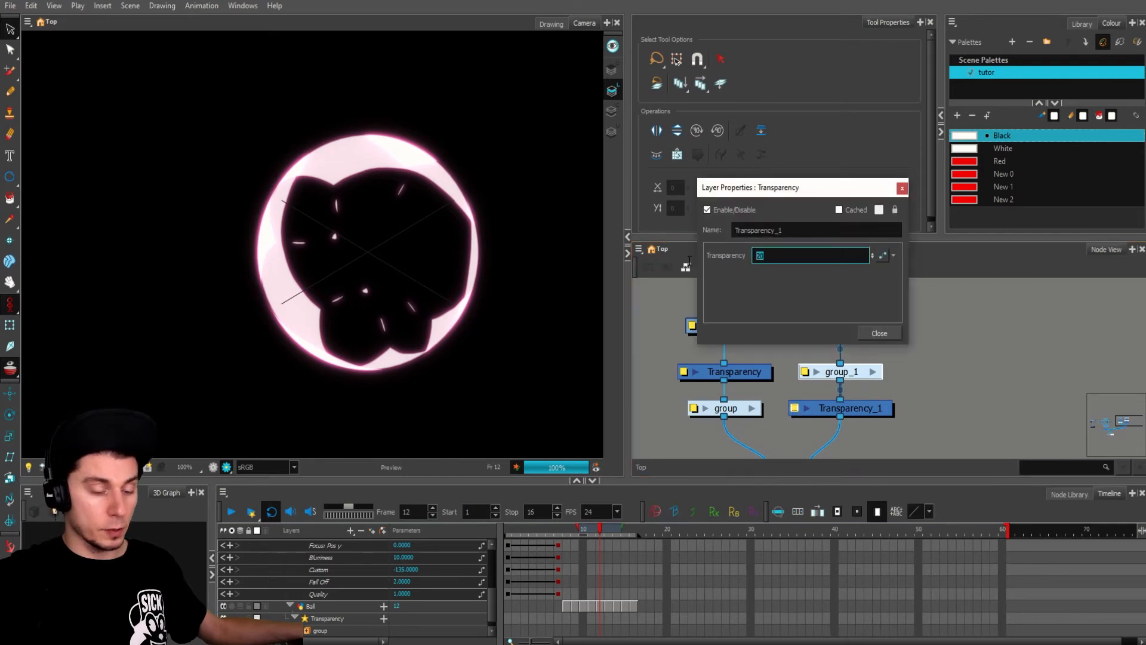
text(75)
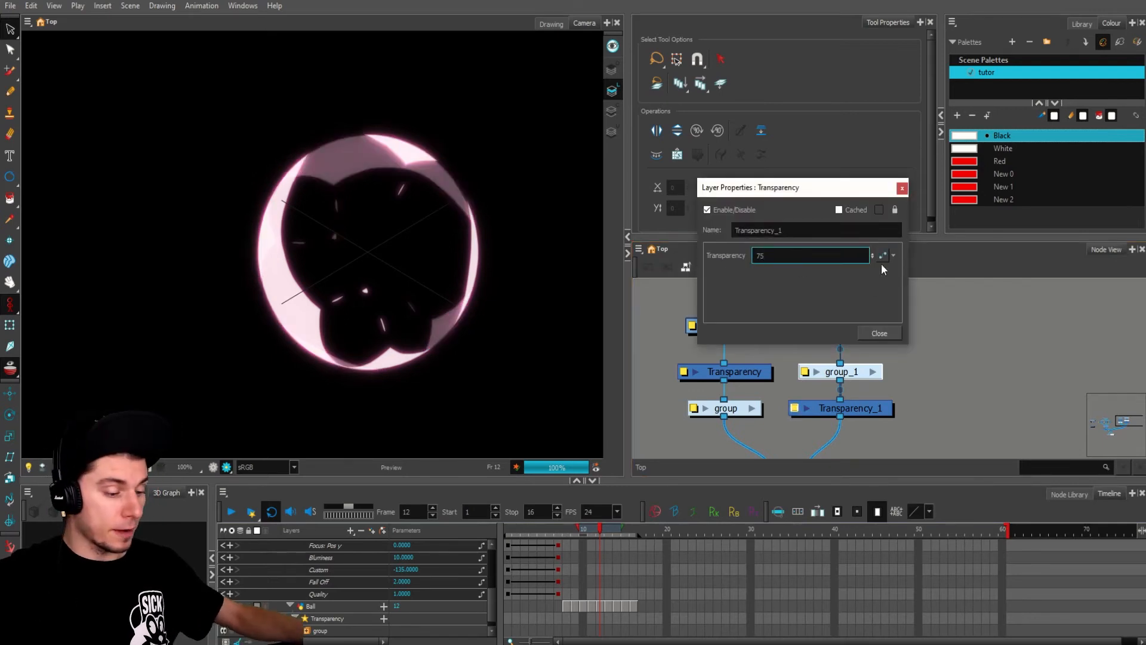
click(902, 188)
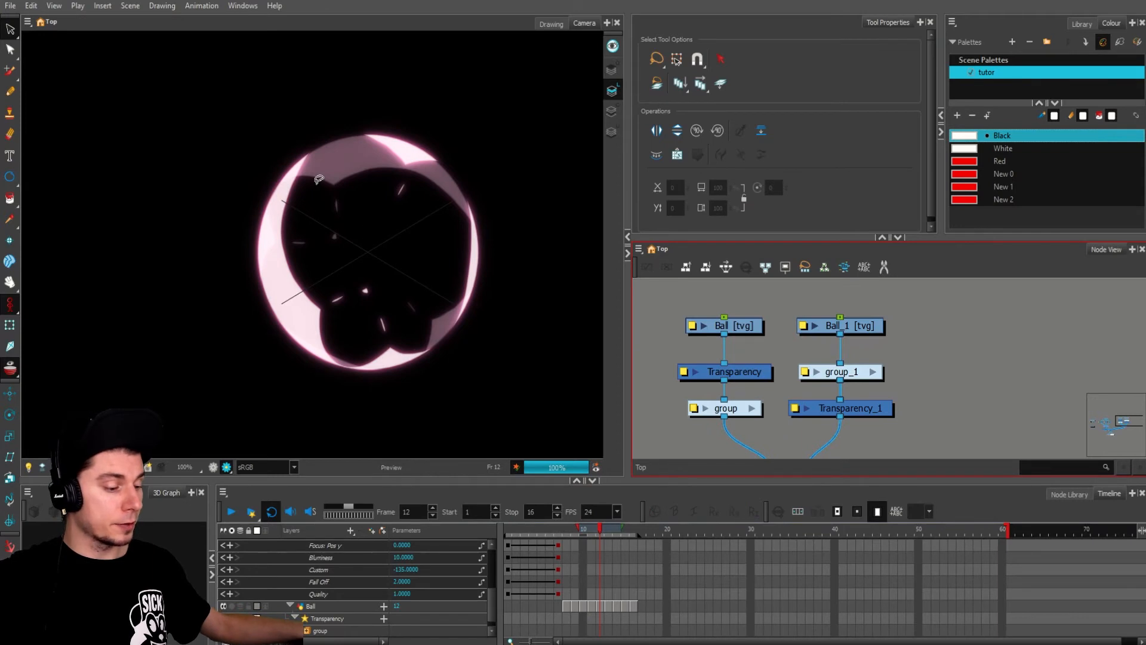
Step: Step back and forth through the first 12 frames to review the glowing ball animation in the rendered camera view
scroll(313, 318, down, 3)
scroll(420, 303, down, 5)
scroll(415, 303, up, 4)
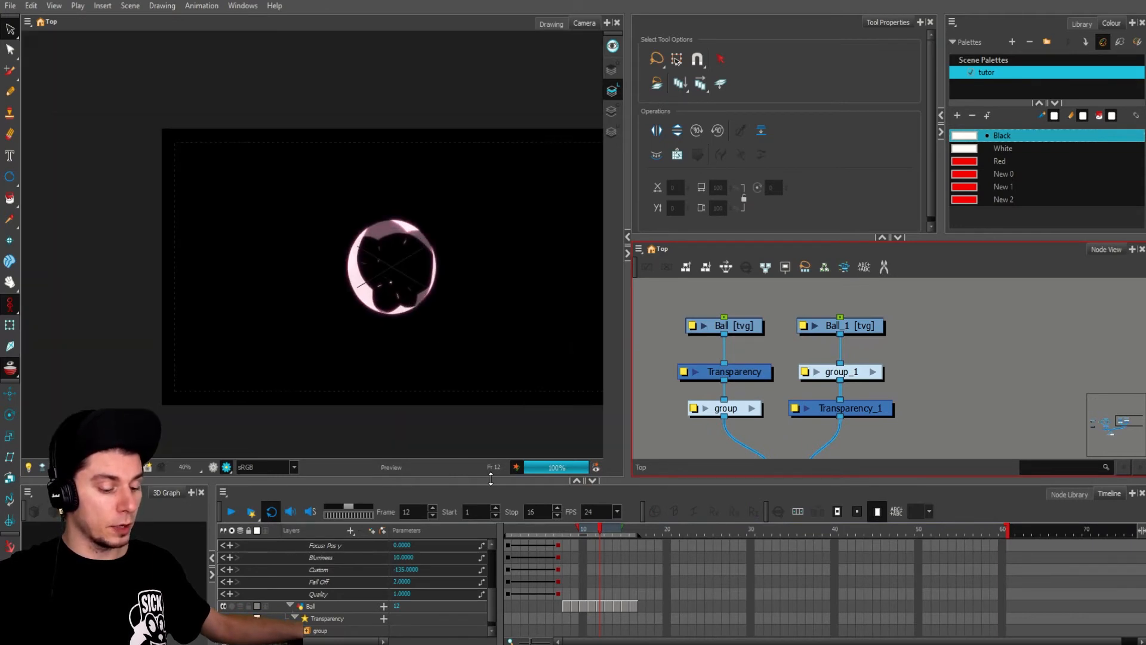
click(527, 530)
key(period)
key(period)
key(period)
key(period)
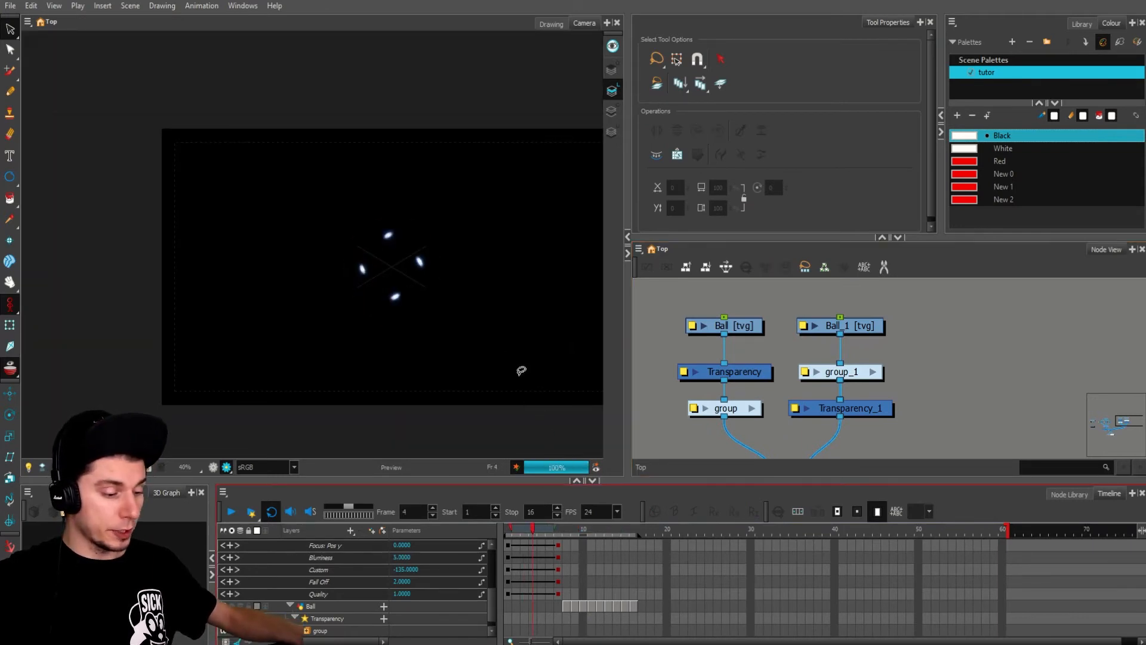
key(period)
key(period)
key(period)
key(period)
key(period)
key(comma)
key(comma)
key(comma)
key(comma)
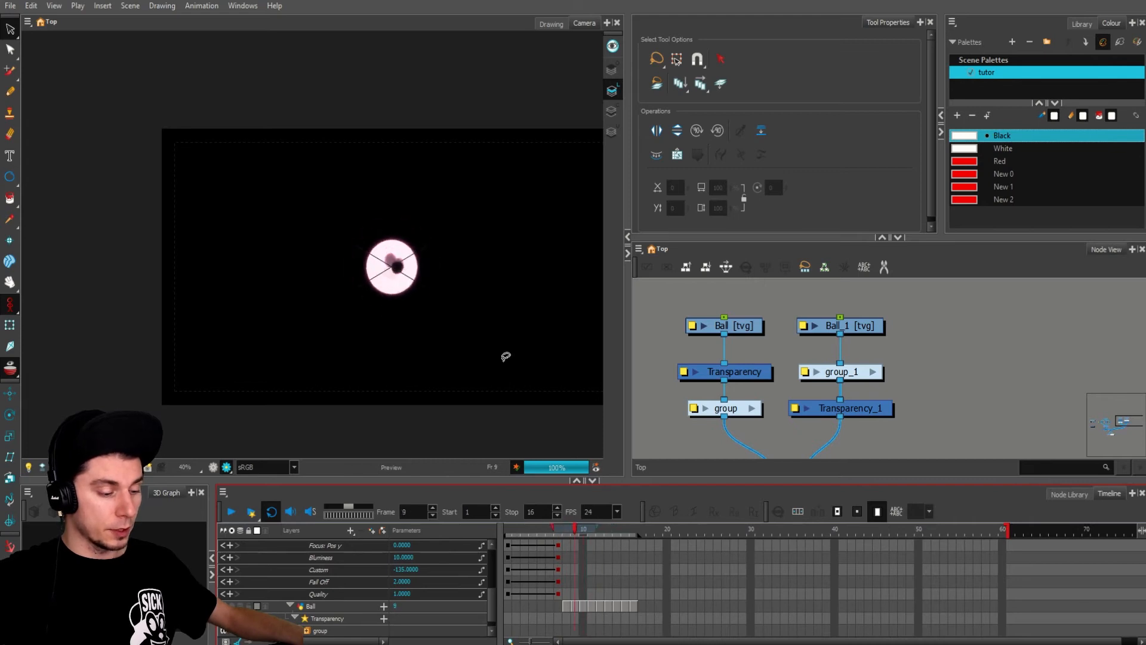
key(period)
key(period)
key(period)
key(period)
key(period)
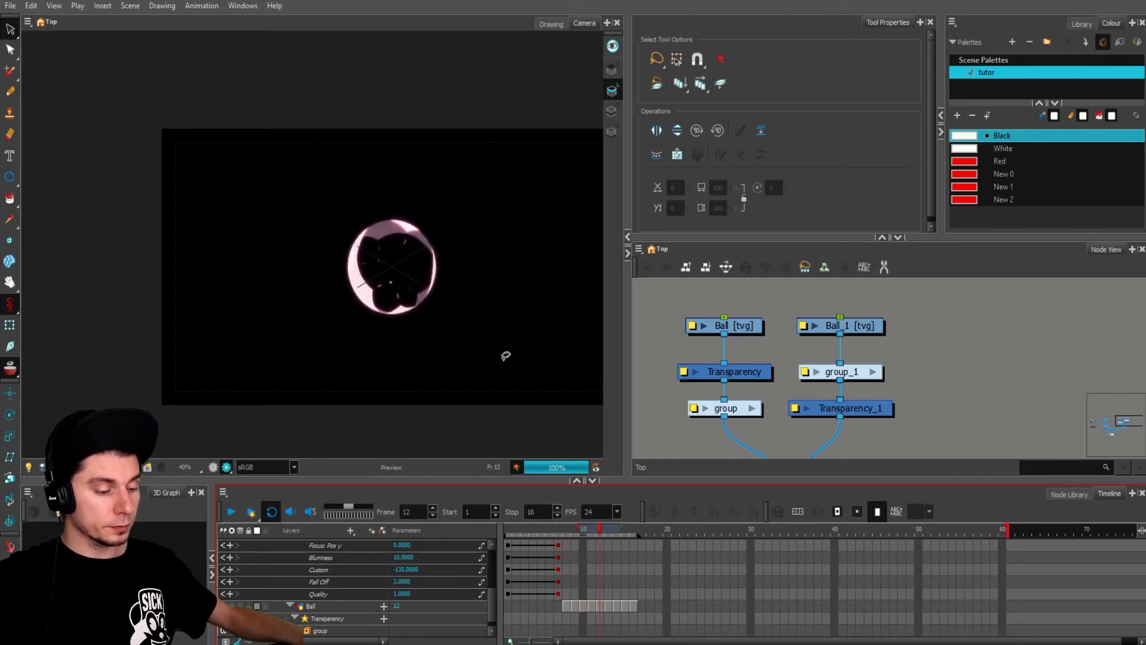
key(comma)
key(comma)
key(comma)
key(comma)
key(period)
key(period)
key(period)
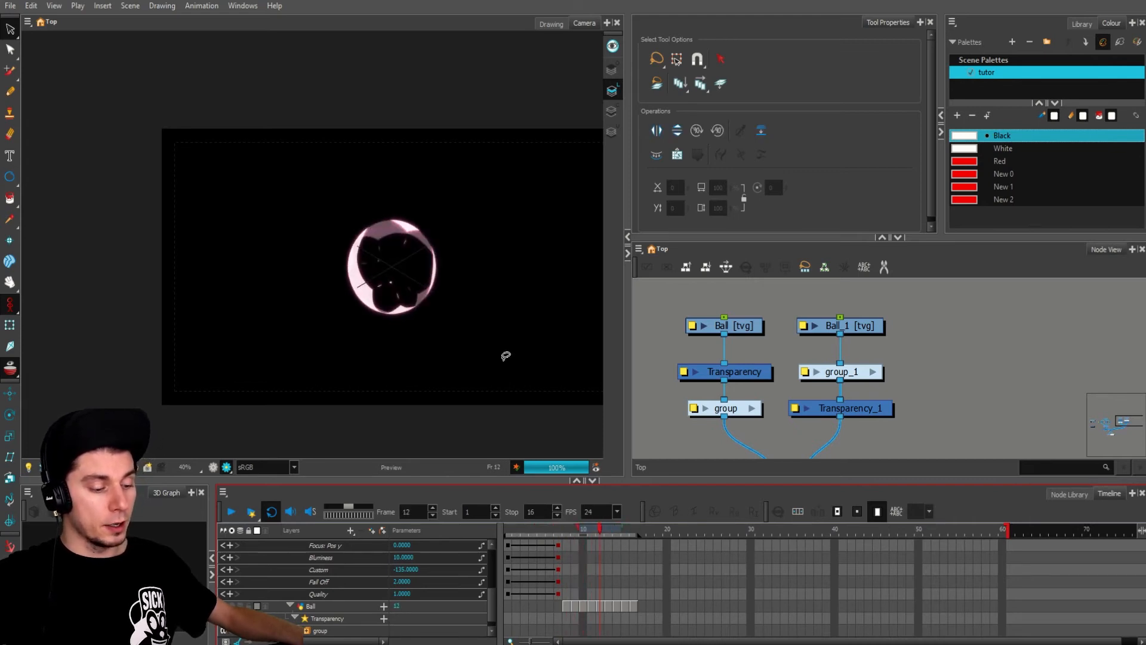
key(comma)
key(comma)
key(period)
Step: Switch the camera view from render preview to the standard working view and go to frame 8
scroll(972, 373, down, 5)
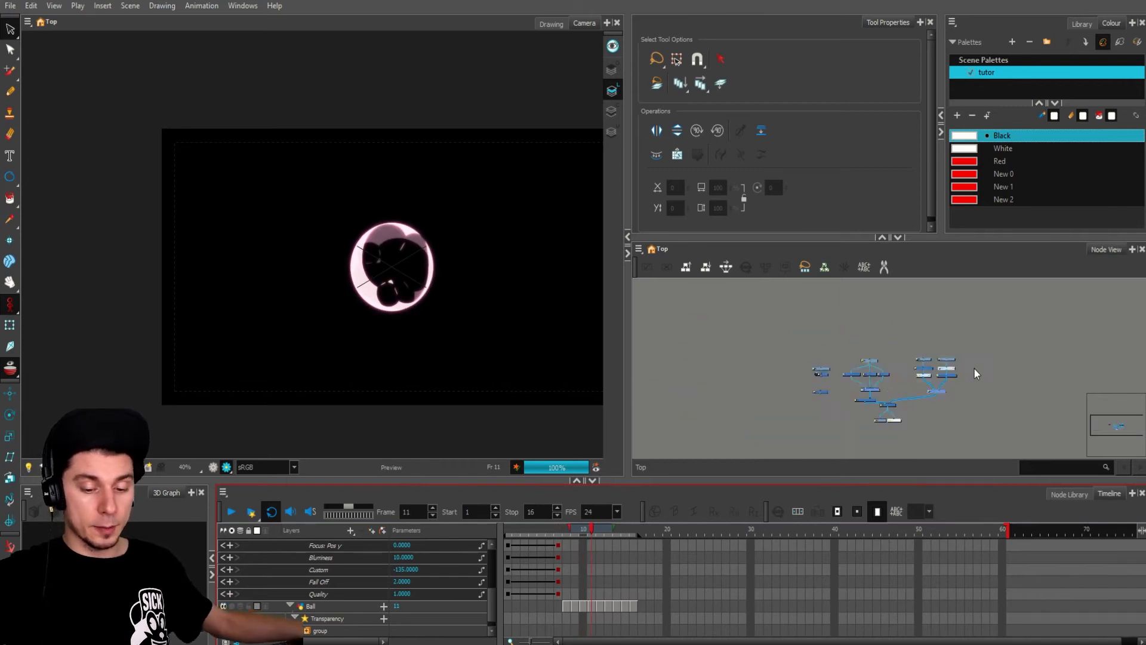
click(212, 467)
drag(436, 253, 518, 245)
scroll(518, 245, down, 2)
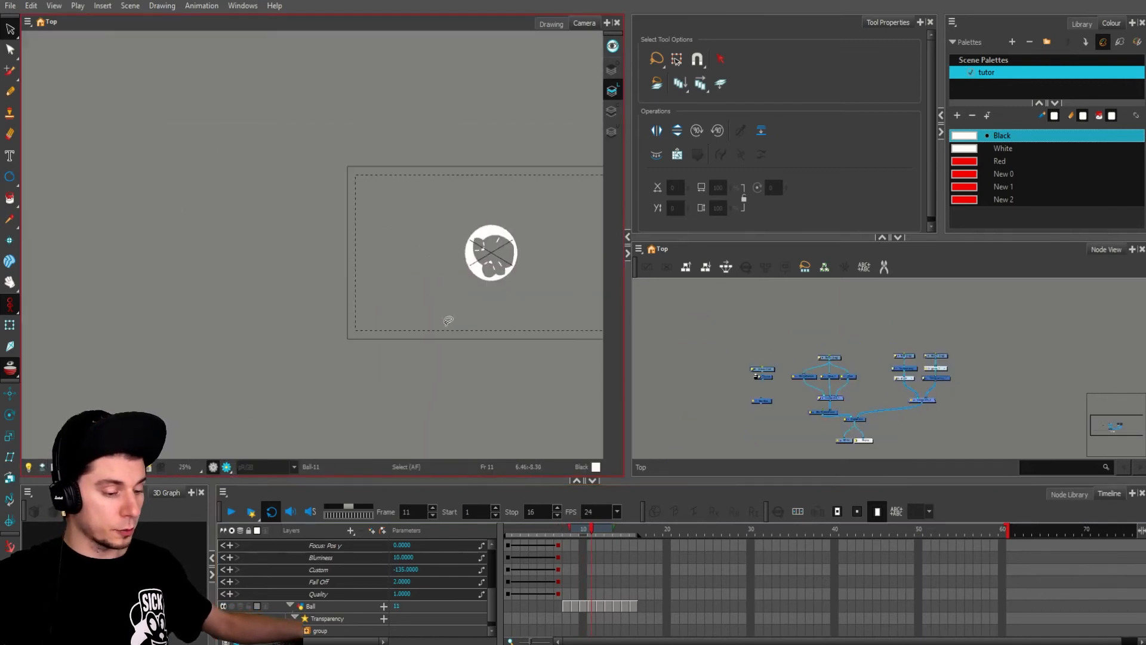
click(561, 531)
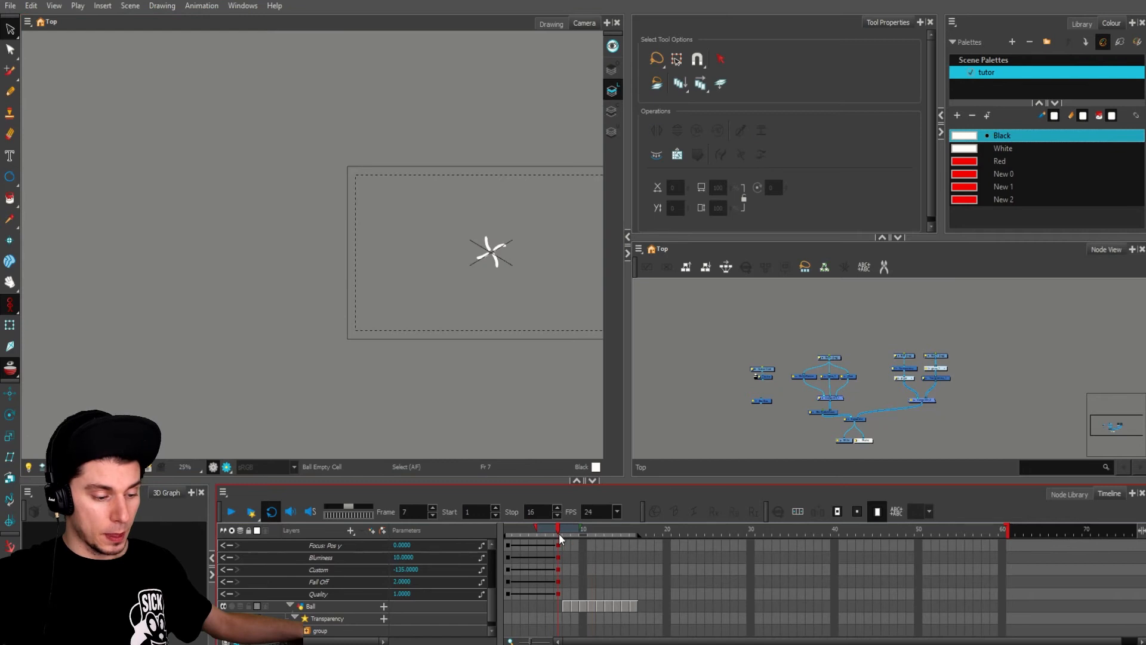
scroll(720, 385, up, 3)
Step: Add a vector drawing layer named bullets
click(786, 386)
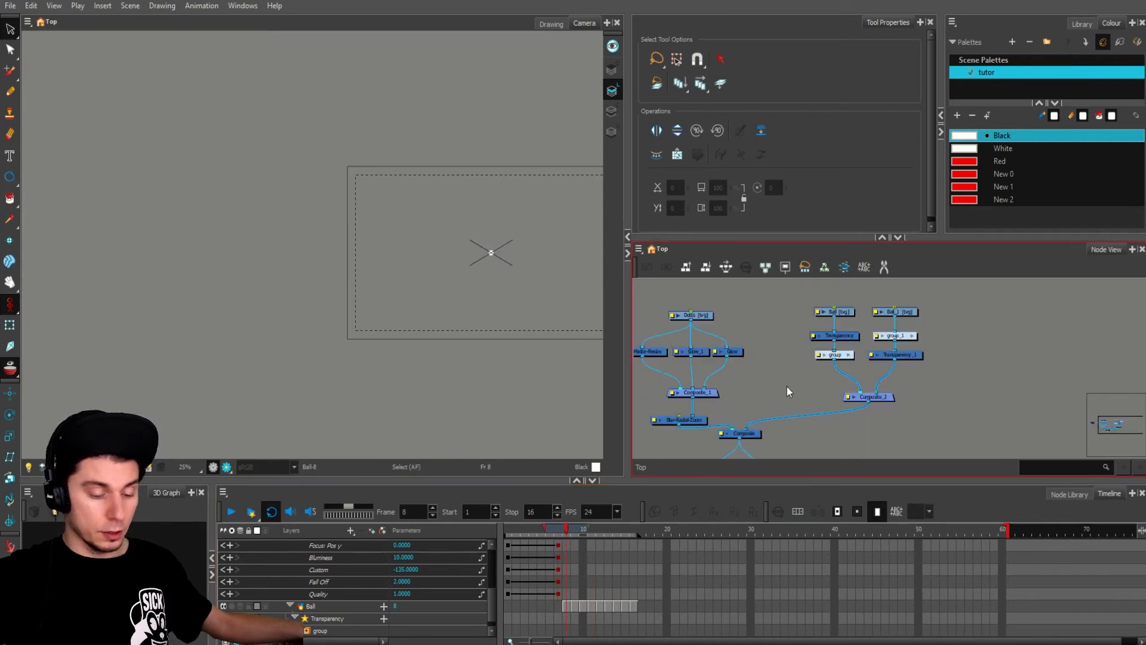
key(ctrl+r)
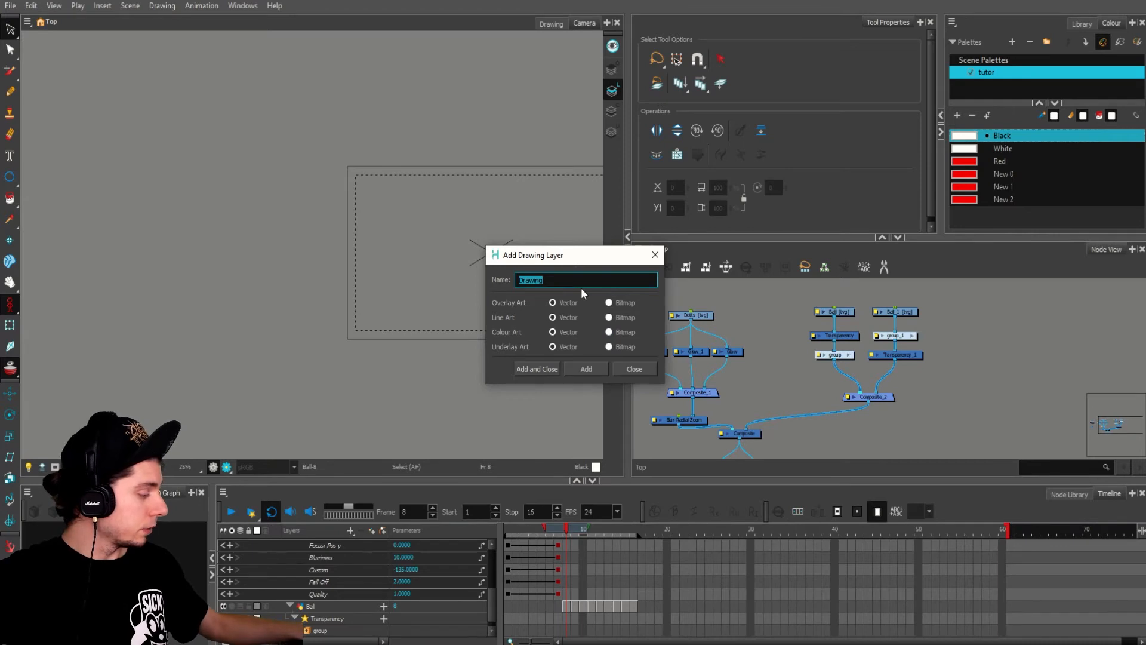
text(bulle)
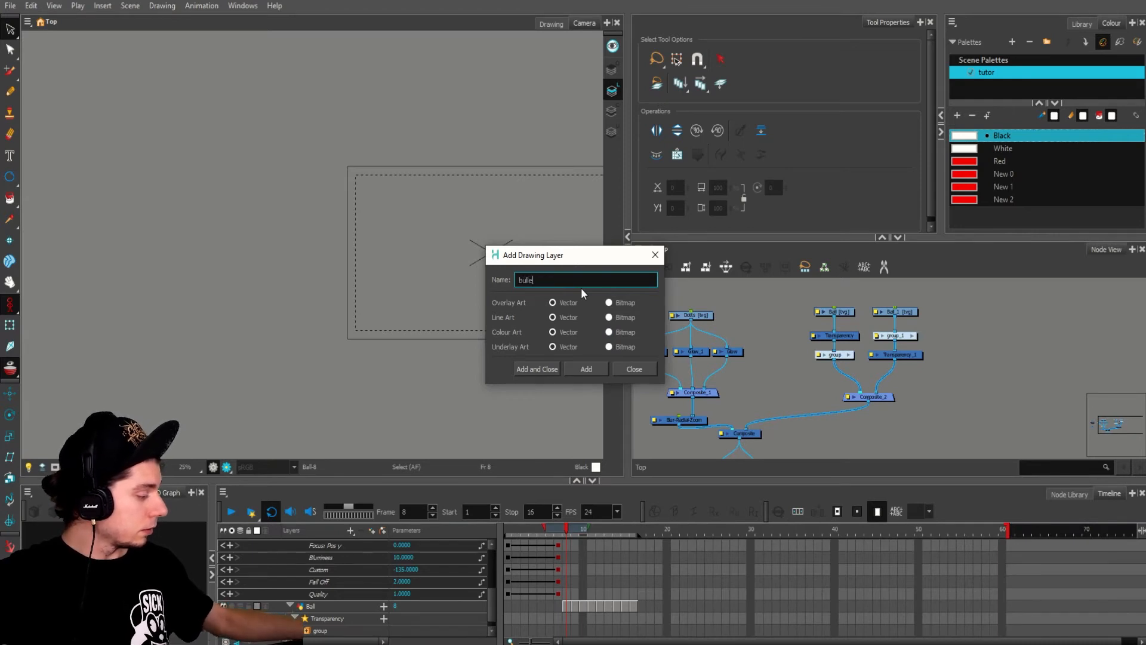
text(ts)
click(587, 369)
click(627, 370)
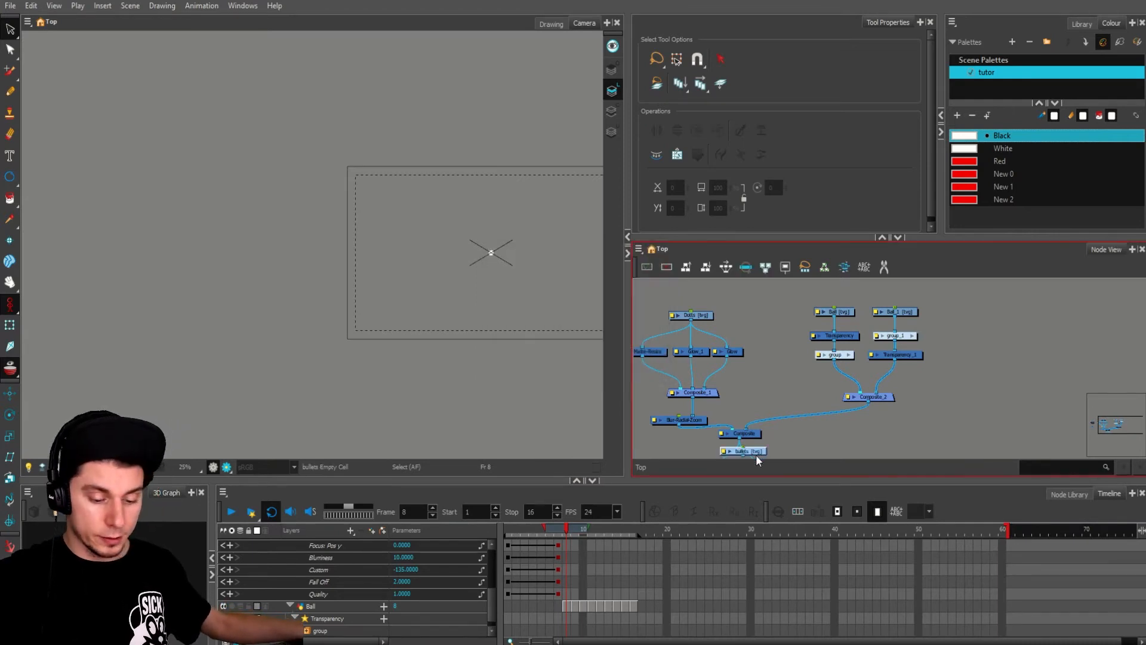
Step: Make room beside the Ball nodes, duplicate their composite, and route the bullets drawing through the copy into the main Composite
drag(817, 298, 829, 399)
click(1002, 406)
click(976, 405)
key(ctrl+c)
key(ctrl+v)
drag(741, 428, 740, 429)
drag(792, 381, 824, 392)
drag(833, 339, 836, 341)
Step: Check the Black swatch's white colour and target frame 8 of the bullets layer for brush drawing
key(alt+b)
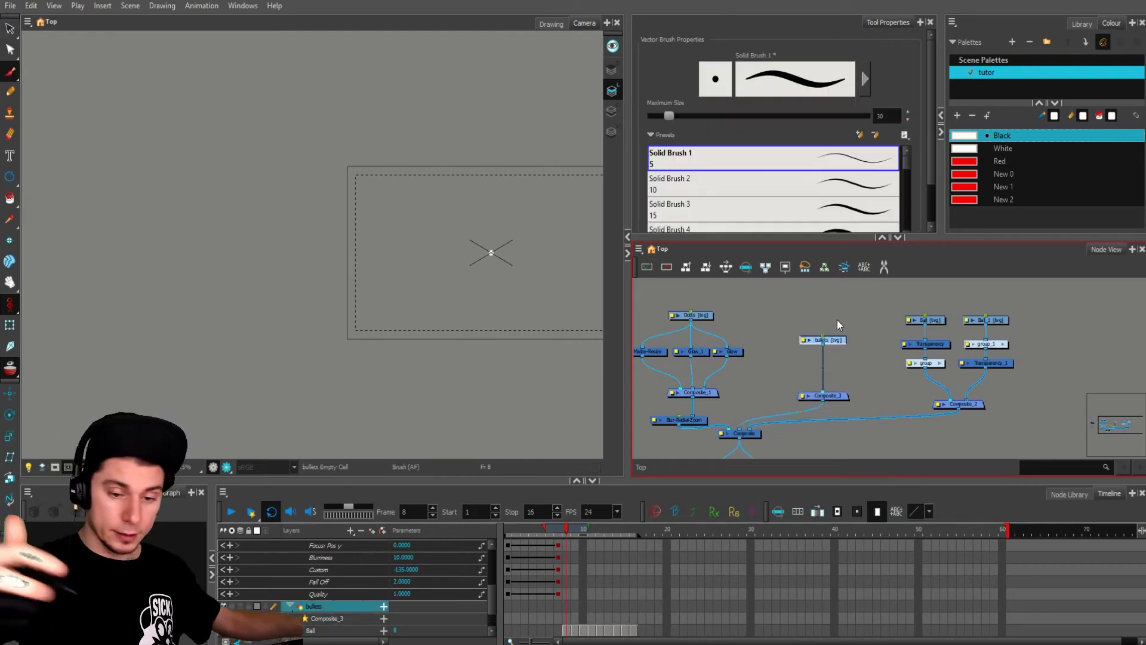
click(973, 136)
double_click(973, 136)
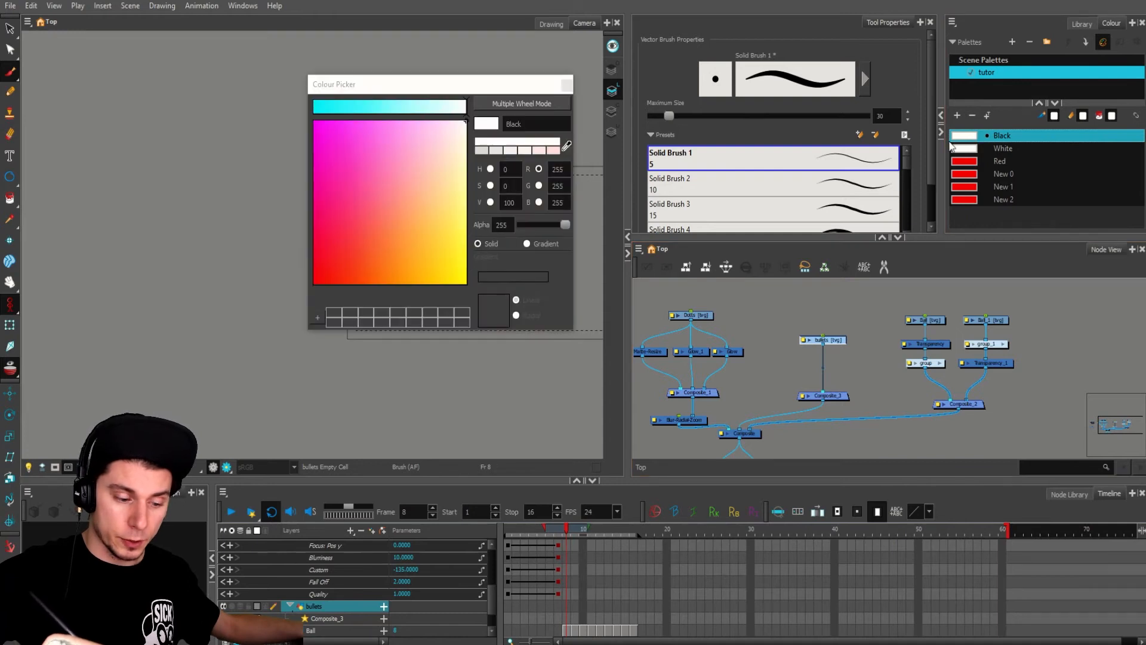
click(567, 84)
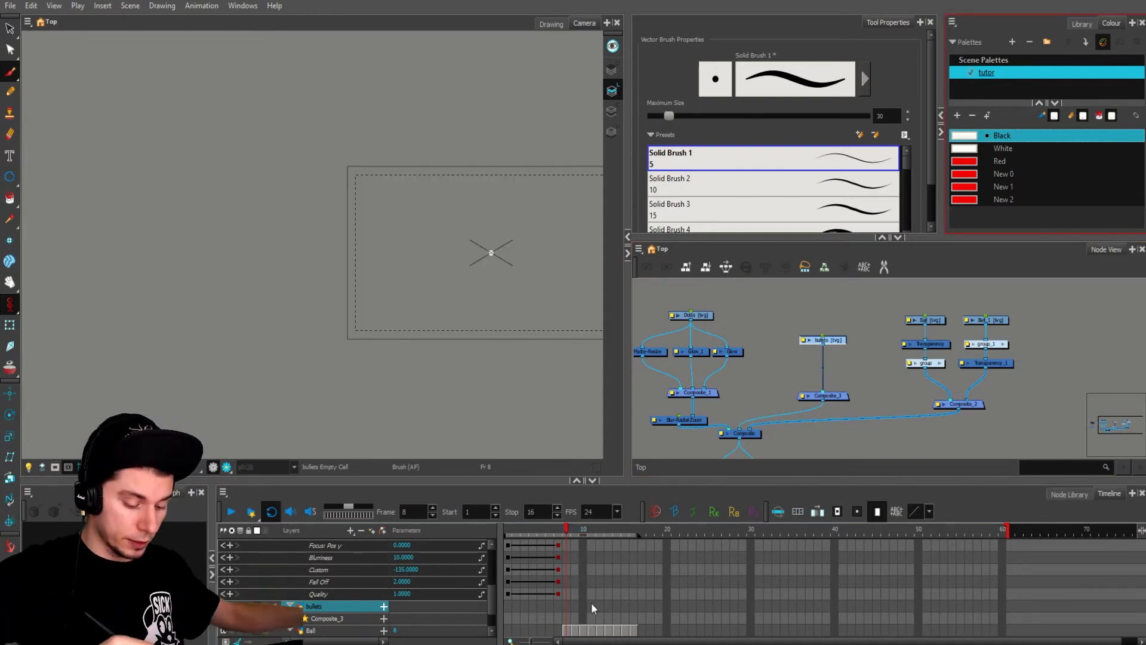
click(565, 604)
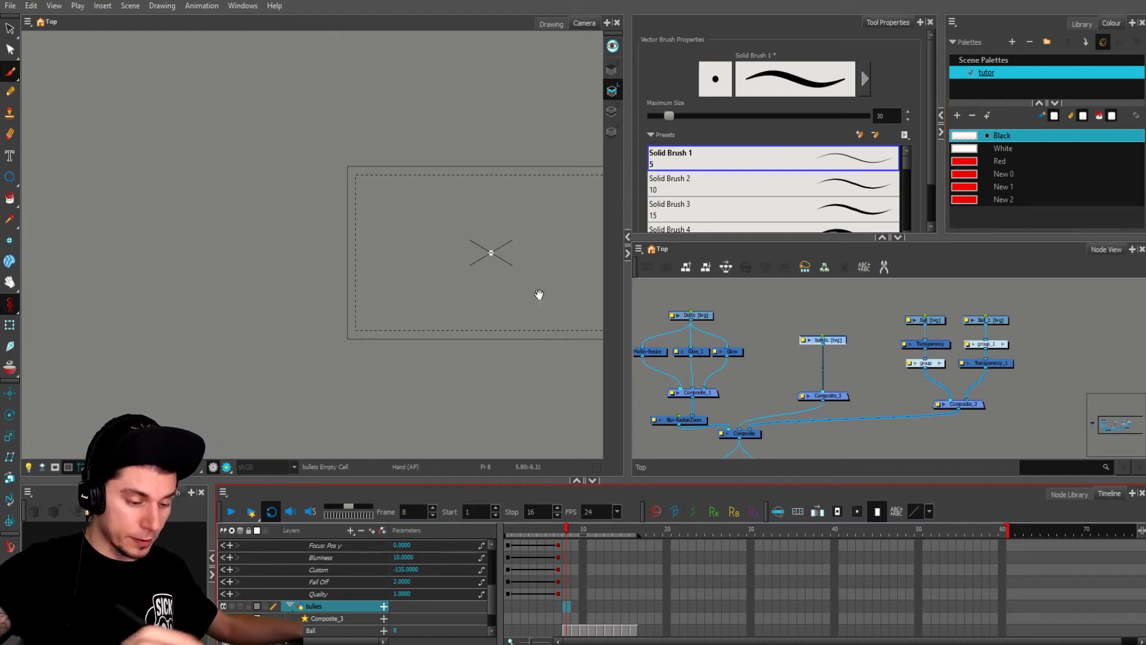
scroll(537, 295, up, 3)
drag(512, 379, 380, 291)
scroll(381, 292, up, 2)
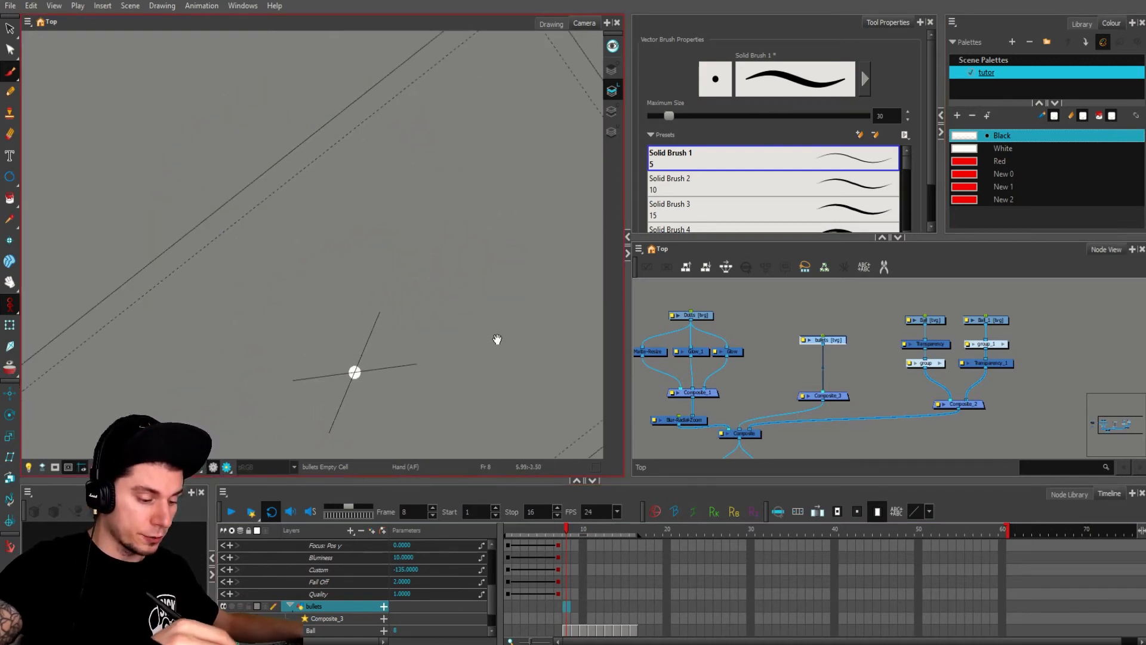
mouse_move(497, 336)
mouse_down()
mouse_move(460, 179)
mouse_move(358, 107)
mouse_move(445, 173)
mouse_up()
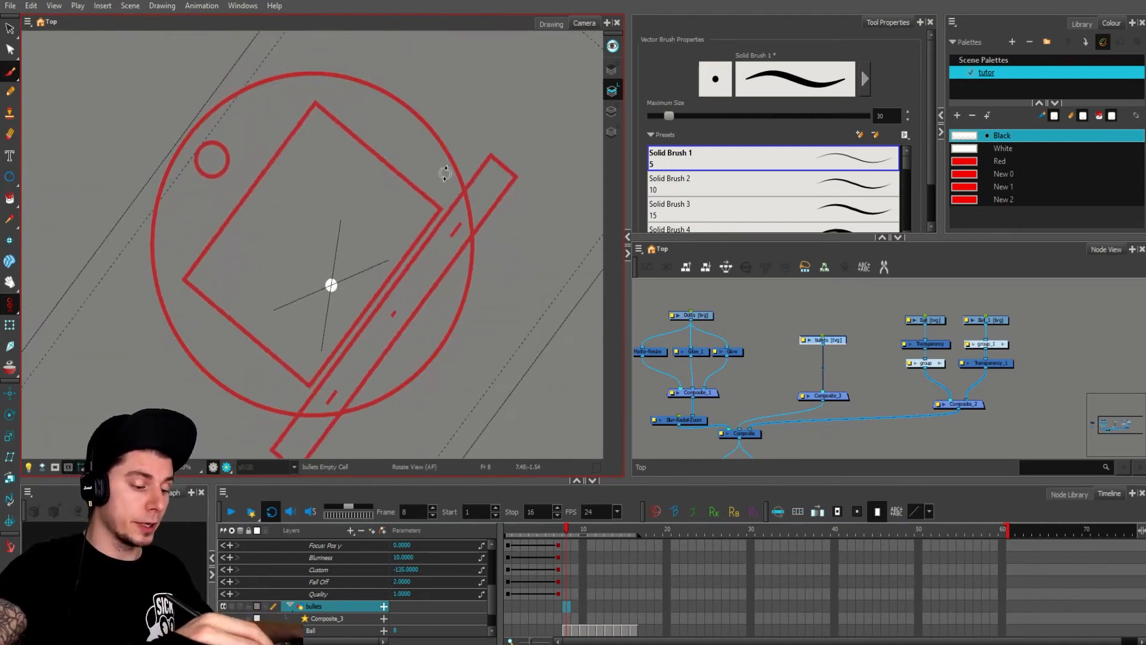
mouse_move(456, 95)
mouse_down()
mouse_move(371, 384)
mouse_move(491, 294)
mouse_move(333, 389)
mouse_move(452, 393)
mouse_move(328, 389)
mouse_up()
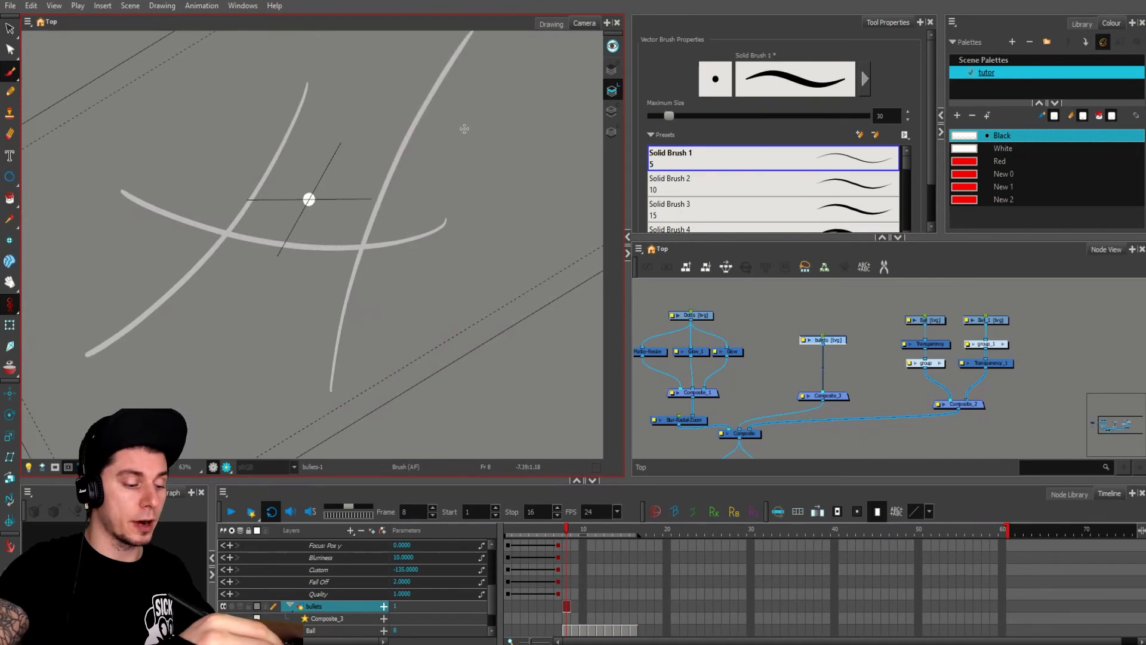
mouse_move(505, 138)
mouse_down()
mouse_move(447, 365)
mouse_move(303, 113)
mouse_move(427, 355)
mouse_move(458, 252)
mouse_move(437, 174)
mouse_move(351, 260)
mouse_move(383, 252)
mouse_up()
key(alt+s)
key(Delete)
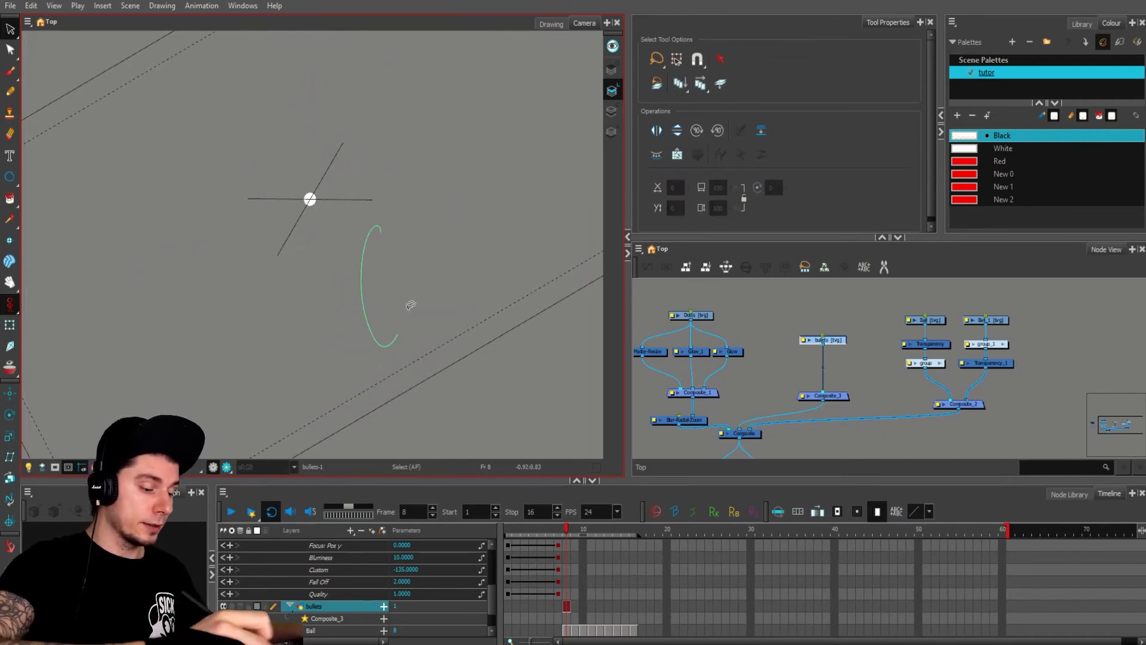
key(shift+x)
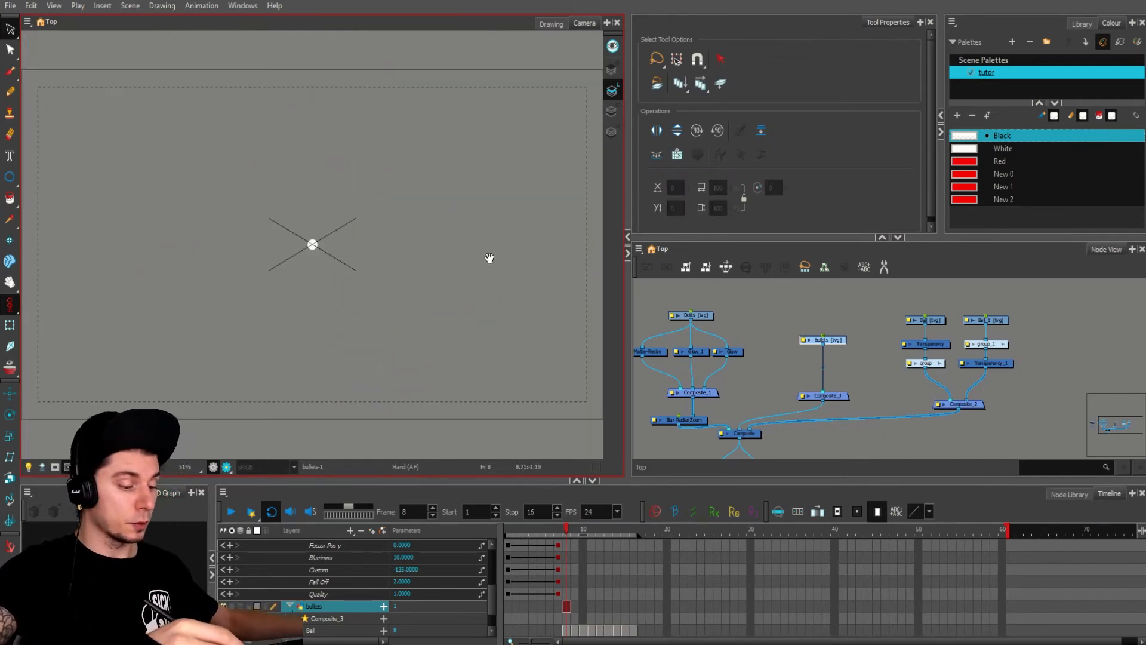
Step: Draw the outline of a slender, pointed bullet shooting out diagonally from the small ball on frame 8 of the bullets layer
key(2)
key(2)
key(2)
key(2)
drag(489, 258, 435, 291)
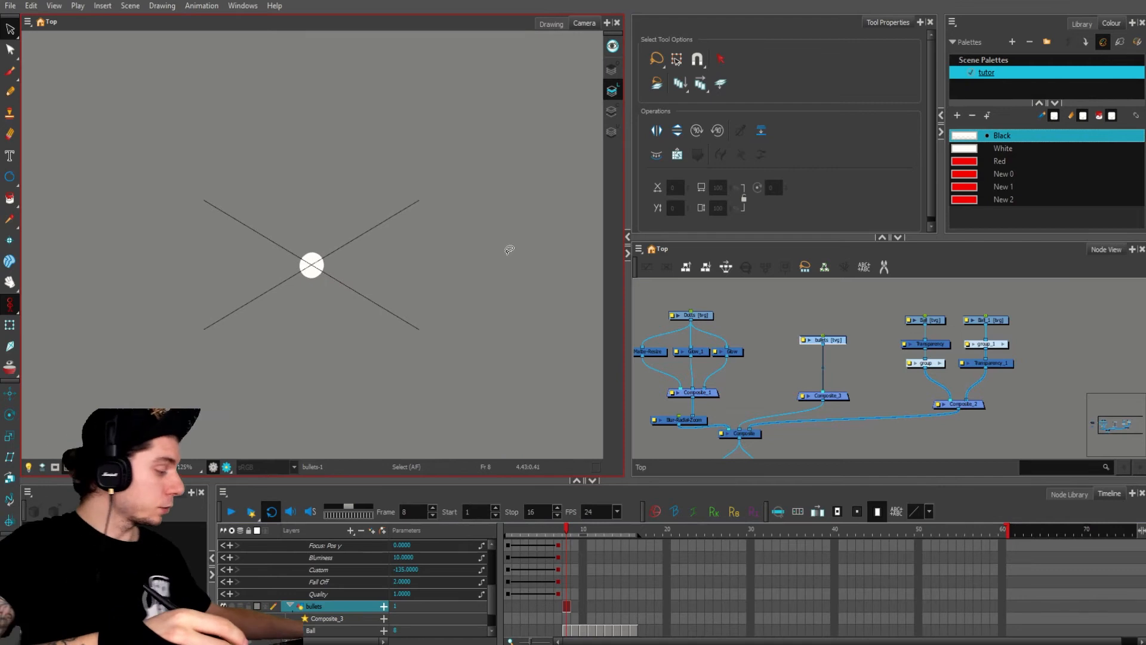
key(alt+b)
mouse_move(502, 266)
mouse_down()
mouse_move(514, 236)
mouse_move(495, 164)
mouse_up()
key(2)
key(2)
key(2)
drag(509, 241, 497, 295)
mouse_move(326, 337)
mouse_down()
mouse_move(383, 160)
mouse_move(422, 97)
mouse_move(340, 283)
mouse_move(398, 104)
mouse_move(363, 163)
mouse_move(433, 32)
mouse_move(379, 225)
mouse_move(334, 319)
mouse_up()
key(1)
key(1)
key(2)
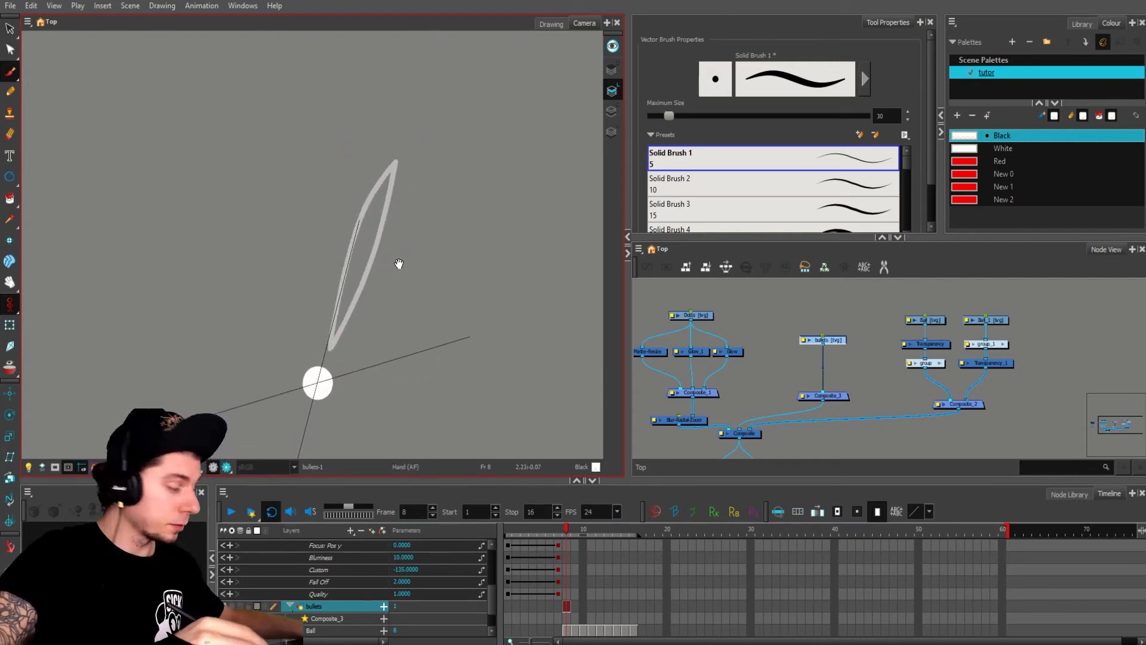
Step: Fill the bullet outline on frame 8 with the white Black swatch
drag(360, 234, 358, 276)
key(i)
click(370, 248)
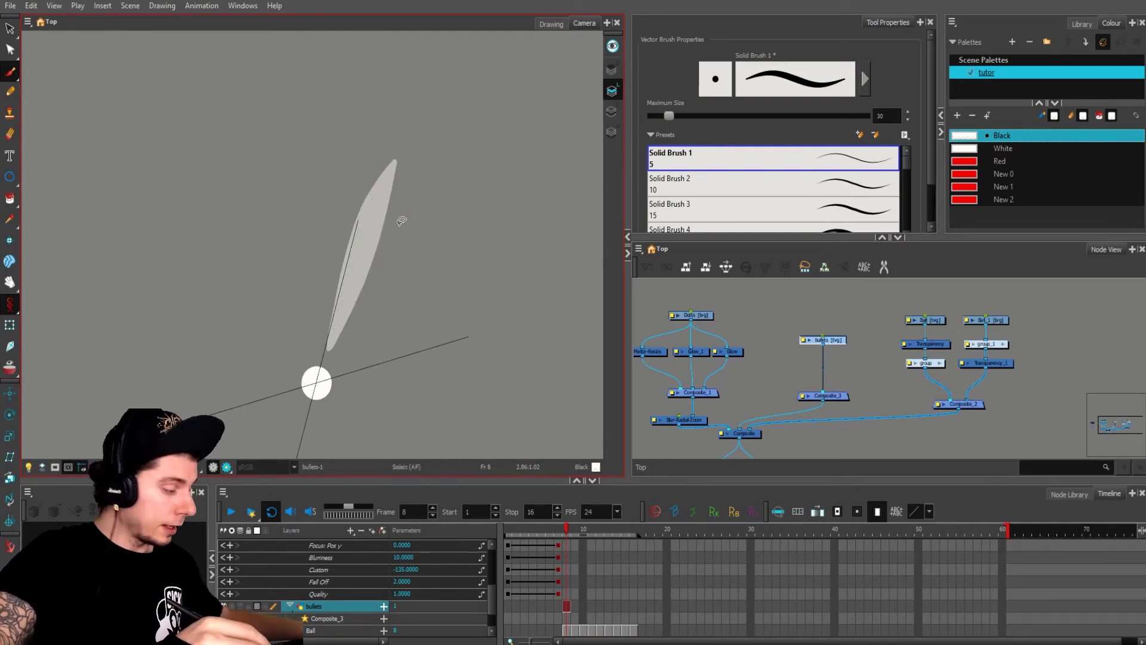
key(ctrl+z)
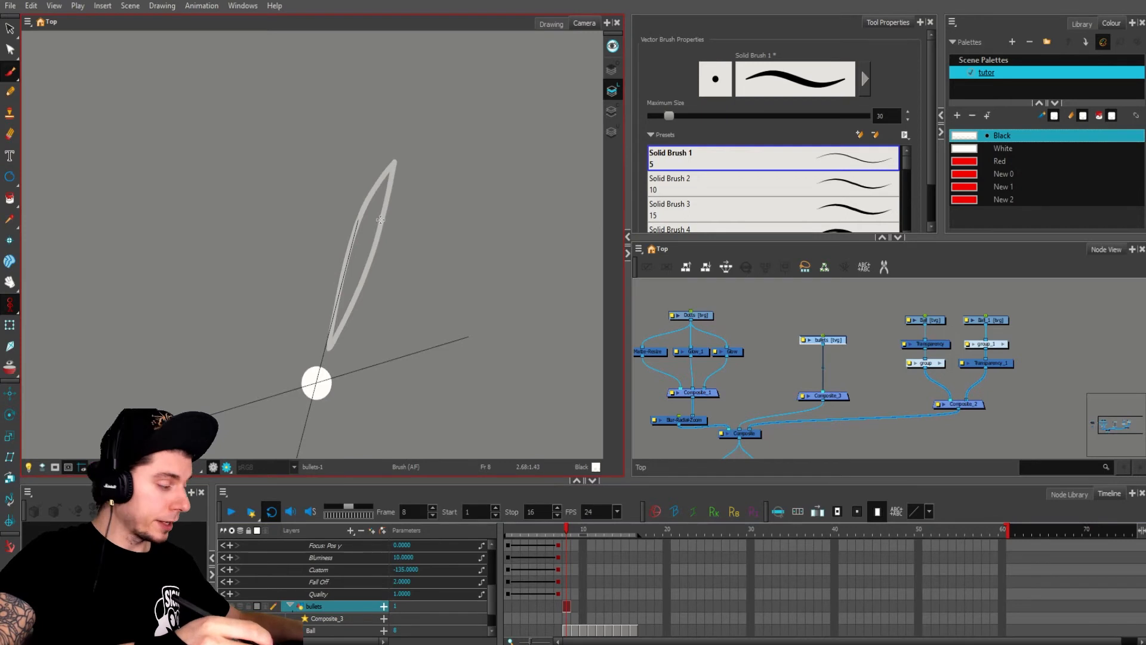
drag(365, 310, 390, 280)
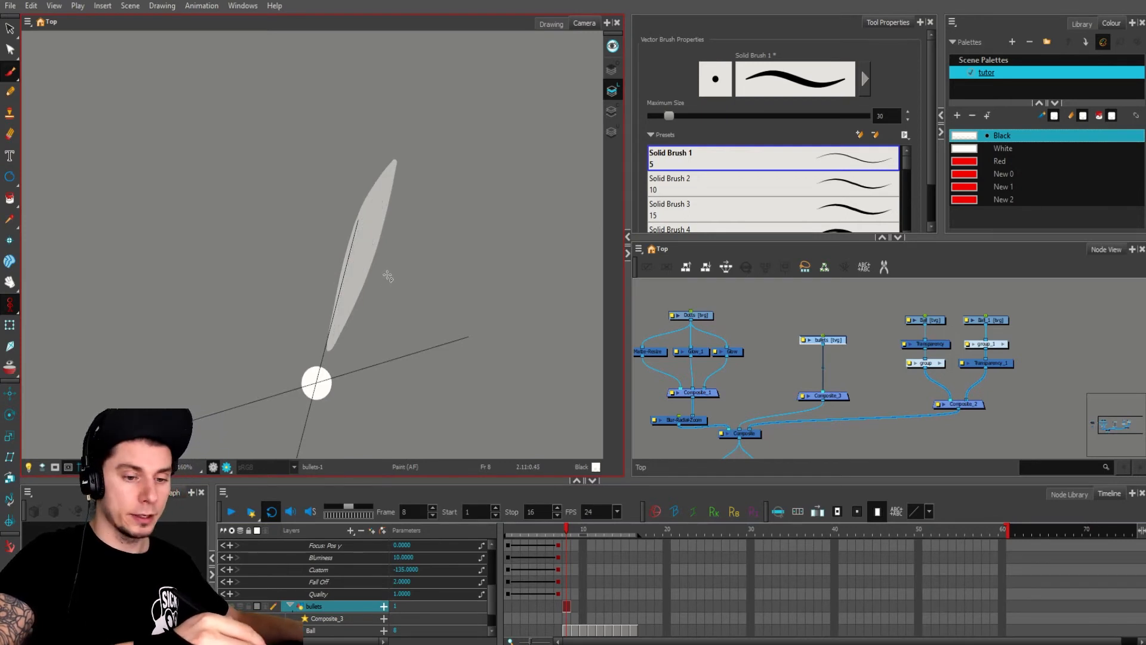
Step: Enable the brush's Auto-Fill and turn on Onion Skin for drawing on frame 9 of the bullets layer
drag(929, 85, 927, 138)
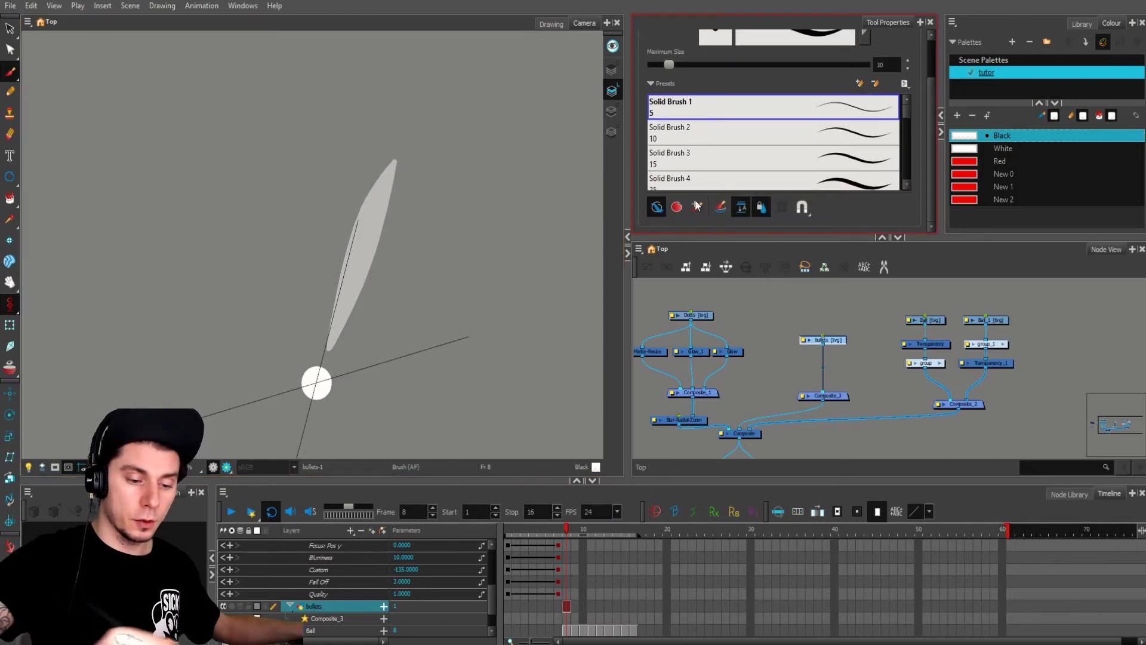
click(673, 208)
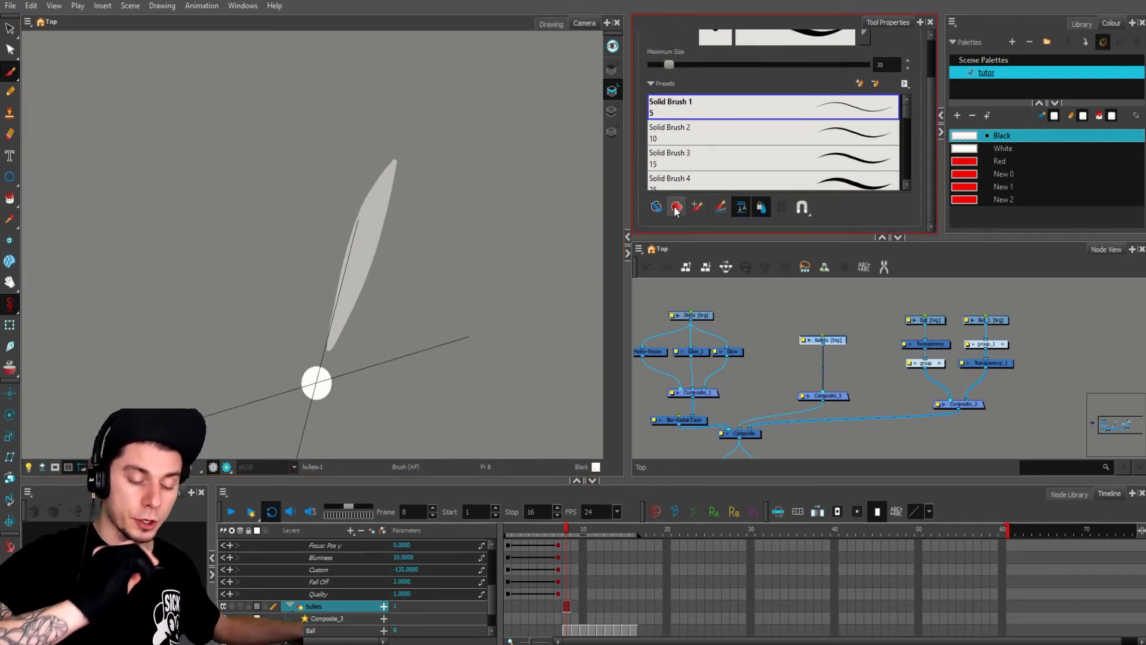
key(period)
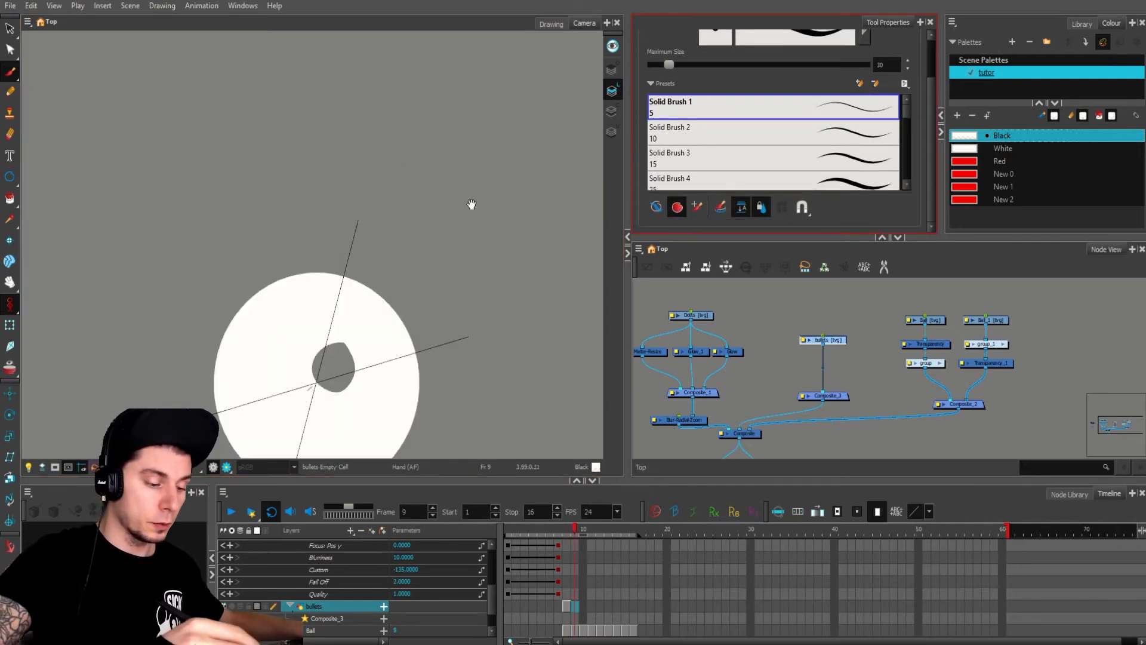
drag(472, 204, 474, 243)
click(577, 604)
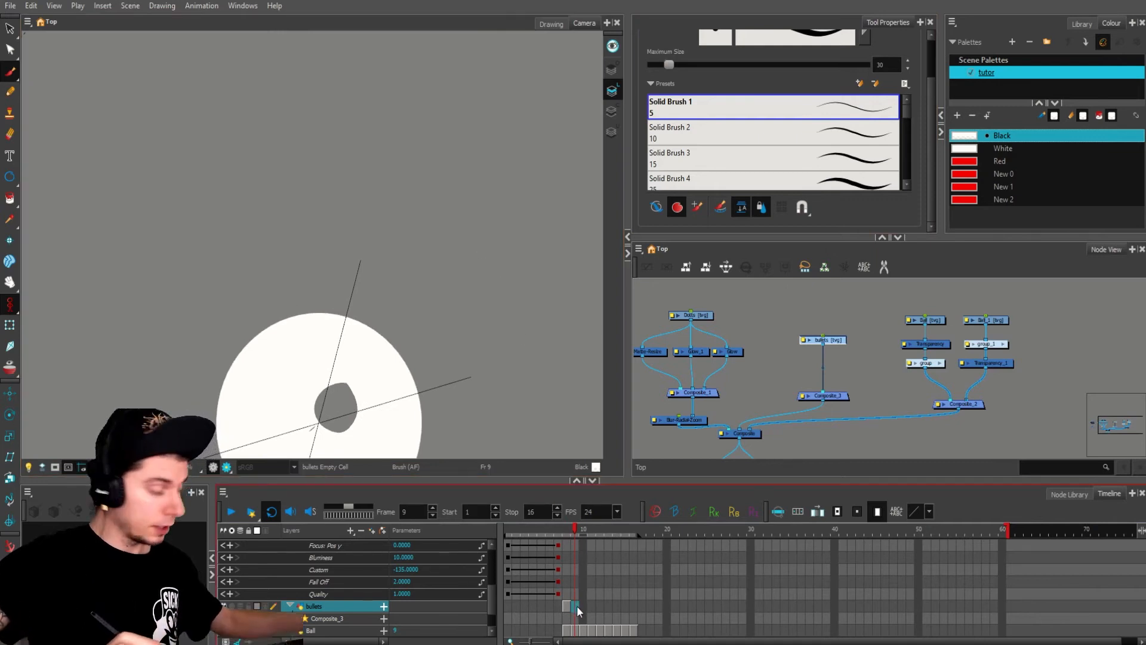
key(alt+o)
key(shift+comma)
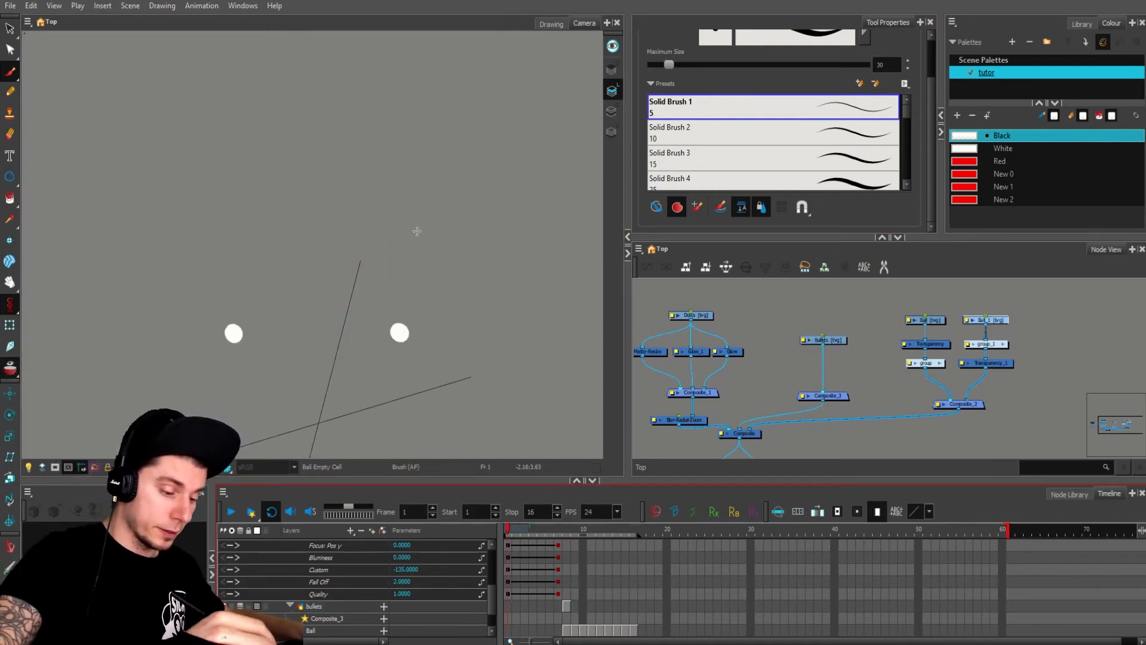
click(575, 605)
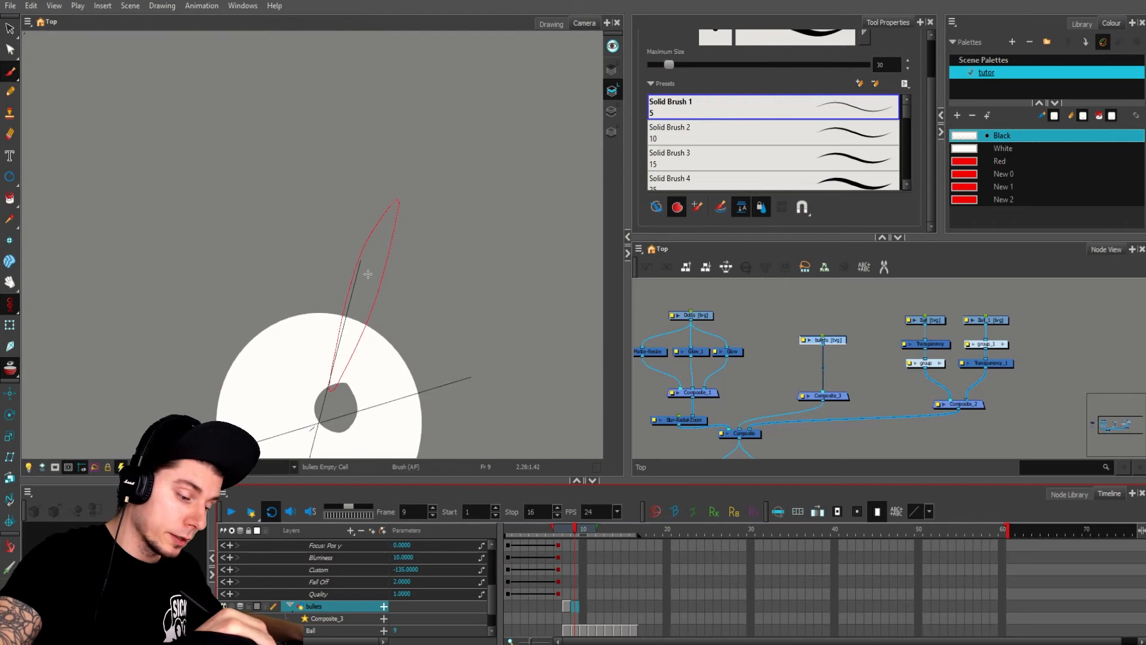
Step: Try drawing progressively smaller bullets moving outward from the ball on frames 9 to 13
mouse_move(369, 275)
mouse_down()
mouse_move(388, 204)
mouse_move(432, 130)
mouse_move(374, 261)
mouse_move(423, 222)
mouse_move(395, 206)
mouse_move(422, 172)
mouse_move(373, 258)
mouse_up()
key(period)
key(period)
drag(433, 155, 374, 257)
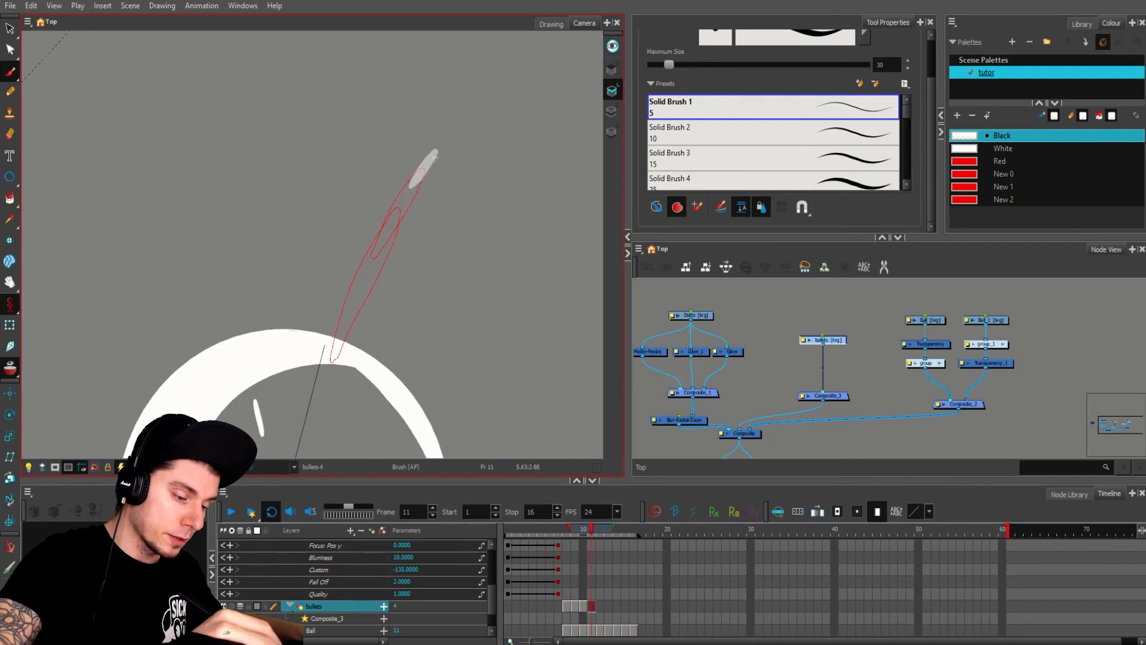
key(period)
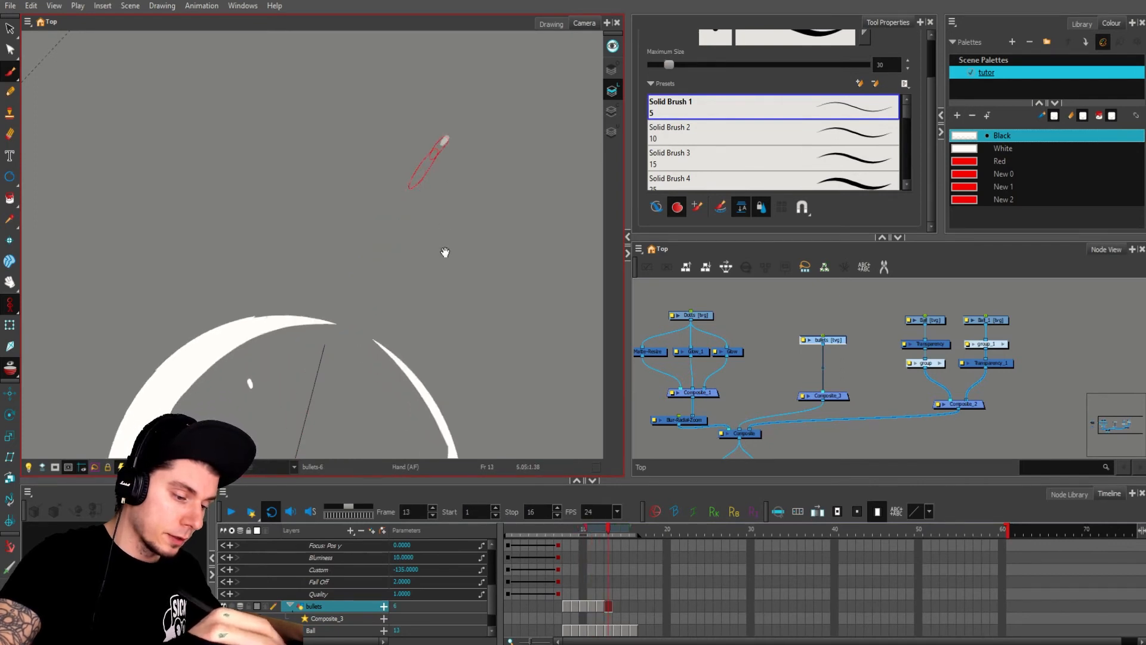
Step: Step back and forth through the frames from frame 8 onward to review the bullet's outward motion
key(comma)
key(comma)
key(comma)
key(comma)
drag(505, 263, 507, 286)
key(1)
key(1)
key(1)
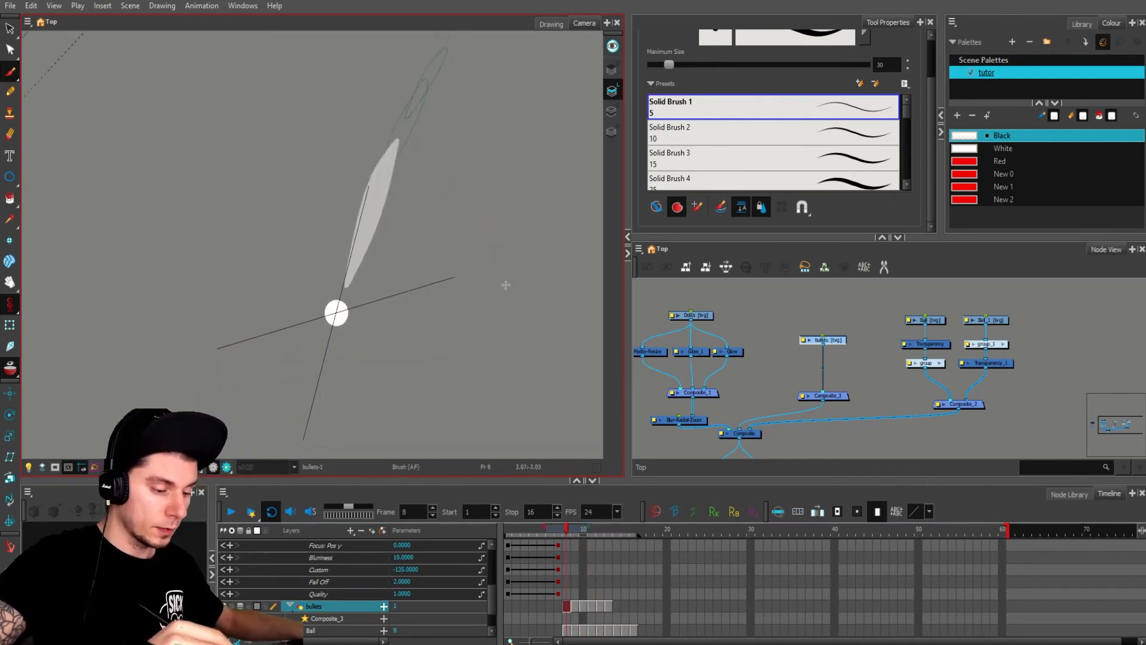
key(period)
key(period)
key(period)
key(period)
key(comma)
key(comma)
key(comma)
key(comma)
Step: Delete the bullet artwork on frames 9 to 13 of the bullets layer
key(period)
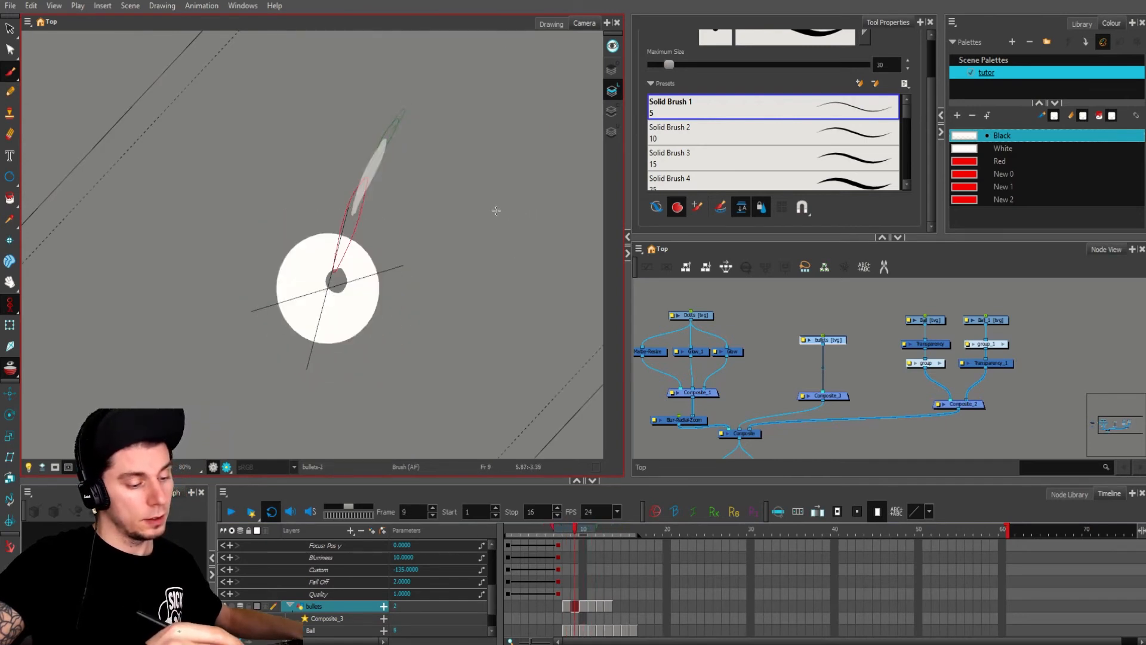
drag(472, 164, 500, 261)
key(2)
key(2)
key(alt+s)
key(ctrl+a)
key(Delete)
key(period)
key(ctrl+a)
key(Delete)
key(period)
key(ctrl+a)
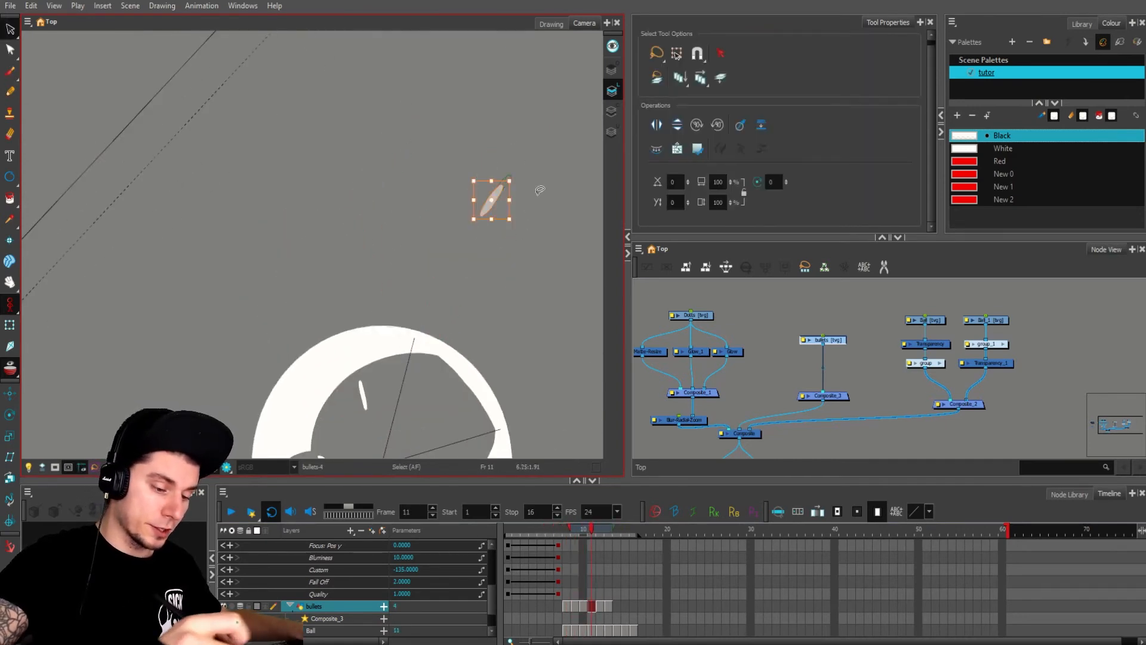
key(Delete)
key(period)
key(ctrl+a)
key(Delete)
key(period)
key(ctrl+a)
key(Delete)
Step: Draw a narrower bullet on frame 9 of the bullets layer, farther out along the same path as the frame 8 shape
key(comma)
key(comma)
key(comma)
key(comma)
key(comma)
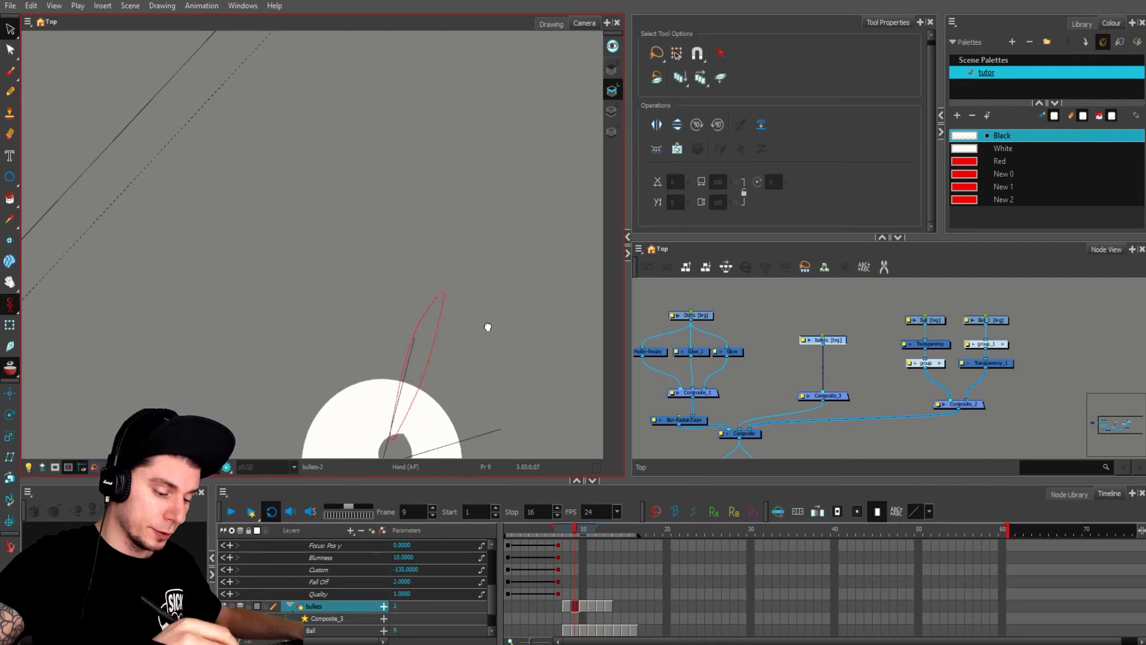
key(alt+b)
drag(490, 244, 449, 341)
key(j)
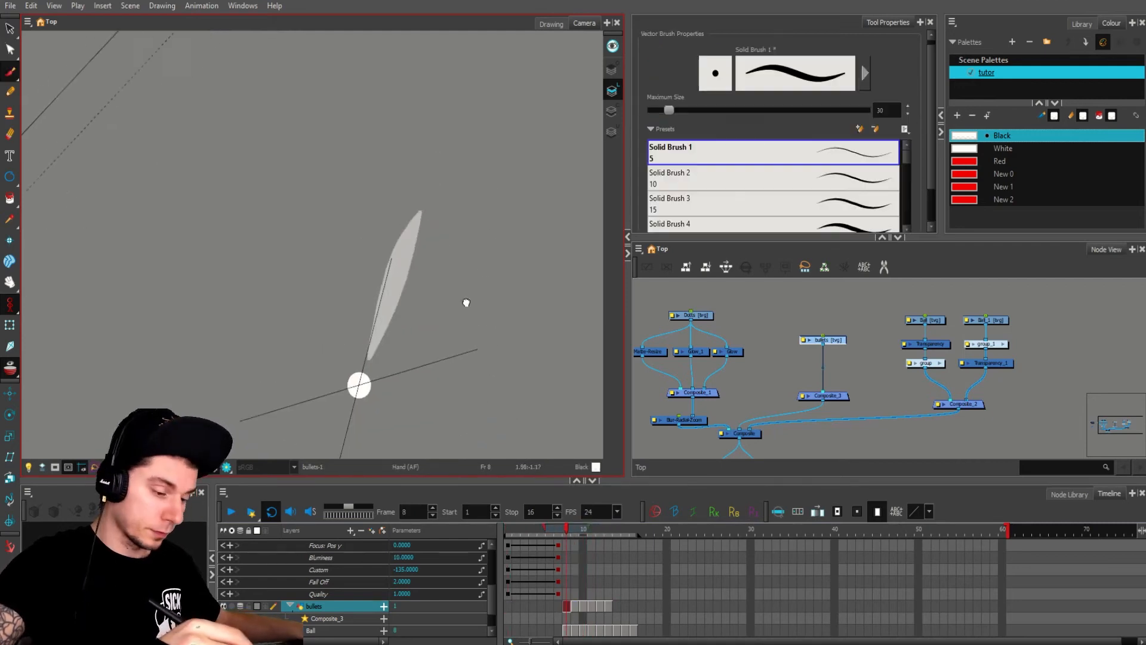
key(period)
key(h)
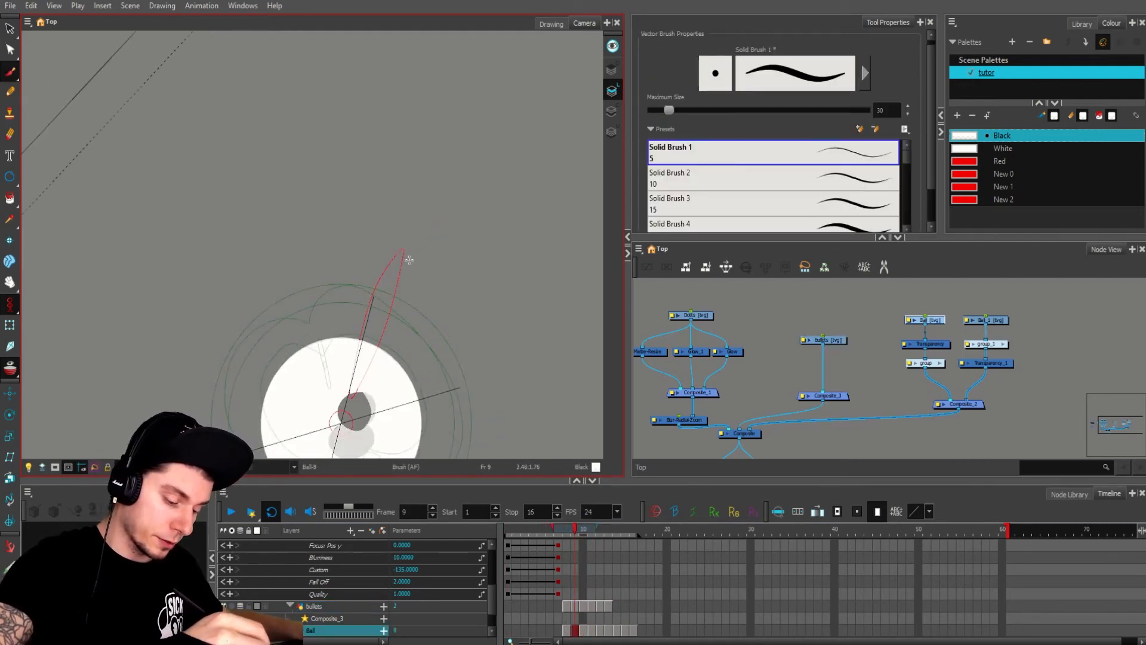
key(comma)
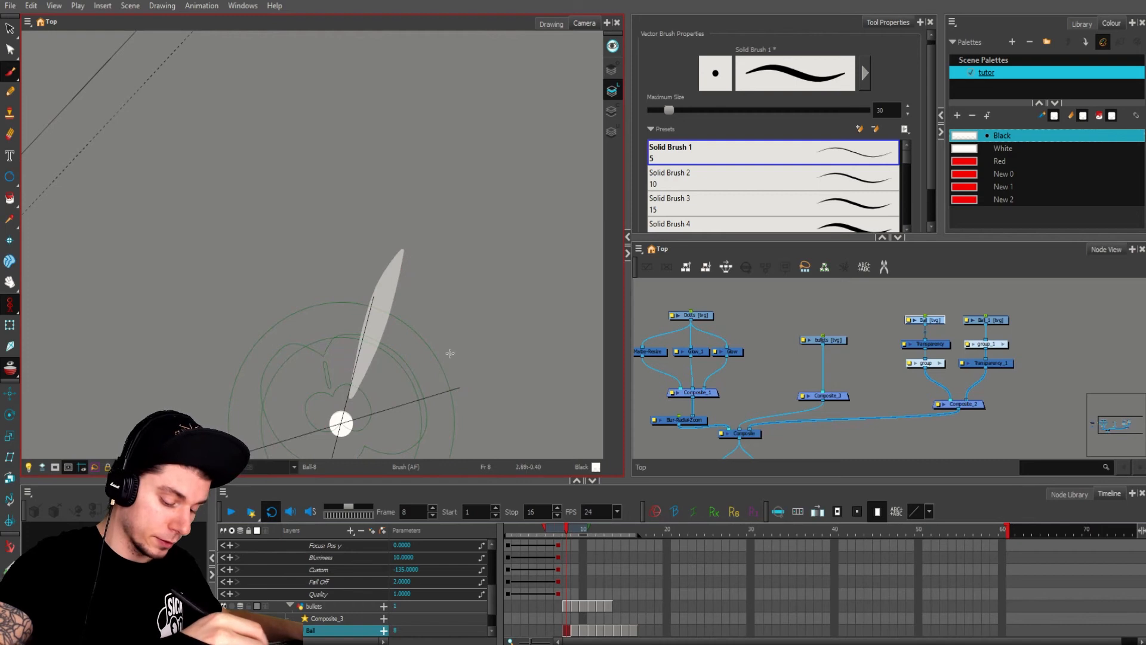
click(567, 607)
key(period)
drag(377, 310, 467, 60)
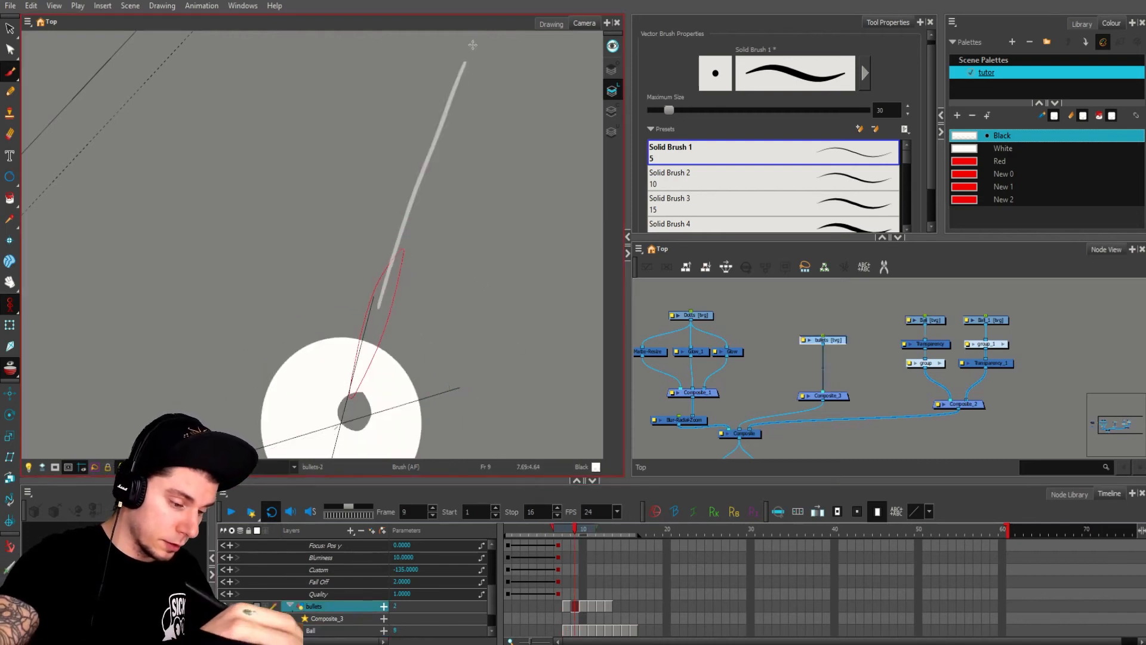
key(ctrl+z)
mouse_move(377, 310)
mouse_down()
mouse_move(429, 168)
mouse_move(380, 304)
mouse_move(427, 185)
mouse_move(379, 306)
mouse_up()
key(ctrl+z)
Step: Draw the bullet progressively smaller and farther from the ball on frames 10 to 14
key(period)
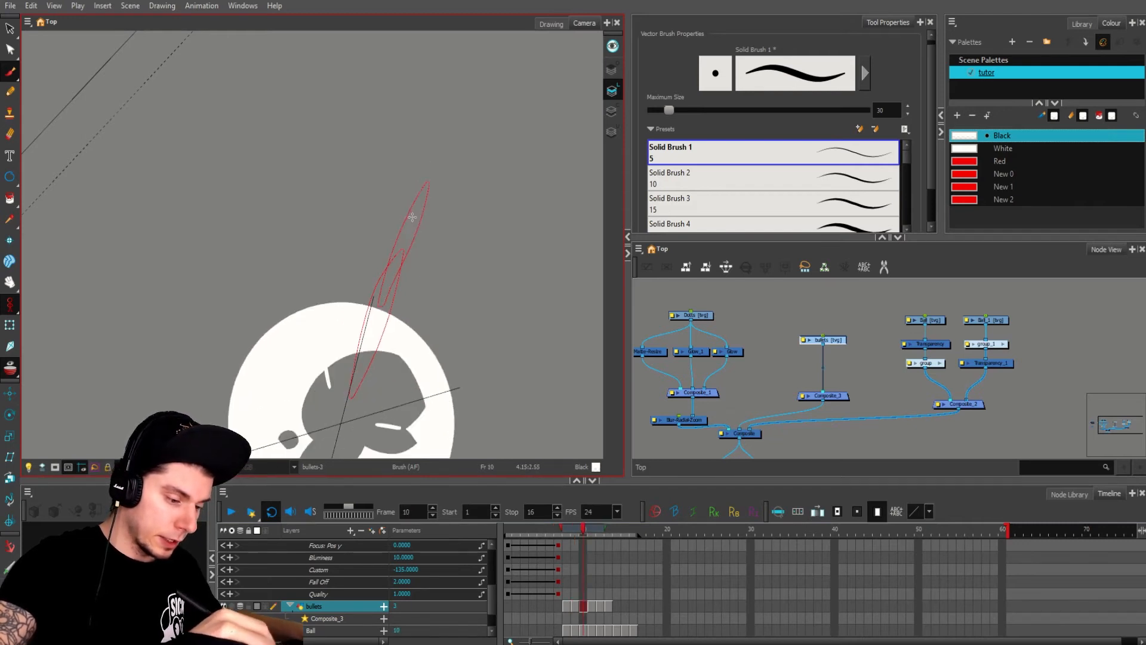
drag(415, 213, 382, 304)
key(period)
drag(434, 175, 451, 139)
key(period)
key(period)
Step: Draw a second slender bullet on frame 8, shooting out from the opposite side of the ball
key(comma)
key(comma)
key(comma)
key(comma)
key(comma)
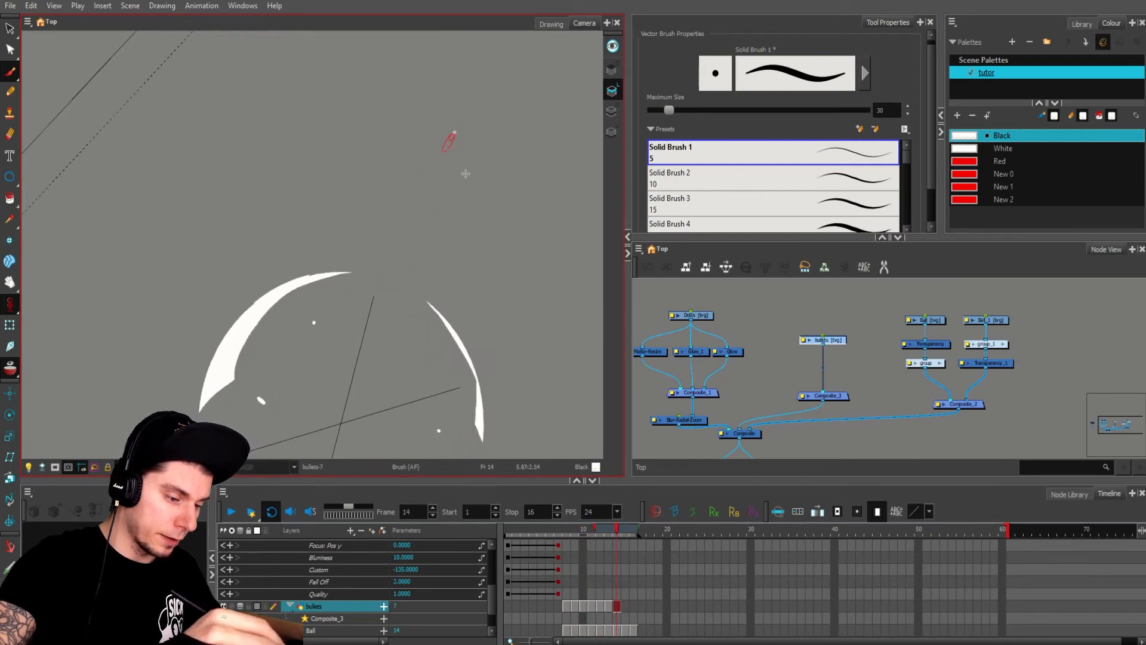
drag(431, 269, 495, 295)
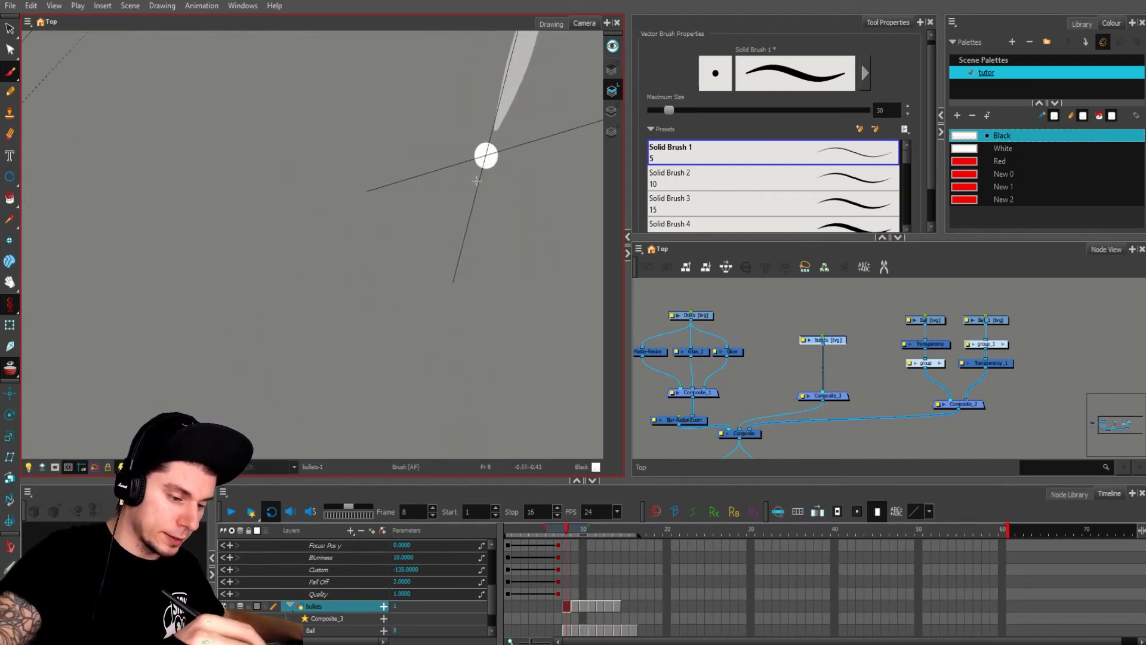
mouse_move(478, 174)
mouse_down()
mouse_move(388, 328)
mouse_move(470, 186)
mouse_move(406, 333)
mouse_move(487, 200)
mouse_up()
Step: Draw the second bullet progressively smaller and farther from the ball on frames 9 to 13 of the bullets layer
key(period)
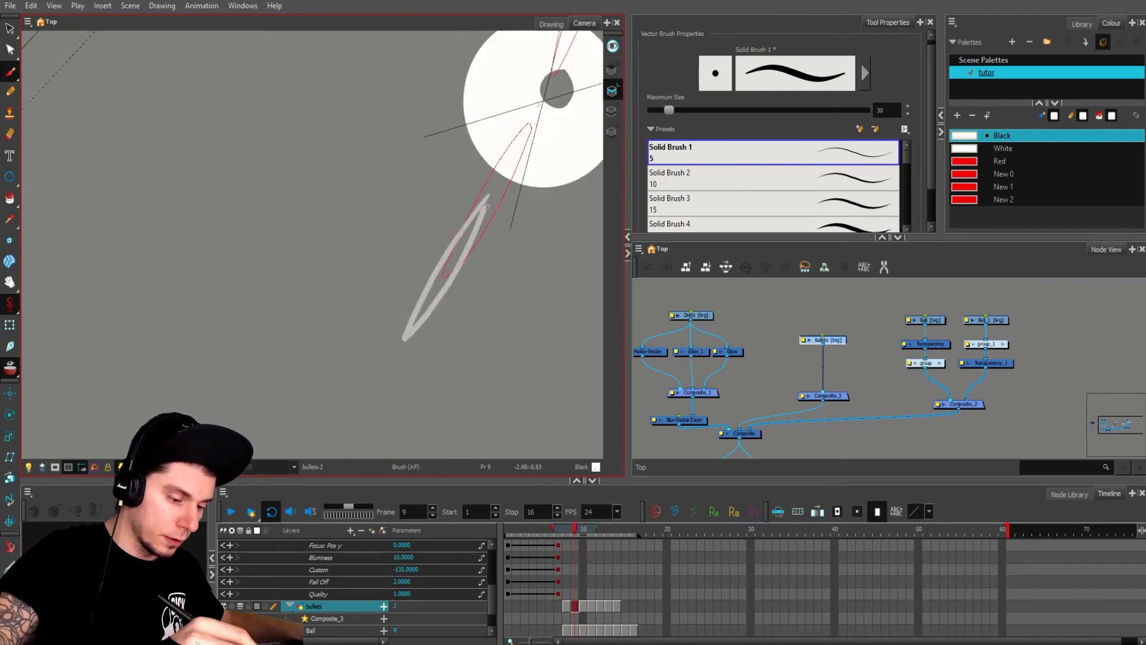
key(period)
mouse_move(409, 318)
mouse_down()
mouse_move(398, 361)
mouse_move(432, 289)
mouse_up()
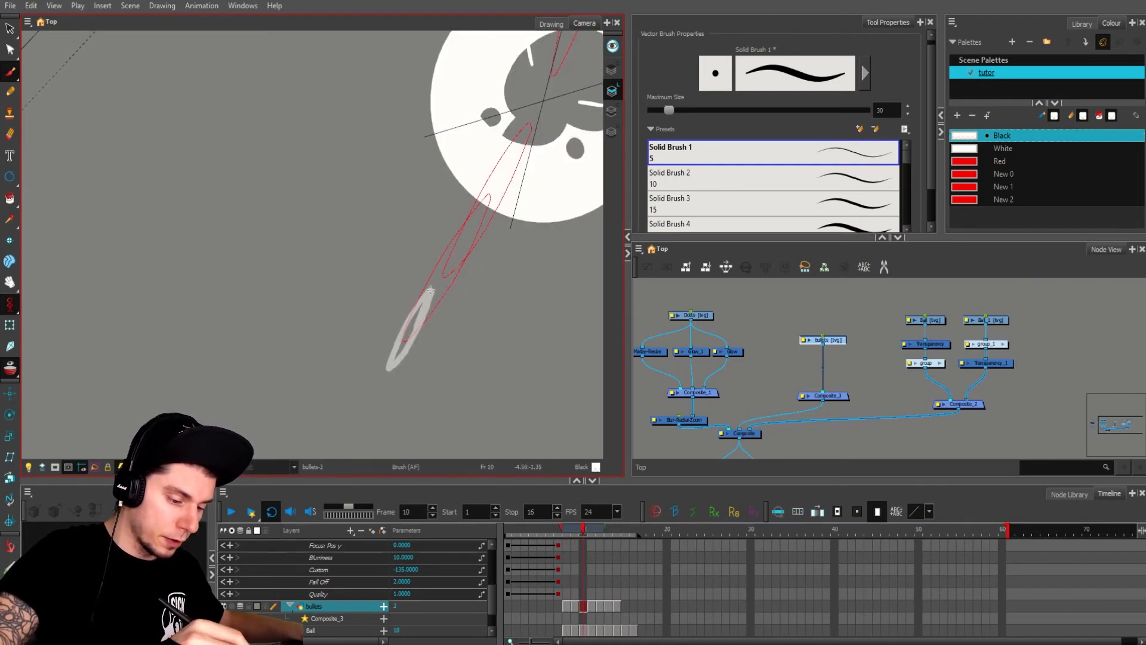
key(period)
drag(400, 347, 435, 287)
key(period)
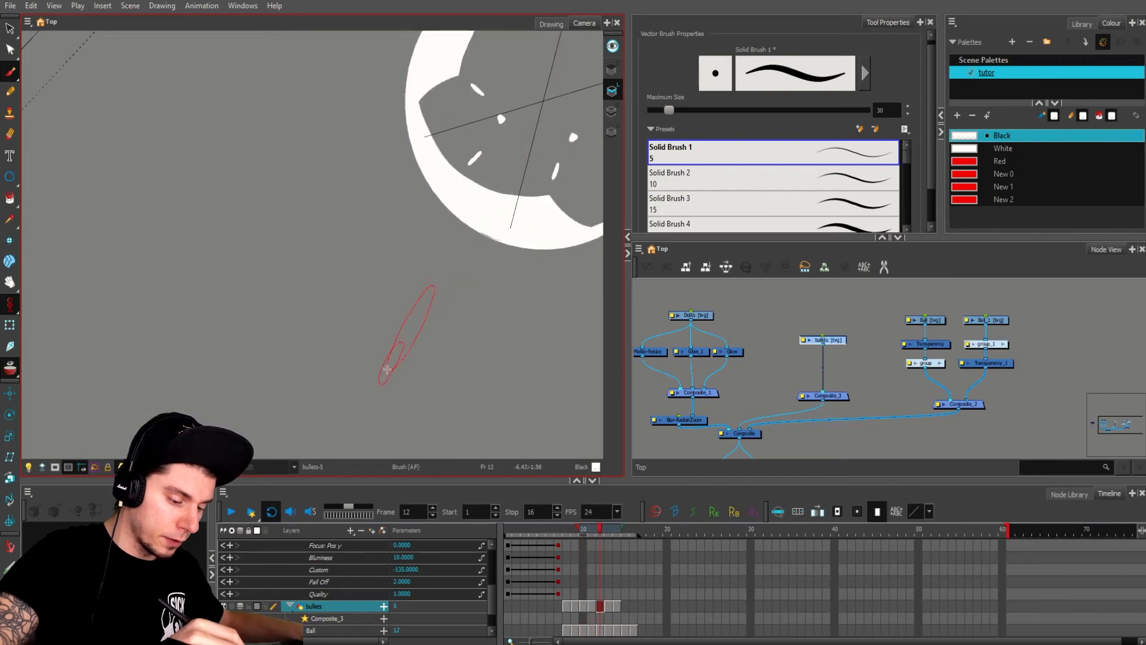
drag(376, 391, 404, 342)
key(period)
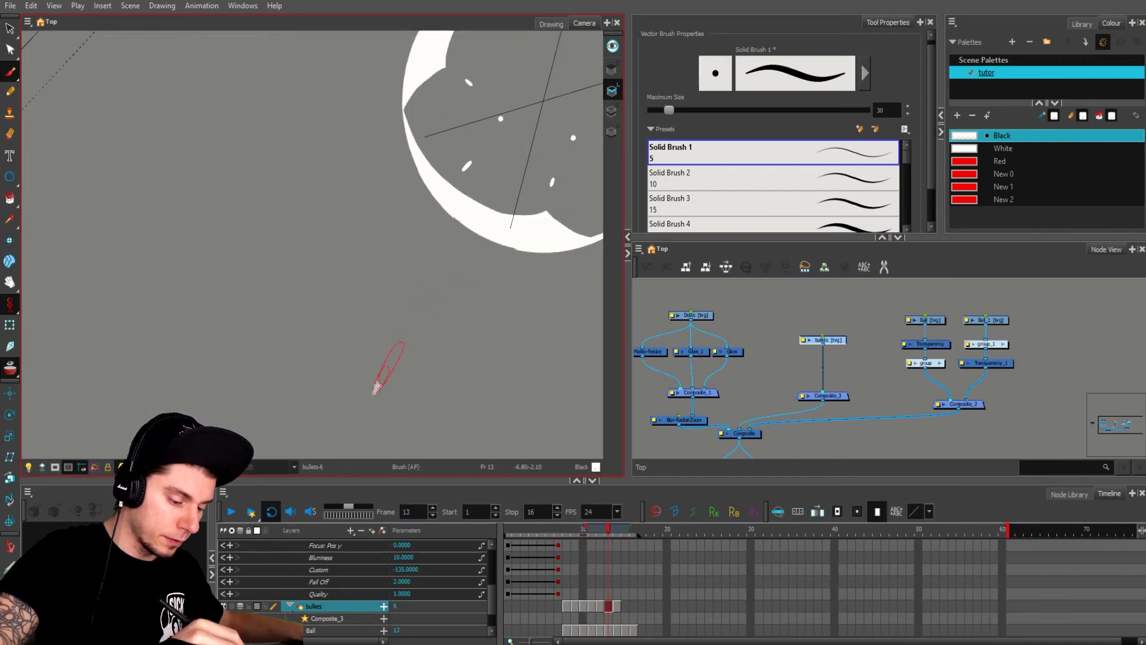
drag(375, 391, 389, 367)
key(period)
Step: Draw a third slender bullet between the first two on frame 8, shrinking and moving outward through frame 13
key(Return)
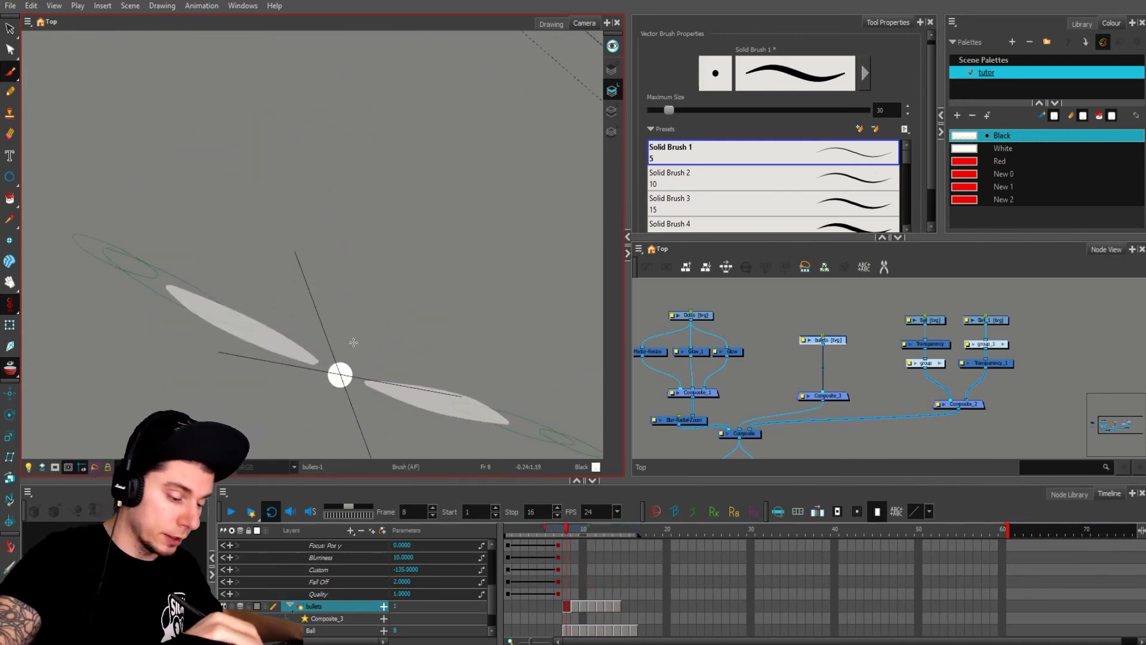
drag(346, 349, 406, 188)
key(period)
key(period)
key(period)
key(period)
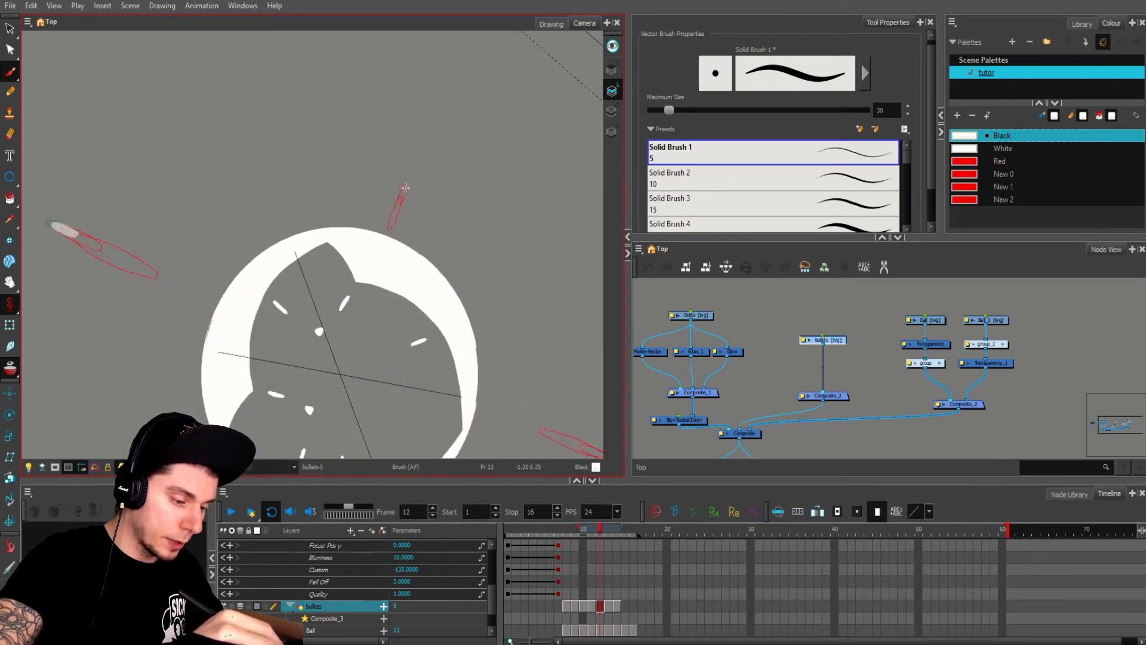
key(period)
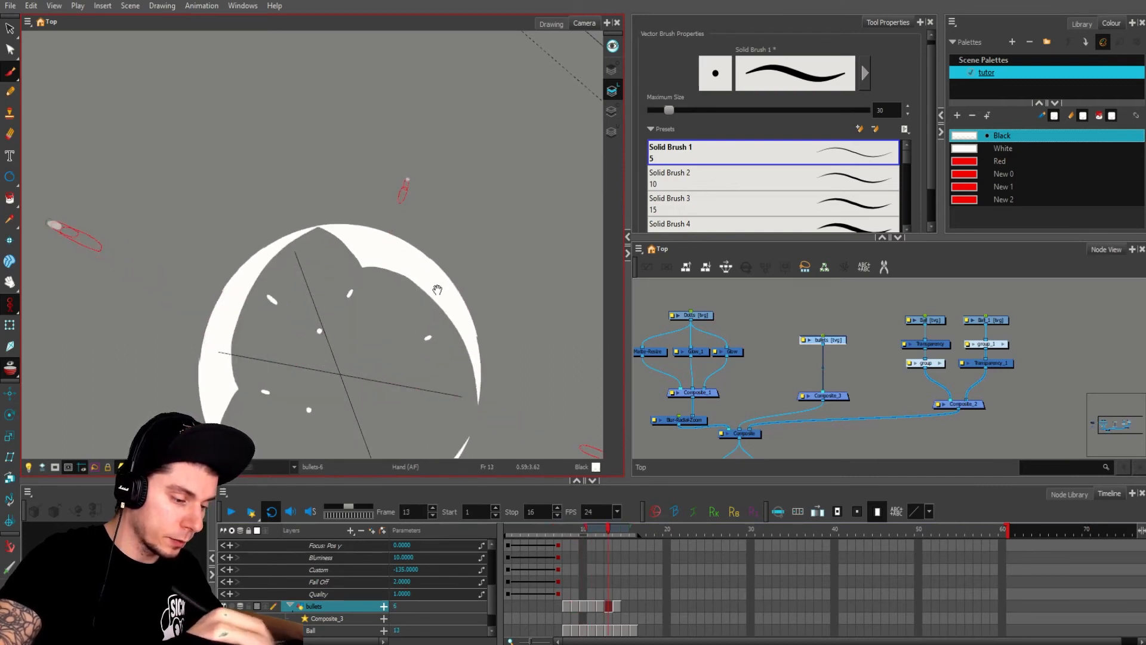
Step: Draw a fourth slender bullet on frame 8, roughly opposite the third one across the ball
key(comma)
key(comma)
key(comma)
key(comma)
key(comma)
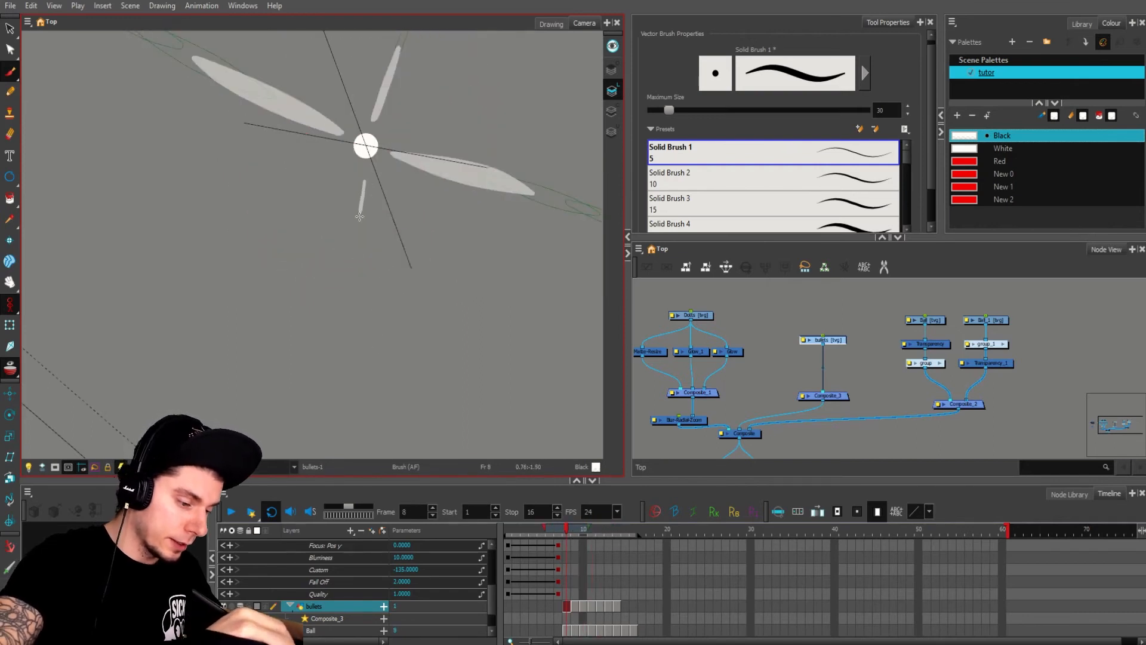
mouse_move(360, 216)
mouse_down()
mouse_move(366, 242)
mouse_move(372, 204)
mouse_up()
Step: Continue the fourth bullet on frames 9 to 13, making it smaller and farther from the ball each frame
key(period)
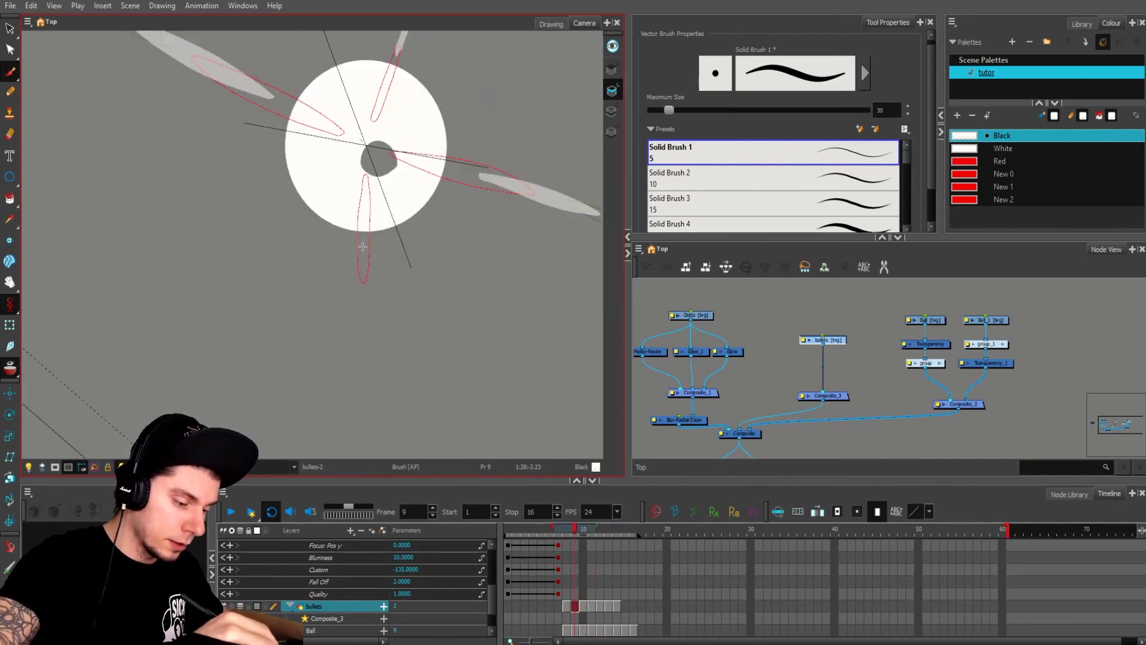
mouse_move(363, 248)
mouse_down()
mouse_move(369, 351)
mouse_move(364, 251)
mouse_up()
mouse_move(378, 315)
mouse_down()
mouse_move(371, 234)
mouse_move(367, 345)
mouse_move(363, 269)
mouse_up()
key(period)
key(ctrl+z)
key(period)
drag(364, 309, 368, 347)
key(period)
Step: Draw a fifth, short bullet in an open gap around the ball on frame 8 and shrink it outward through frame 11
key(comma)
key(comma)
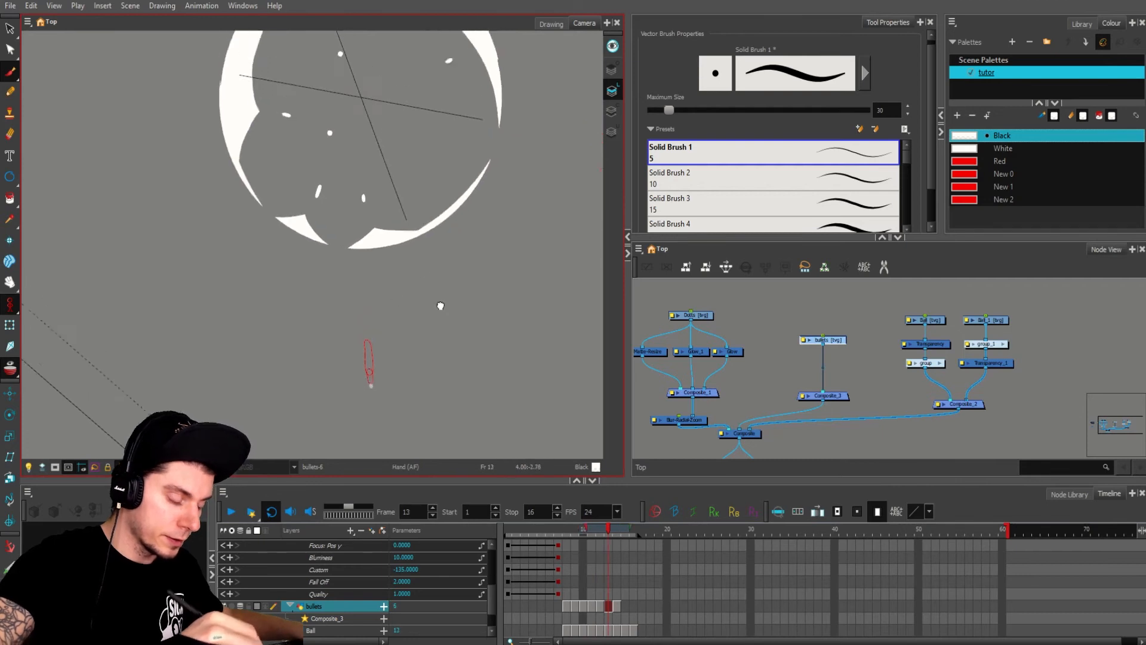
key(comma)
key(comma)
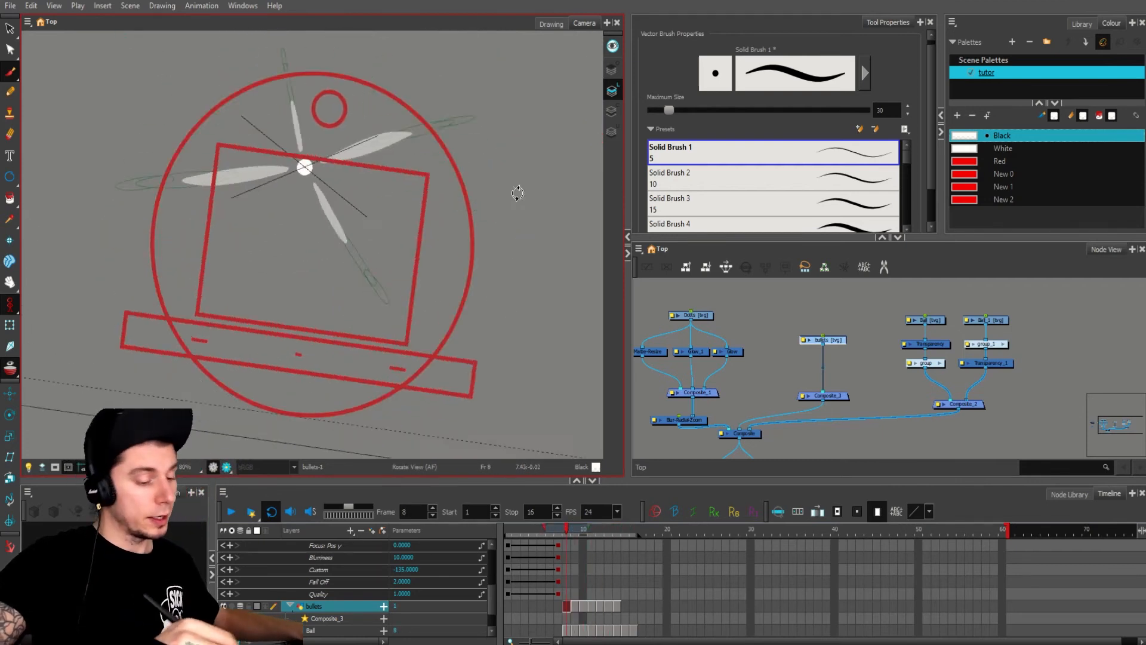
drag(476, 337, 415, 238)
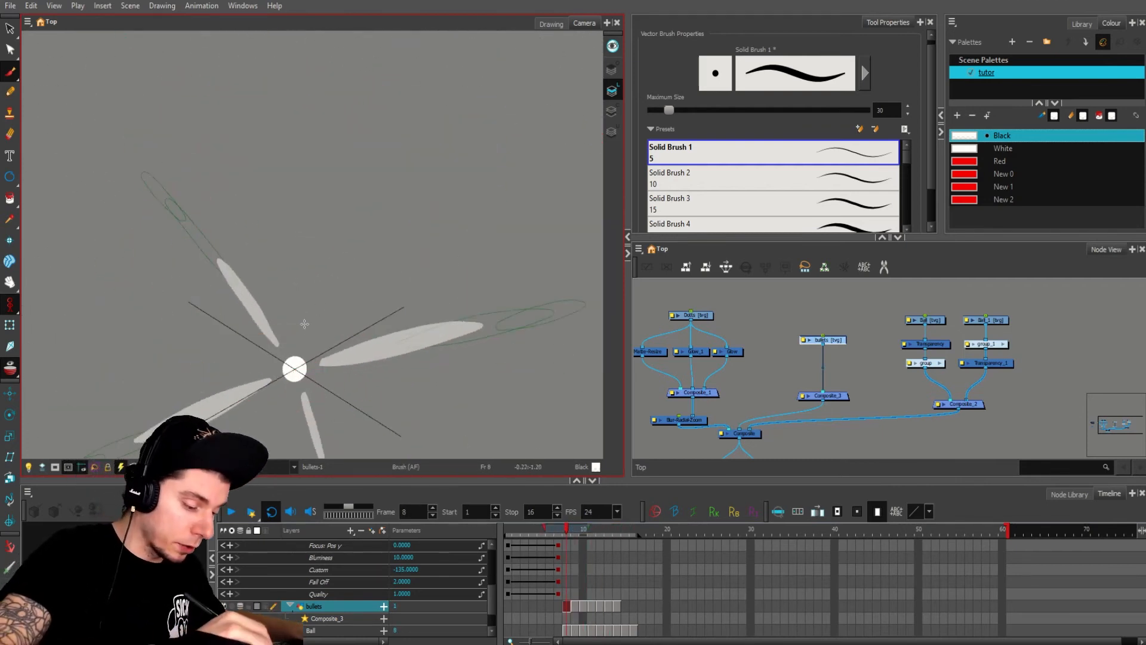
key(period)
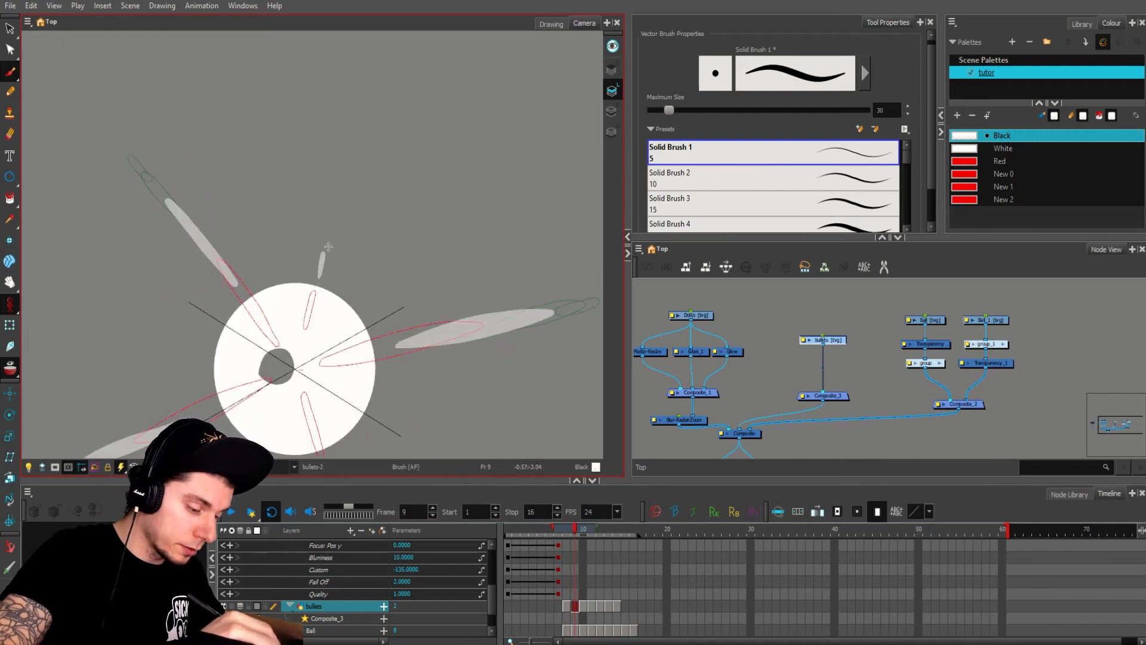
key(period)
key(period)
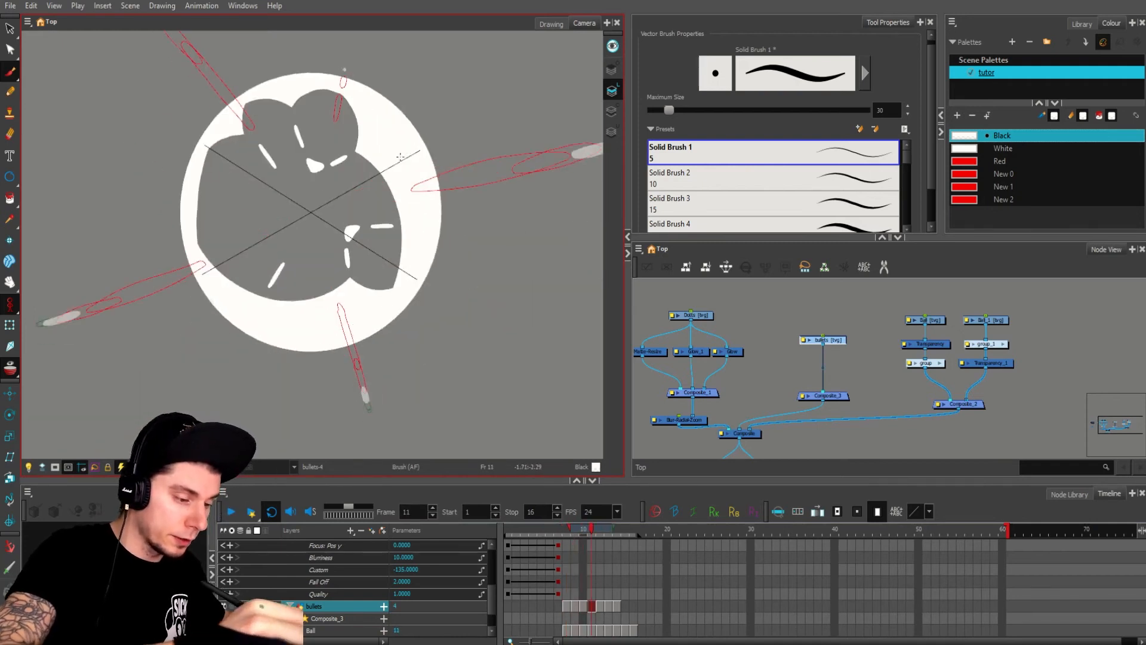
Step: Draw a sixth bullet between the long and the slender one on frame 8 and taper it outward through frame 11
key(comma)
key(comma)
key(comma)
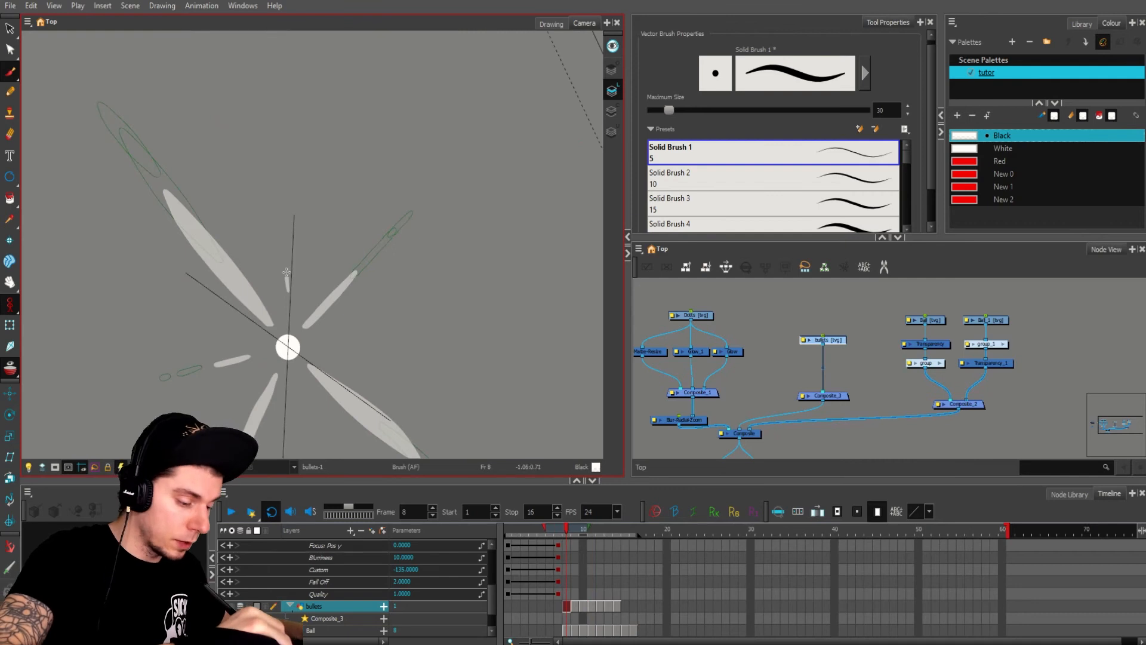
mouse_move(286, 272)
mouse_down()
mouse_move(293, 230)
mouse_move(293, 267)
mouse_up()
key(period)
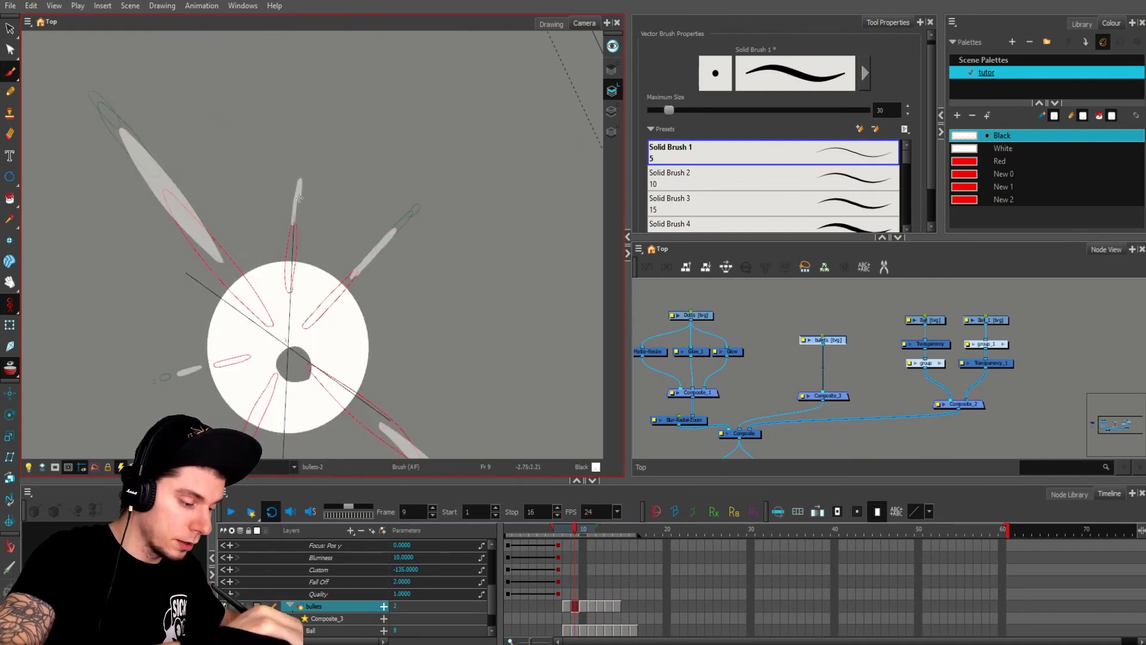
key(period)
key(period)
mouse_move(304, 162)
mouse_down()
mouse_move(301, 181)
mouse_move(305, 154)
mouse_up()
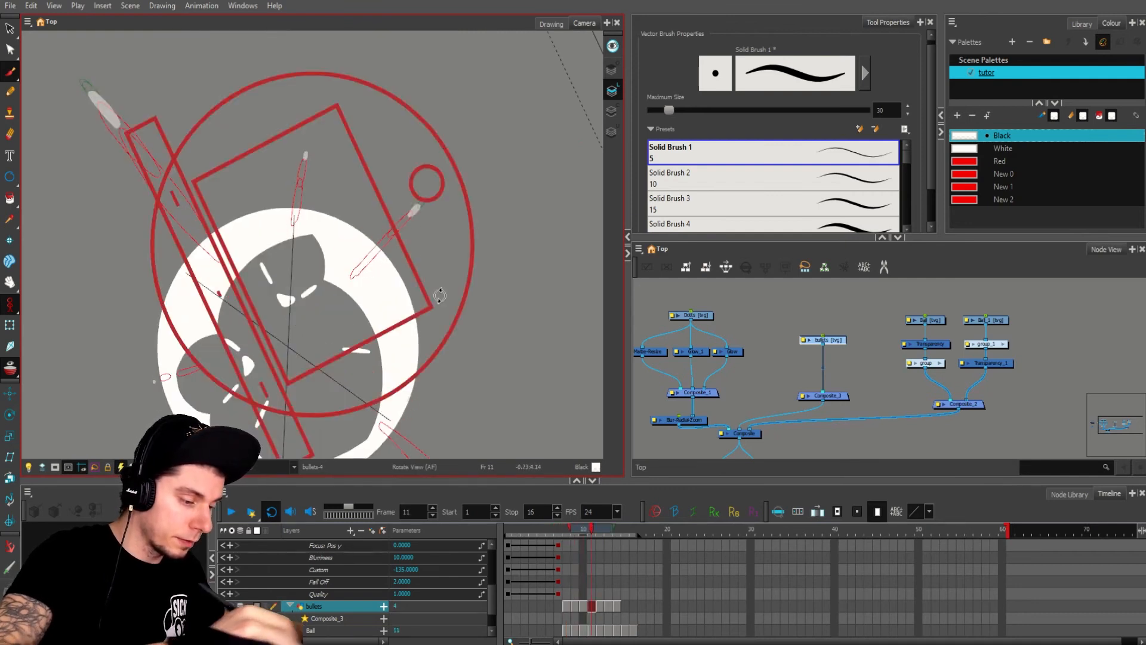
Step: Fill the last gap around the ball with a seventh short bullet, starting on frame 8 and moving outward on the following frames
drag(438, 297, 428, 118)
key(comma)
key(comma)
key(comma)
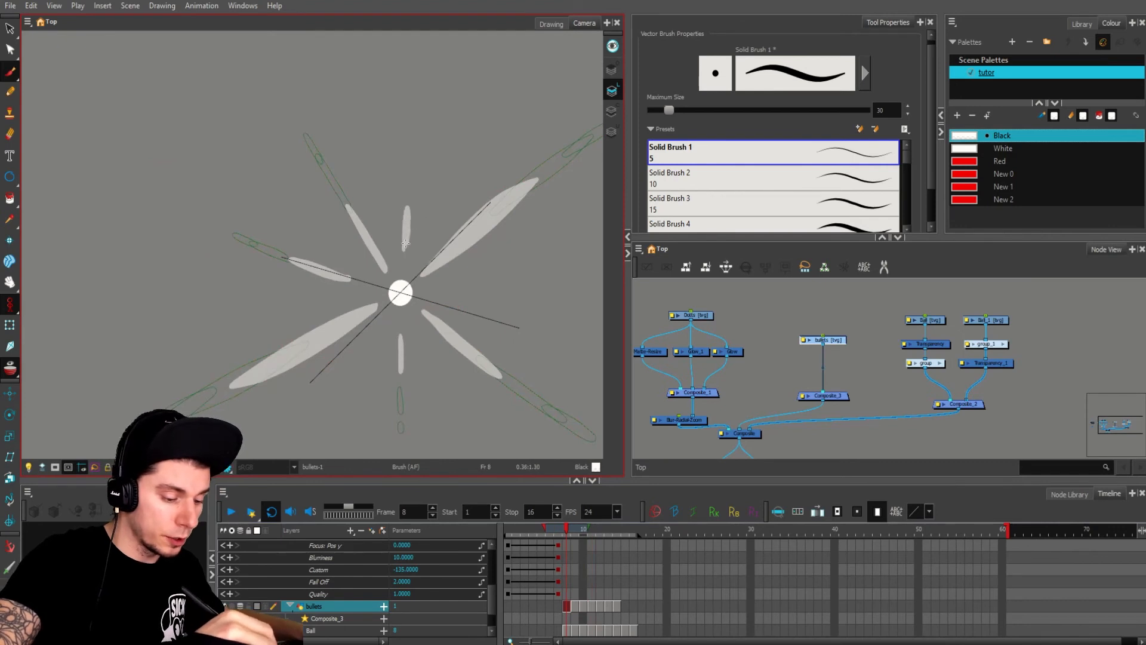
key(period)
key(period)
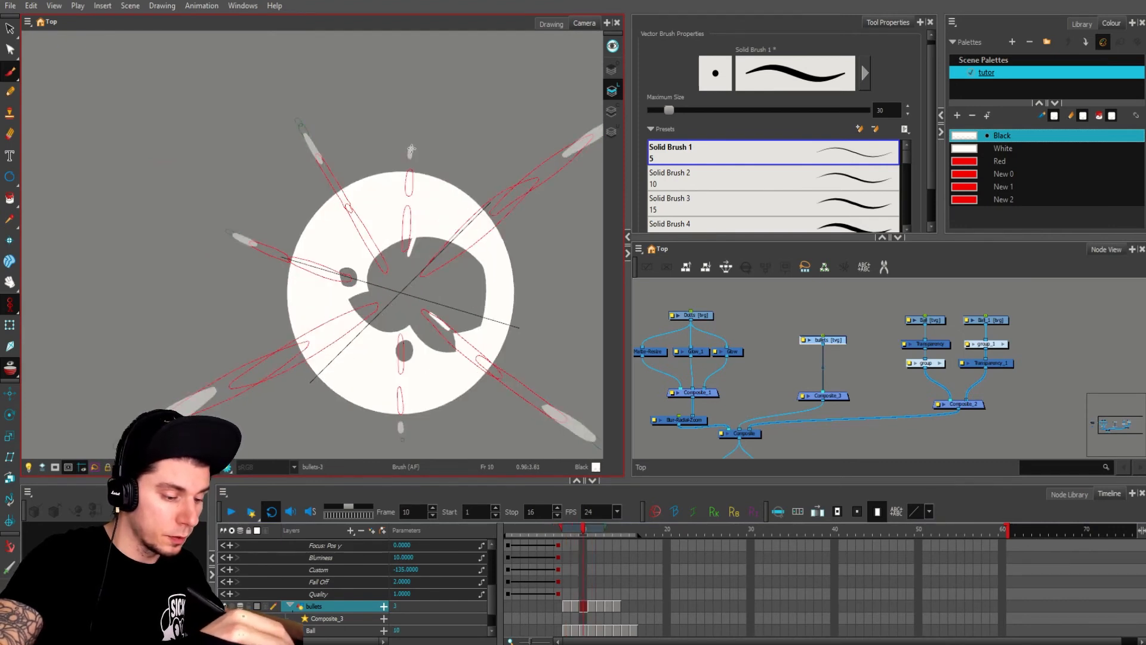
key(period)
Step: Set the alpha of the Black colour swatch to 255 so the bullets are fully opaque
scroll(430, 179, down, 5)
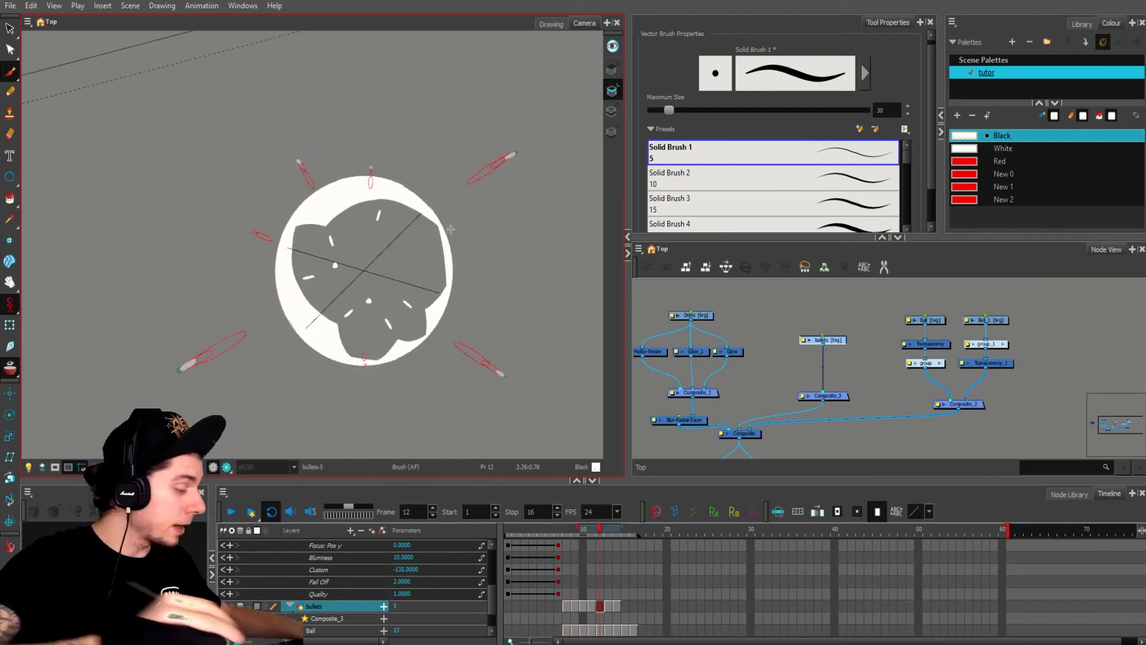
key(period)
scroll(451, 229, up, 2)
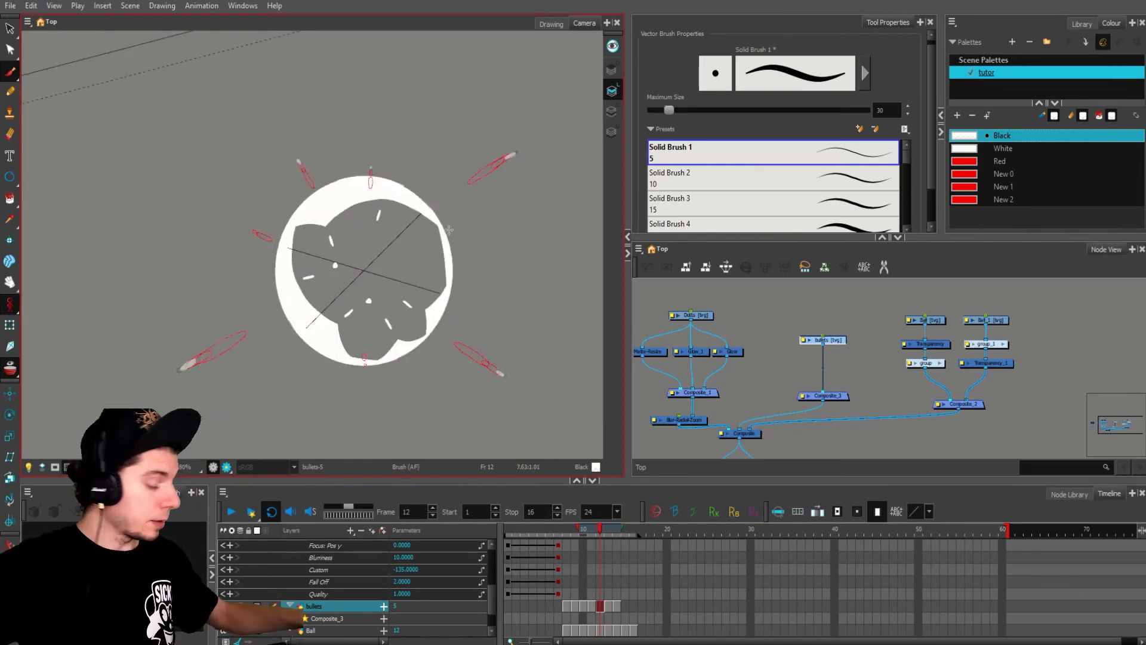
scroll(457, 243, down, 4)
scroll(459, 246, up, 4)
key(shift+m)
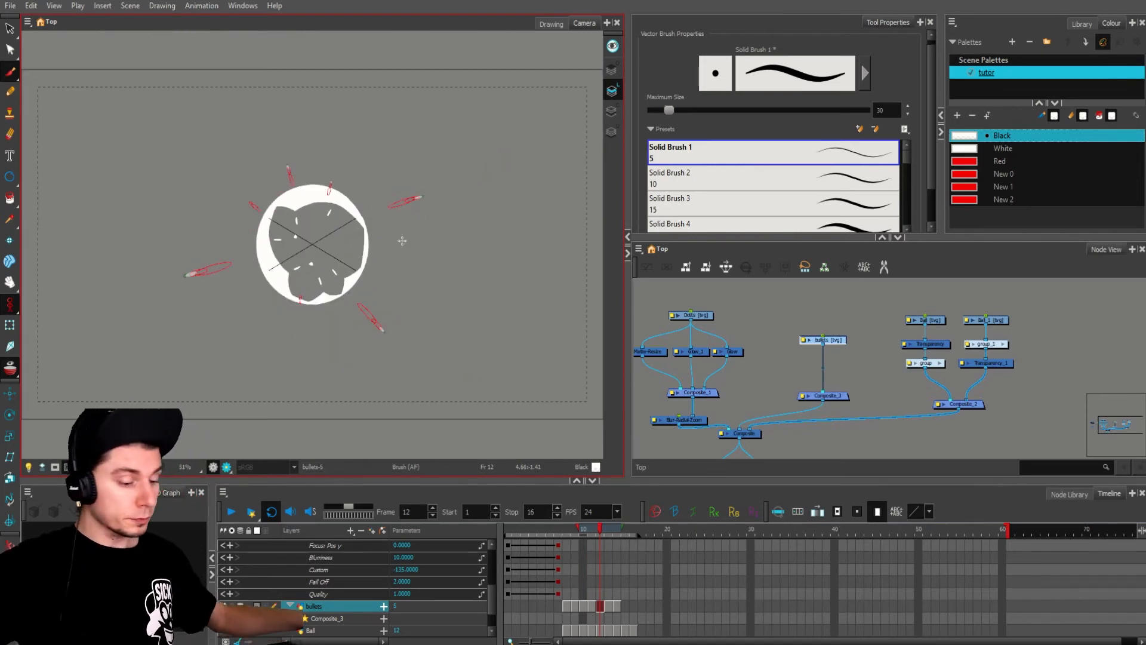
scroll(402, 241, down, 3)
scroll(387, 232, up, 4)
double_click(977, 136)
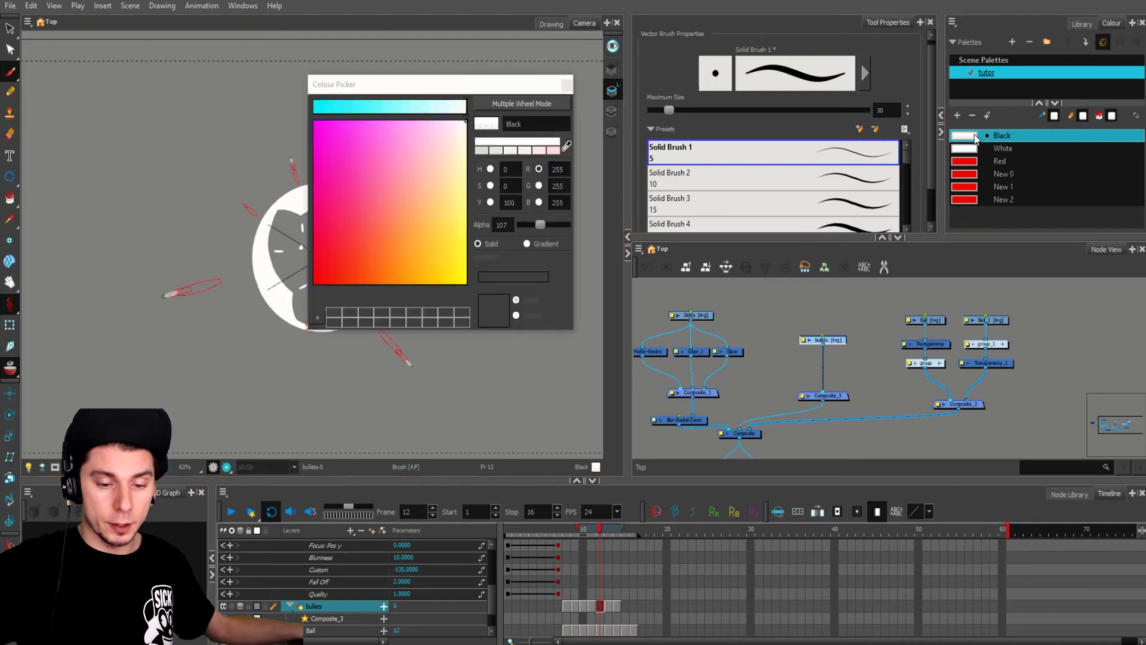
drag(543, 227, 572, 226)
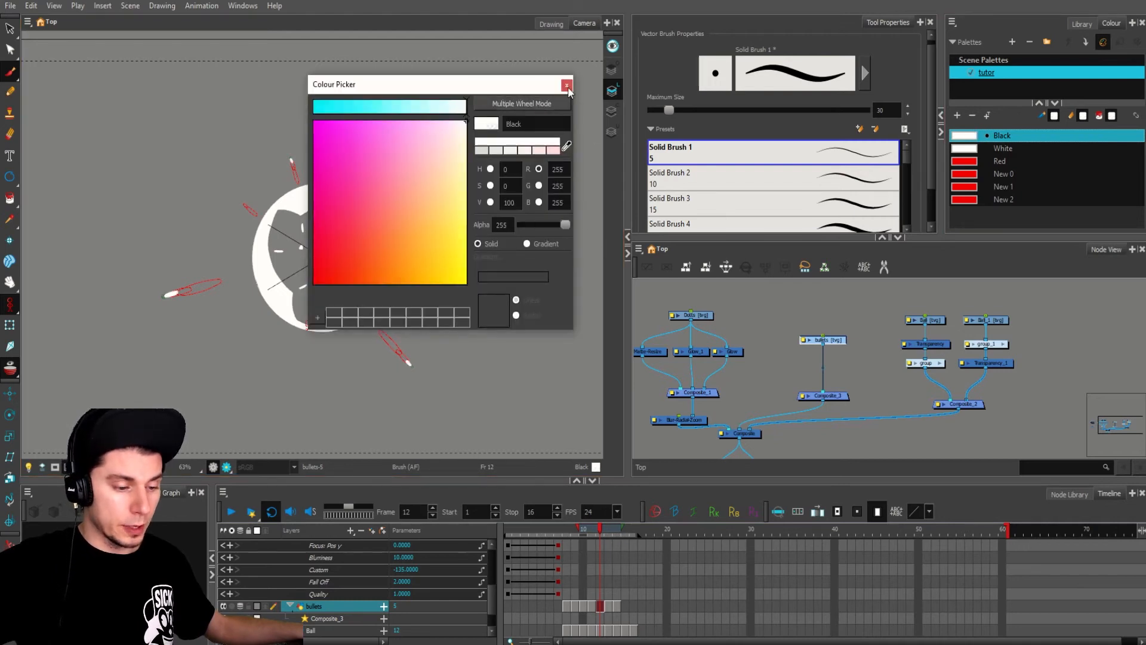
click(567, 85)
scroll(455, 182, down, 4)
scroll(440, 201, up, 5)
Step: Move the ball nodes and the bullets nodes apart in the node graph to free space beside the bullets node
key(alt+s)
drag(922, 307, 1027, 406)
click(866, 354)
drag(879, 312, 809, 408)
drag(835, 396, 812, 393)
click(826, 371)
Step: Duplicate the bullets node with Paste Special
click(817, 340)
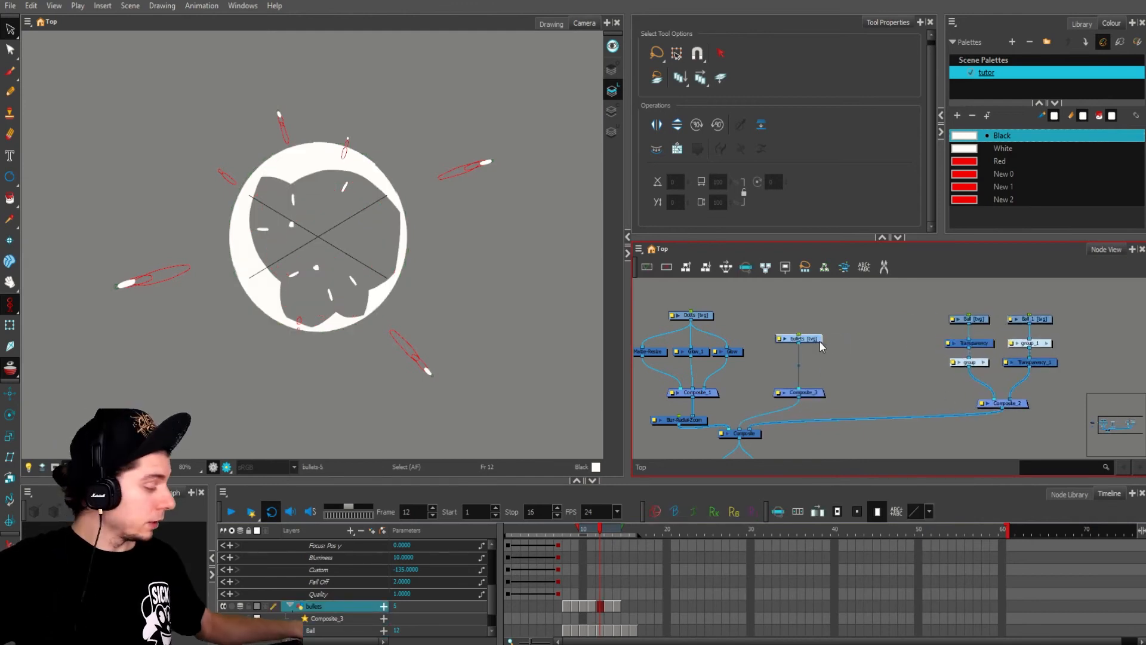
key(ctrl+shift+v)
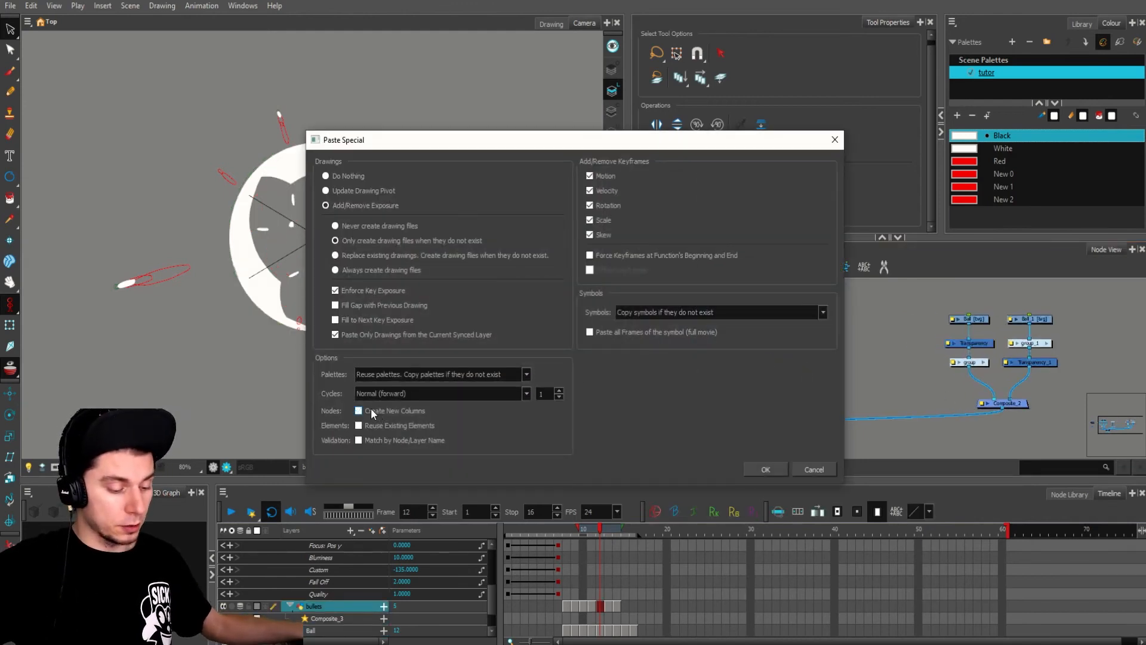
click(770, 468)
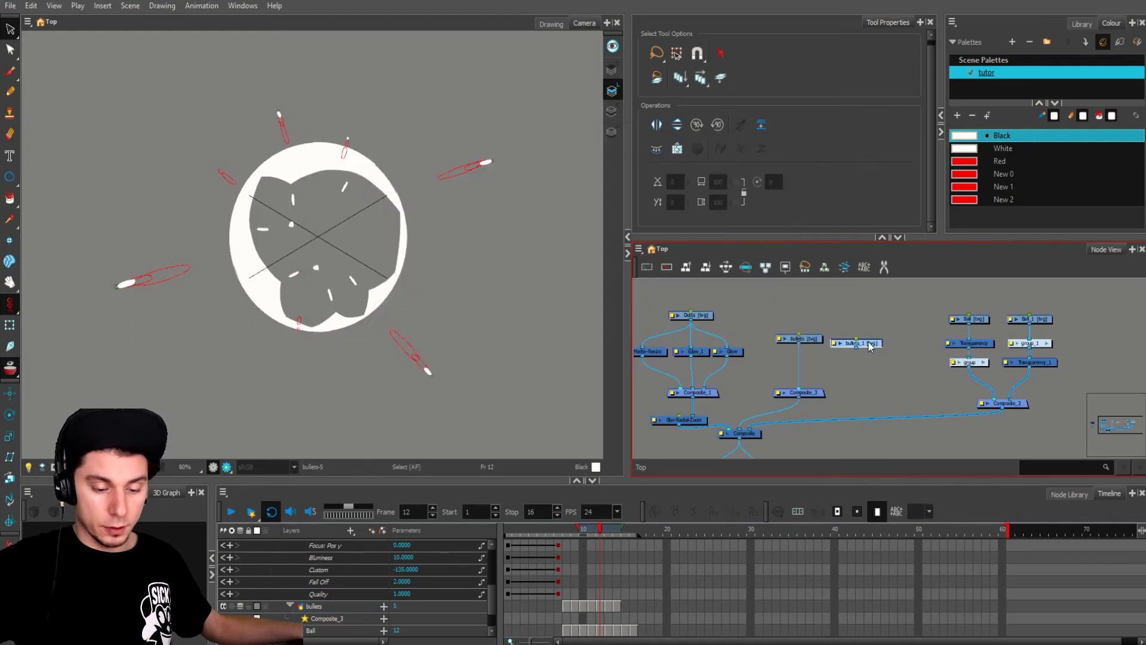
Step: Connect the duplicated bullets node to Composite_3 and align it beside the original bullets node above the composite
drag(868, 343, 819, 388)
shift+click(798, 338)
click(863, 342)
drag(814, 394, 841, 393)
click(878, 348)
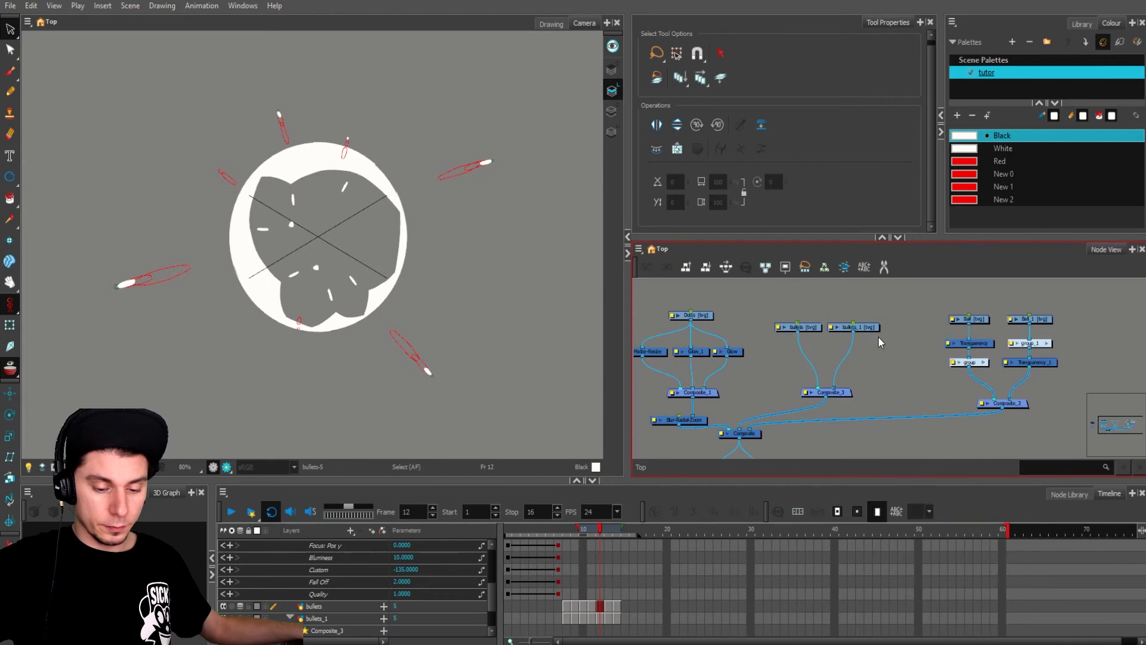
Step: Delay the bullets_1 drawings by one frame so that they start on frame 9, and check the offset against the bullets layer
click(870, 329)
scroll(665, 589, up, 6)
scroll(657, 591, down, 9)
scroll(645, 593, up, 6)
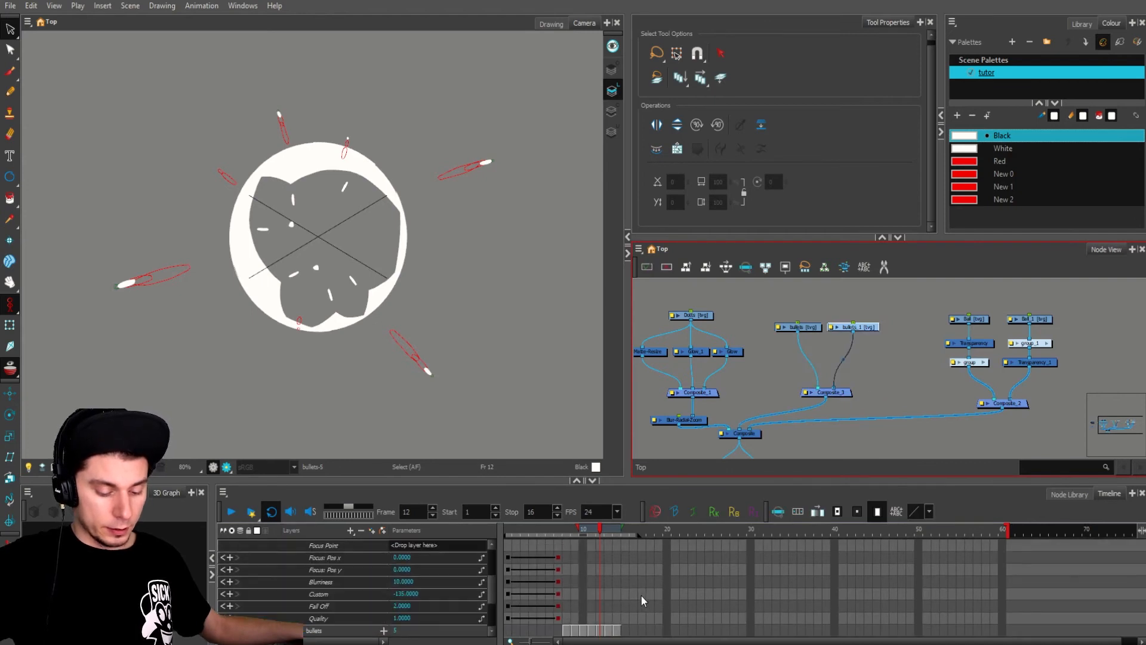
scroll(643, 585, down, 3)
click(614, 606)
click(558, 604)
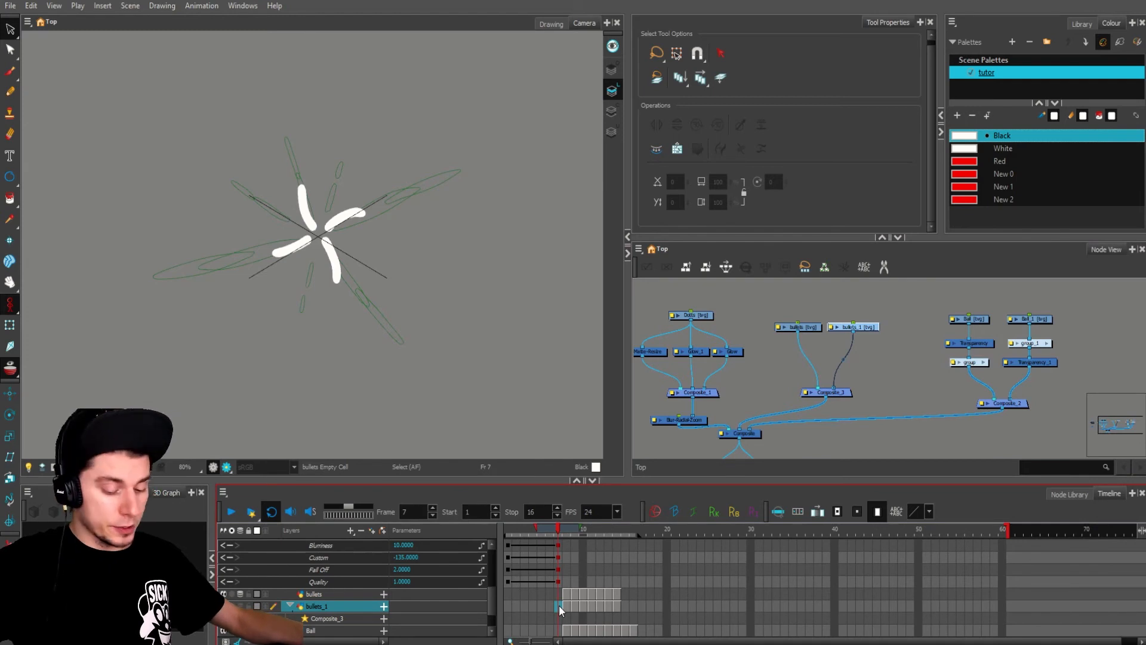
key(plus)
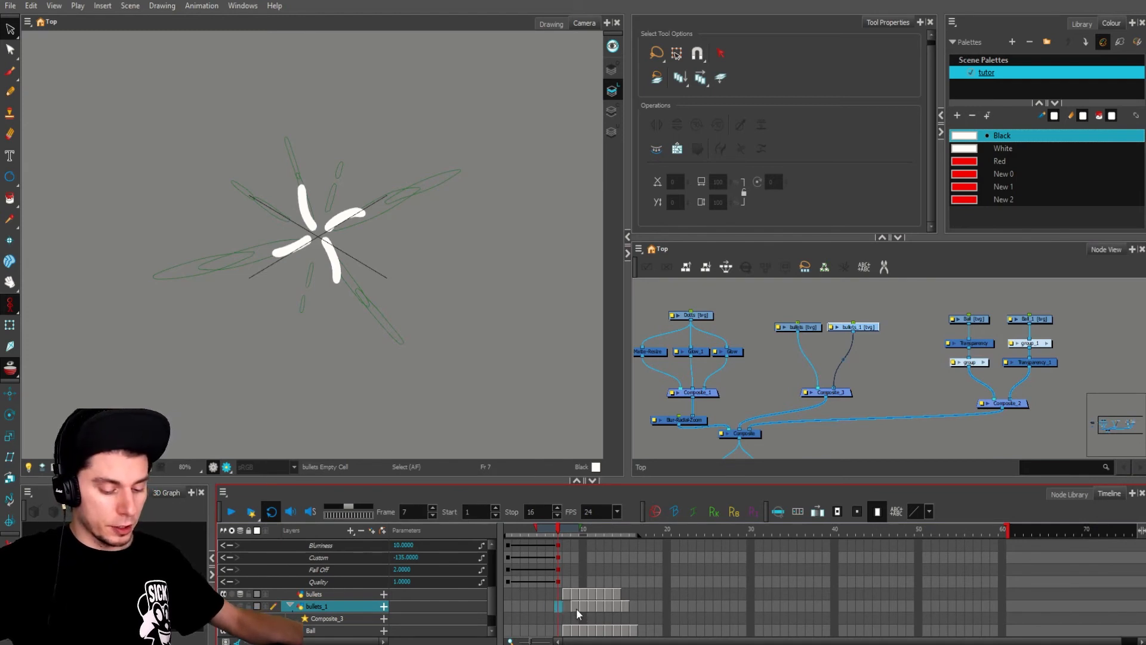
mouse_move(576, 608)
mouse_down()
mouse_move(622, 607)
mouse_move(575, 607)
mouse_up()
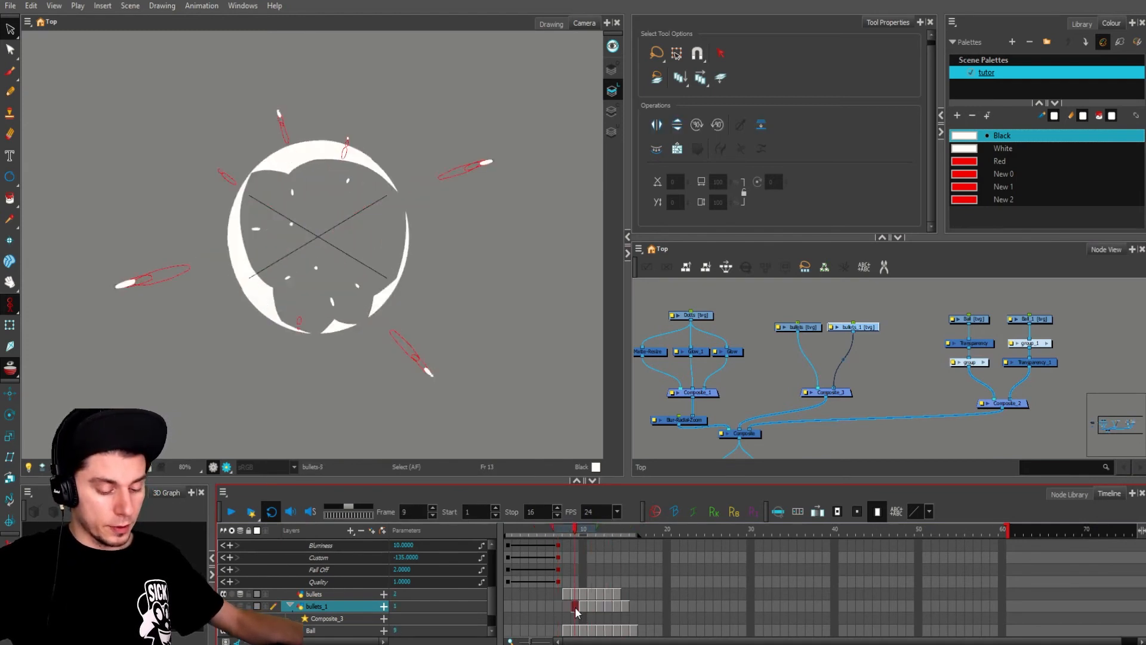
key(period)
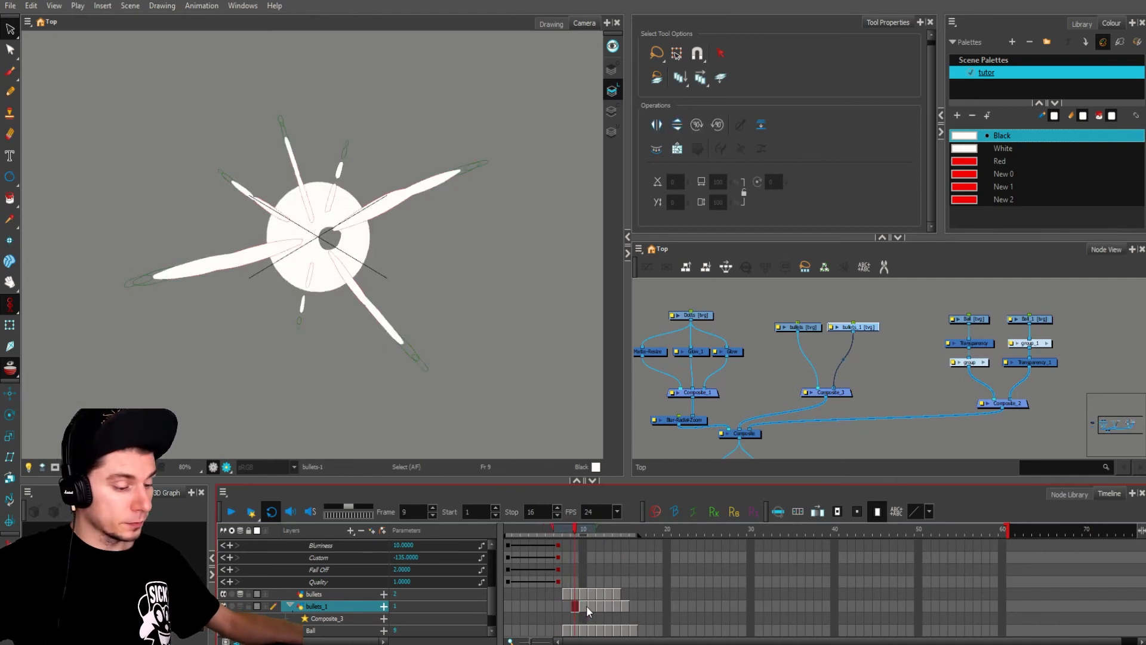
key(comma)
key(period)
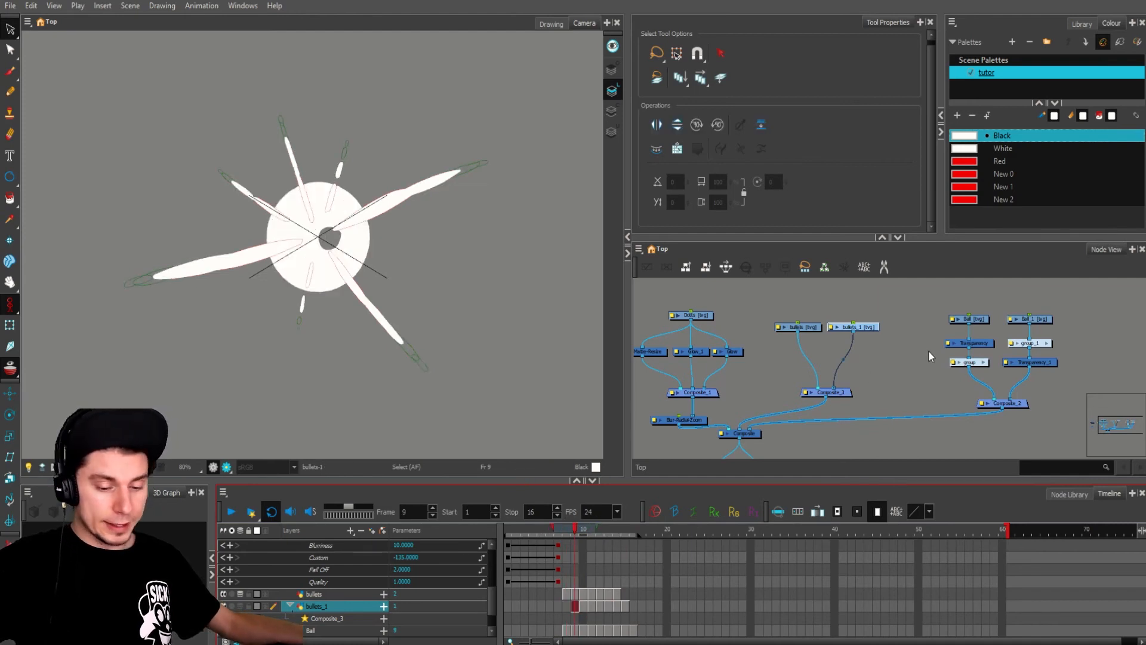
Step: Reorder the inputs of the main Composite node so that the bullets are layered behind the ball
click(745, 434)
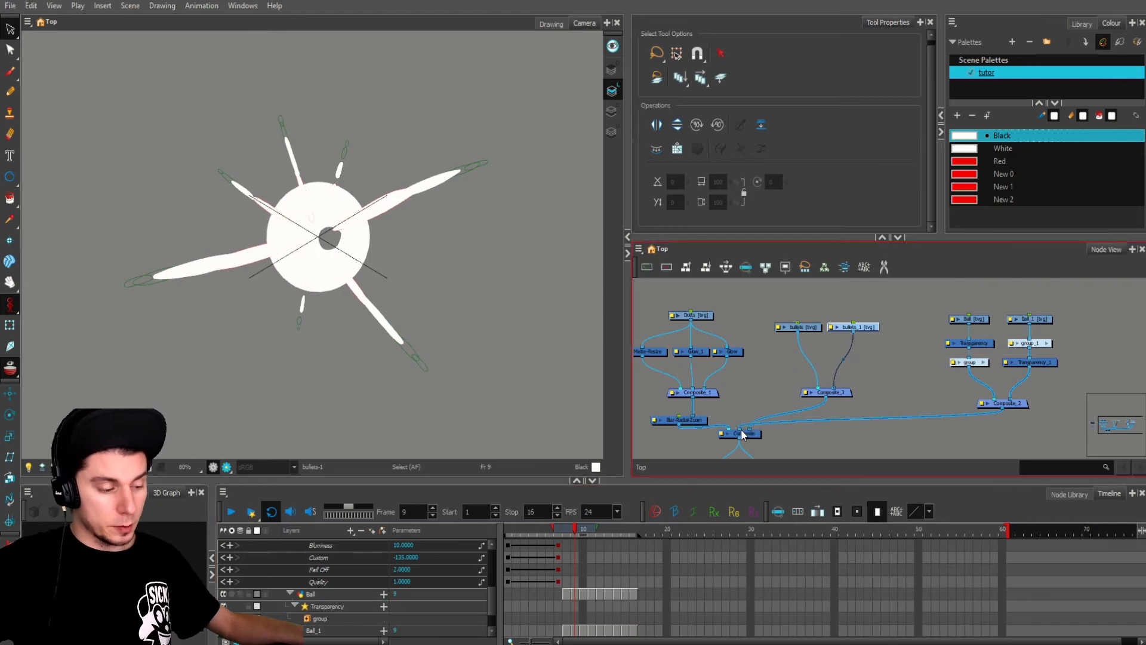
Step: With animation off, rotate and flip the whole bullets_1 layer so that its rays point in different directions from the original bullets
click(754, 394)
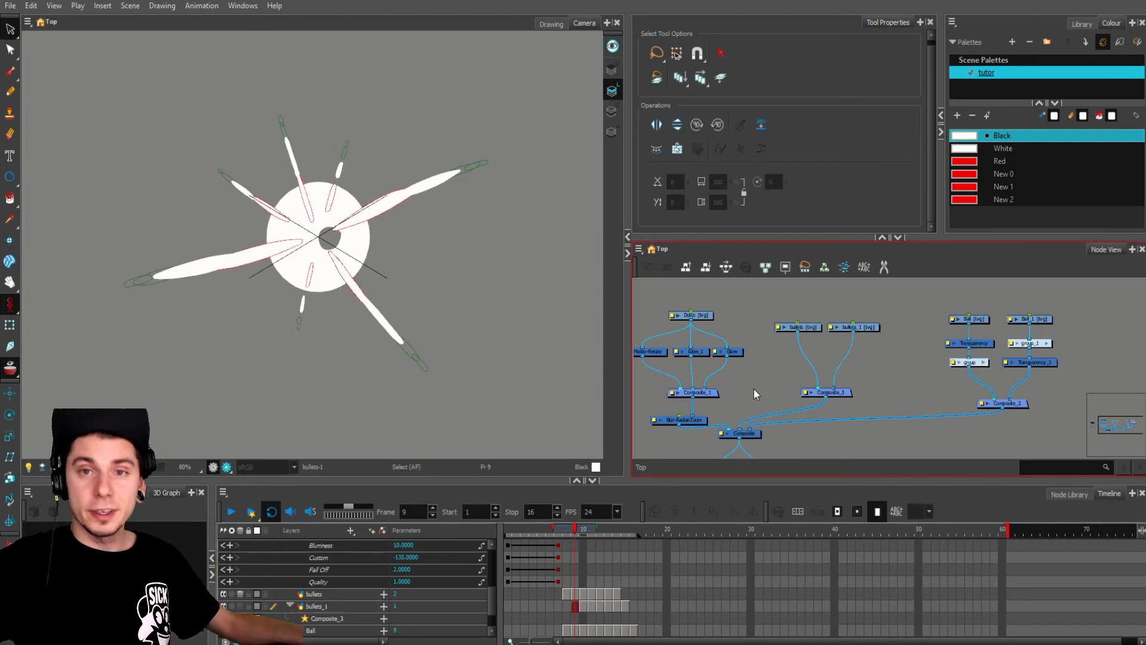
scroll(763, 377, down, 3)
scroll(804, 353, up, 2)
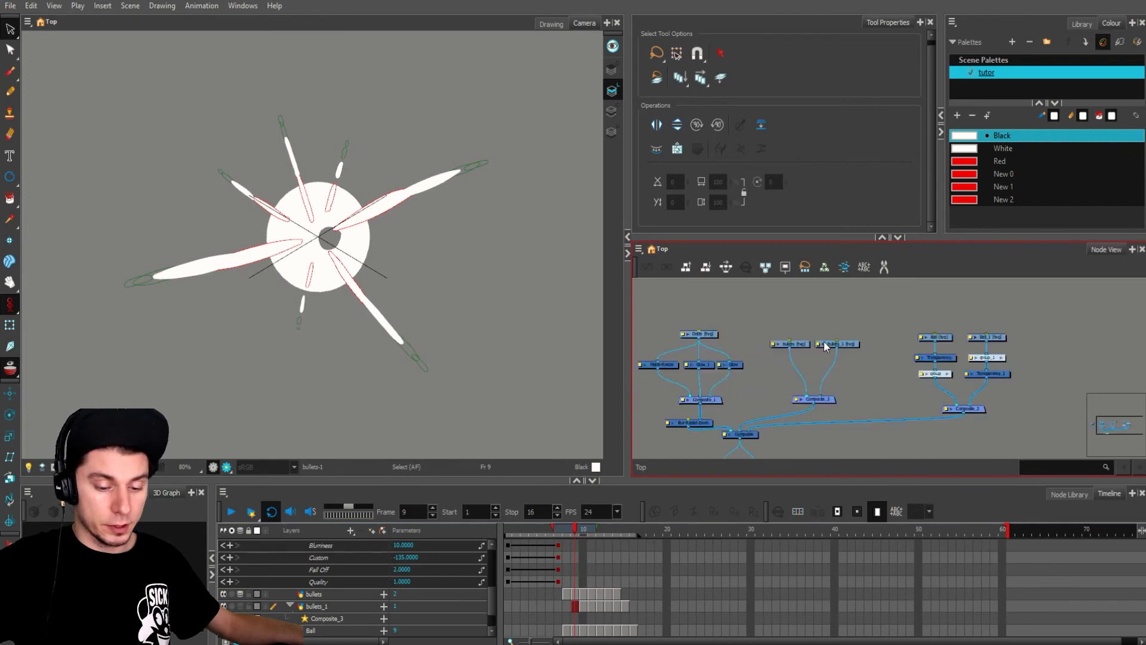
scroll(882, 391, up, 2)
click(971, 345)
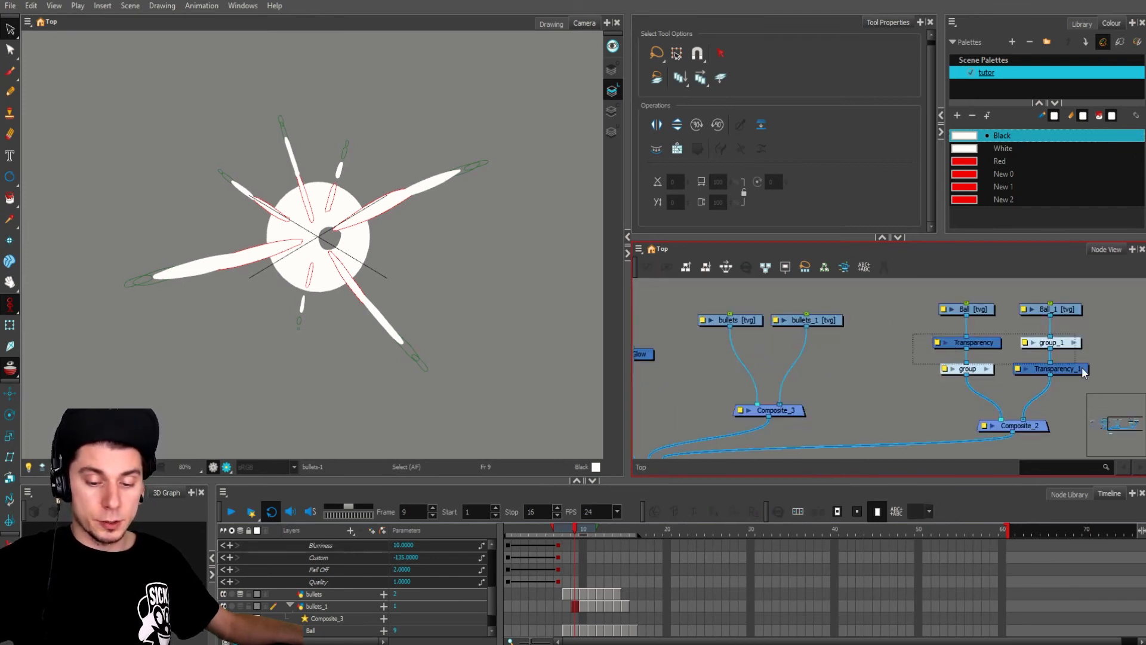
click(836, 321)
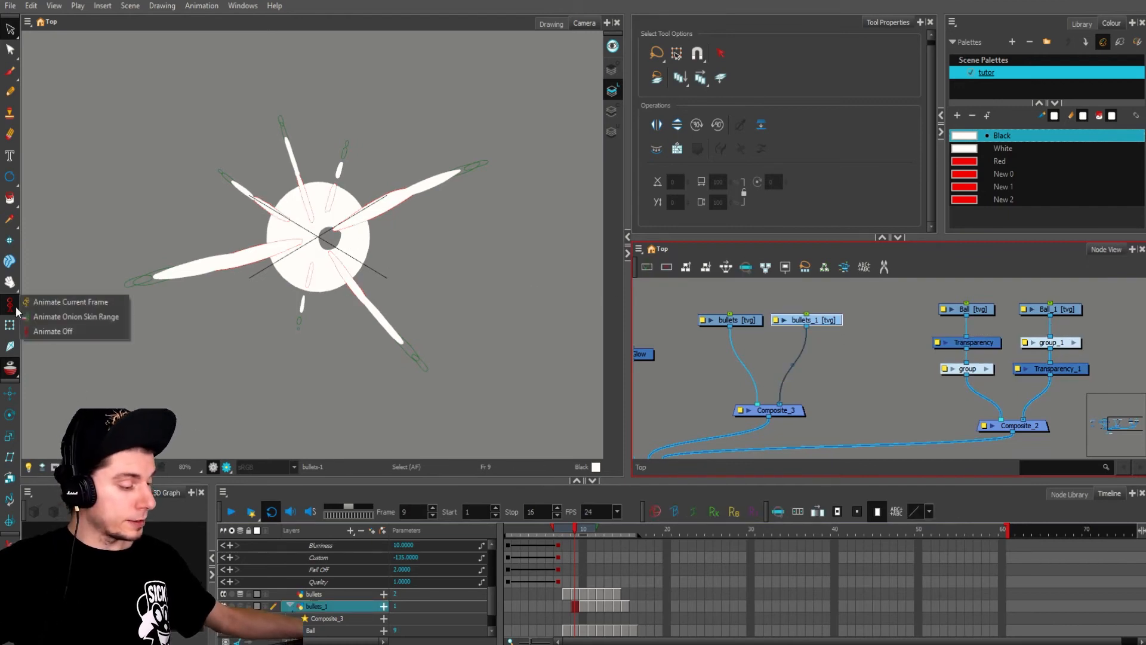
key(alt+3)
mouse_move(437, 236)
mouse_down()
mouse_move(411, 314)
mouse_move(457, 301)
mouse_move(464, 276)
mouse_move(461, 308)
mouse_up()
key(4)
key(5)
key(Escape)
Step: Duplicate the ball branches' Transparency, group, group_1 and Transparency_1 nodes and place the copies between the bullets nodes and Composite_3
click(977, 360)
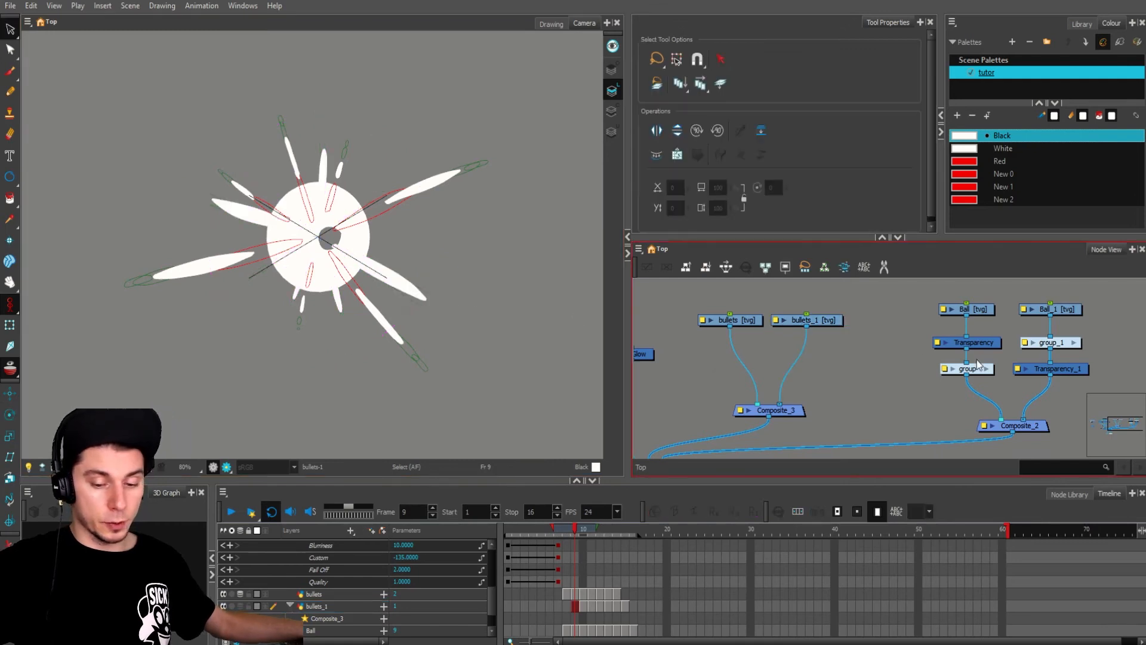
mouse_move(925, 334)
mouse_down()
mouse_move(964, 359)
mouse_move(1105, 379)
mouse_up()
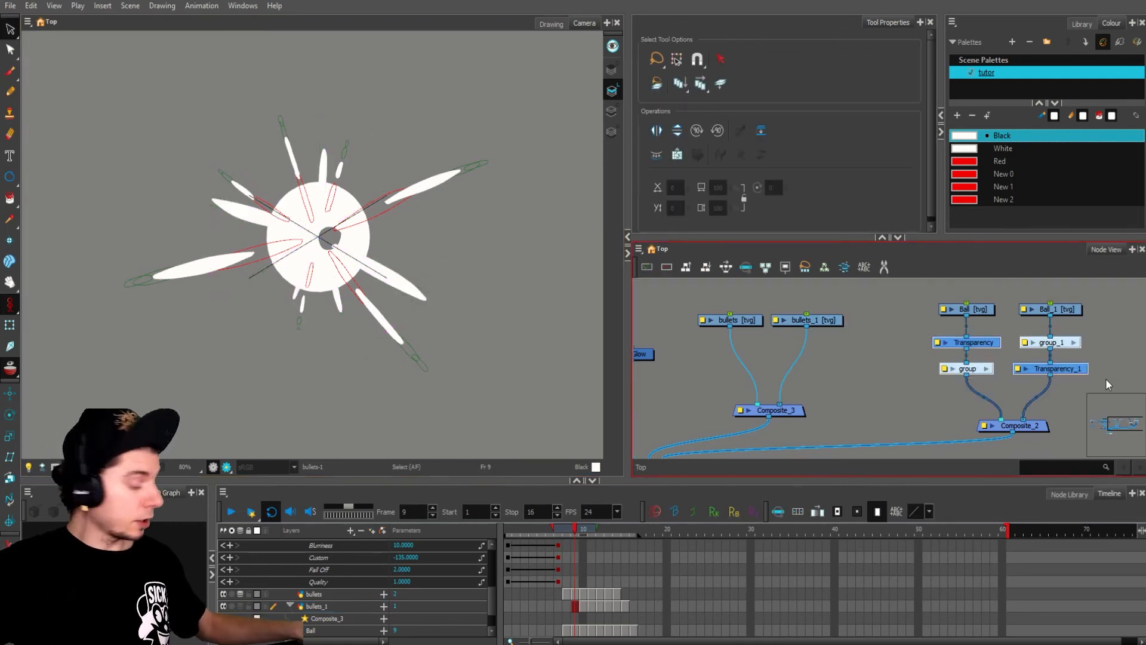
key(ctrl+c)
key(ctrl+v)
drag(824, 400, 693, 357)
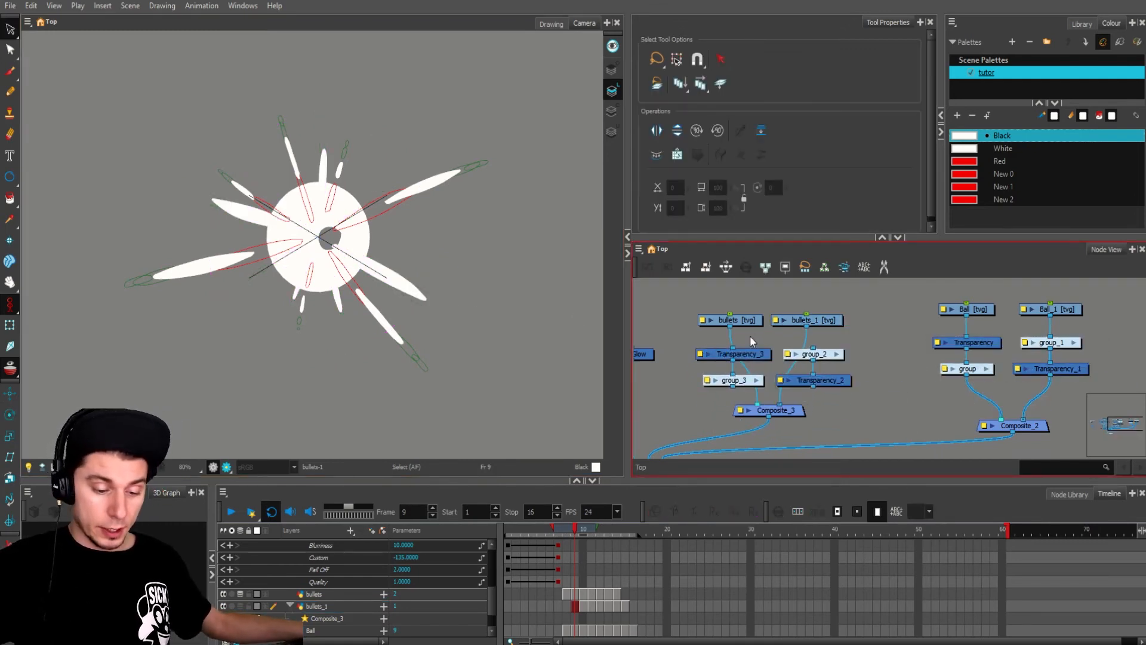
Step: Wire bullets through Transparency_3 and group_3, and bullets_1 through group_2 and Transparency_2, into Composite_3
drag(738, 388, 757, 407)
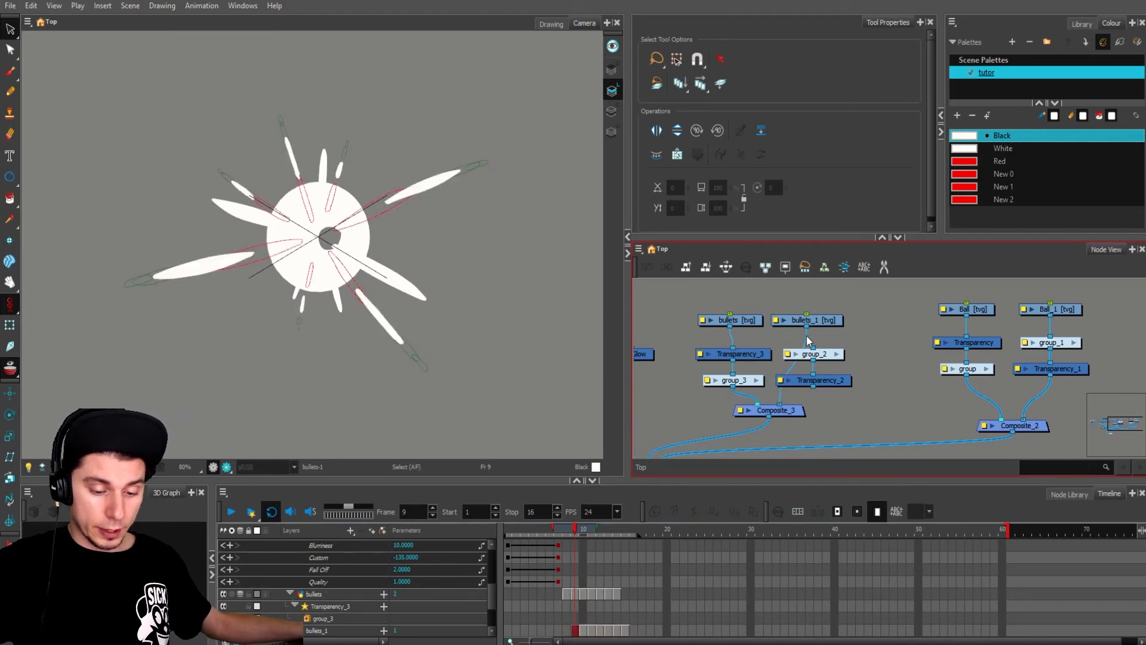
drag(808, 339, 813, 348)
drag(813, 386, 779, 404)
Step: Switch the camera view to the rendered preview and step through the frames to check the glowing, semi-transparent bullets around the ball
click(214, 467)
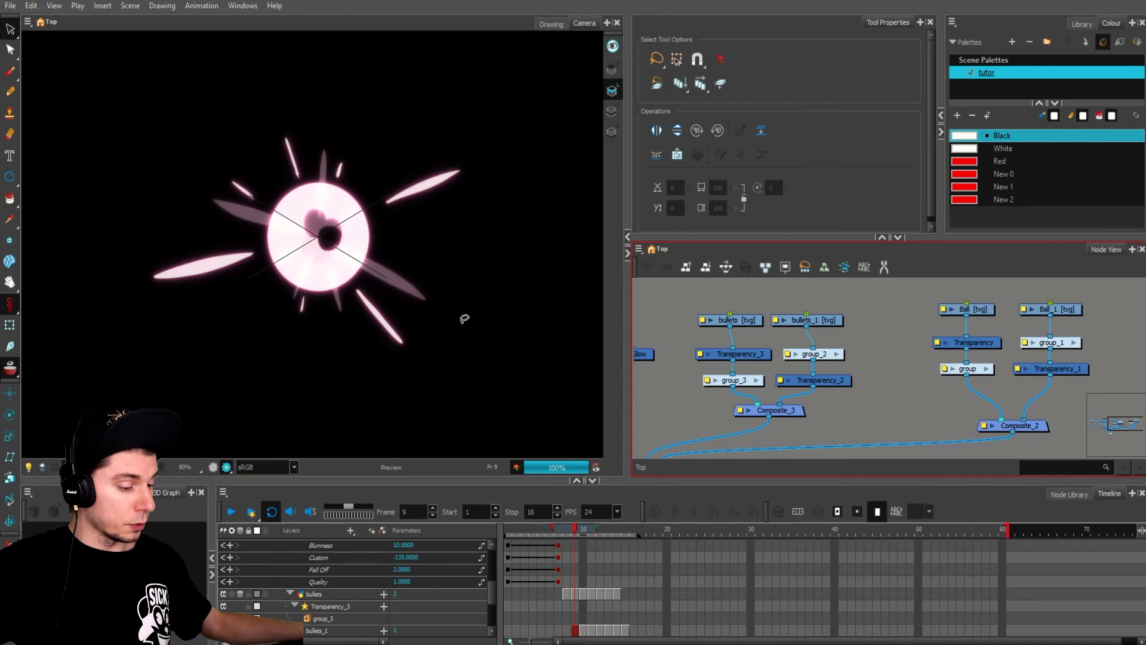
scroll(350, 297, down, 2)
scroll(356, 269, up, 1)
key(comma)
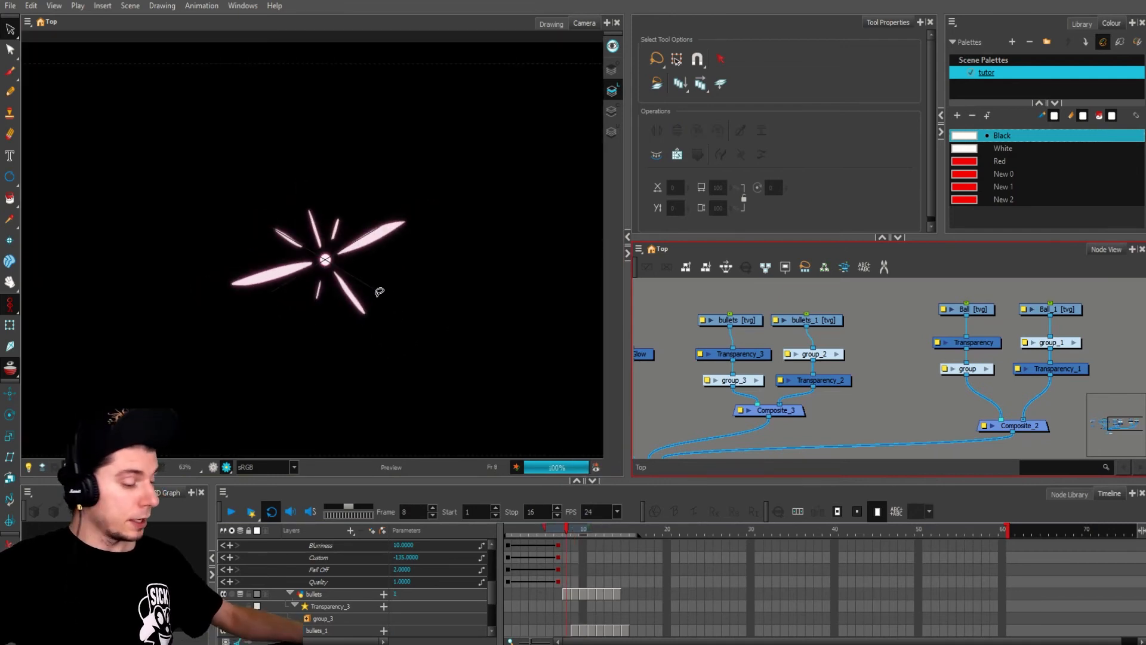
key(period)
key(period)
key(period)
key(period)
key(period)
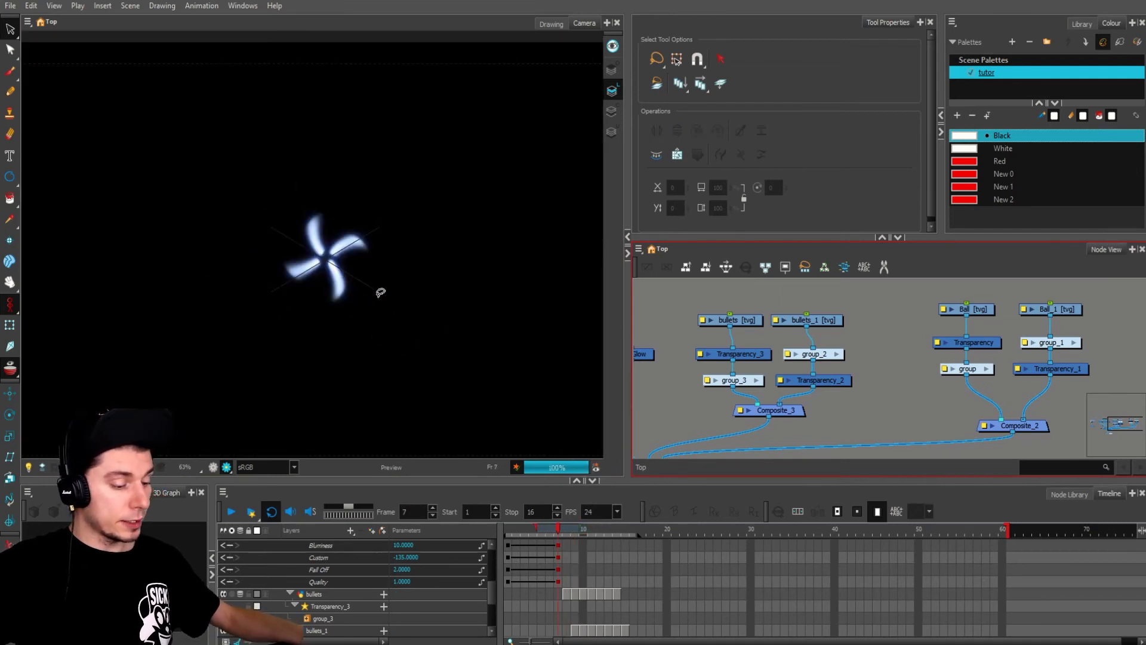
key(period)
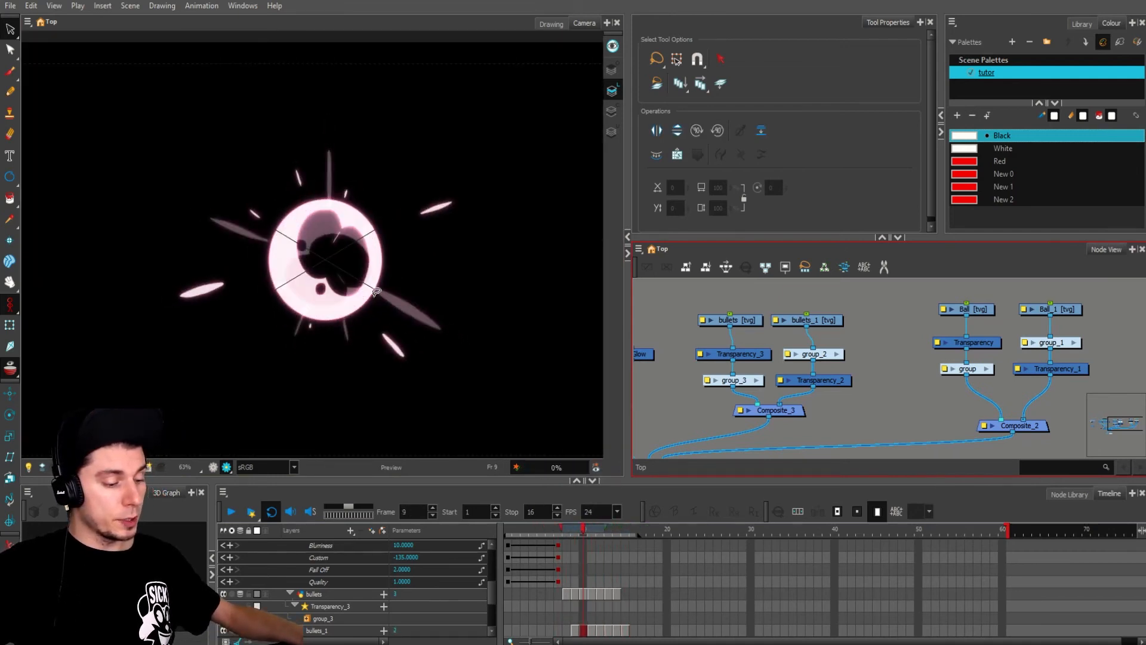
key(comma)
key(comma)
key(comma)
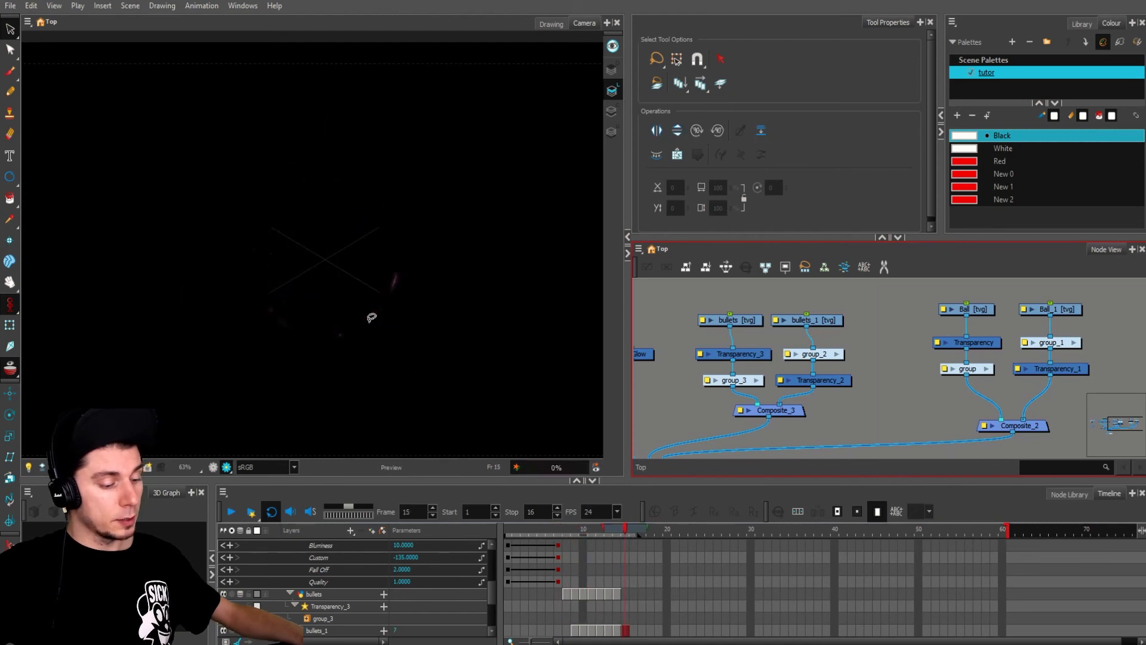
key(comma)
key(comma)
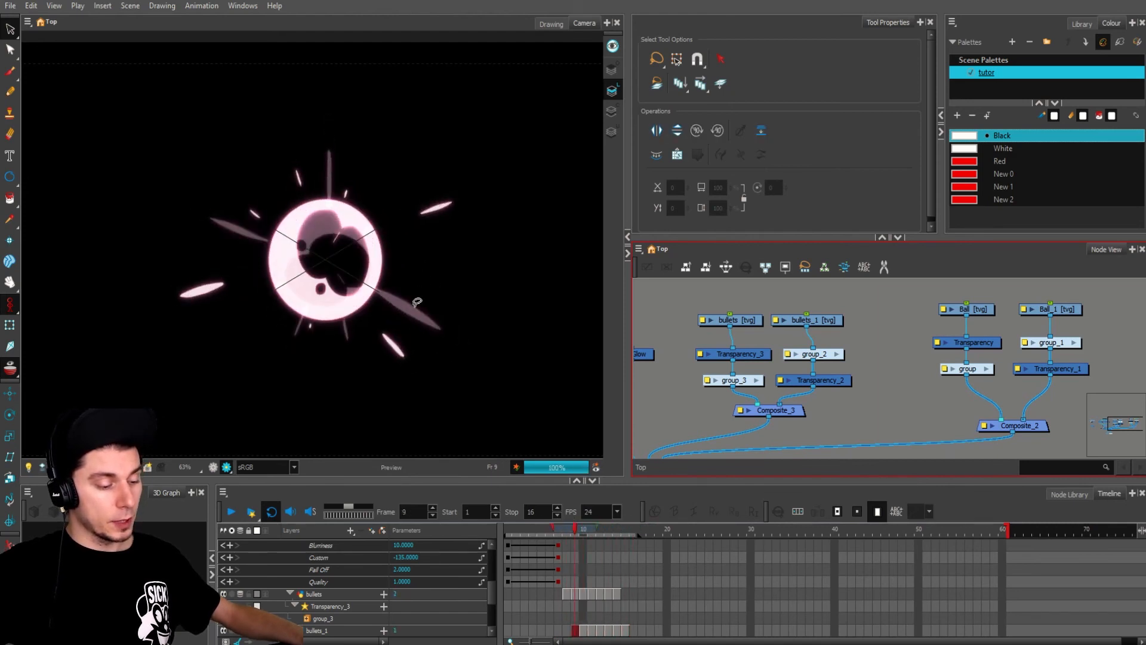
Step: Duplicate the Blur-Radial-Zoom node and insert the copy between Composite_3 and the main Composite
scroll(777, 358, down, 6)
scroll(760, 377, up, 5)
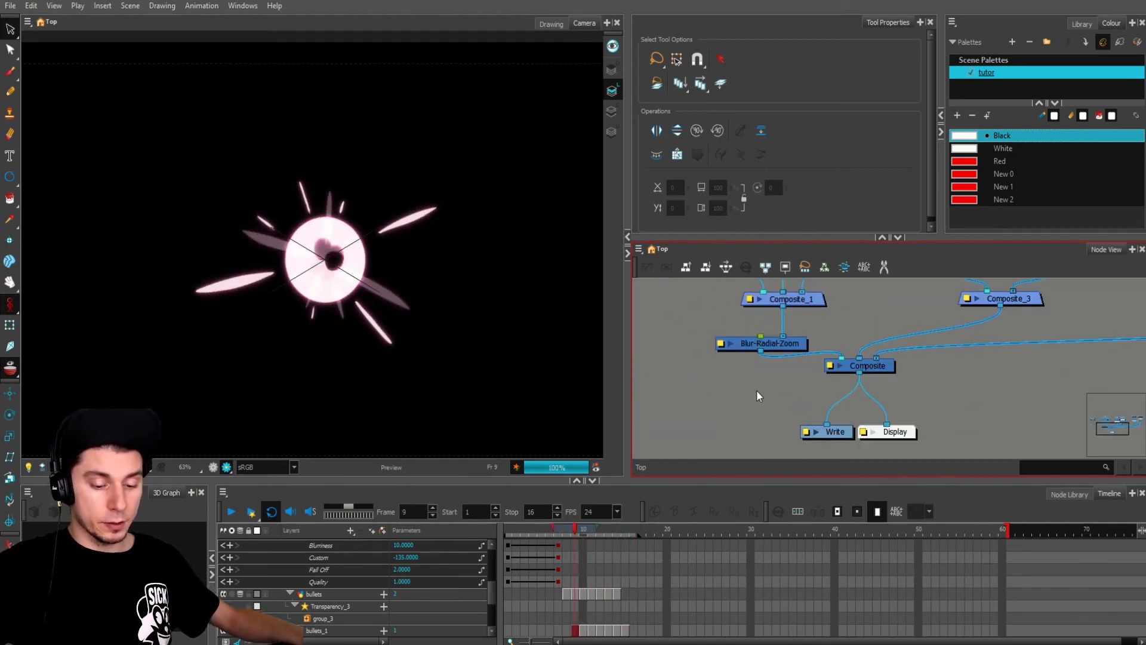
click(790, 345)
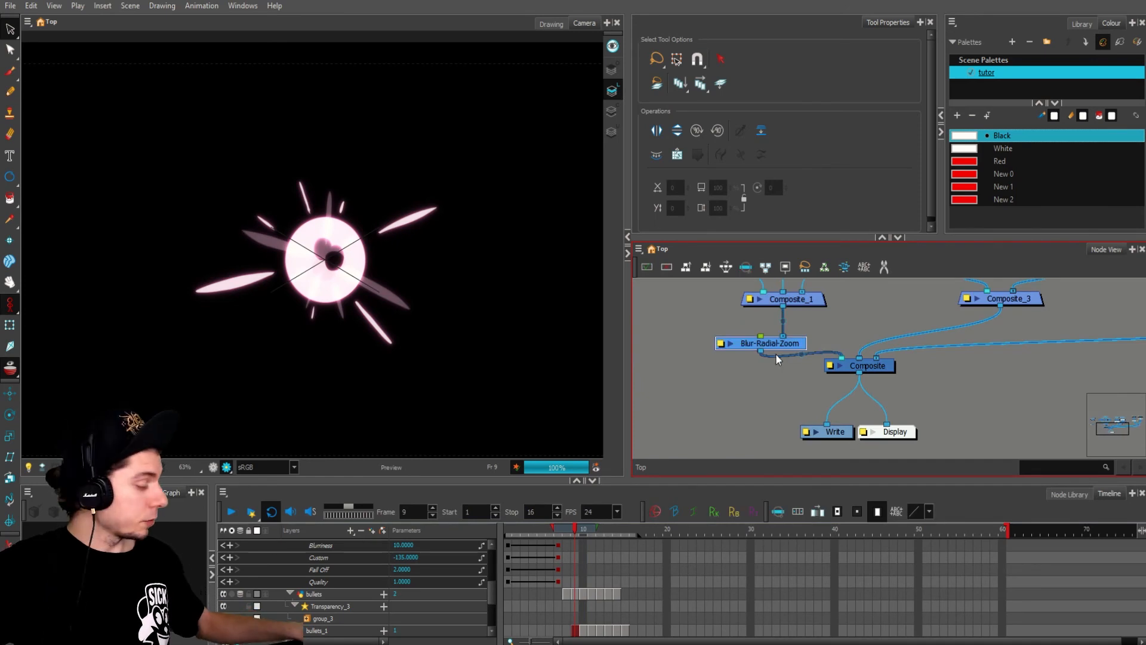
key(ctrl+c)
key(ctrl+v)
drag(871, 362, 1010, 323)
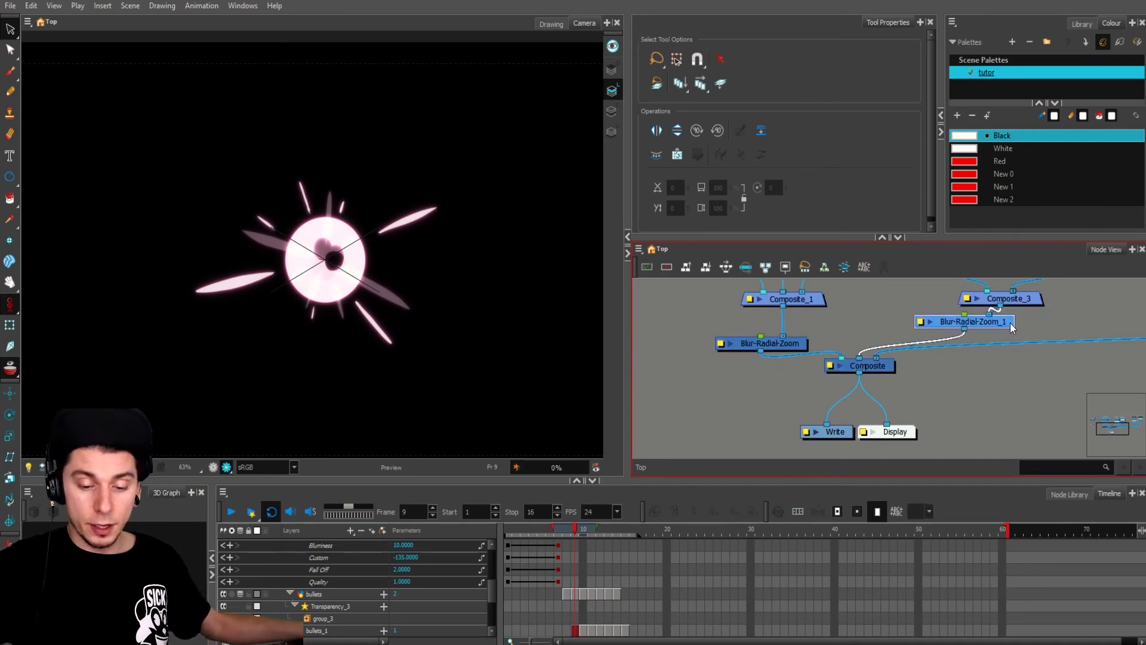
click(961, 385)
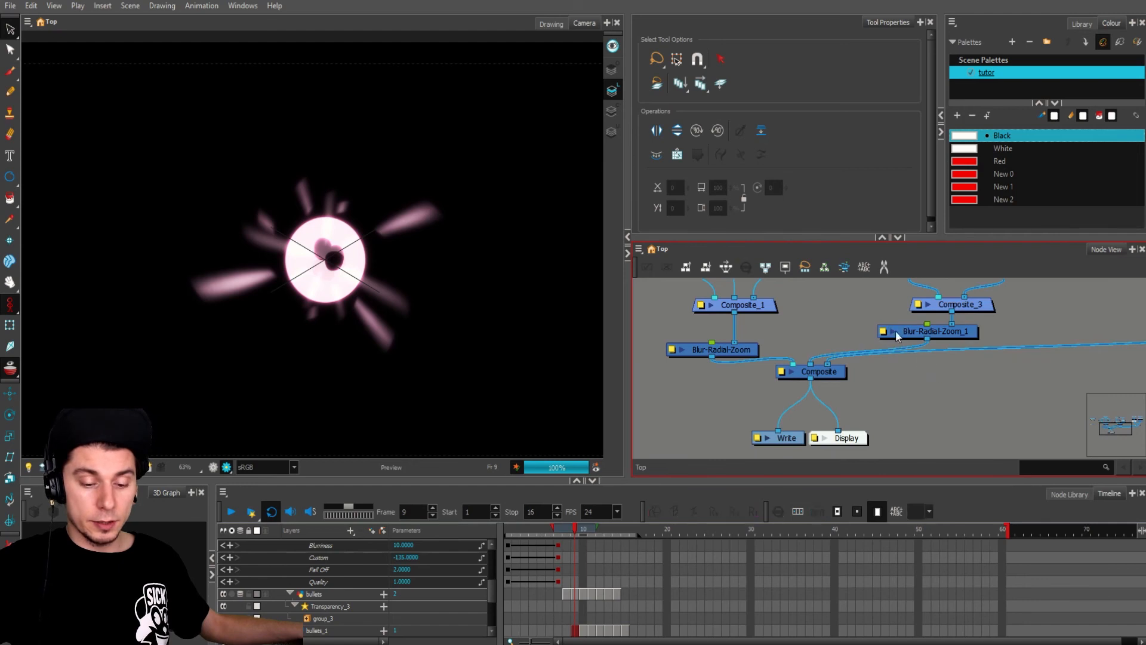
Step: Set the direction of Blur-Radial-Zoom_1 to the preset with a custom value of 90, for a blur straight along the bullets
click(884, 332)
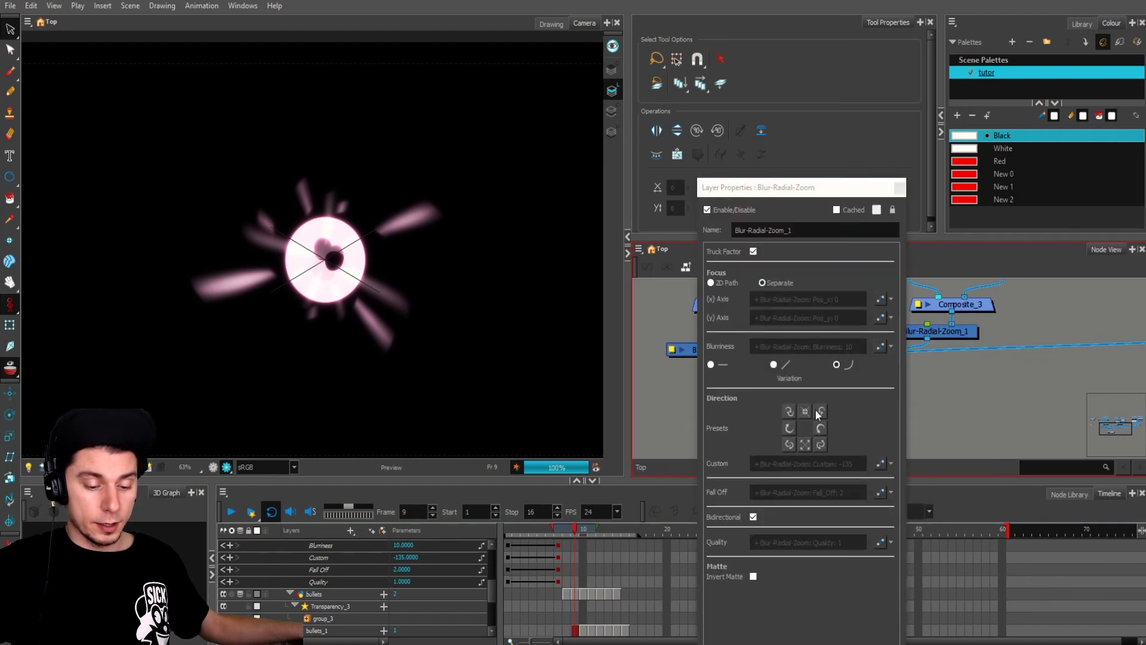
click(805, 444)
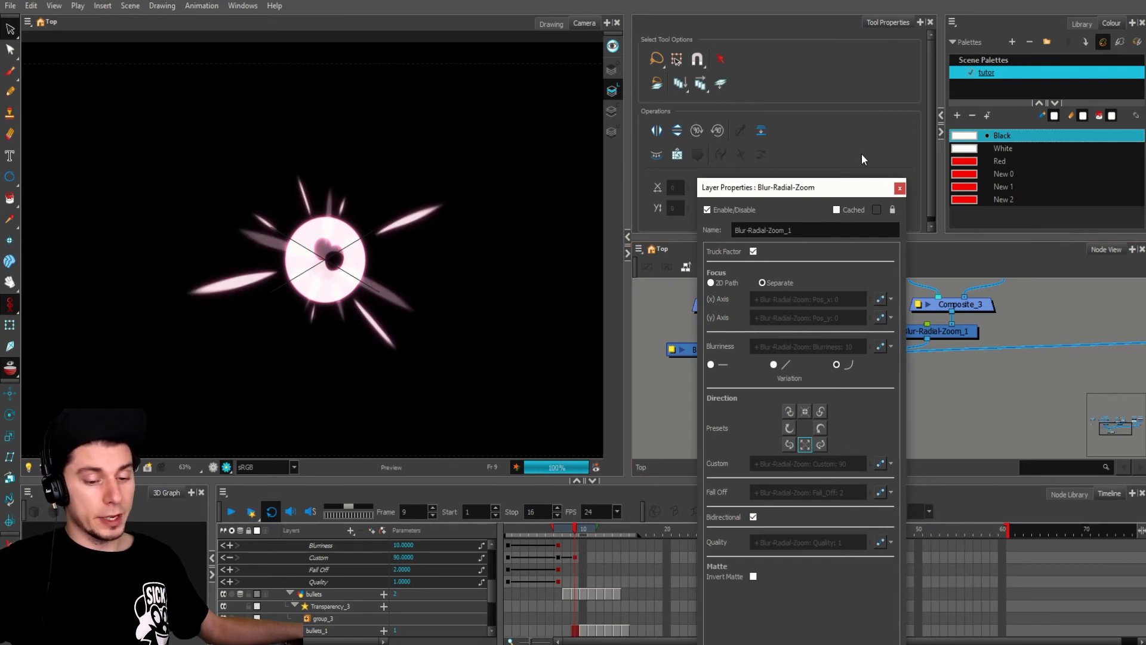
click(900, 189)
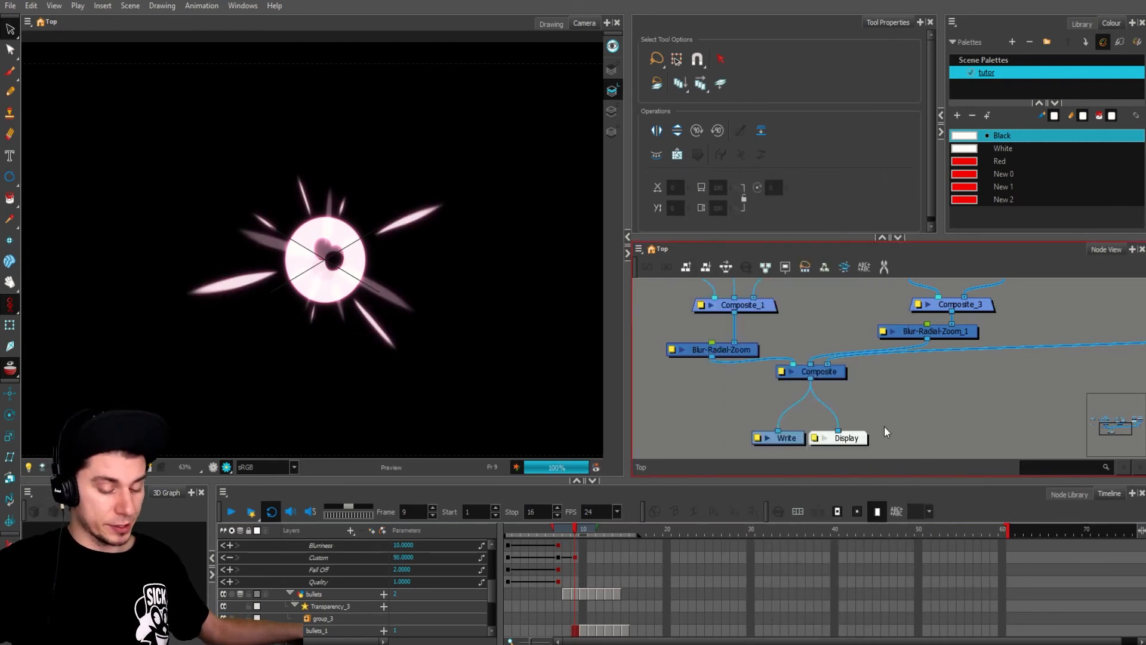
Step: Delete the Blur-Radial-Zoom_1 keyframes on frames 1 to 7, keeping the one on frame 9
click(972, 332)
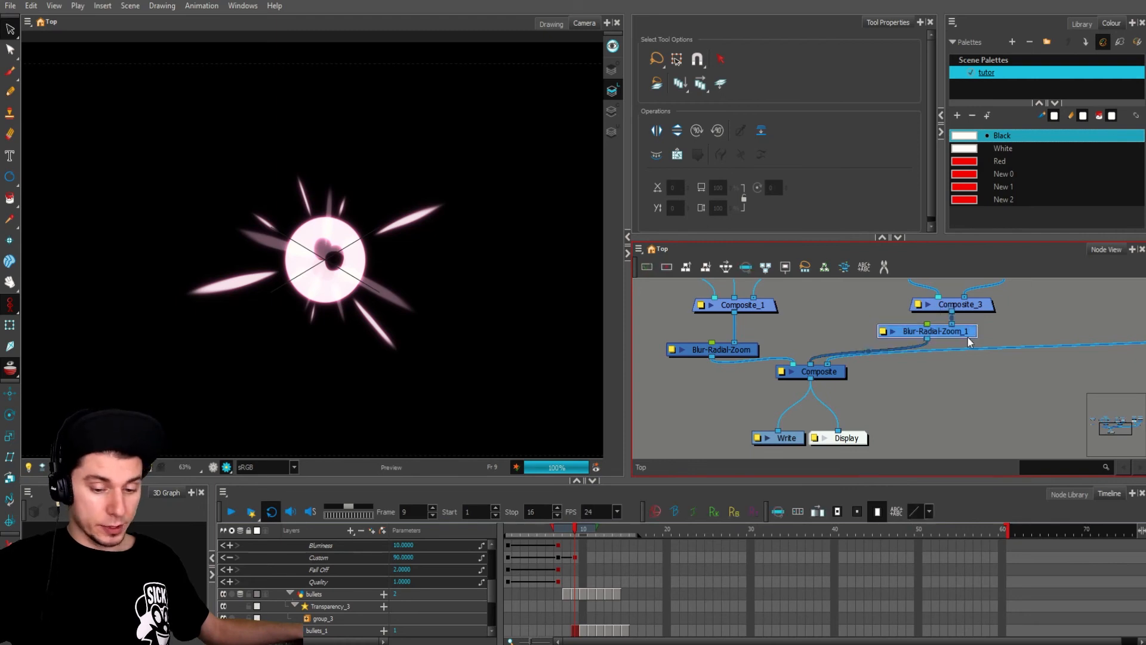
click(782, 511)
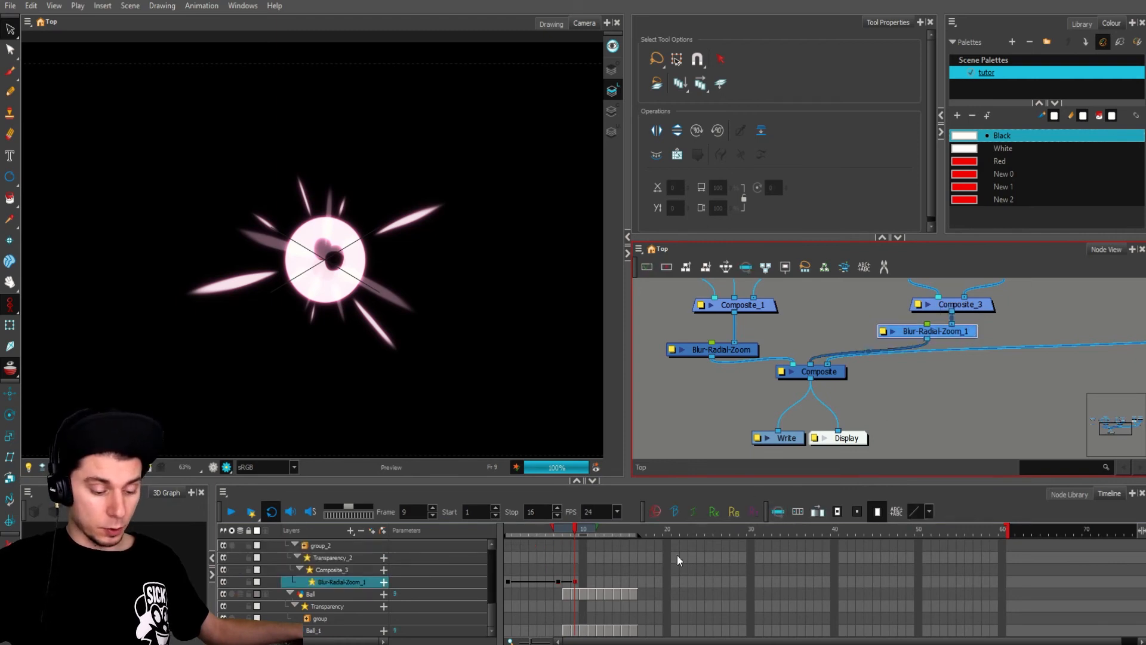
drag(560, 581, 530, 581)
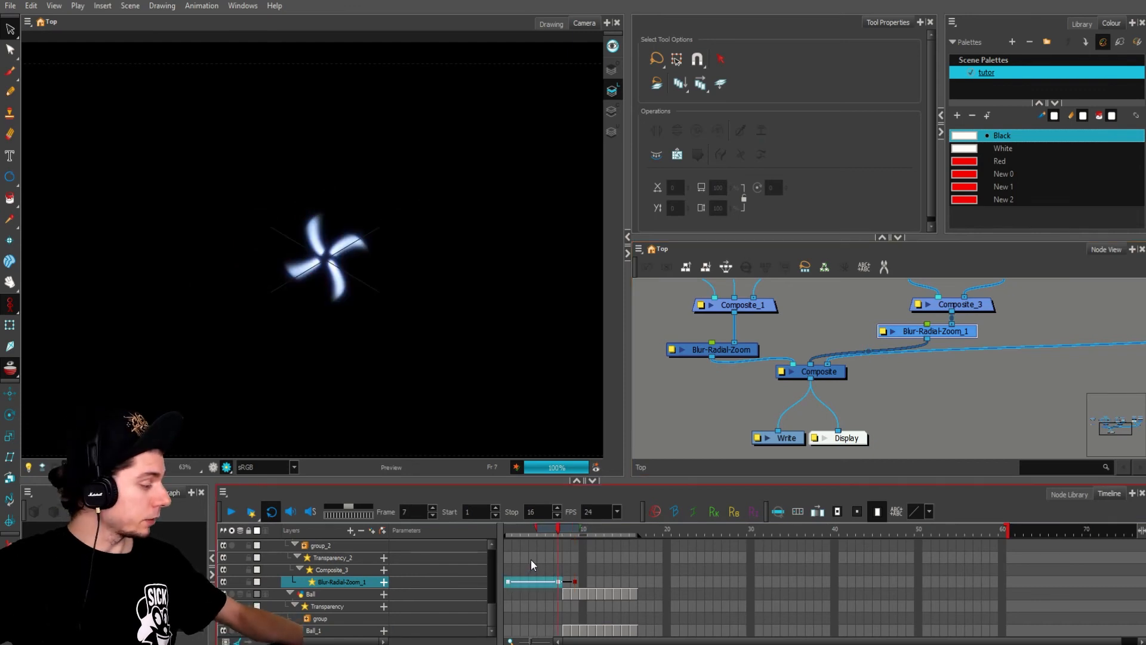
key(Delete)
click(576, 582)
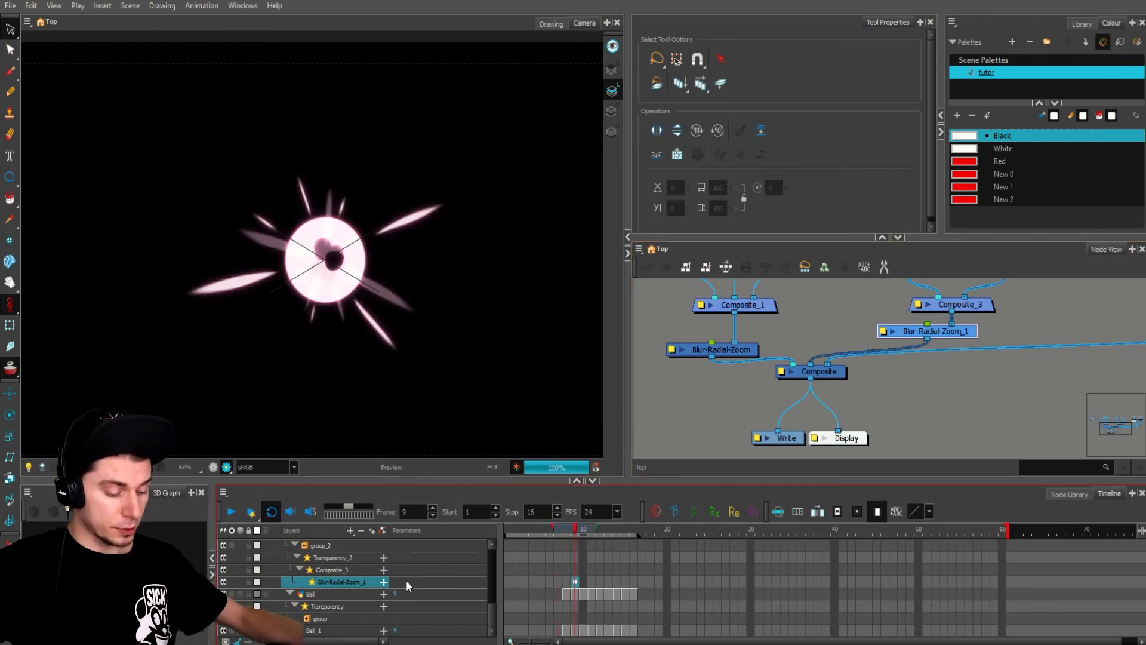
Step: Expand the parameters of Blur-Radial-Zoom_1 in the timeline and check its layer properties
click(384, 582)
scroll(430, 633, down, 1)
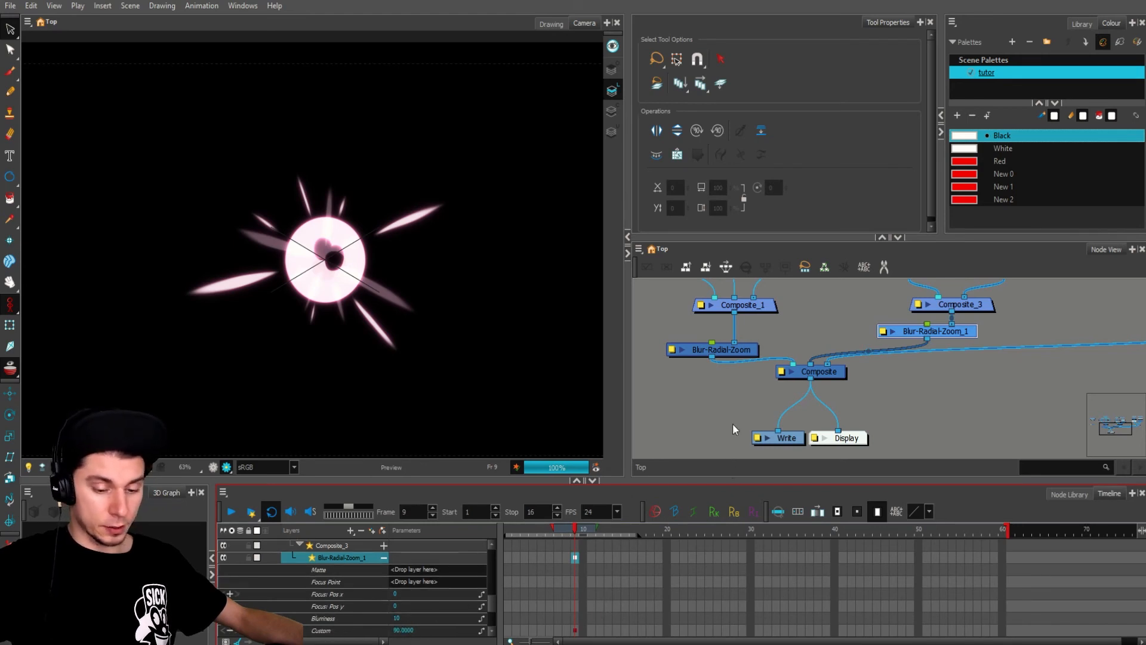
double_click(884, 332)
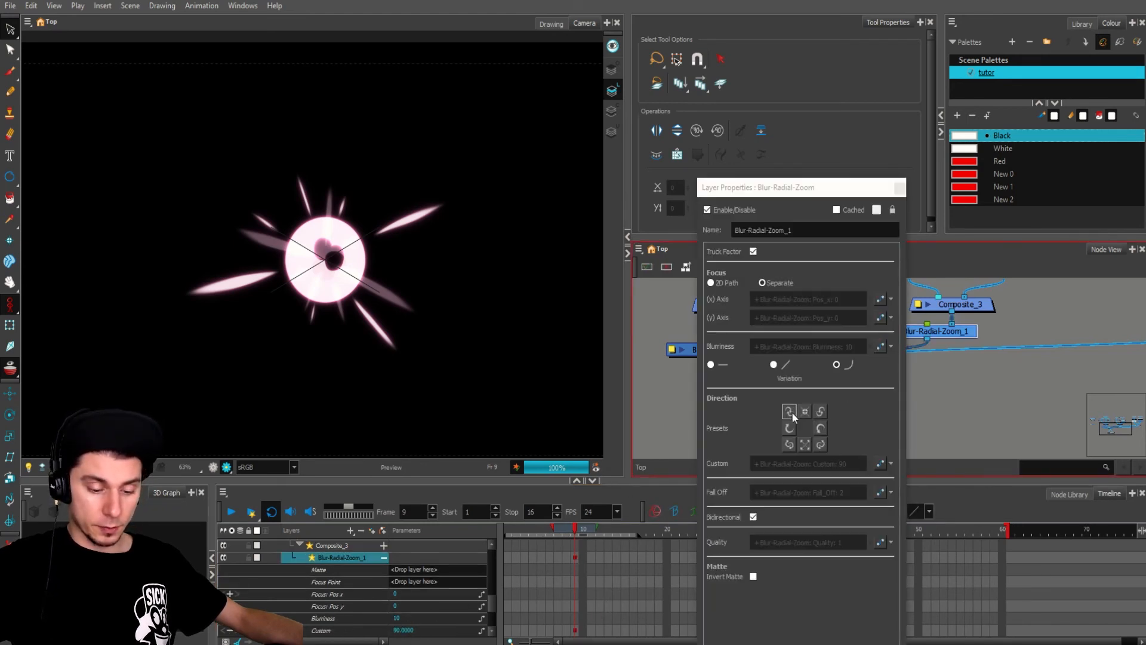
click(900, 194)
Step: Place the Colour-Card node beside the main Composite and connect it as the rearmost input to serve as a background
scroll(902, 414, down, 5)
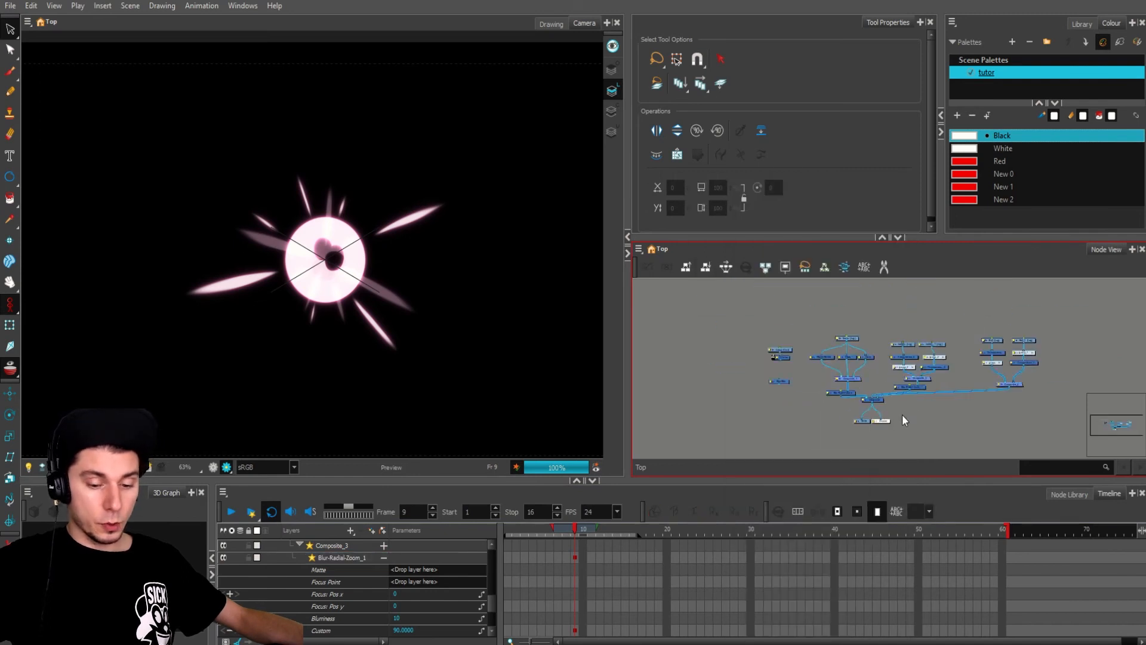
scroll(922, 411, up, 2)
scroll(923, 411, down, 2)
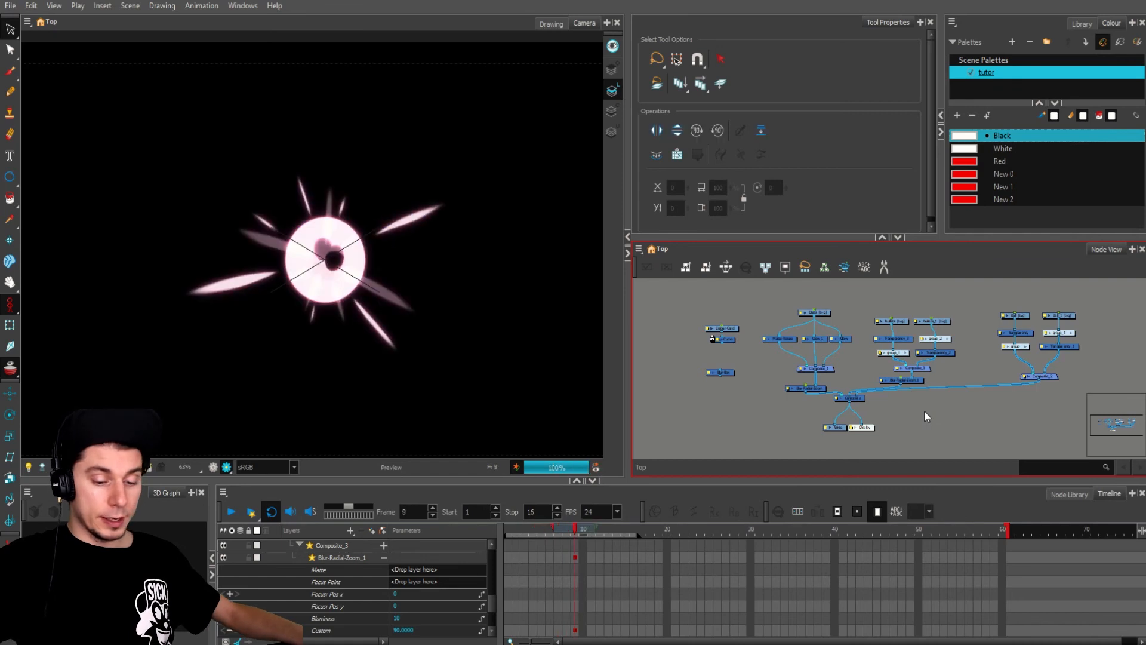
key(comma)
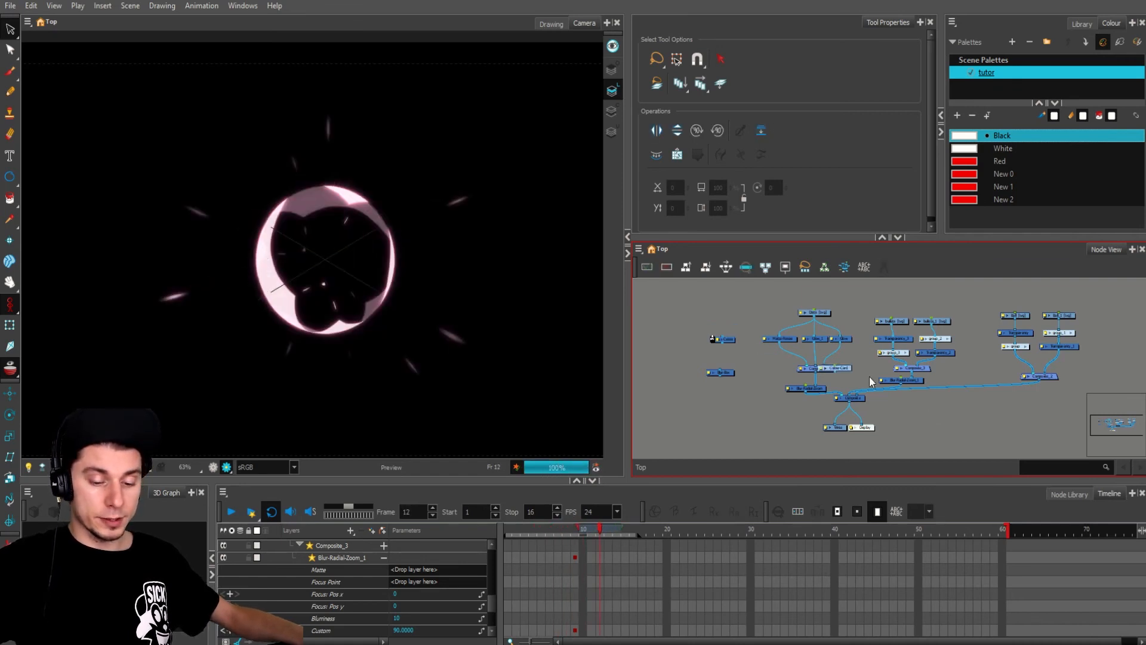
drag(946, 415, 863, 398)
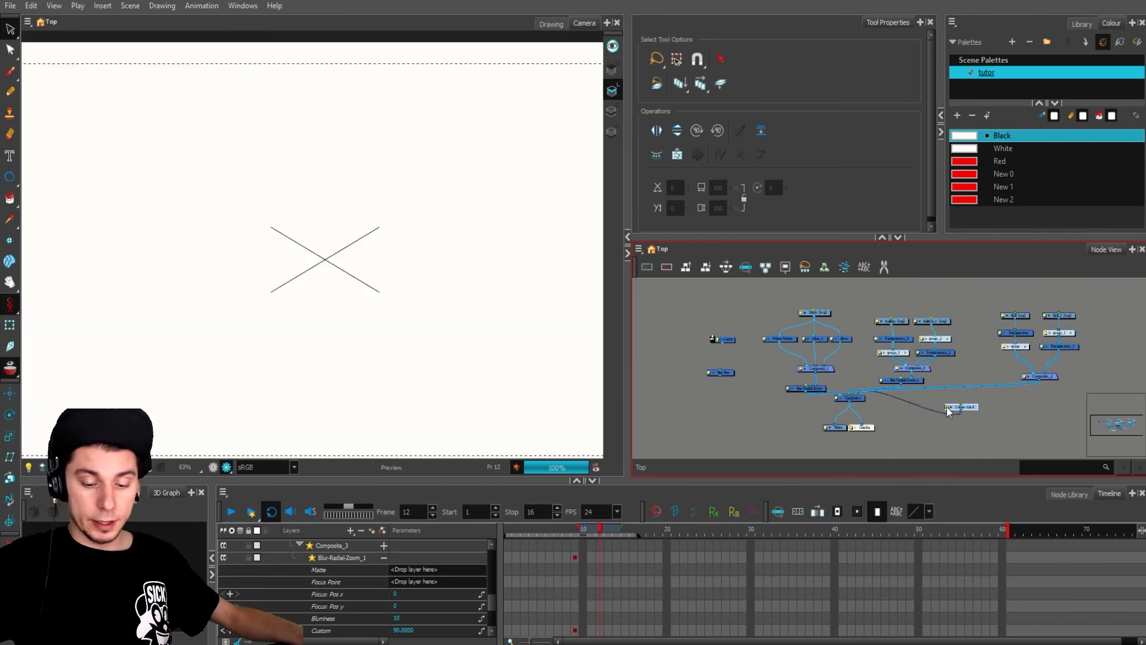
Step: Set the Colour-Card node's colour to pure red (255, 0, 0)
double_click(947, 408)
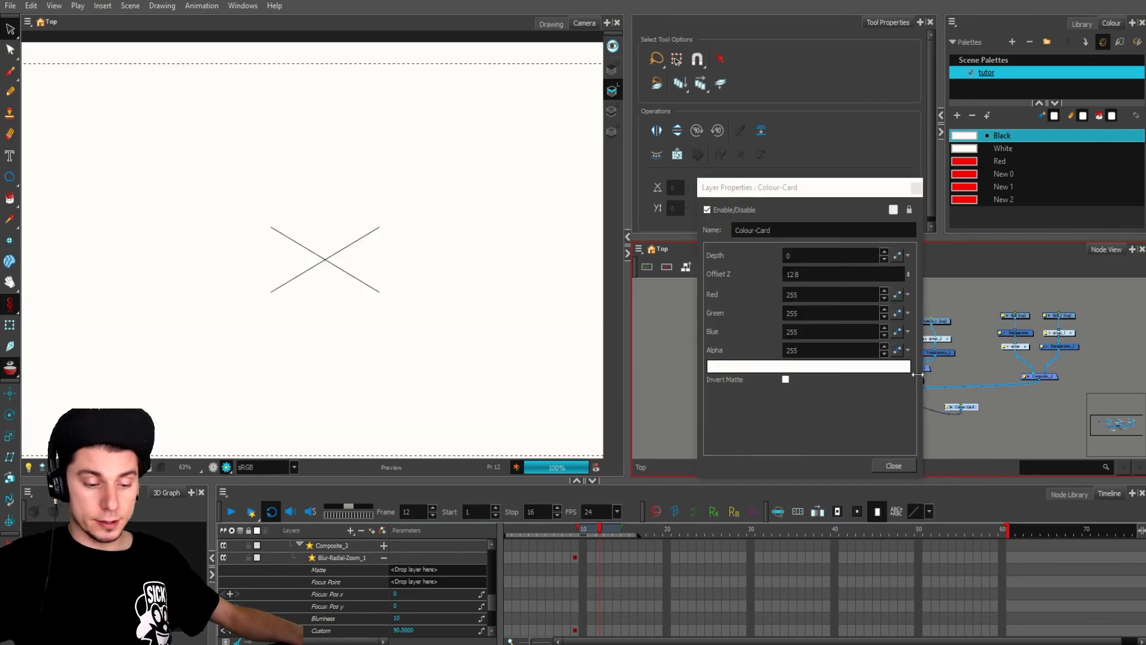
click(800, 367)
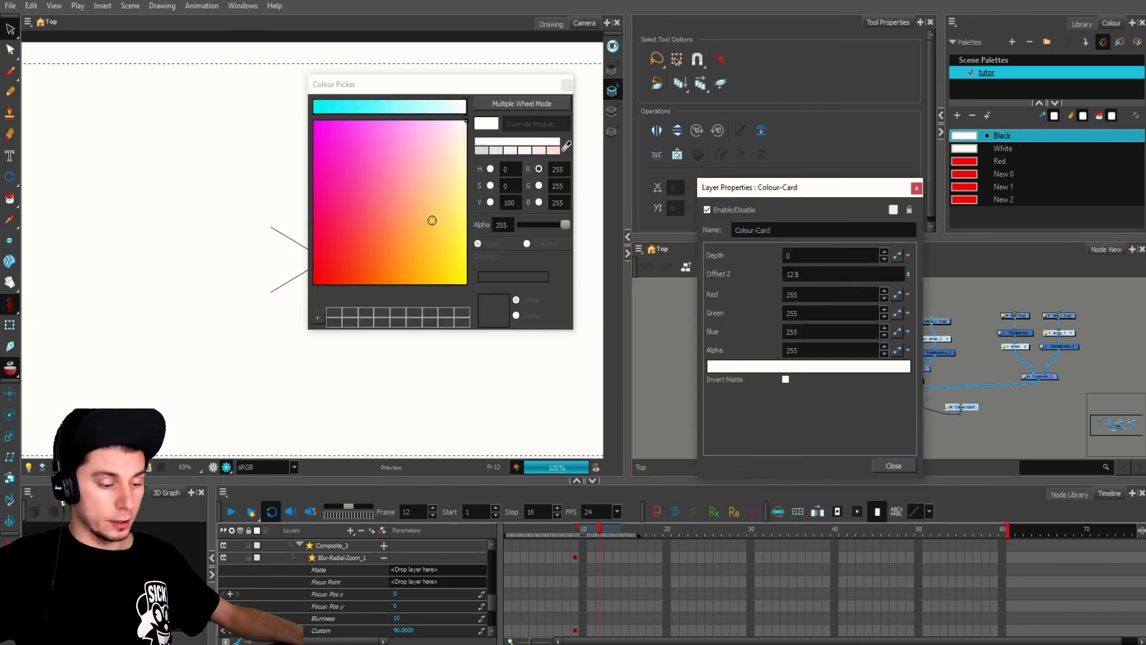
drag(432, 220, 289, 280)
click(566, 87)
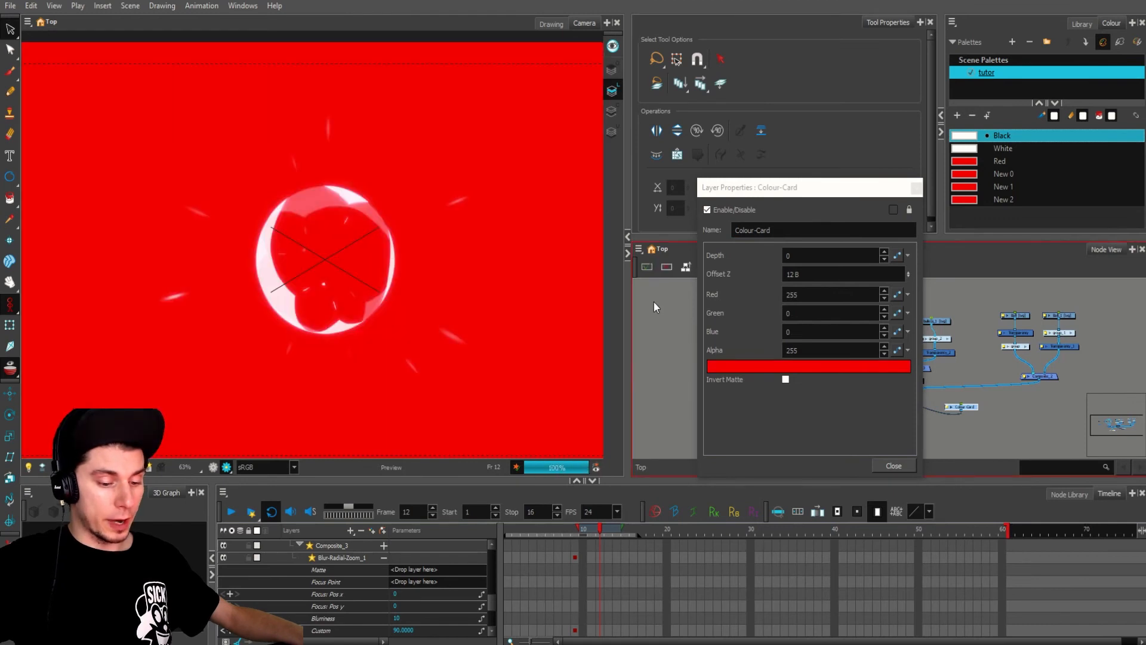
Step: Set the Colour-Card's colour to black (0, 0, 0), close its properties and turn off the rendered preview in the camera view
click(744, 367)
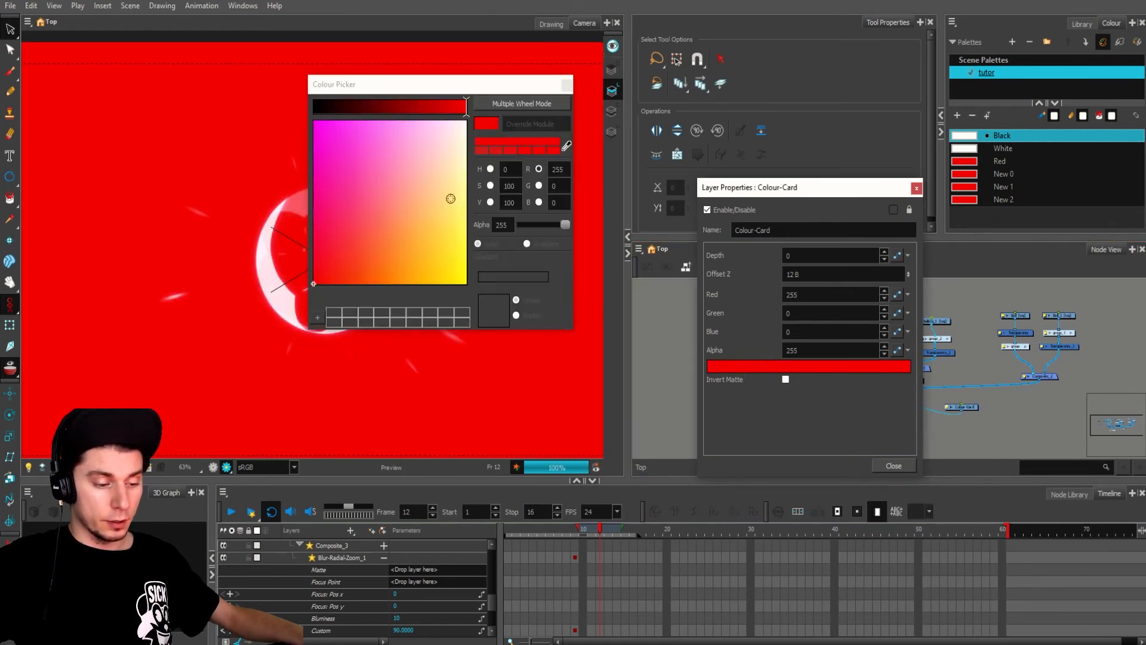
drag(429, 189, 251, 75)
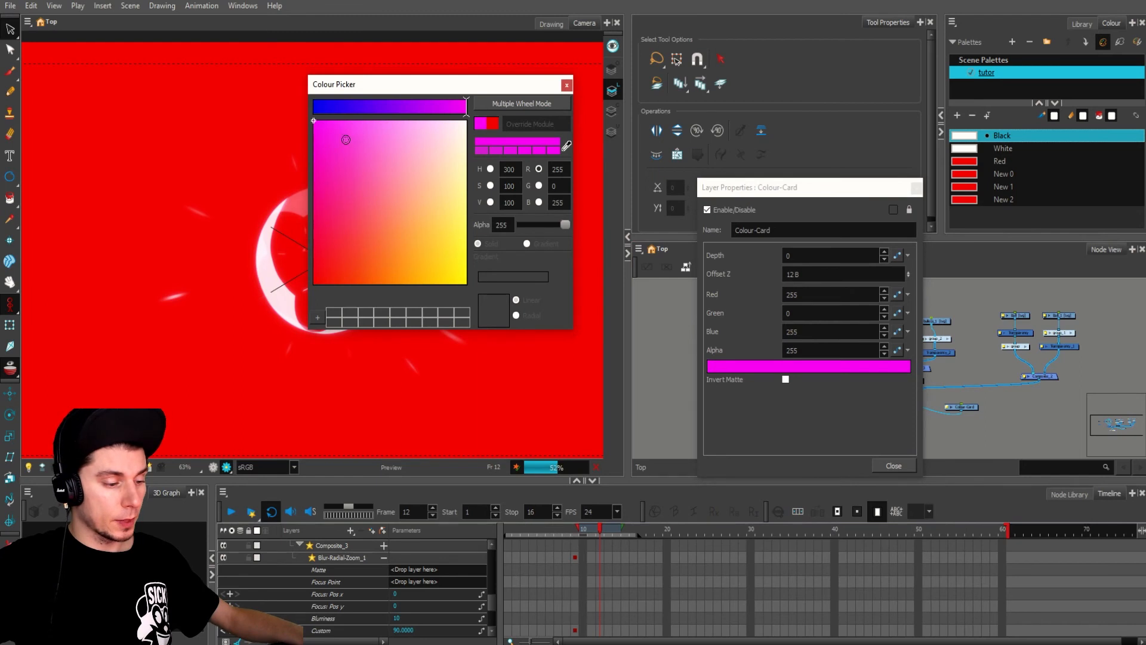
drag(345, 140, 313, 284)
drag(467, 106, 314, 106)
click(567, 85)
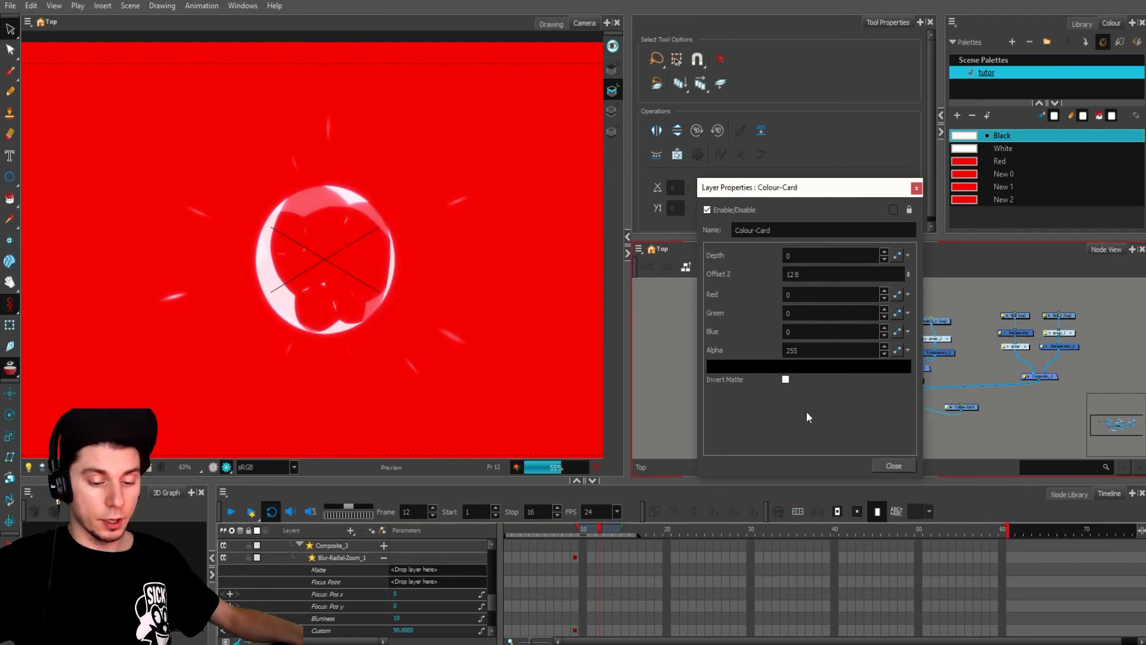
click(916, 189)
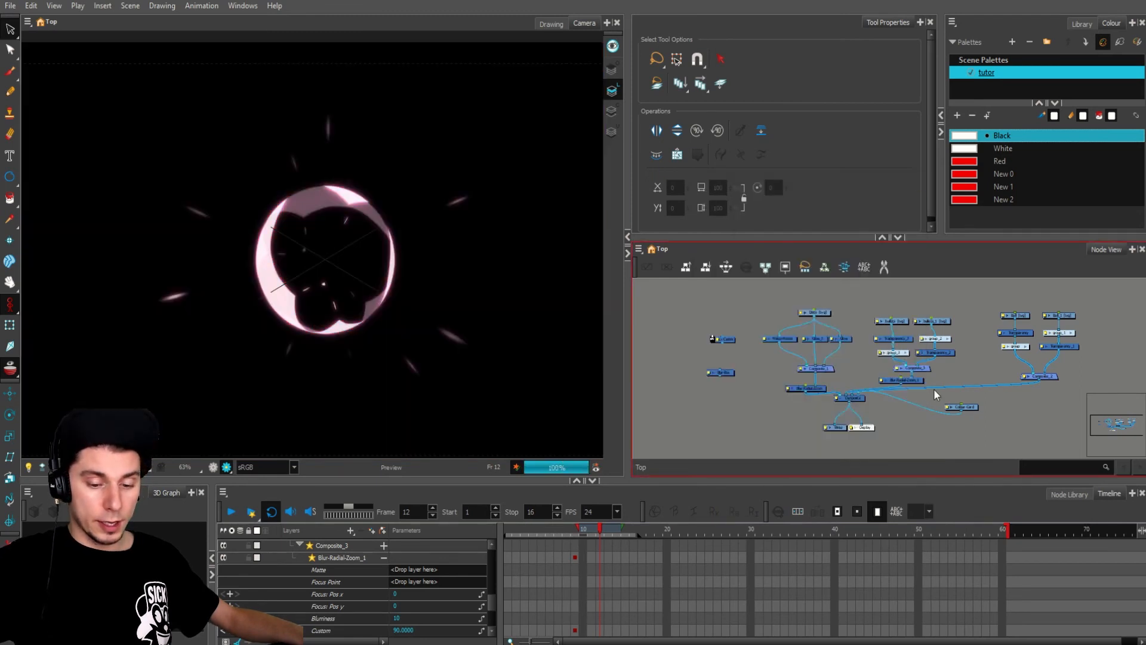
click(230, 467)
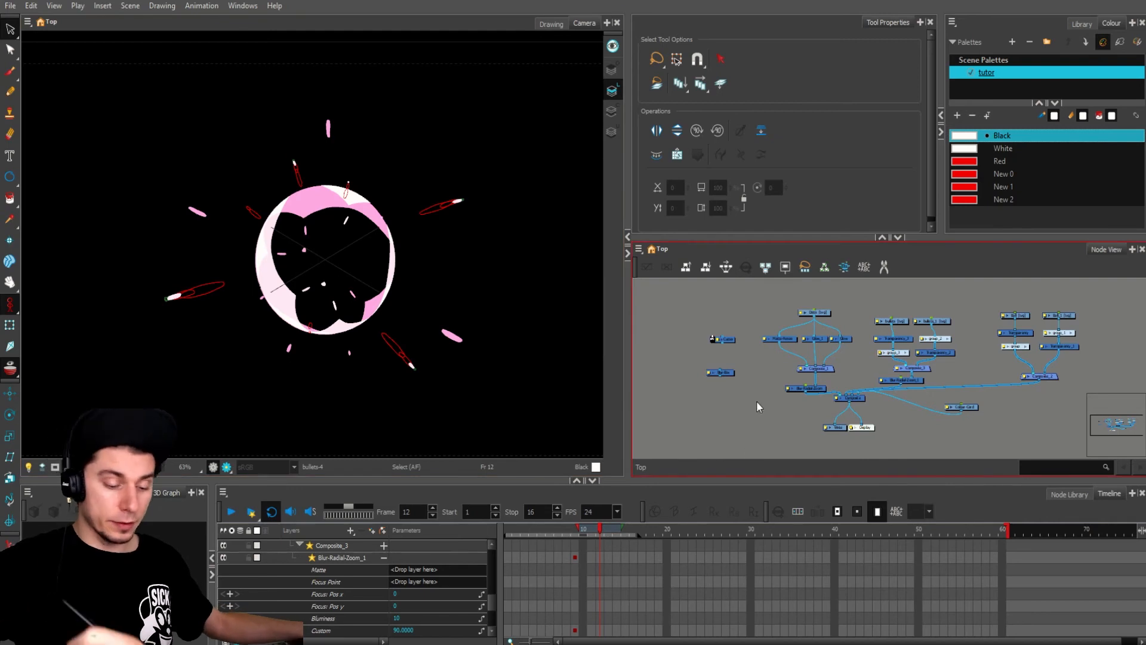
Step: Move the Write and Display nodes lower, add a separate Composite node and connect it to both of them
scroll(858, 445, up, 2)
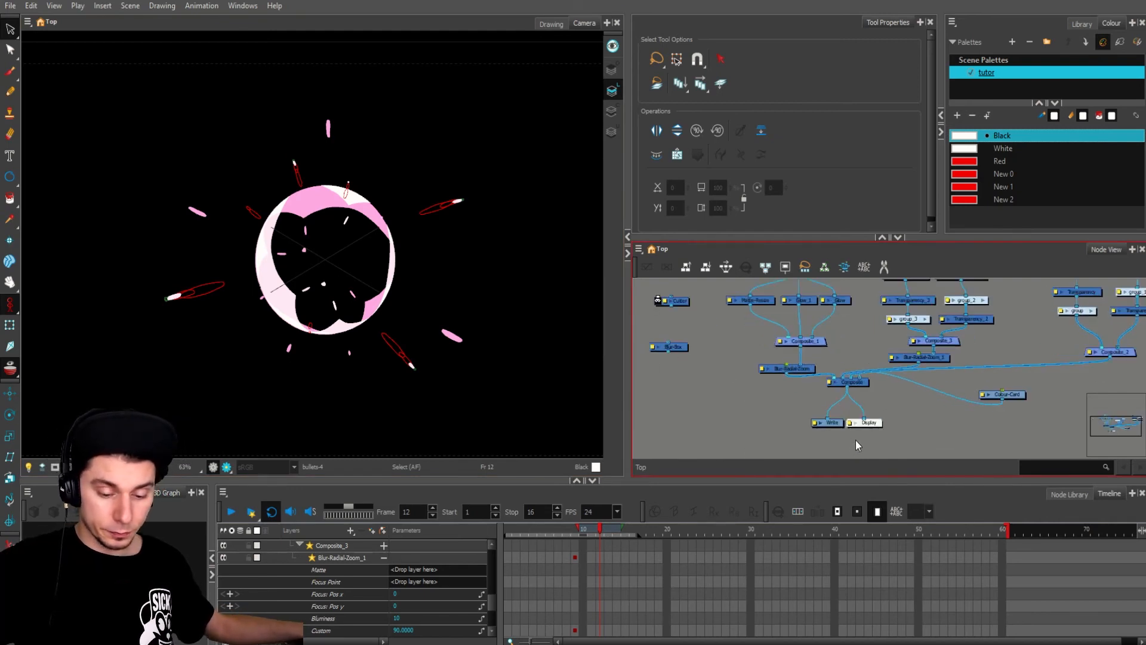
drag(871, 418, 870, 418)
drag(870, 422, 871, 457)
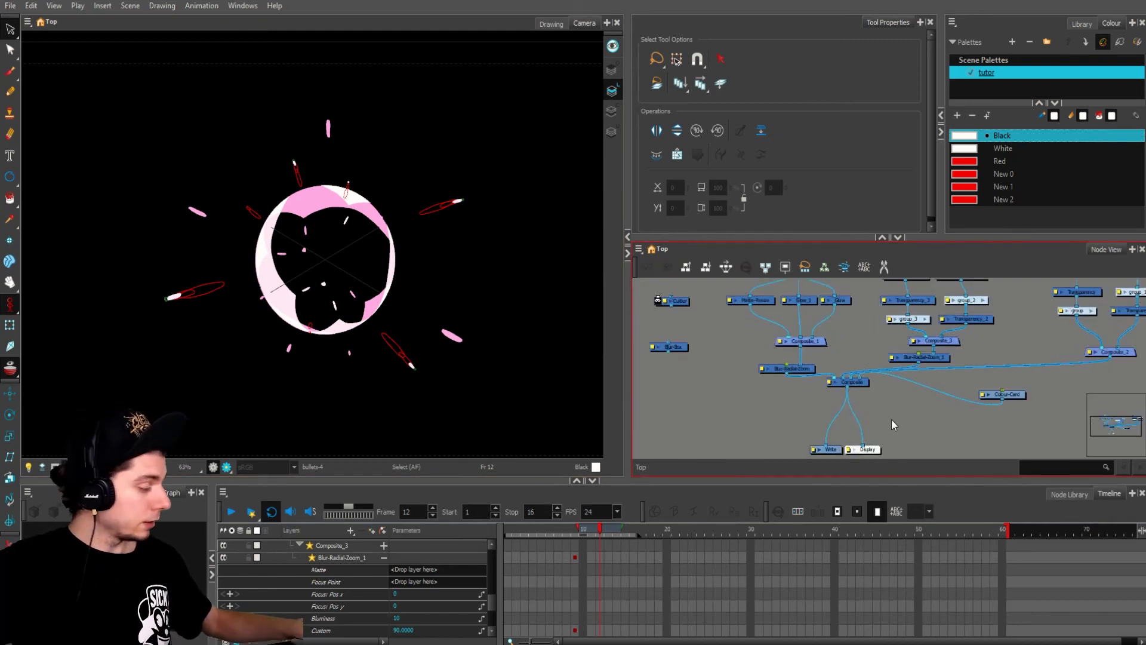
key(ctrl+v)
drag(776, 426, 863, 449)
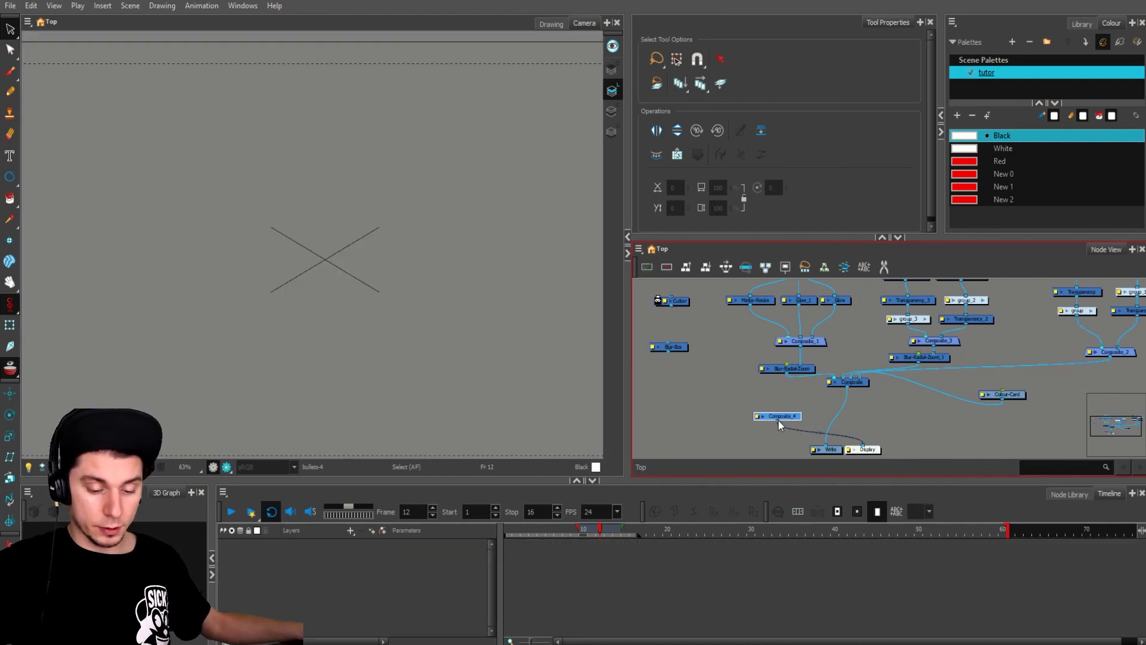
click(724, 407)
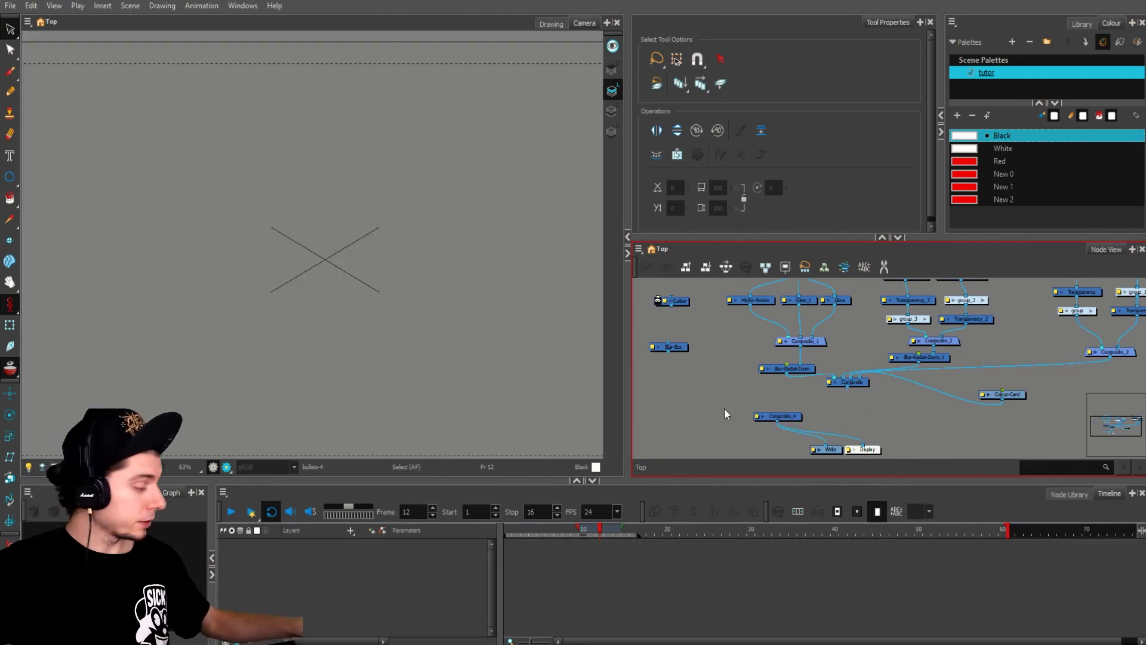
Step: Add a drawing layer named Drawing and connect it to the new Composite node
key(ctrl+r)
click(586, 369)
click(634, 369)
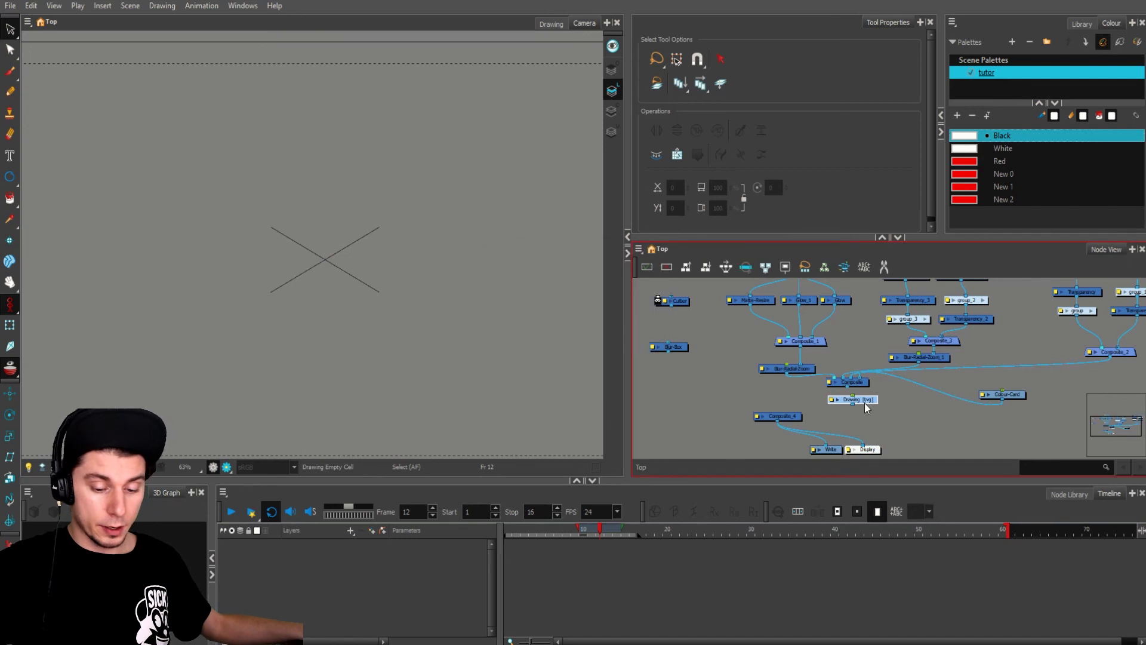
mouse_move(854, 399)
mouse_down()
mouse_move(745, 395)
mouse_move(782, 415)
mouse_up()
click(750, 395)
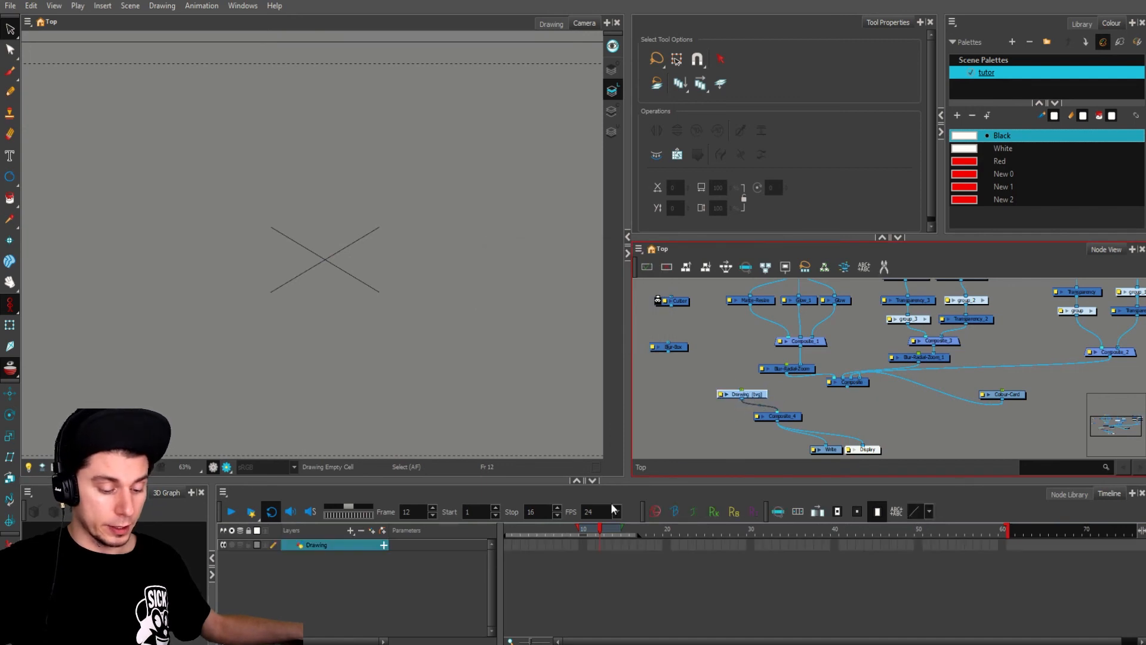
Step: Brush a white filled oval on frame 1 of Drawing, just left of the camera centre, and nudge the new Composite node
click(511, 545)
key(alt+b)
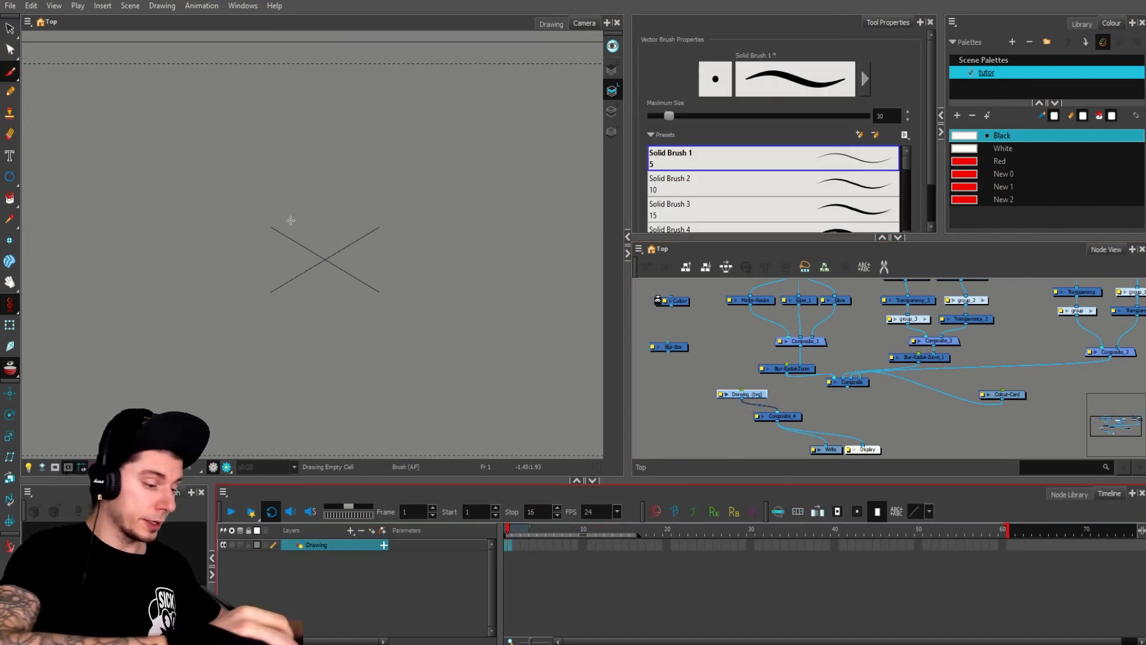
mouse_move(280, 192)
mouse_down()
mouse_move(214, 323)
mouse_move(328, 225)
mouse_move(228, 225)
mouse_up()
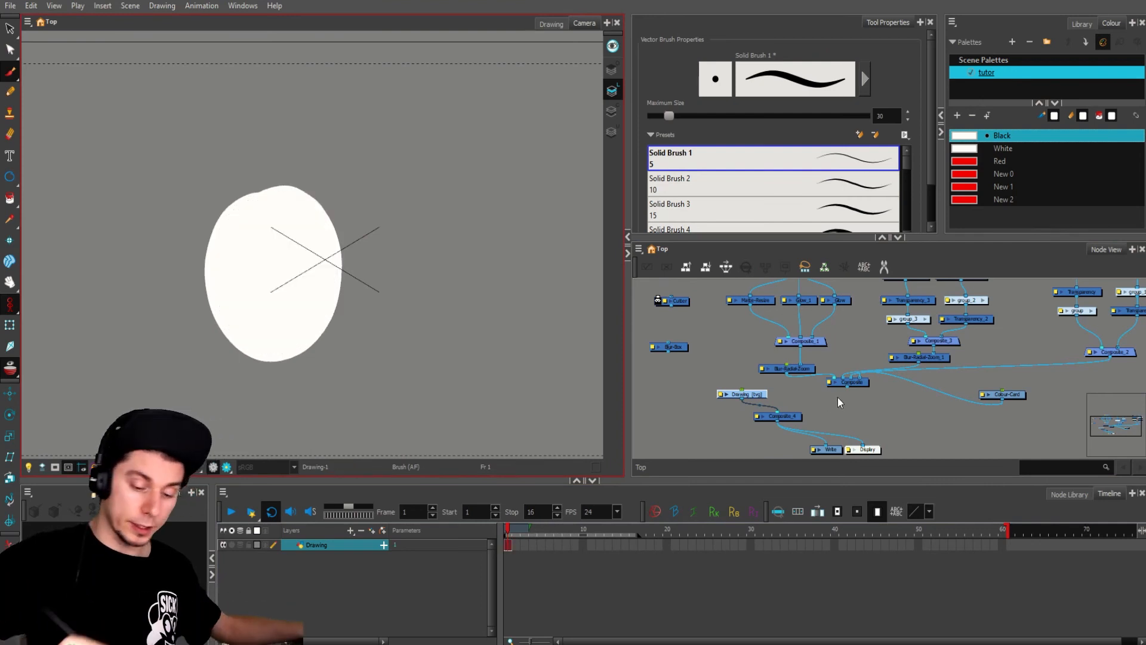
drag(793, 421, 786, 427)
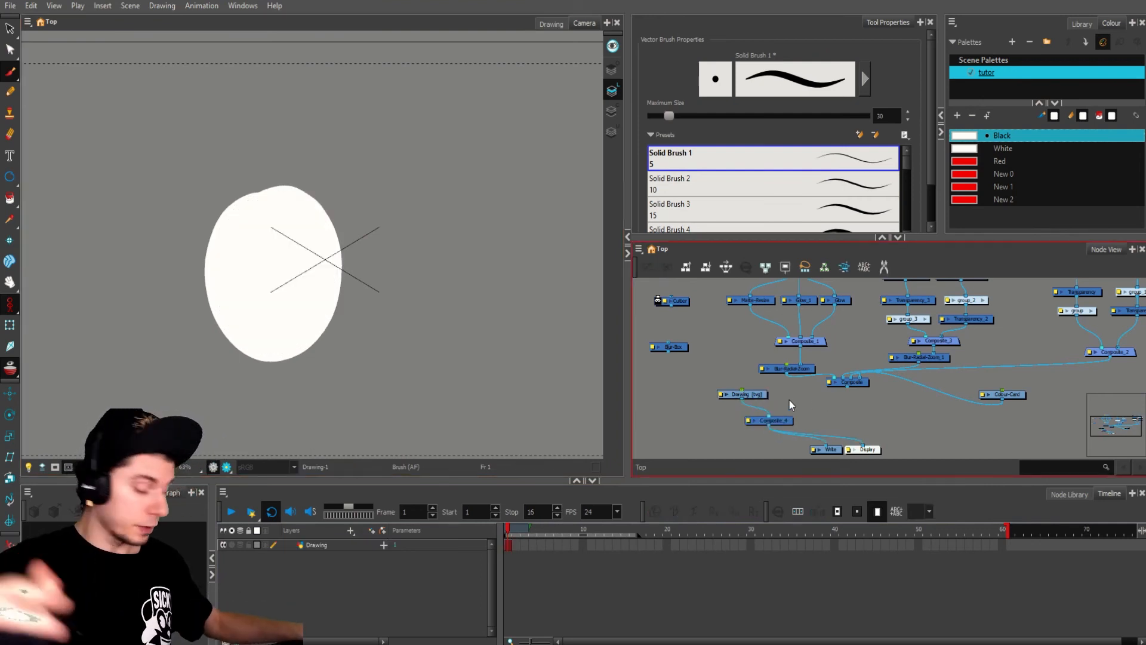
Step: Add a second drawing layer to the new Composite and brush a larger white oval overlapping the first shape's right side
key(ctrl+r)
key(Return)
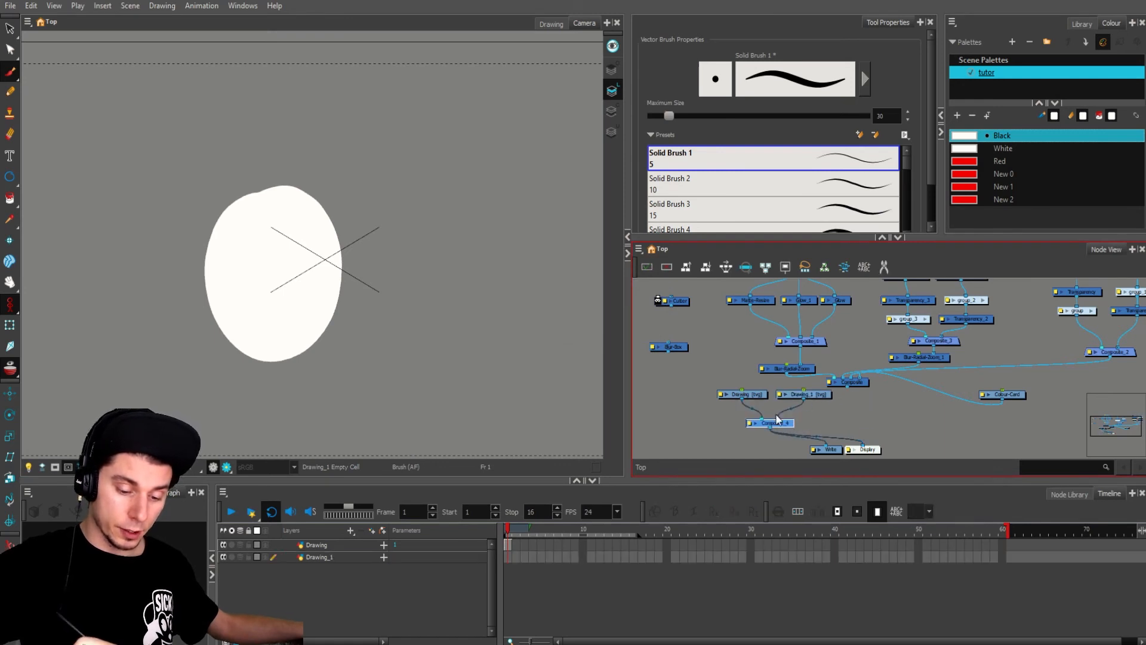
mouse_move(421, 179)
mouse_down()
mouse_move(325, 335)
mouse_move(445, 200)
mouse_move(425, 182)
mouse_up()
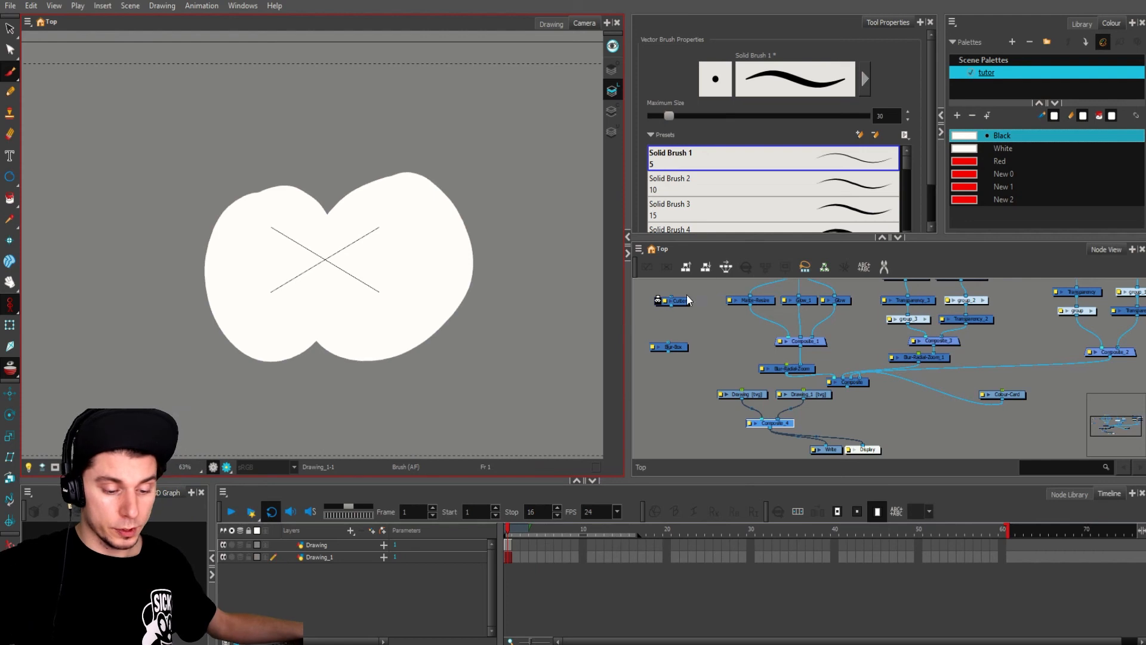
Step: Insert the Cutter node between Drawing and the new Composite, and connect Drawing_1 to the Cutter's matte port
drag(686, 295, 733, 409)
scroll(723, 396, up, 3)
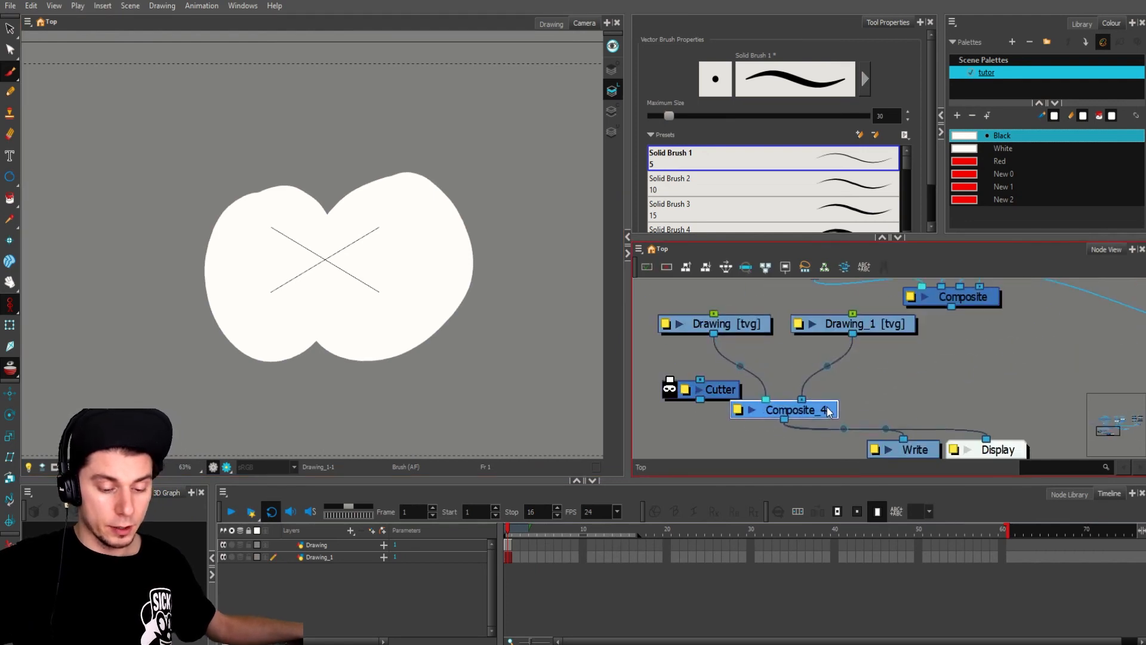
drag(828, 412, 830, 417)
mouse_move(729, 397)
mouse_down()
mouse_move(765, 391)
mouse_move(743, 379)
mouse_up()
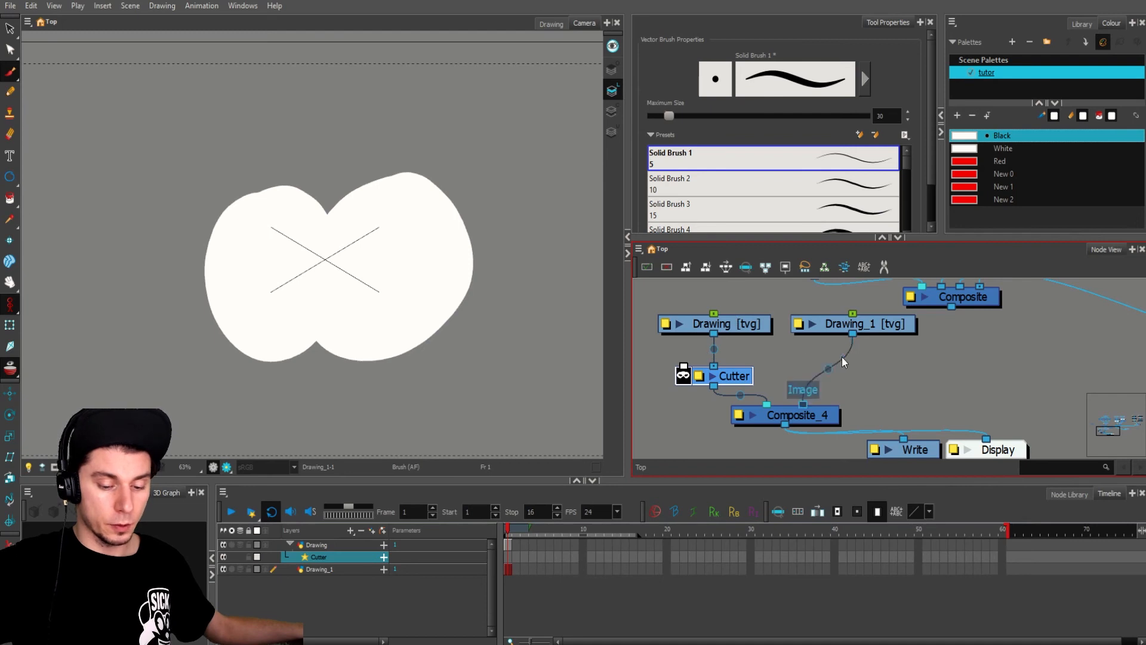
mouse_move(841, 357)
mouse_down()
mouse_move(686, 358)
mouse_move(685, 370)
mouse_up()
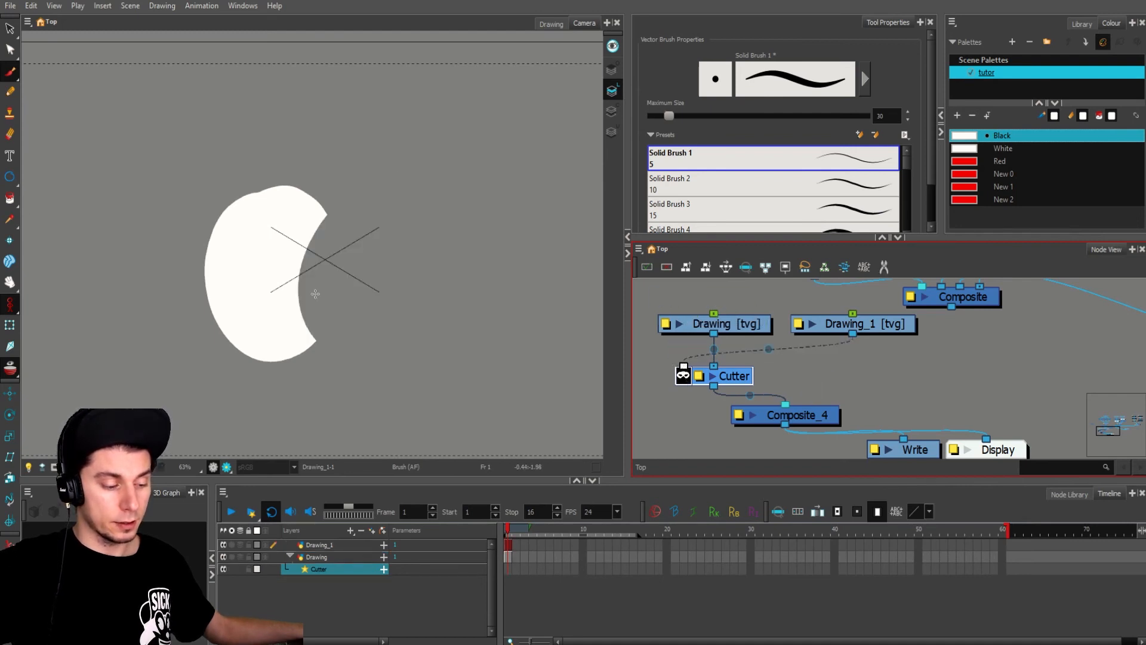
Step: Move the oval on Drawing_1 across the first shape to test the cut, undoing the last moves to leave a crescent
scroll(345, 285, up, 2)
key(alt+s)
click(364, 299)
drag(363, 299, 345, 297)
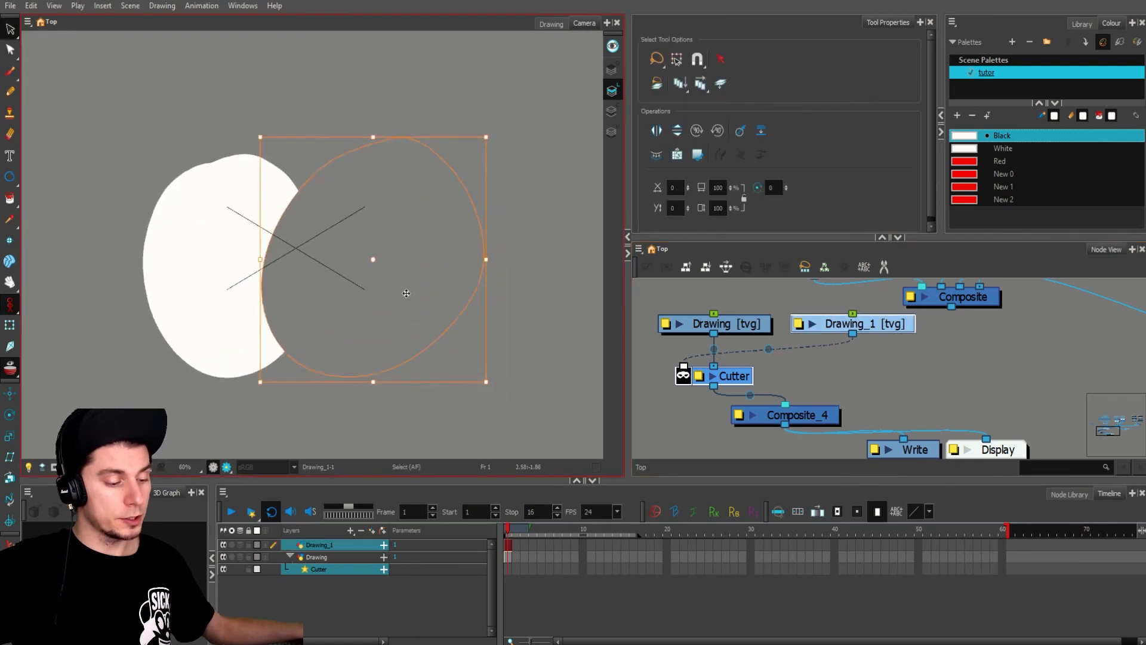
drag(420, 297, 267, 224)
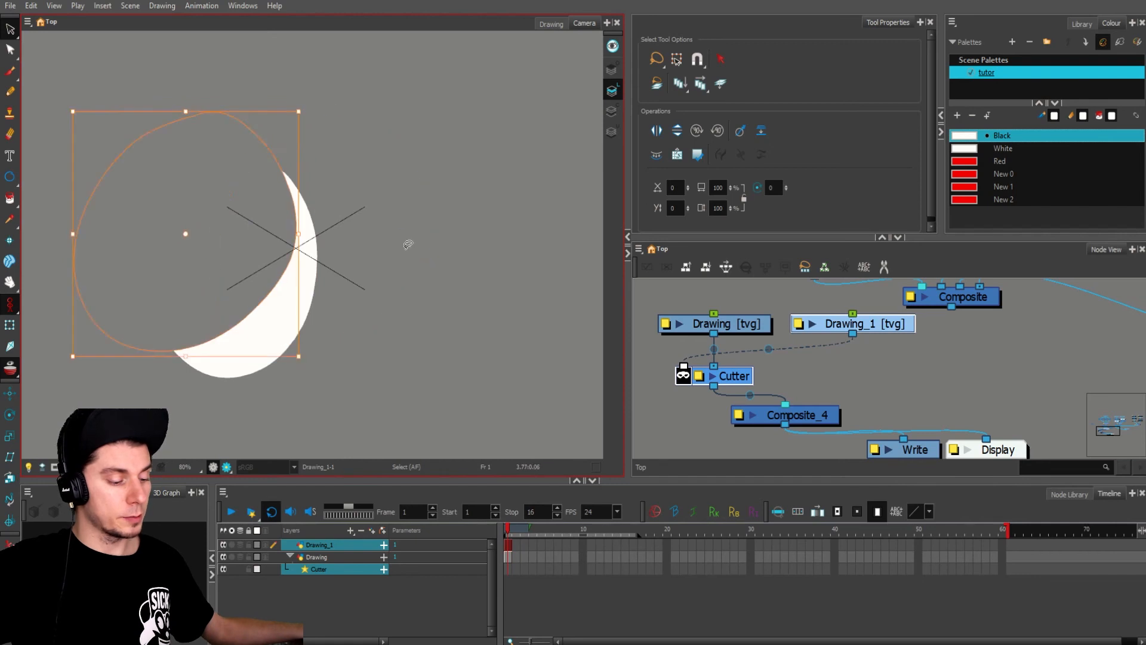
key(ctrl+z)
key(ctrl+z)
click(915, 341)
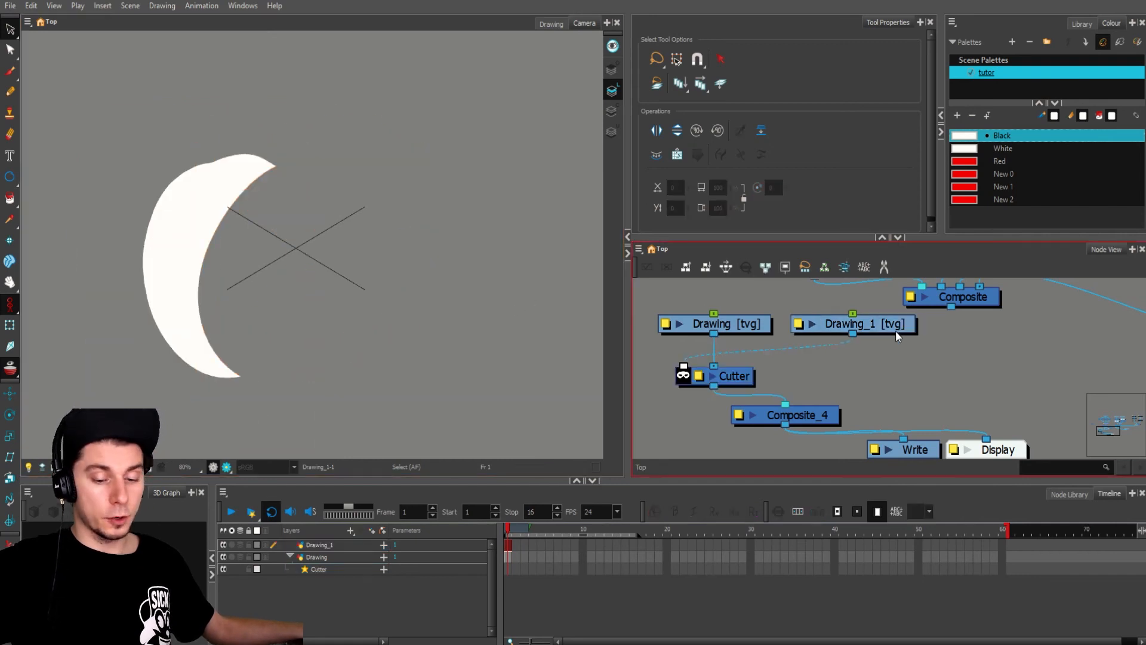
Step: Try shifting the Drawing_1 layer with the Translate tool, and undo the move
click(886, 328)
key(alt+2)
drag(334, 343, 210, 243)
key(ctrl+z)
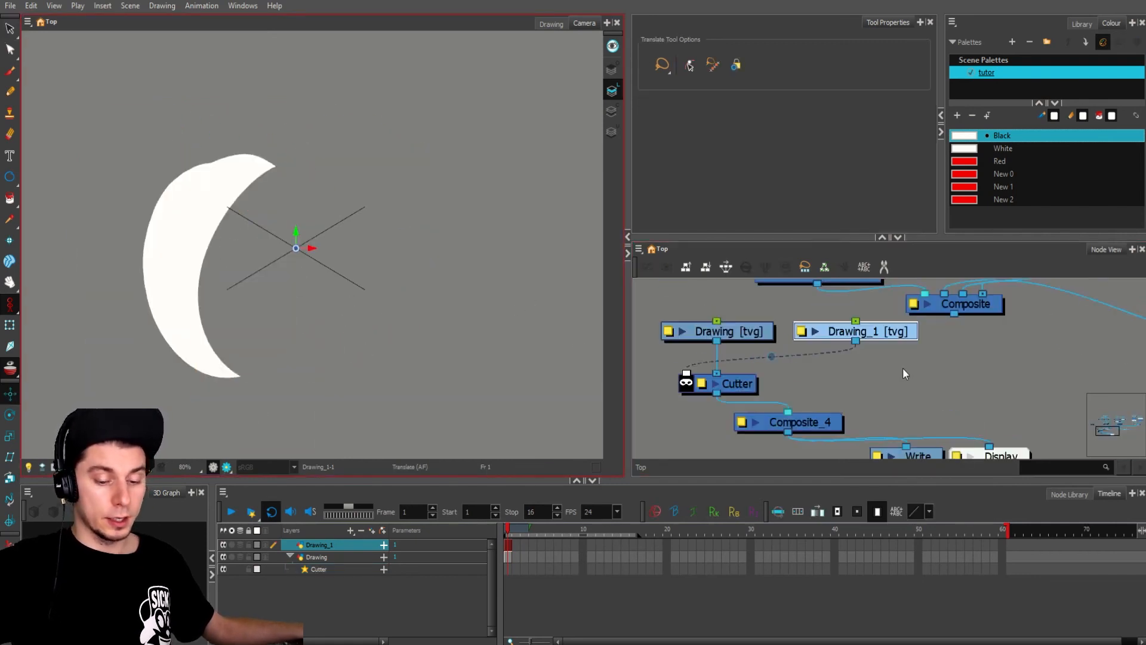
Step: Reroute the Drawing_1 connection from the Cutter's matte port to a matte port on the Drawing node
click(879, 382)
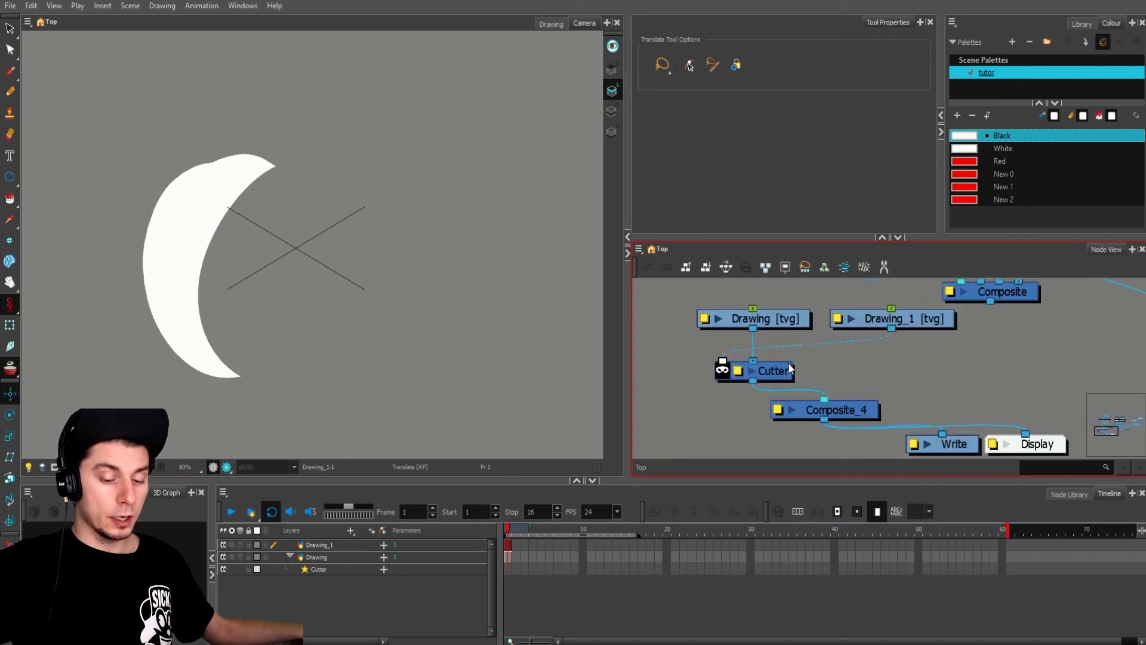
click(776, 374)
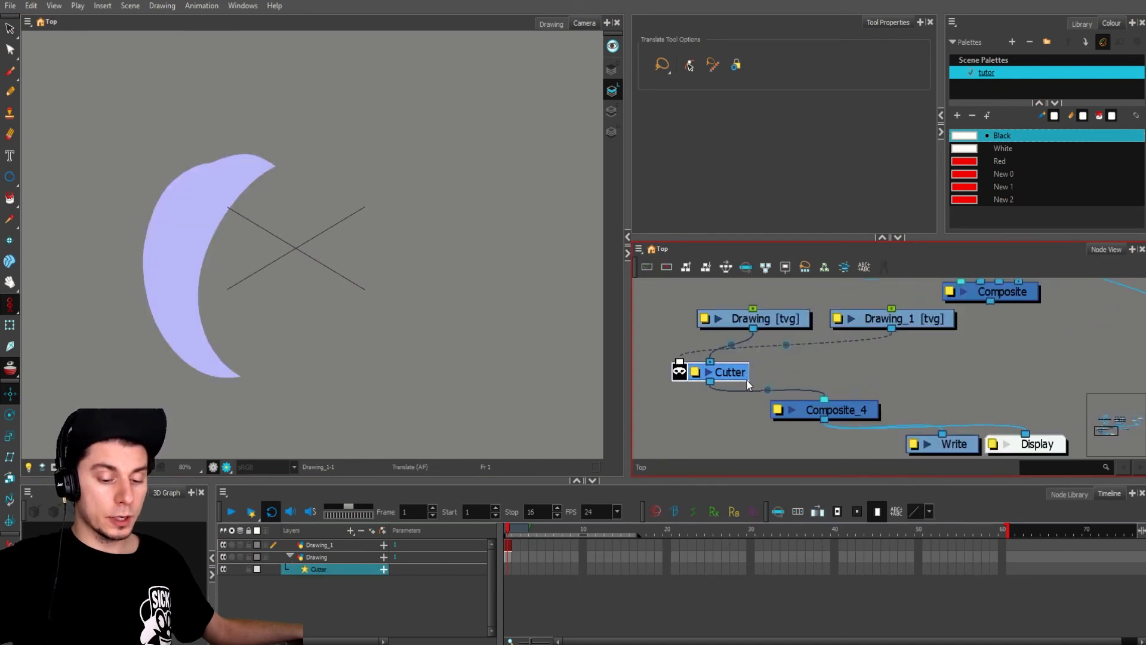
click(789, 323)
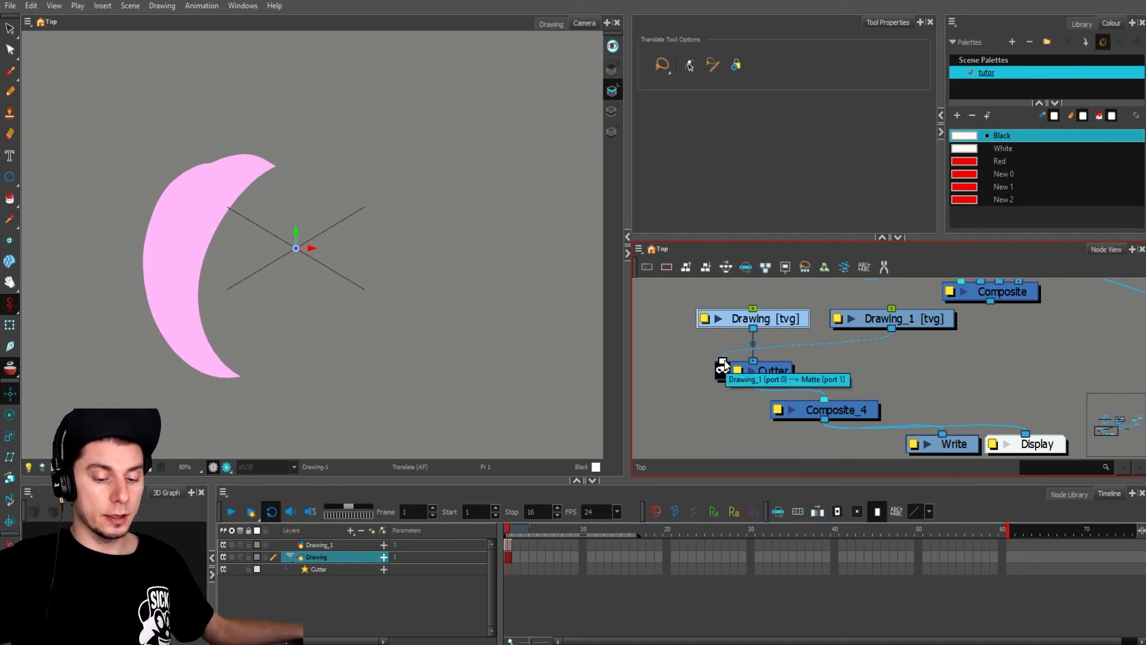
drag(722, 363, 718, 342)
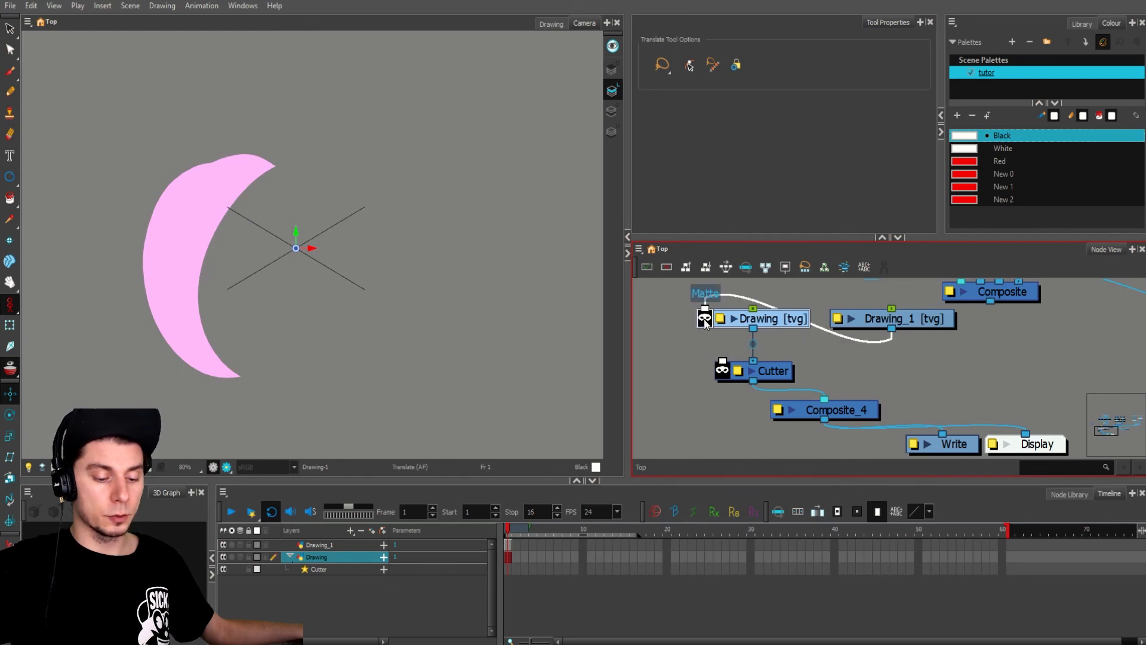
drag(705, 324, 705, 323)
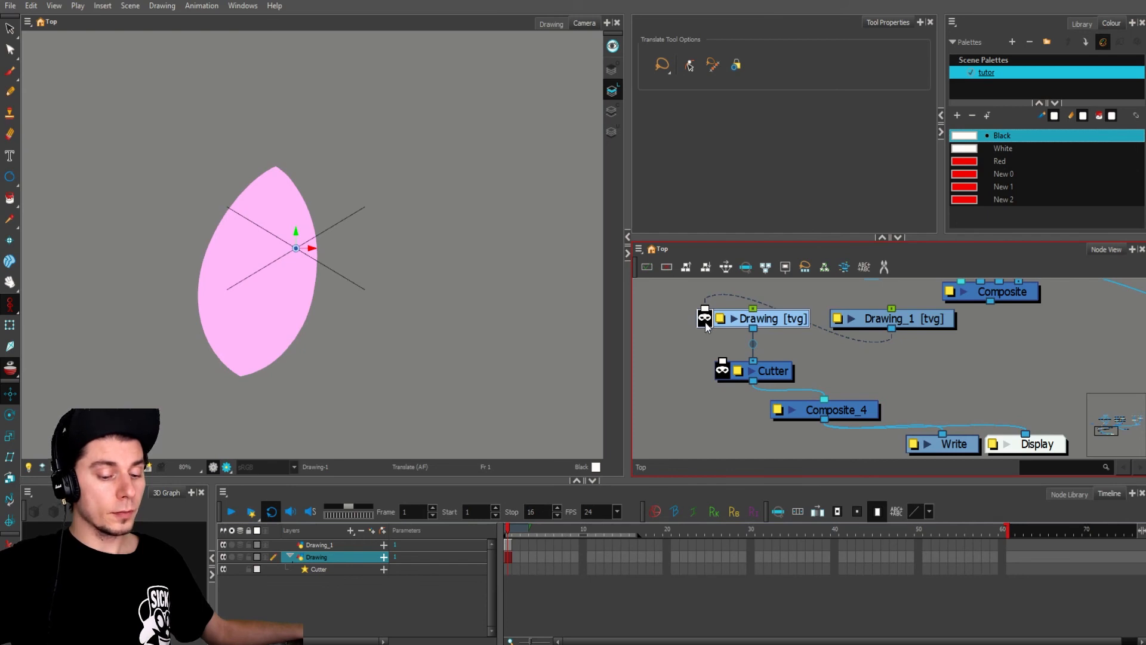
Step: Toggle the matte inversion on the Drawing node repeatedly to compare the inverted and normal cuts
click(705, 320)
click(705, 320)
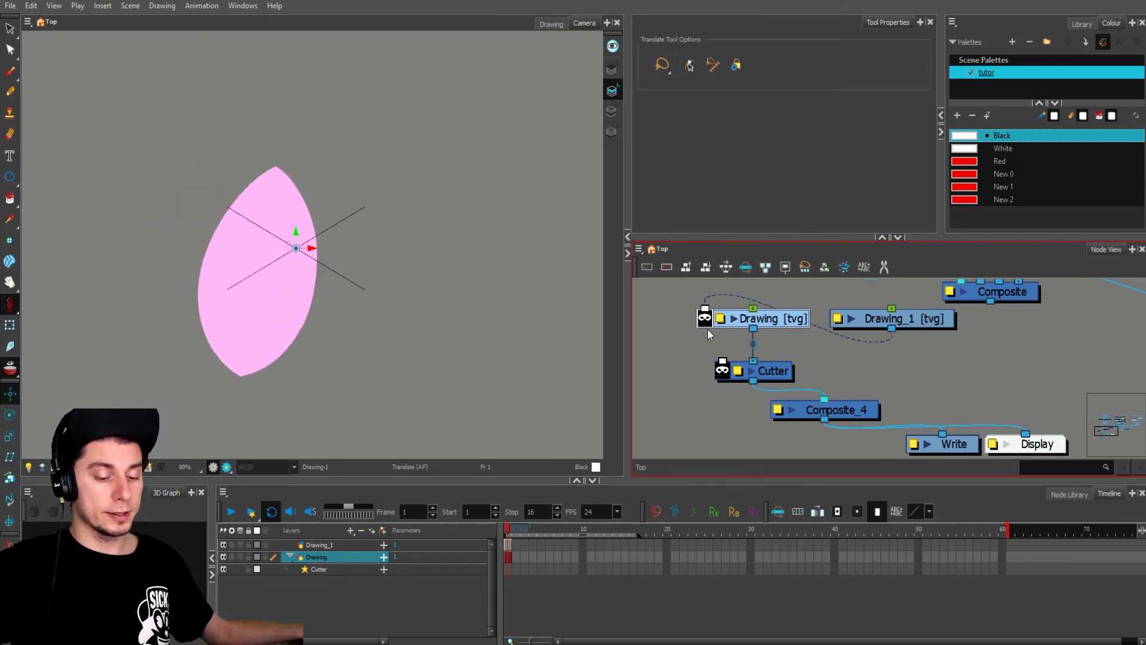
click(705, 320)
click(705, 320)
click(705, 320)
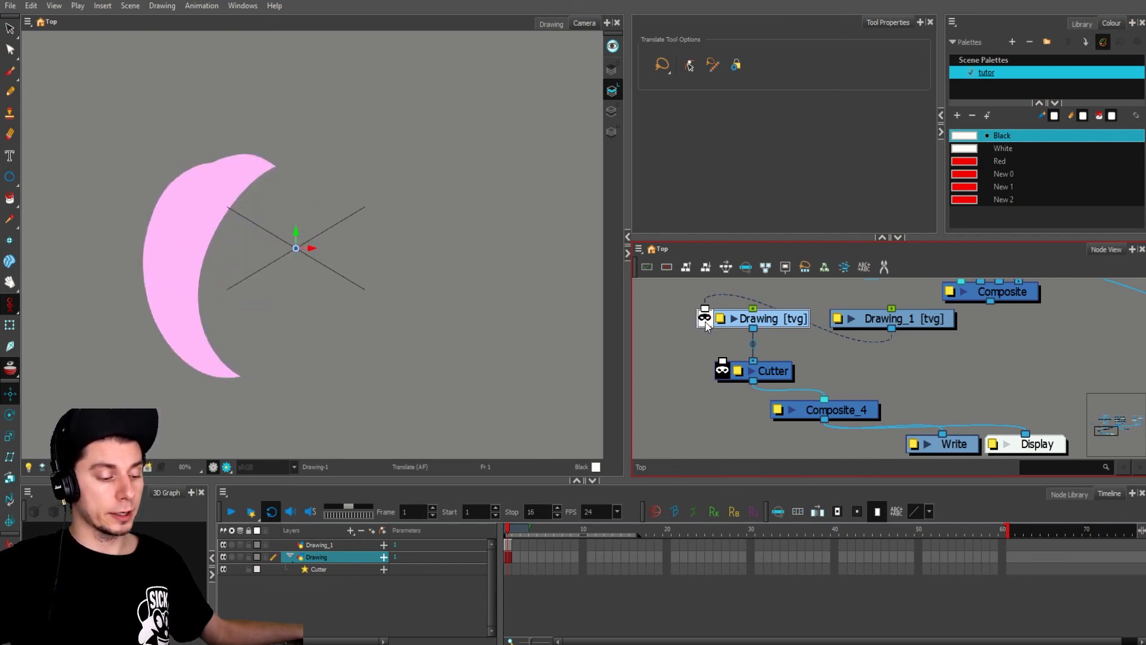
click(705, 320)
Step: Reconnect Drawing_1 to the Cutter's matte port and enable Inverted in the Cutter's layer properties
drag(705, 320, 724, 372)
click(738, 370)
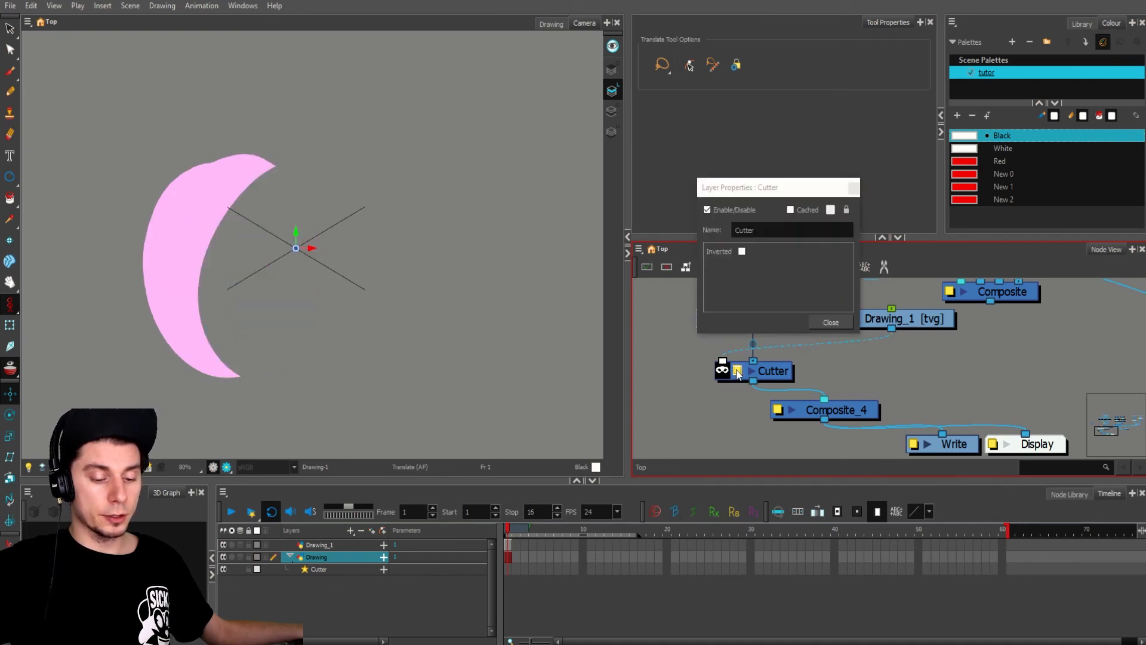
click(742, 252)
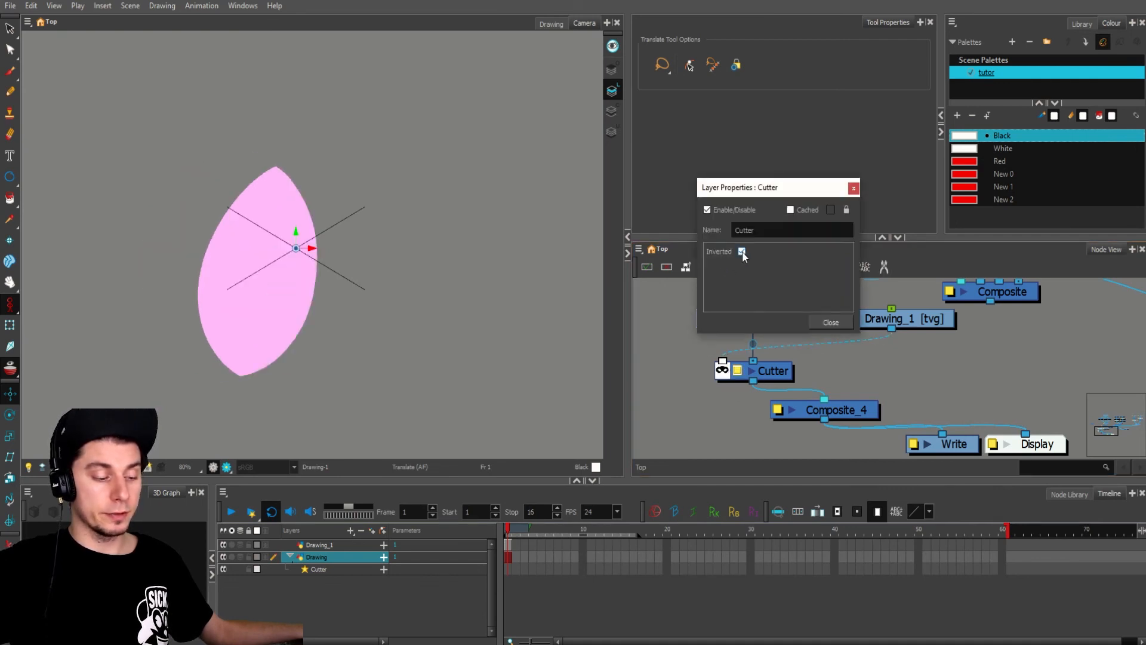
Step: Toggle the Cutter's Inverted option to compare both masking results, and close its layer properties
click(742, 252)
click(742, 251)
click(742, 252)
click(831, 322)
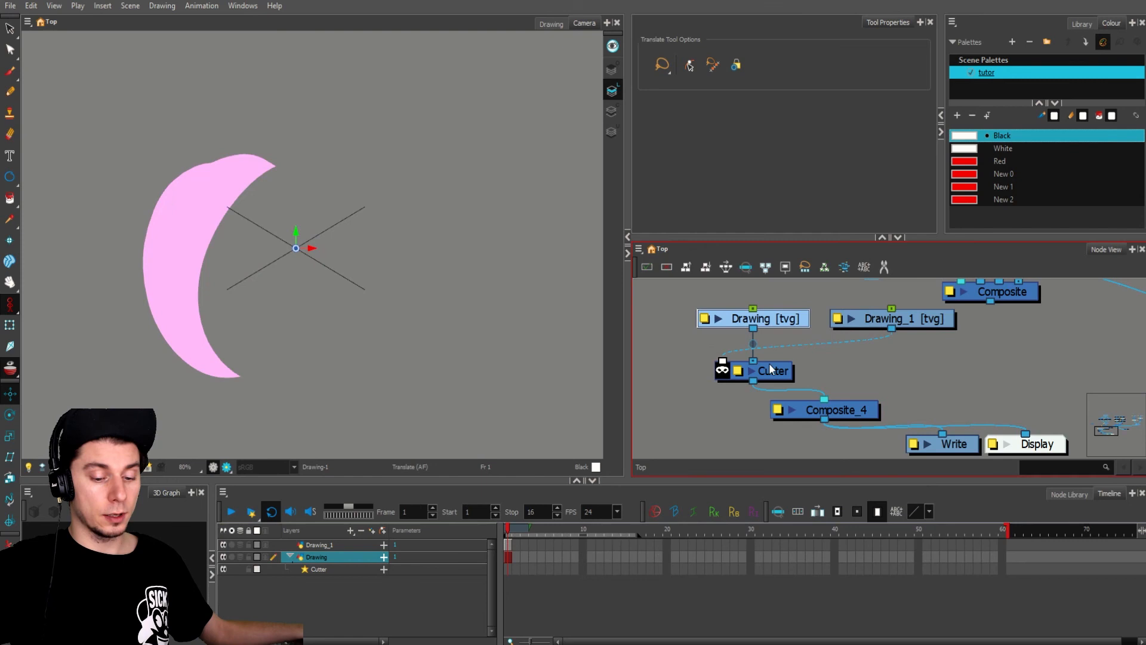
Step: Move the Drawing_1 matte connection from the Cutter to the Drawing node and toggle the matte inversion there
click(722, 370)
click(722, 370)
drag(722, 370, 704, 317)
click(704, 317)
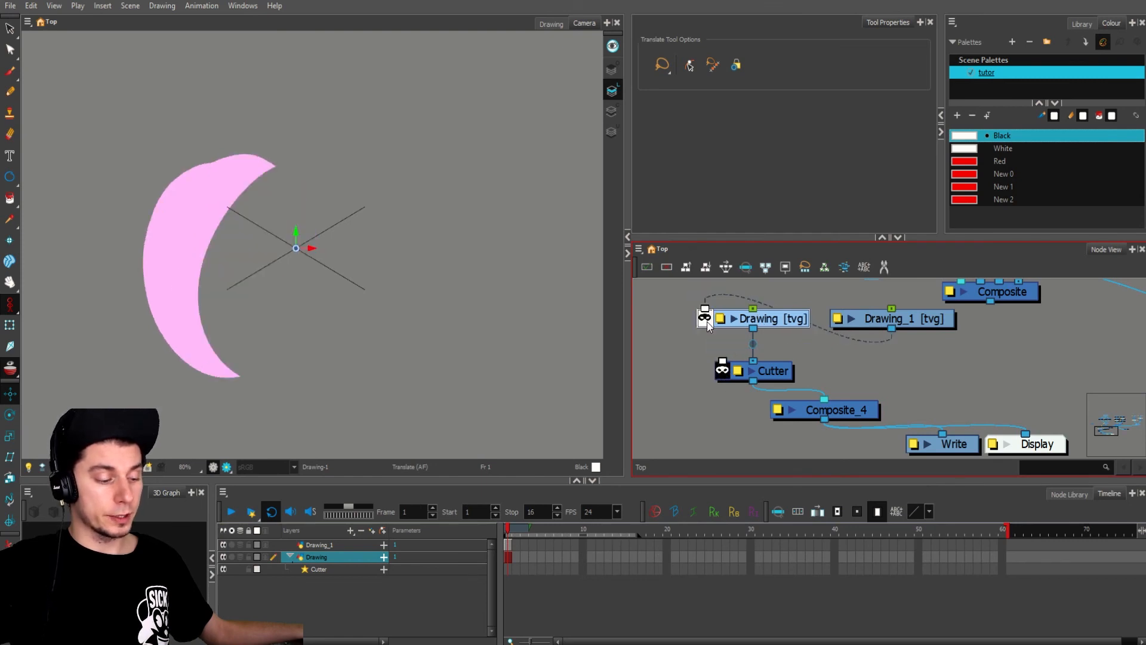
click(704, 318)
Step: Delete both test drawings, the Cutter and Composite_4, and connect the Composite output to the Write and Display nodes
scroll(733, 360, down, 2)
click(761, 367)
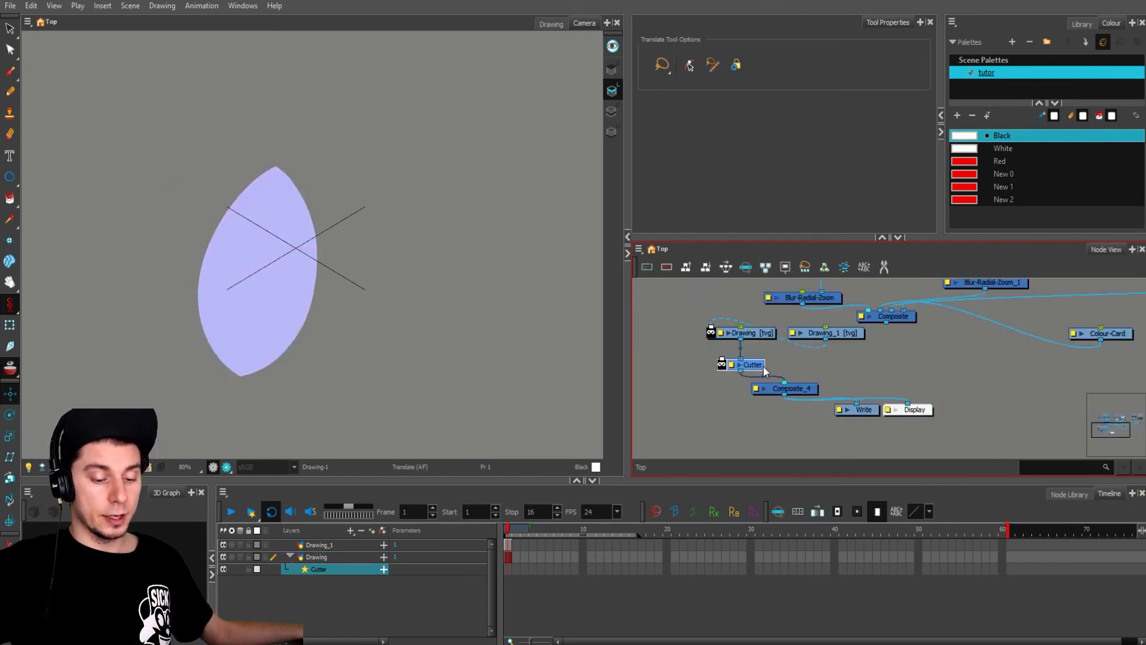
mouse_move(679, 331)
mouse_down()
mouse_move(811, 379)
mouse_move(840, 366)
mouse_up()
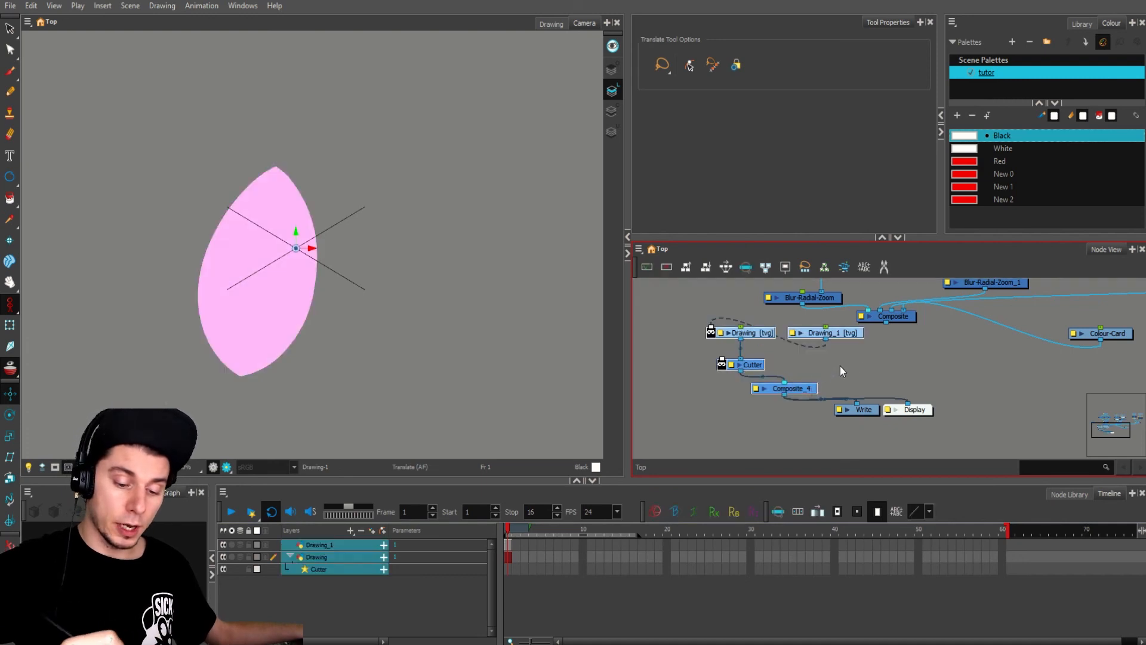
key(Delete)
key(Return)
drag(886, 322, 856, 404)
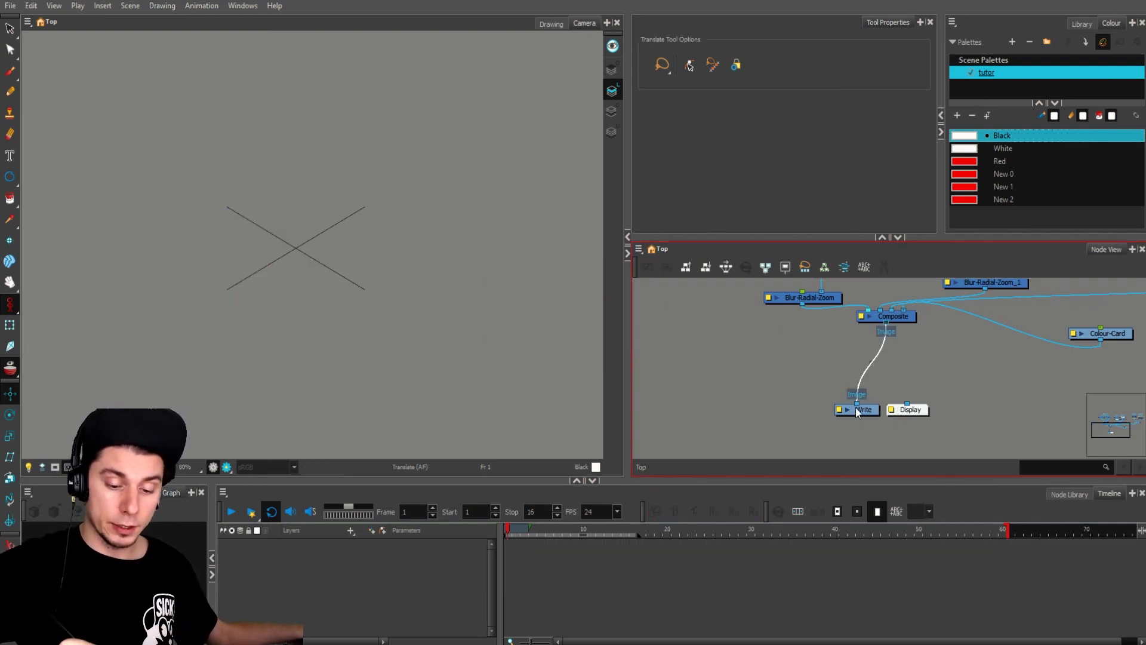
drag(886, 322, 907, 404)
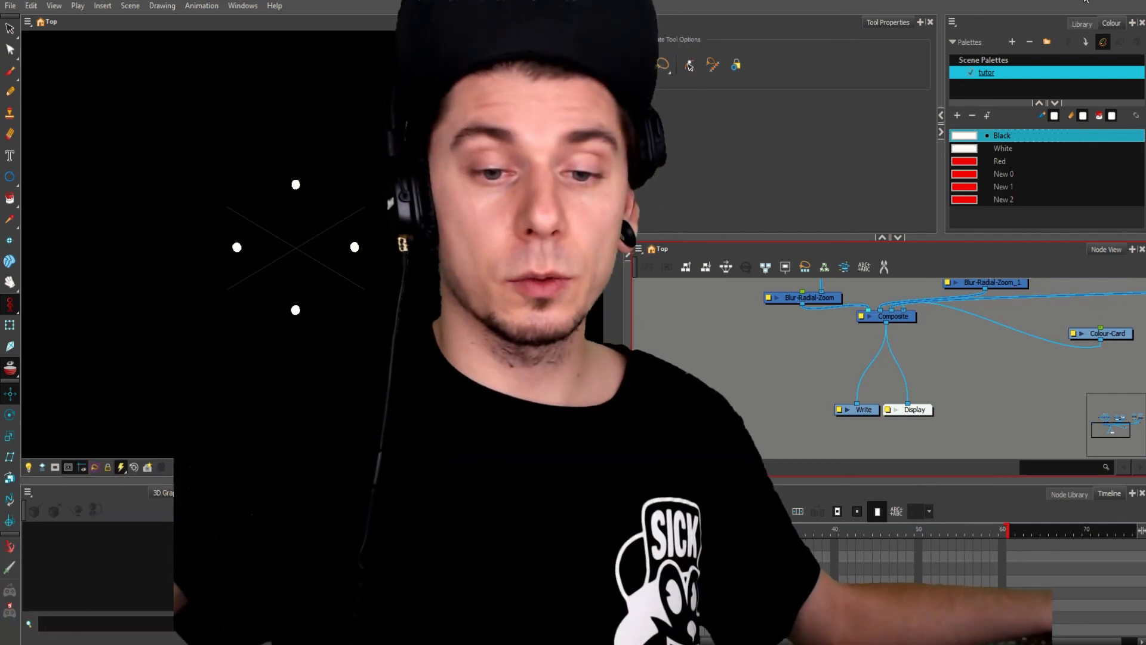
click(1086, 1)
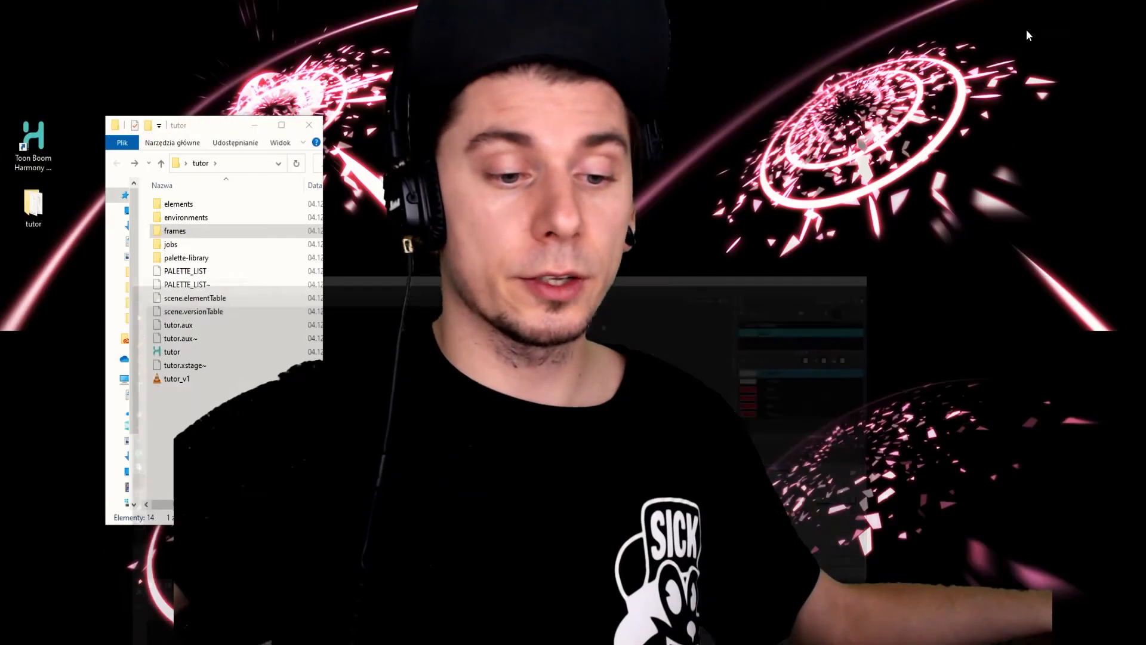
click(250, 122)
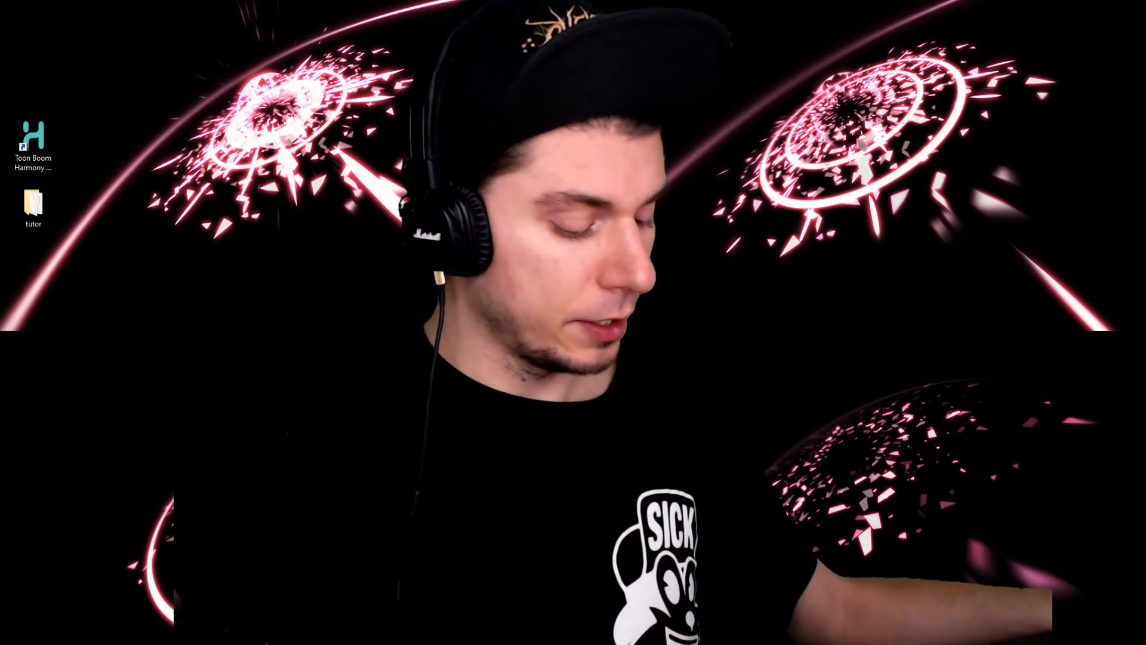
key(alt+Tab)
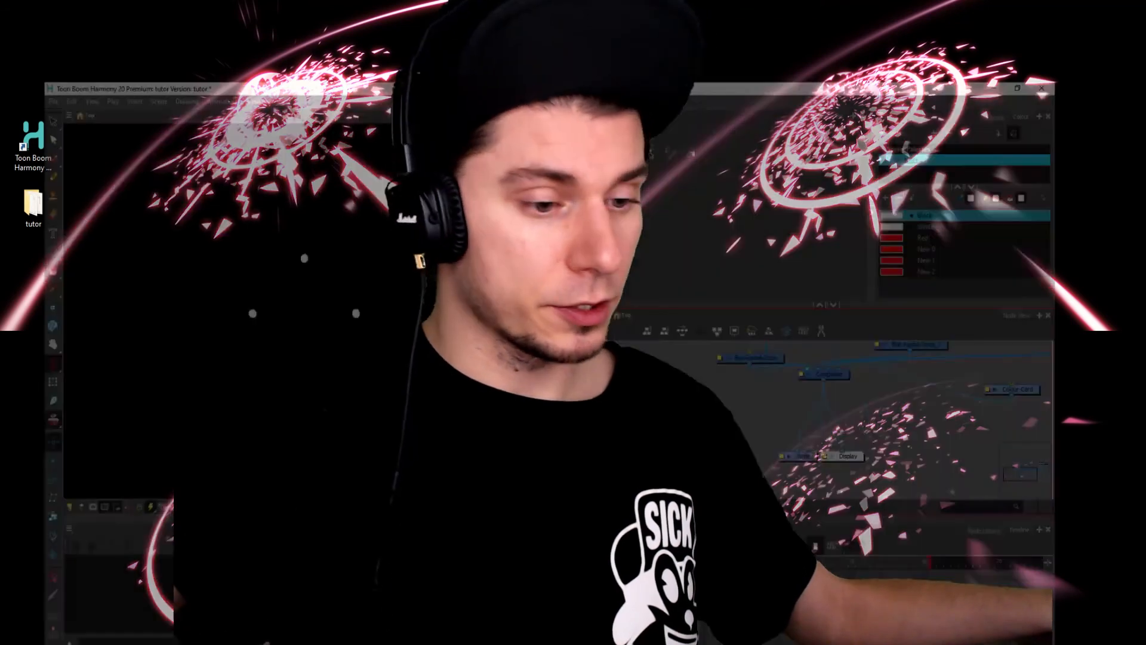
Step: Export the scene by rendering its write nodes
scroll(726, 397, down, 3)
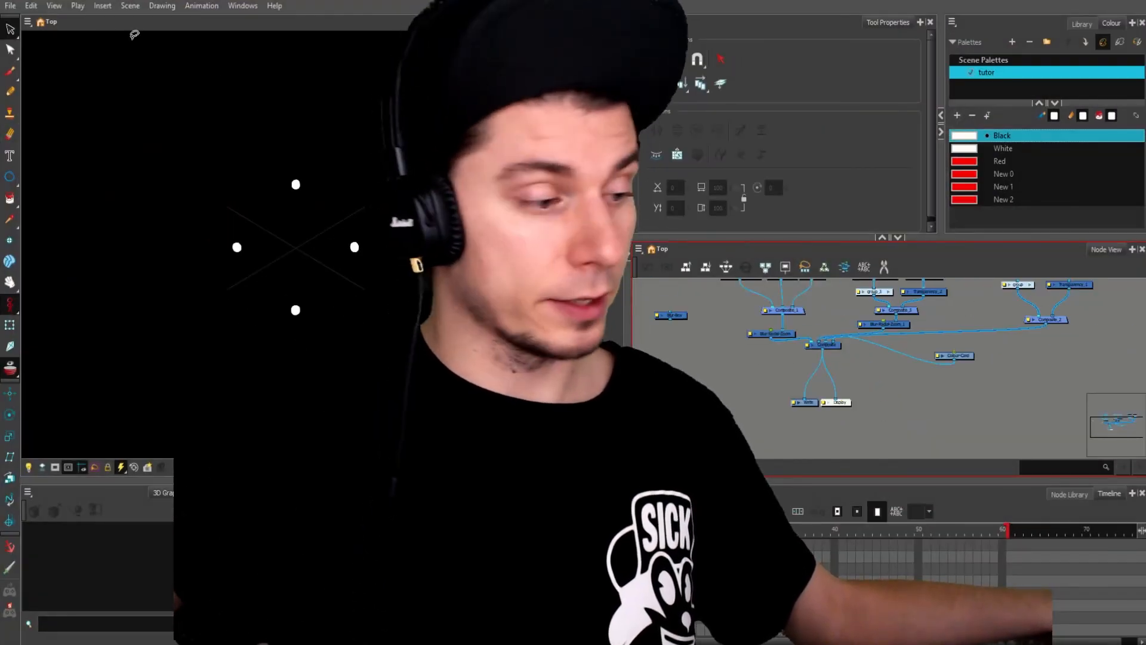
click(10, 5)
mouse_move(48, 175)
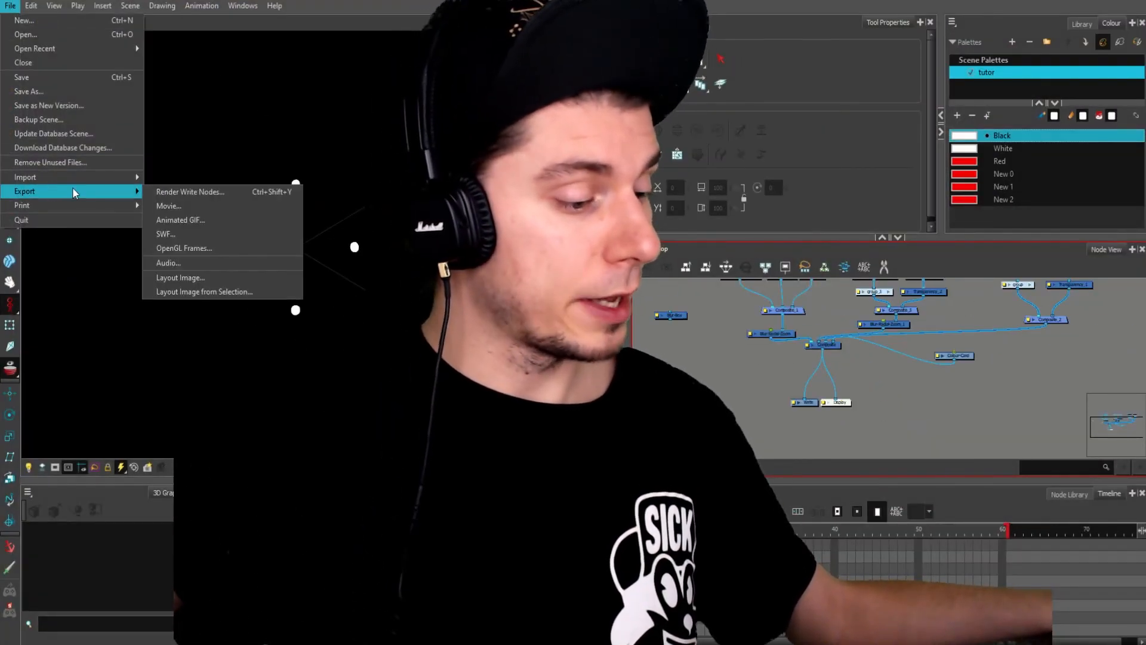
click(170, 192)
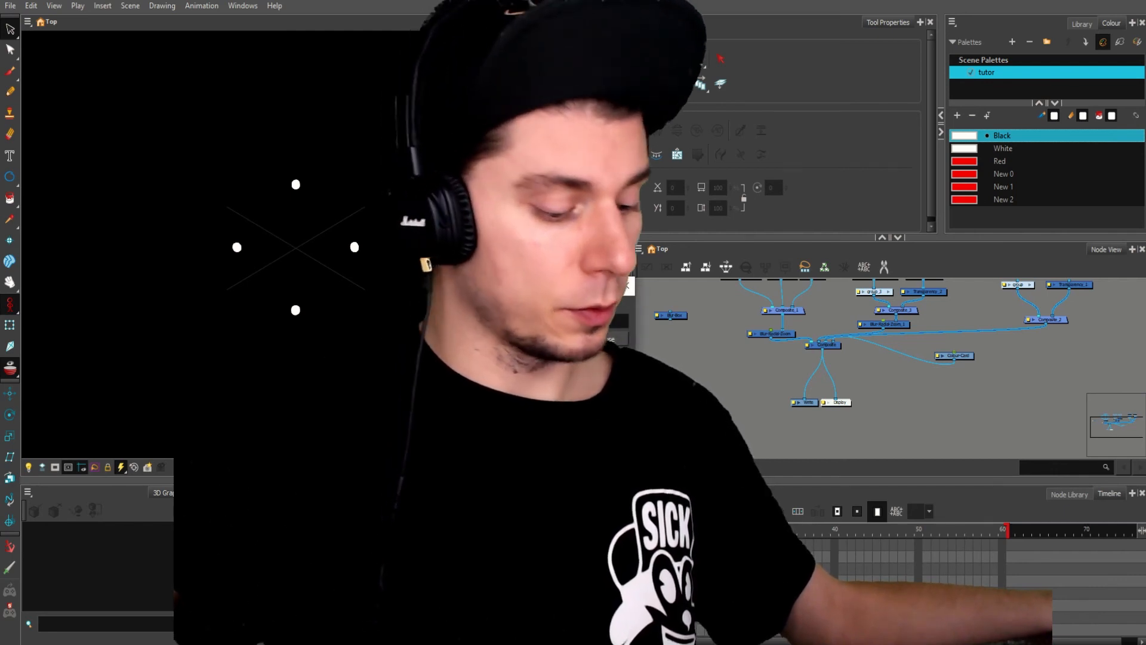
Step: Play the rendered tutor_v1 movie from the tutor folder, close it and the folder, and return to Toon Boom Harmony
click(218, 603)
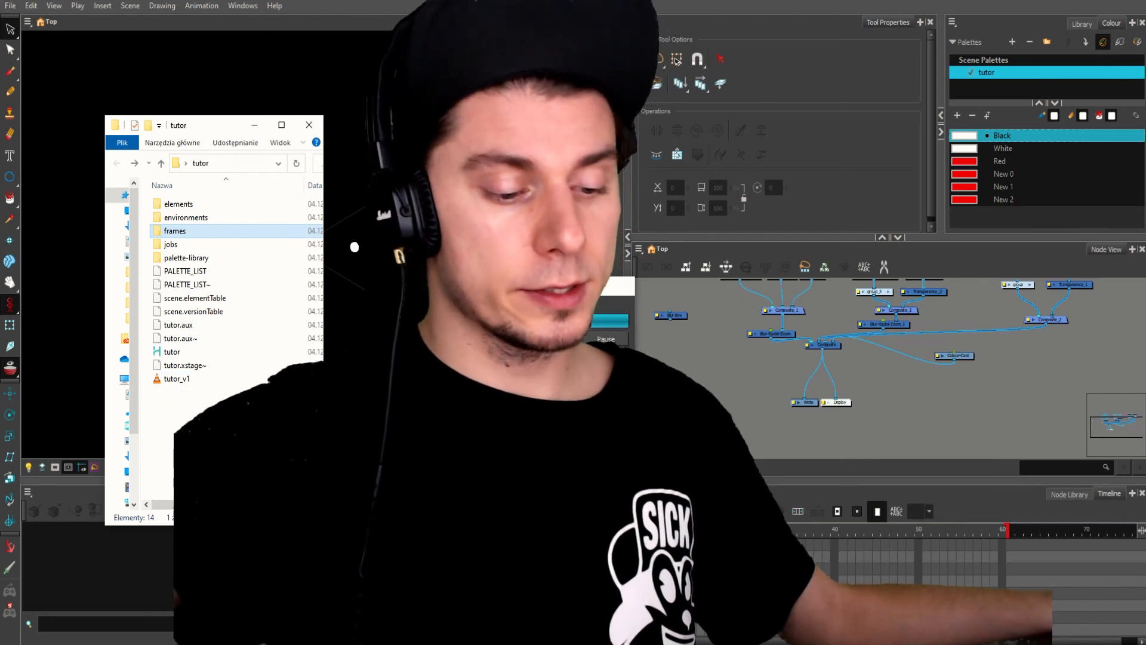
double_click(188, 382)
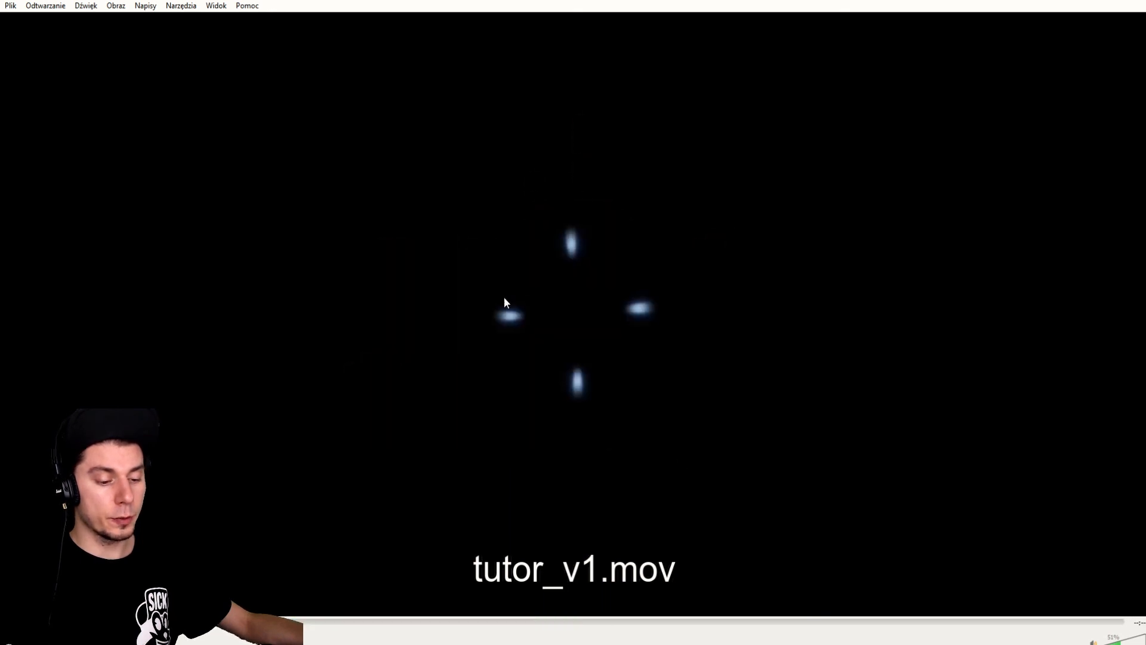
click(1137, 1)
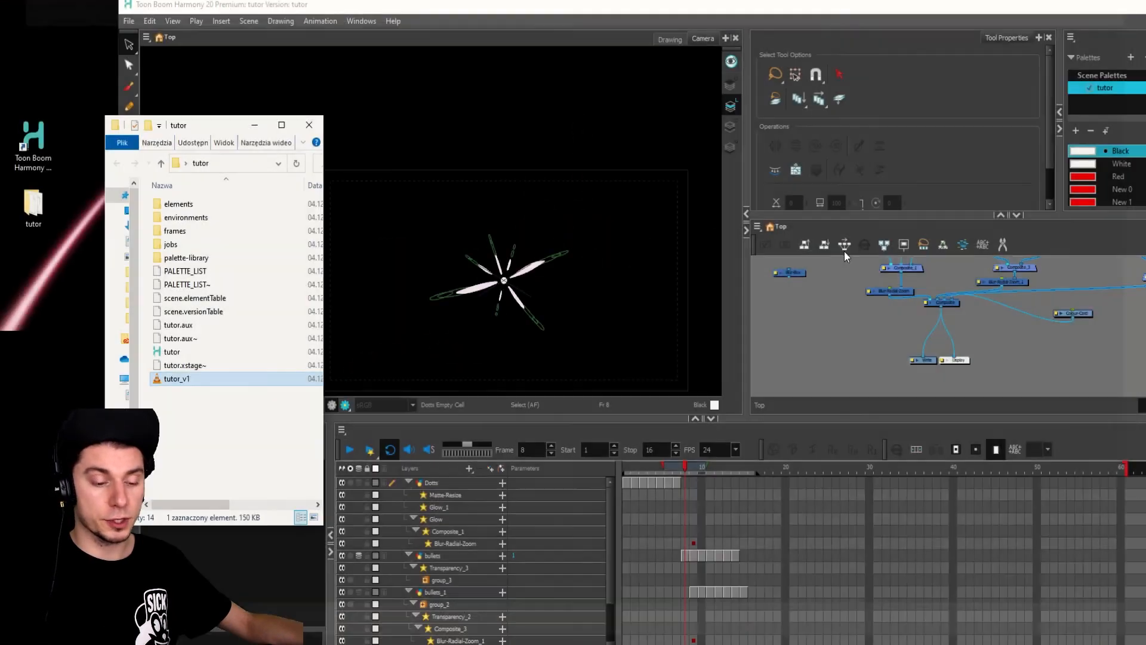
key(alt+F4)
double_click(836, 7)
Step: Replace the Blur-Radial-Zoom node between Composite_1 and Composite with a Paste Special copy that has Create New Columns enabled
scroll(755, 320, up, 4)
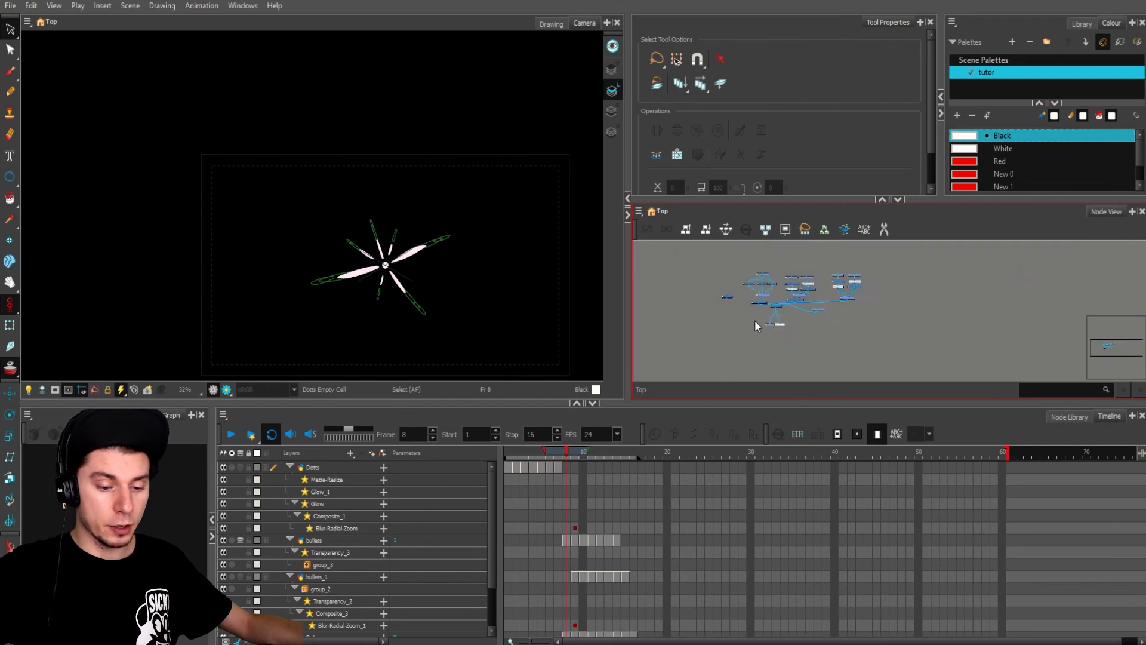
scroll(765, 306, down, 2)
scroll(775, 345, up, 3)
click(800, 325)
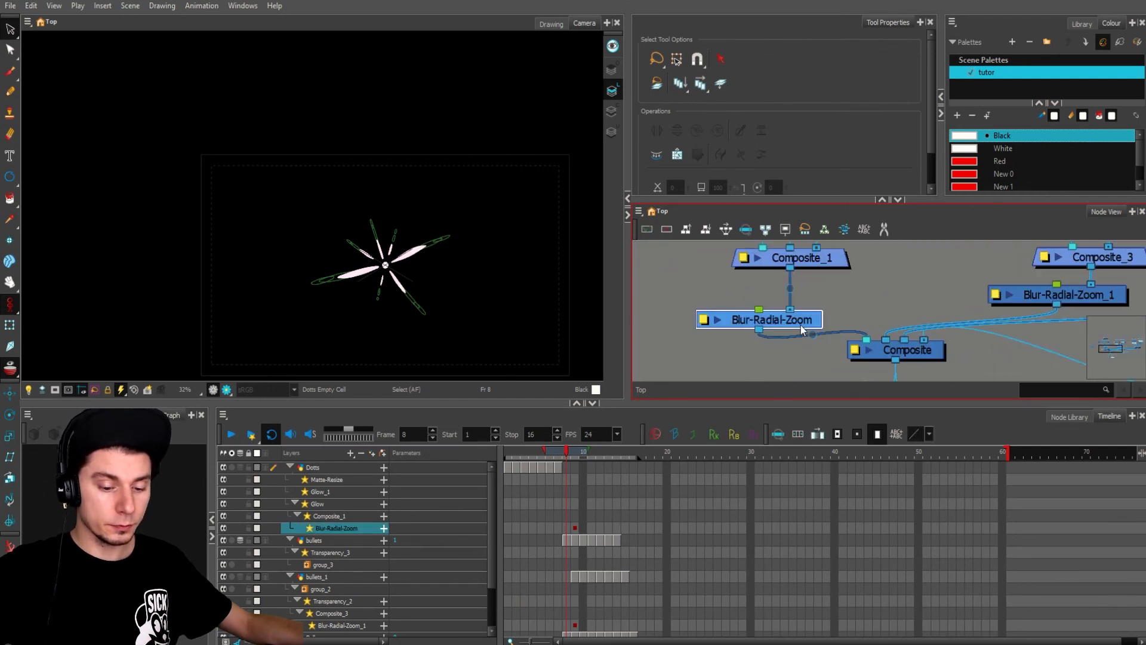
key(Delete)
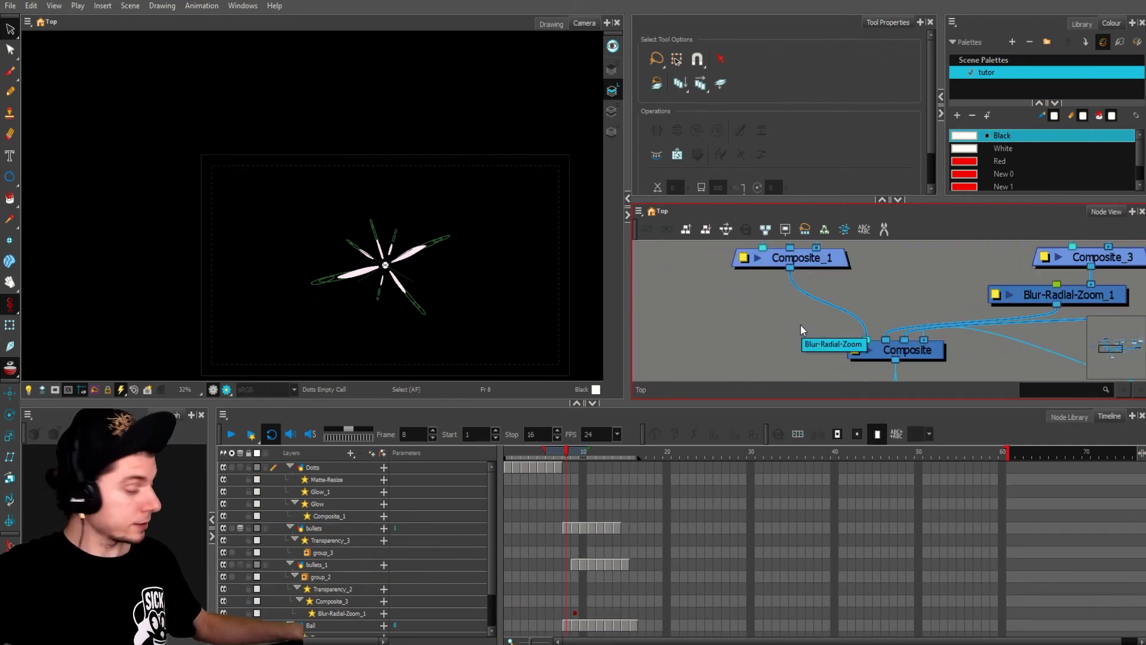
key(ctrl+b)
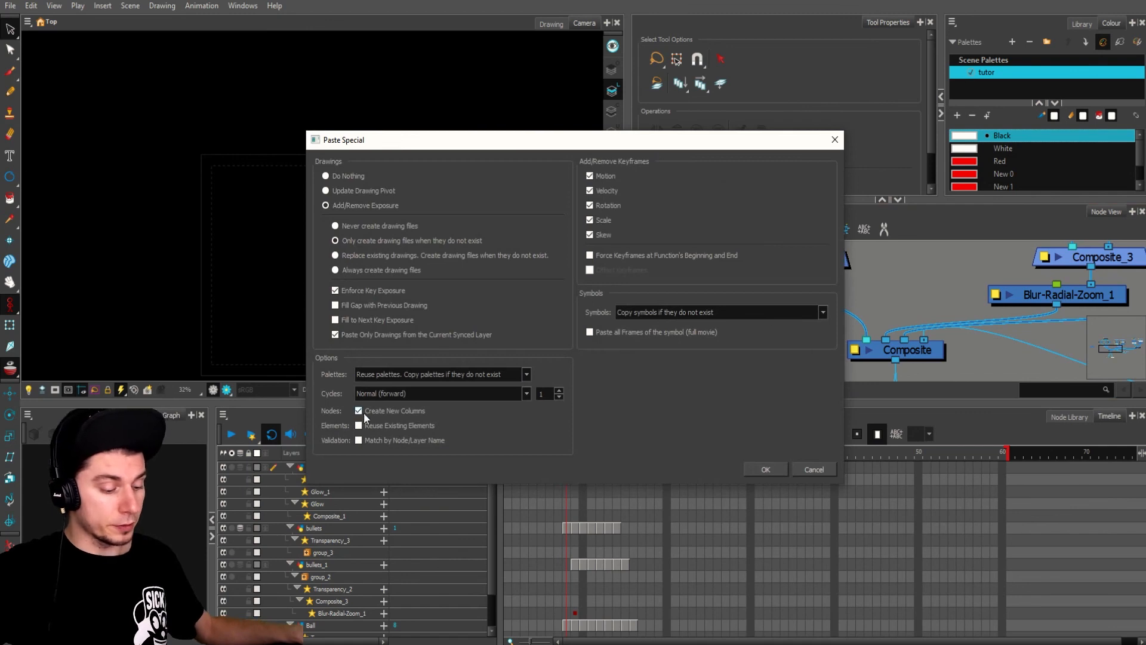
click(764, 469)
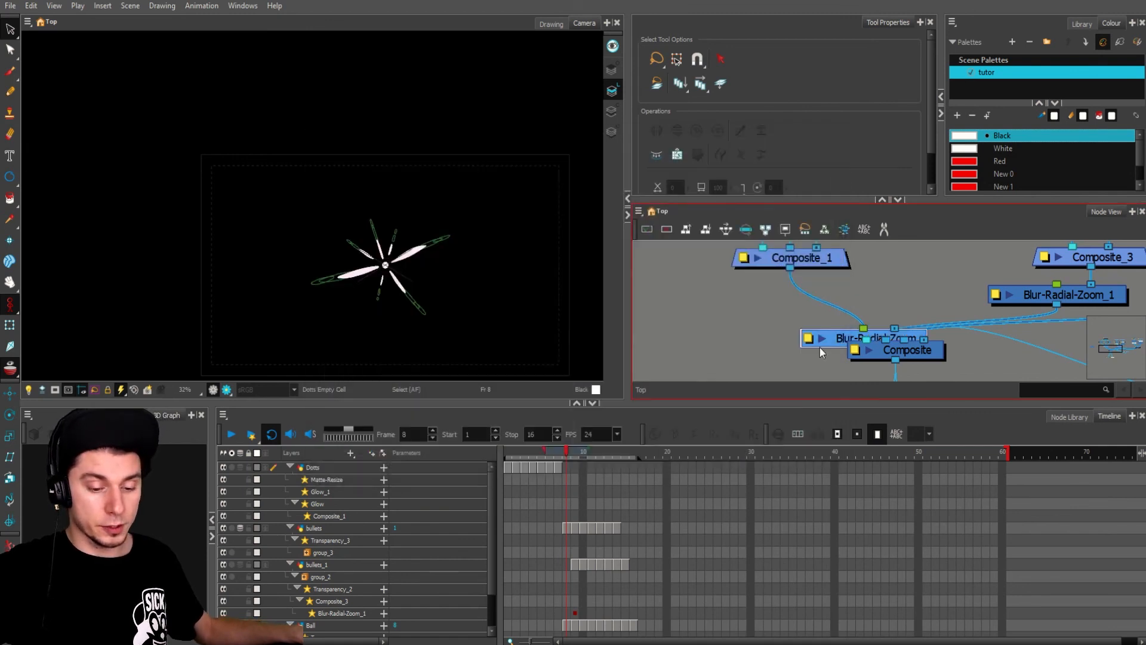
drag(833, 347, 790, 310)
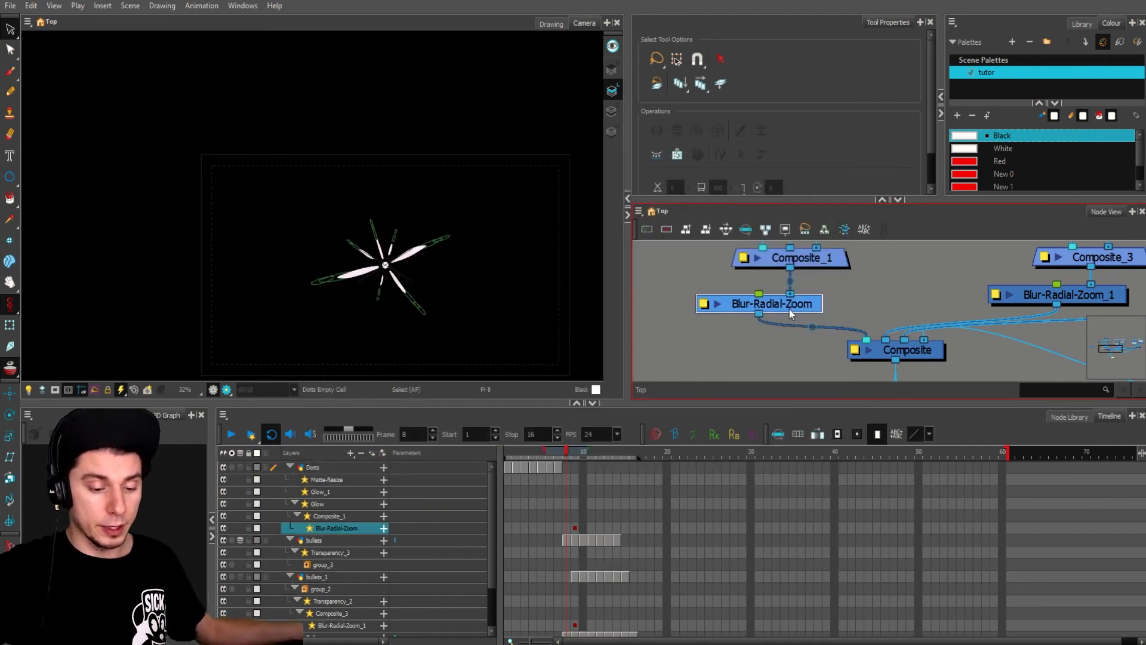
Step: Expand the Blur-Radial-Zoom parameters in the timeline and add keyframes at frames 1 and 7
click(383, 528)
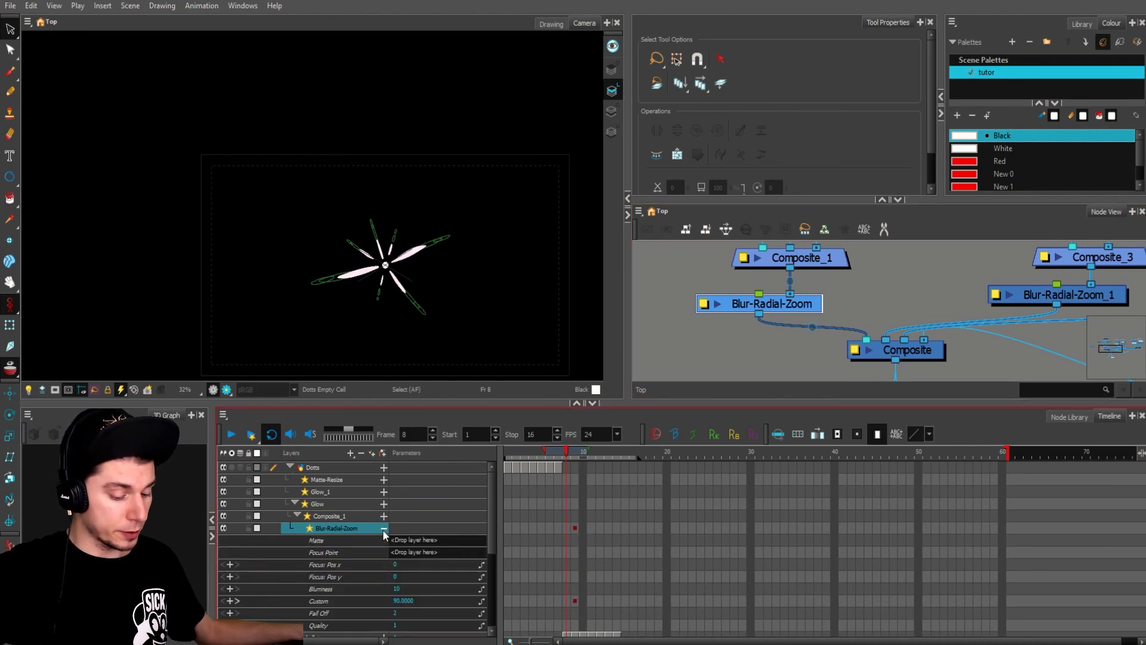
click(557, 525)
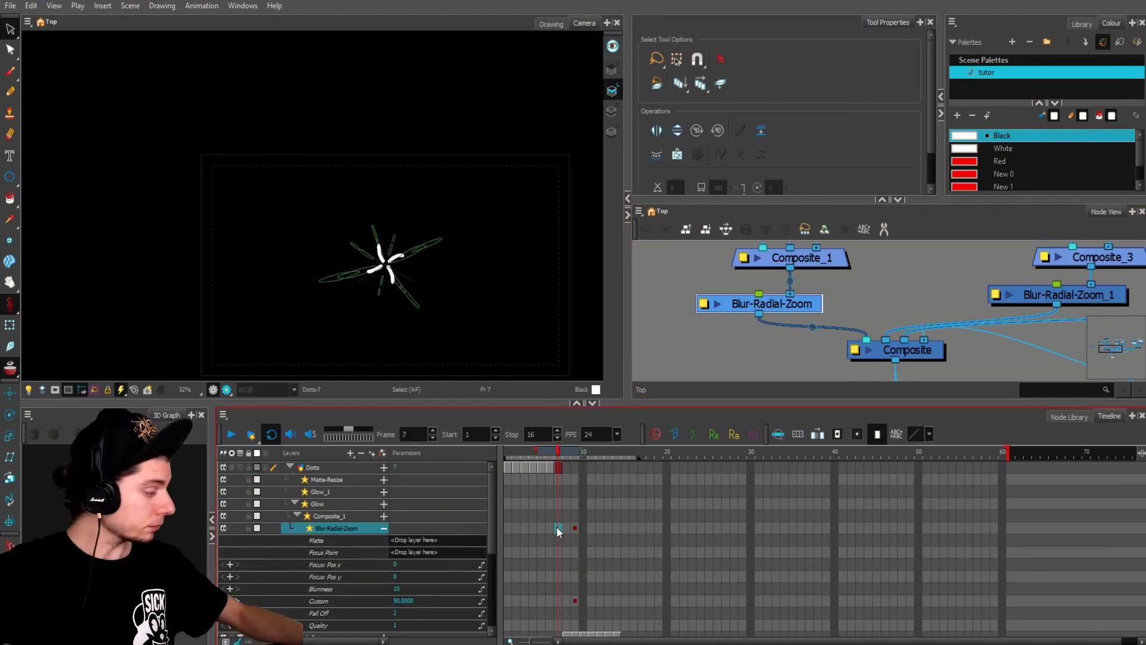
click(507, 528)
key(F6)
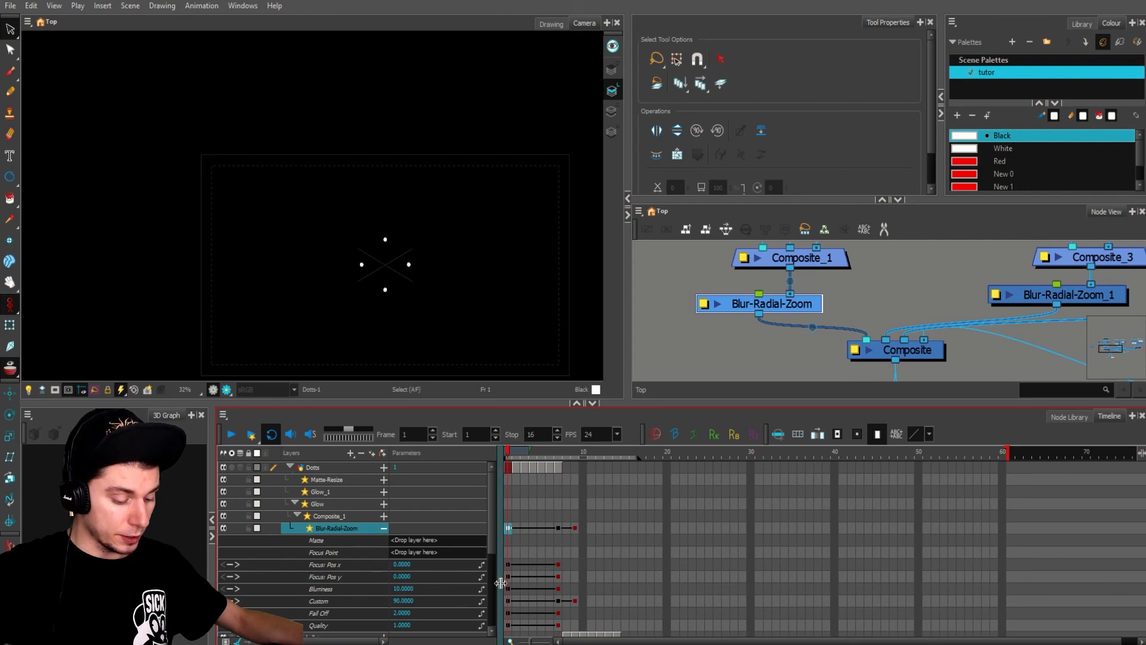
Step: Set the Blur-Radial-Zoom Blurriness to 0 at frame 1
click(501, 588)
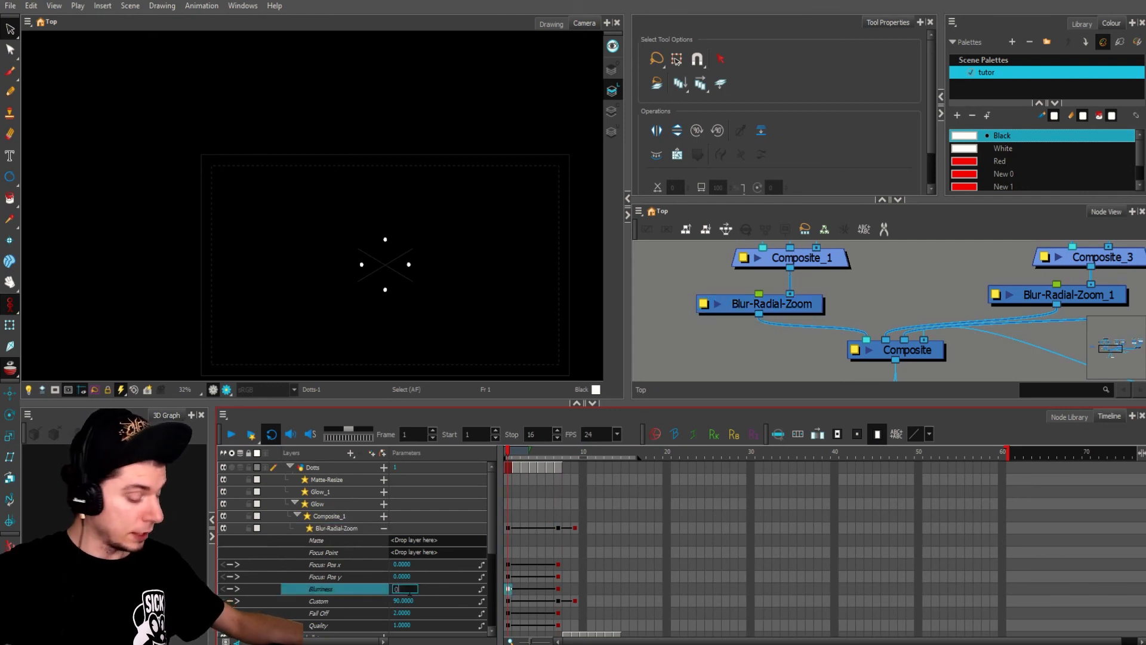
text(0)
key(Return)
click(660, 352)
Step: Step through frames 1 to 7 to check how the Blur-Radial-Zoom Blurriness changes between the keyframes
drag(530, 453, 561, 453)
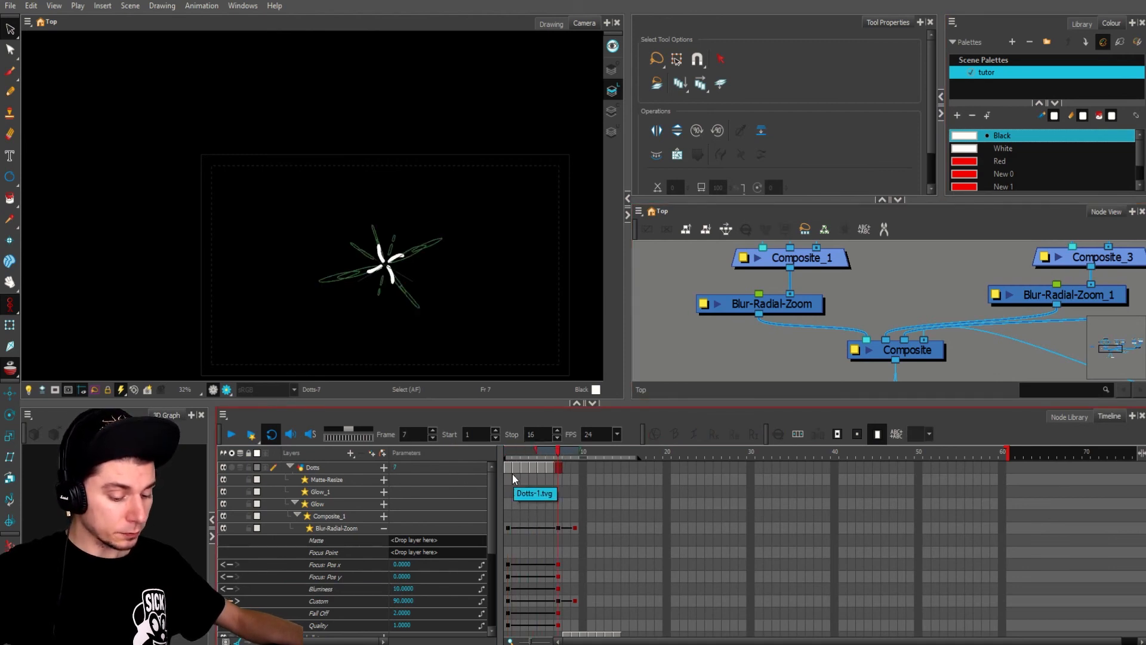
scroll(533, 494, down, 1)
scroll(533, 507, up, 1)
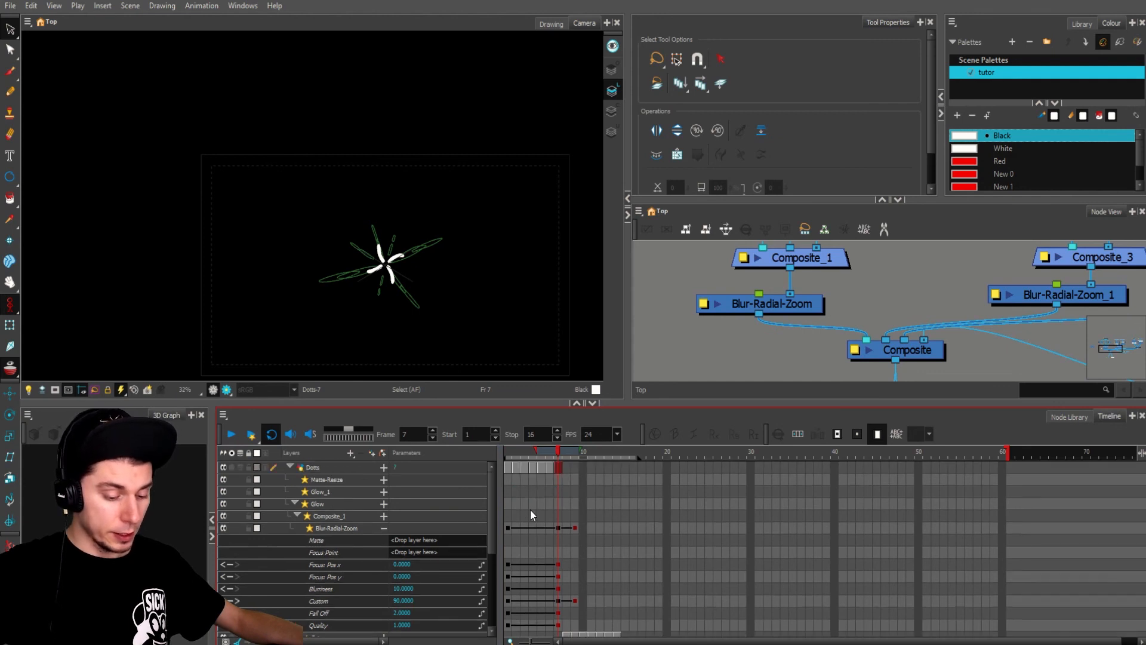
click(517, 503)
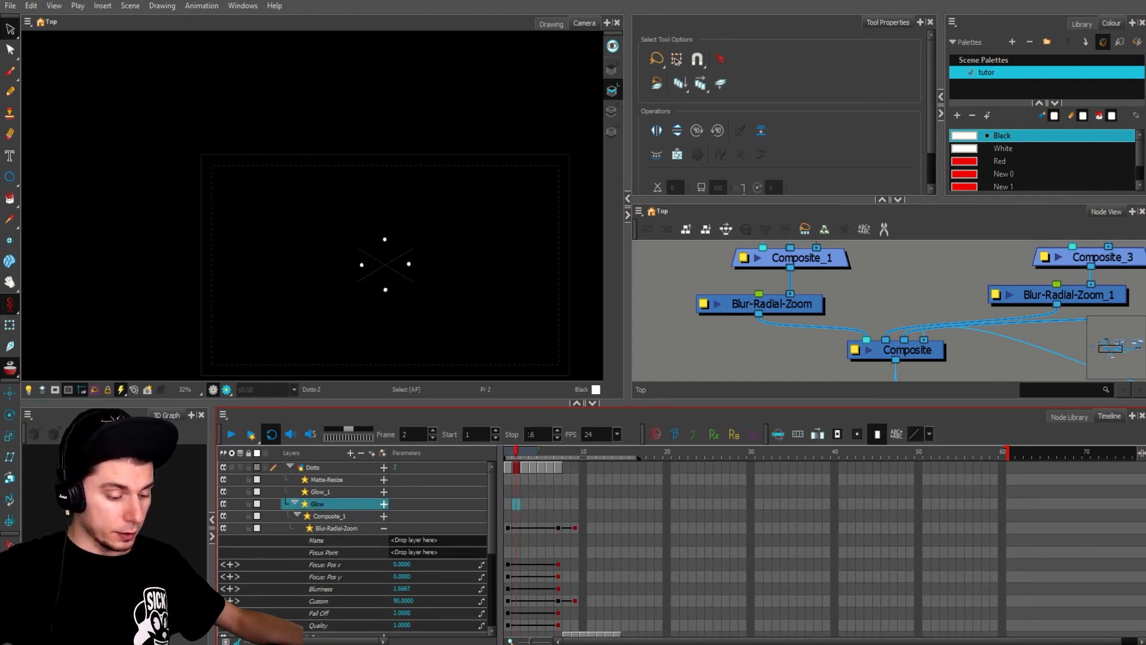
drag(533, 403, 534, 380)
click(528, 503)
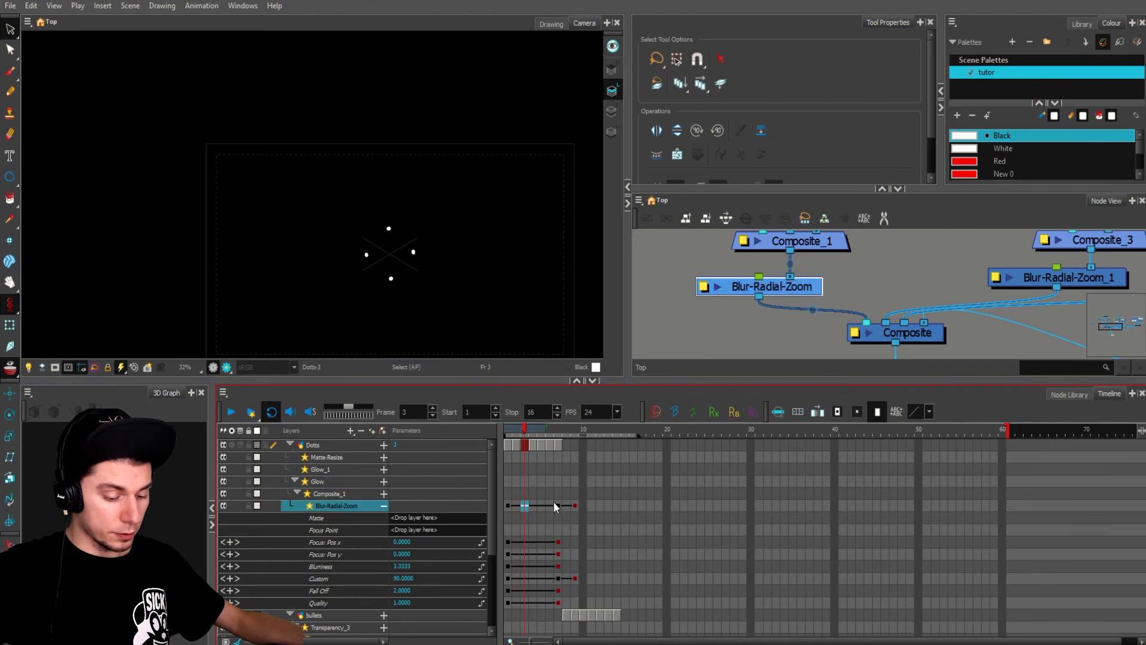
click(553, 503)
drag(558, 507, 544, 508)
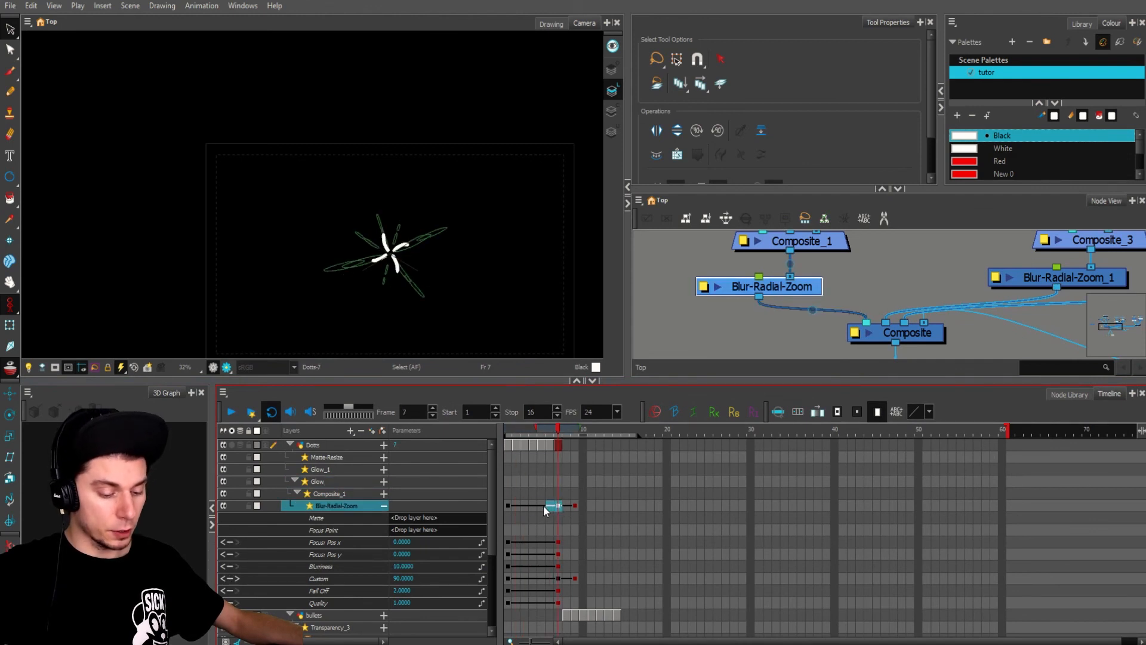
click(511, 507)
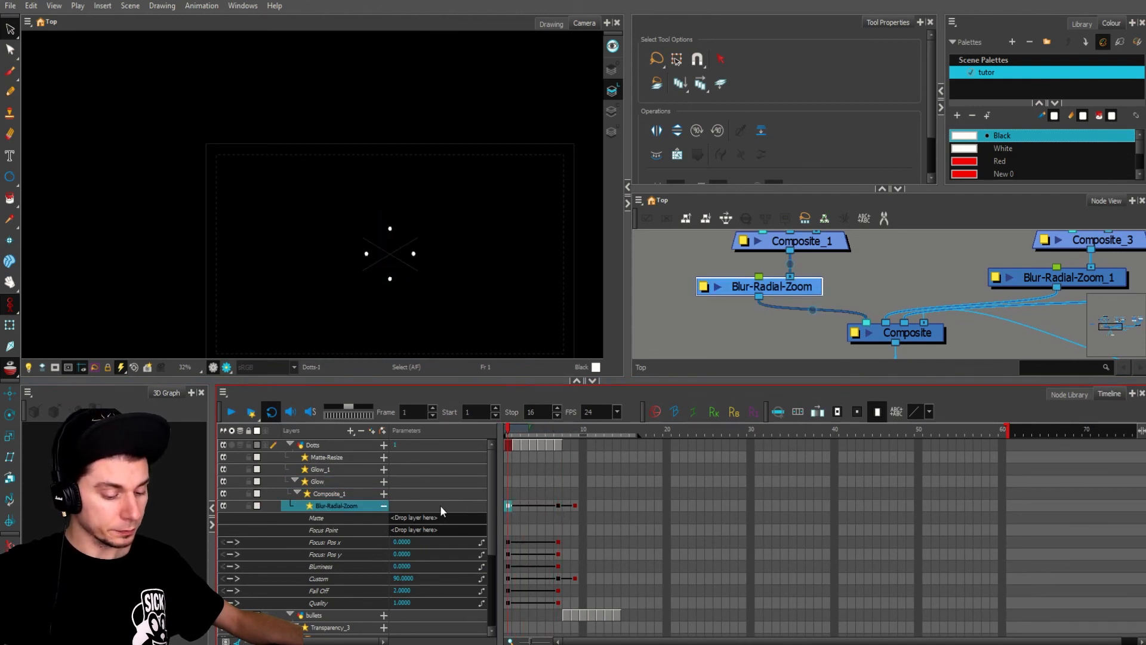
Step: Try adding individual Blur-Radial-Zoom keyframes on the frames between 1 and 7
click(385, 506)
click(515, 506)
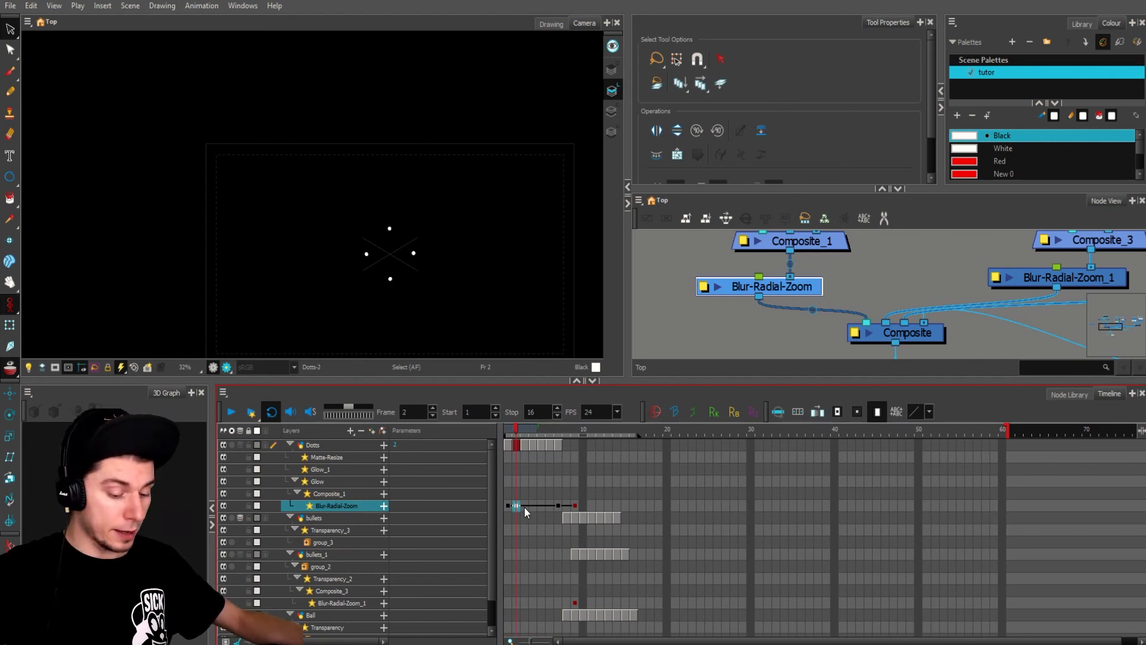
click(524, 507)
click(532, 504)
click(540, 504)
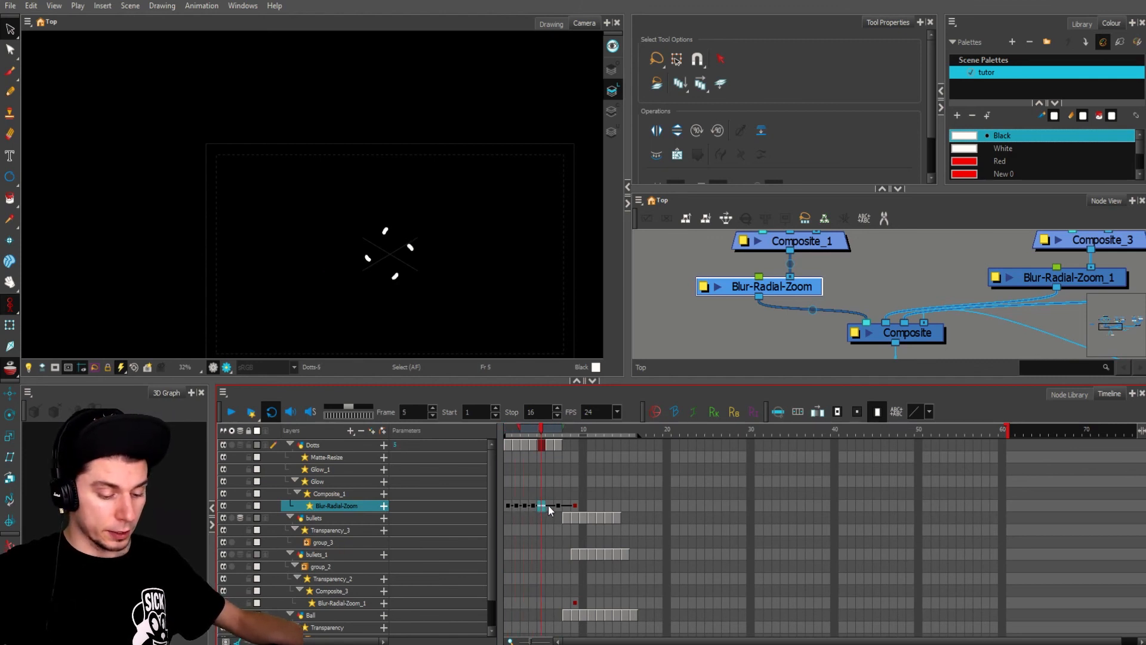
click(549, 506)
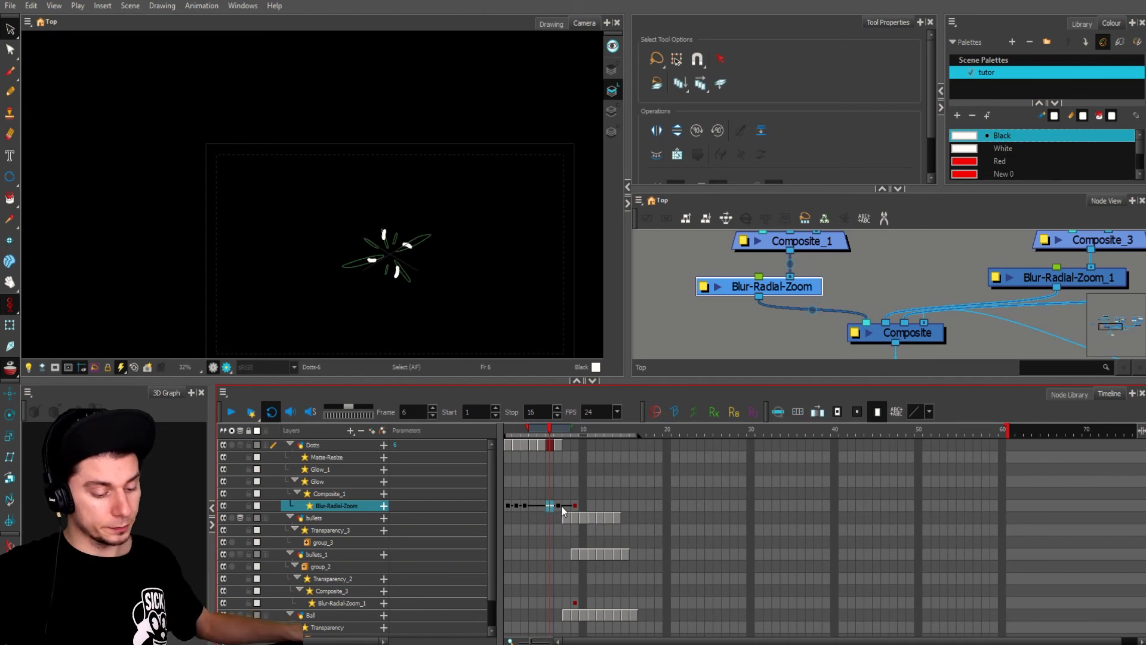
Step: Delete the Blur-Radial-Zoom keyframe at frame 9
click(575, 505)
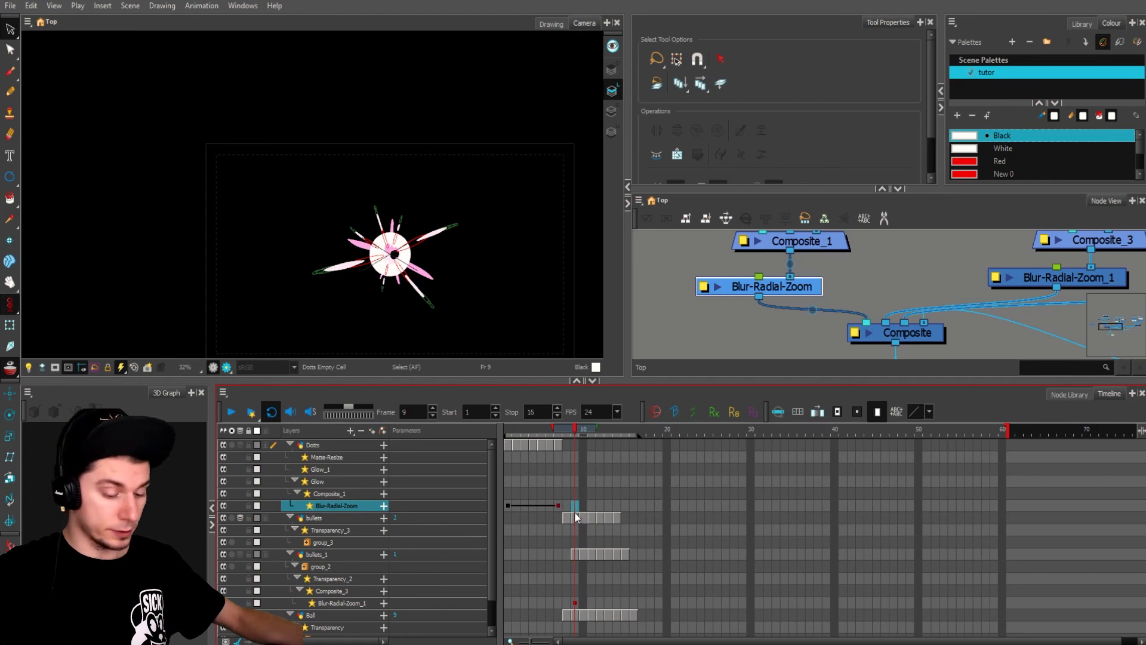
Step: Create keyframes on every frame of the Blur-Radial-Zoom layer from frame 1 to frame 7
click(384, 505)
click(509, 506)
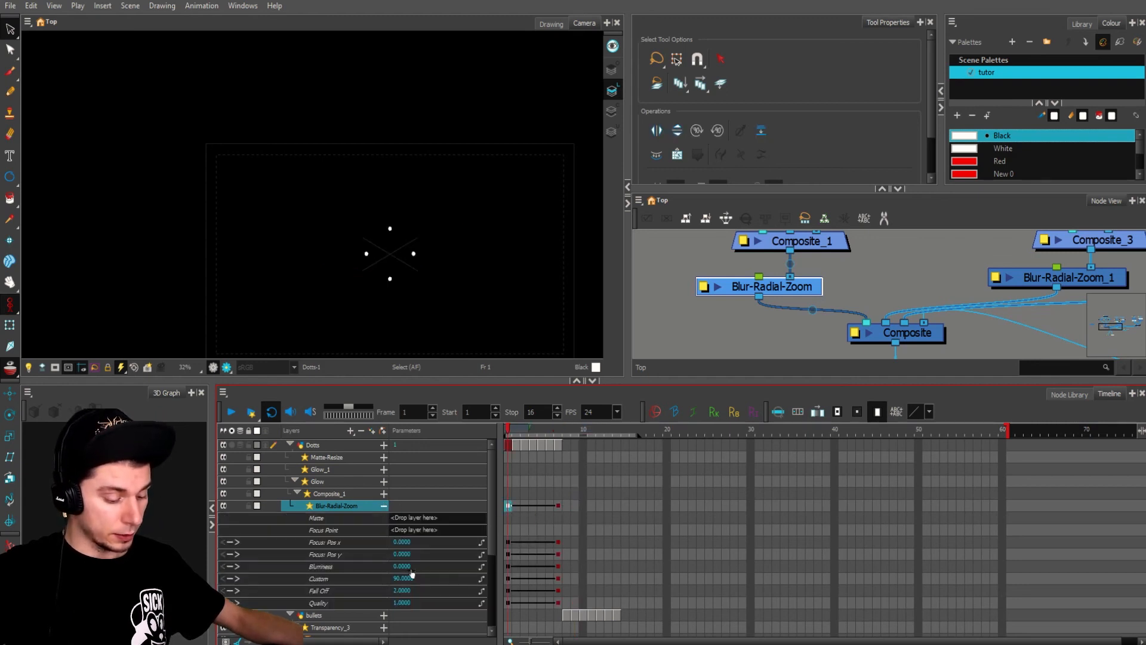
click(384, 505)
click(557, 506)
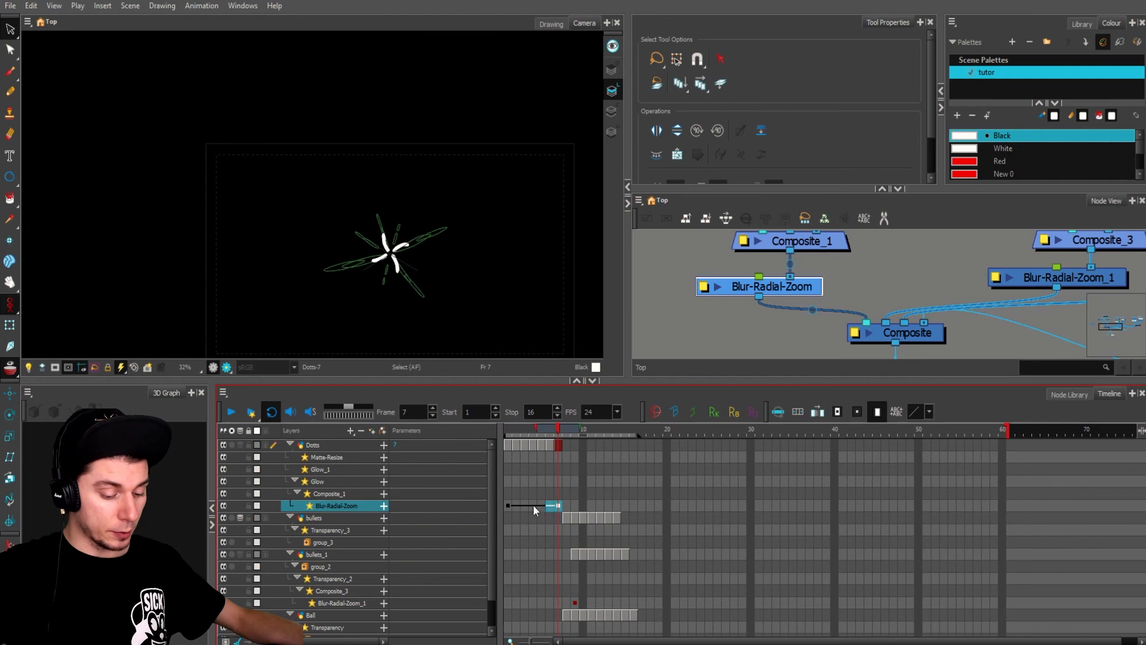
click(797, 412)
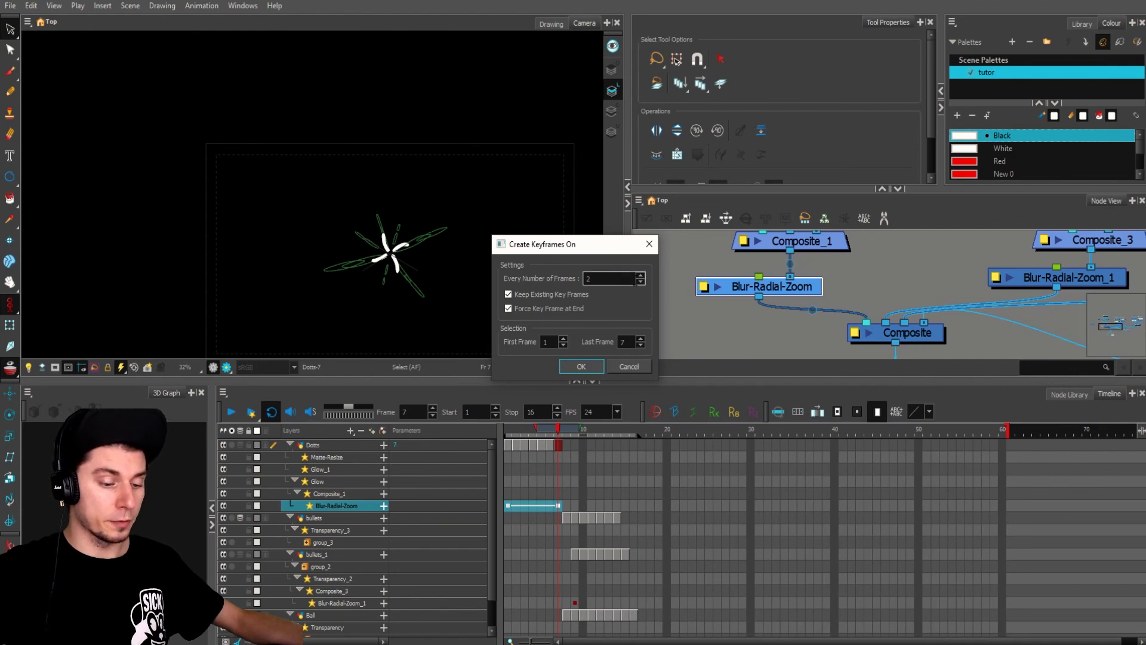
click(584, 367)
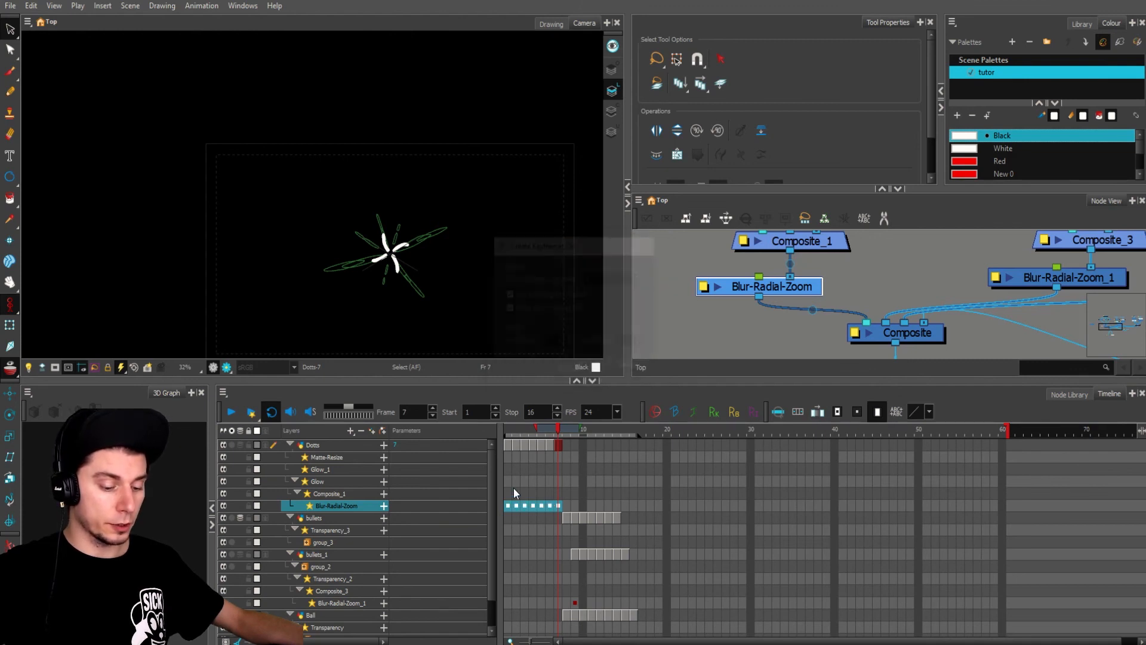
click(539, 505)
click(557, 505)
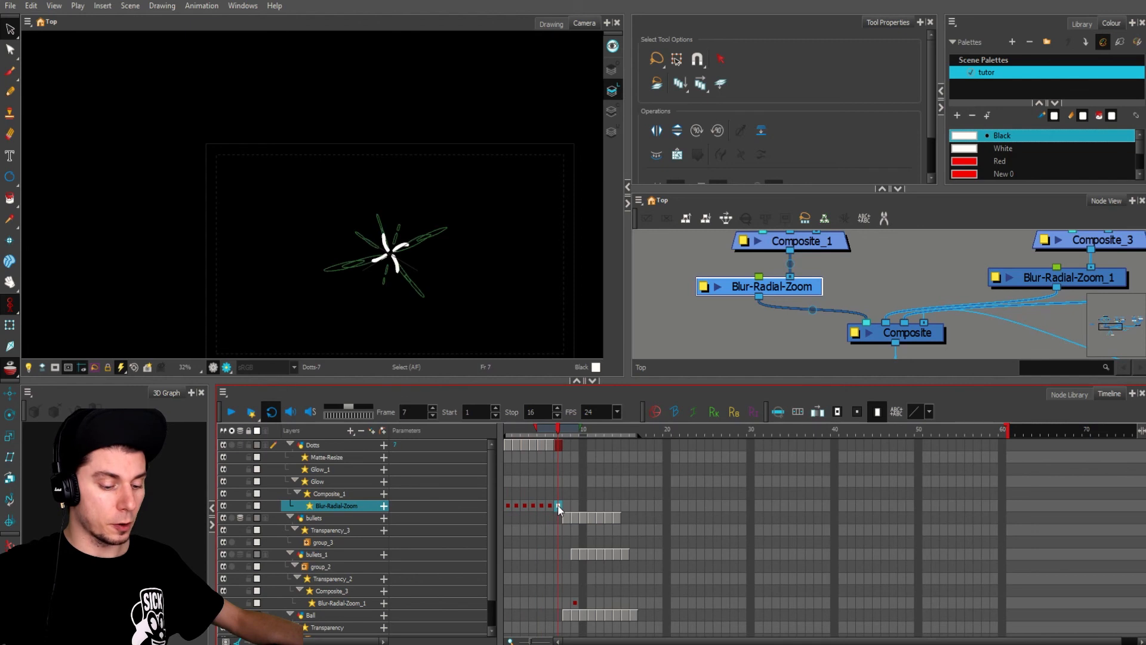
Step: Extend the exposure of the first three dot animation frames by one frame each across all layers, keeping the blur keyframes aligned
drag(559, 380, 551, 190)
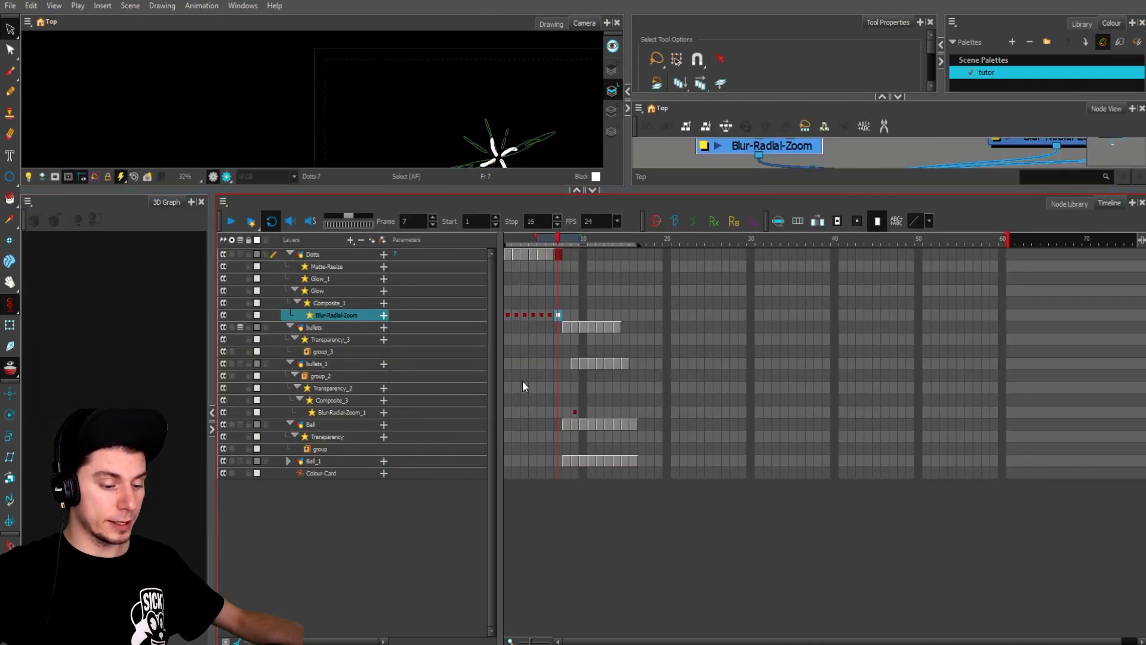
click(515, 436)
drag(505, 253, 506, 480)
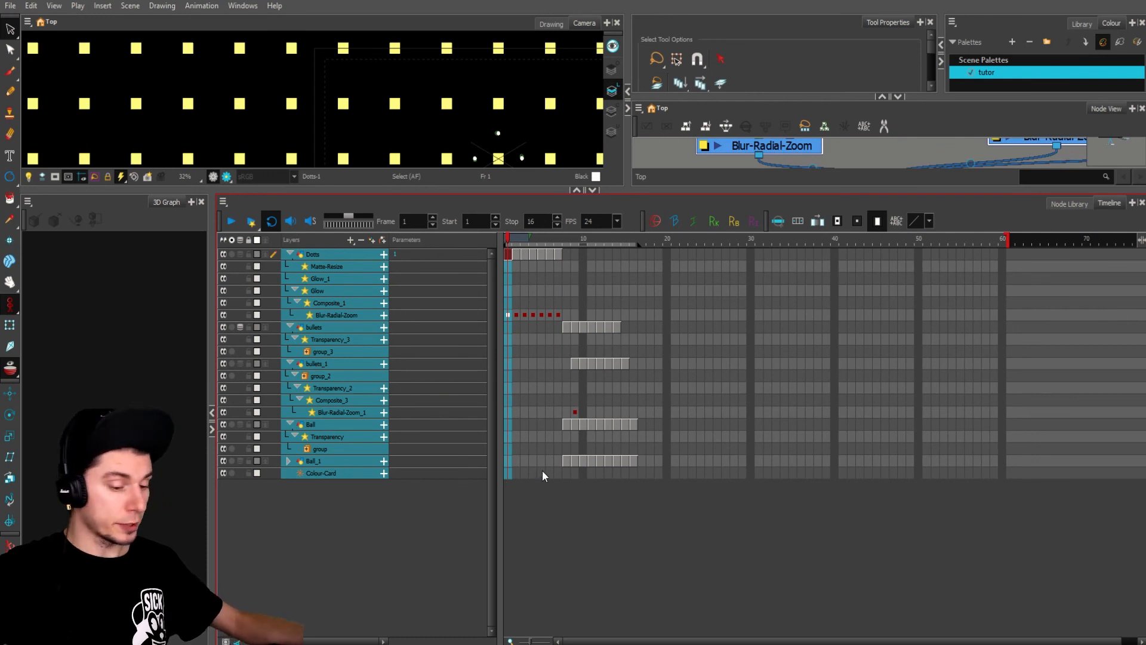
key(plus)
click(515, 255)
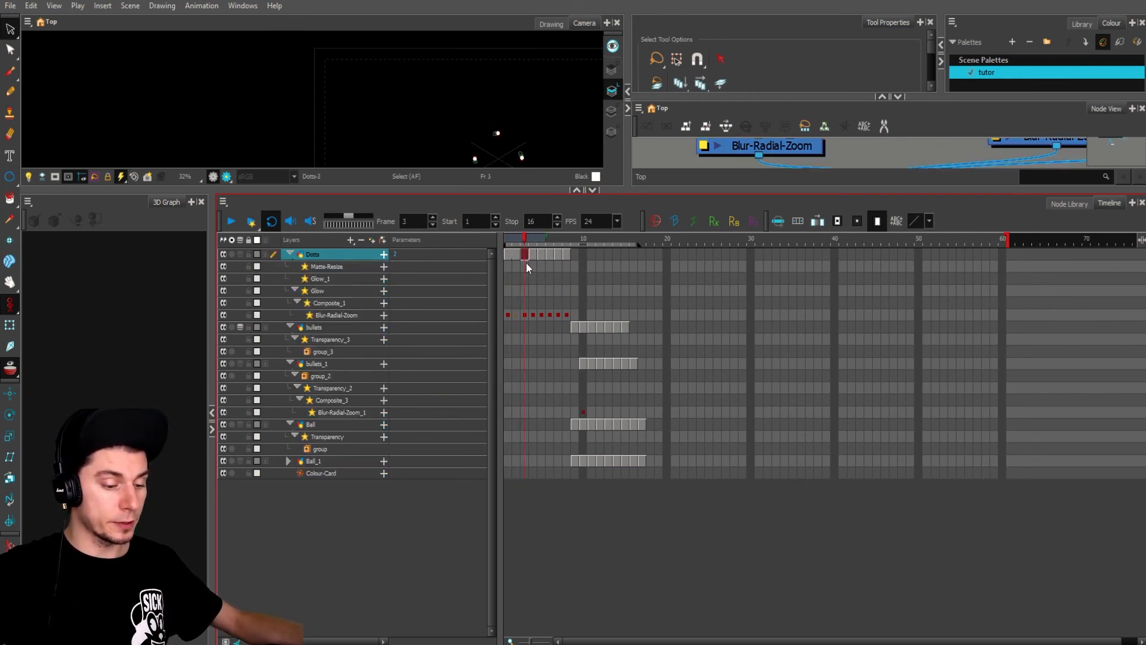
drag(526, 263, 526, 482)
key(plus)
drag(542, 255, 540, 474)
key(plus)
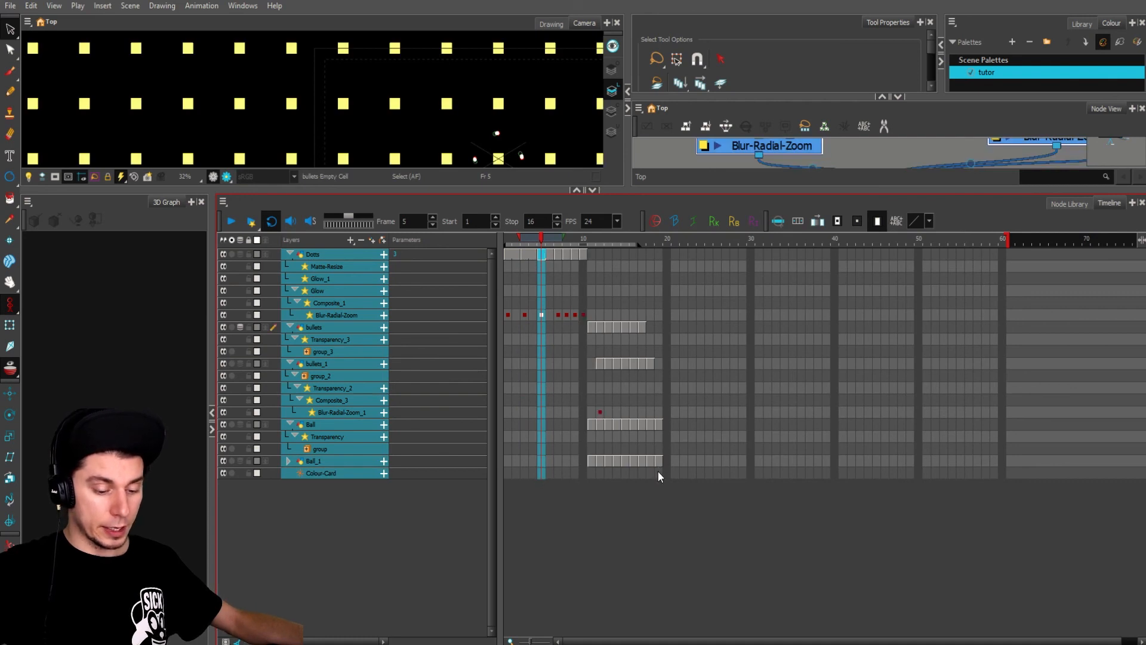
Step: Extend the exposure of the last four drawings on the Ball and Ball_1 layers so both end at frame 23
drag(658, 471, 657, 425)
click(657, 423)
click(659, 461)
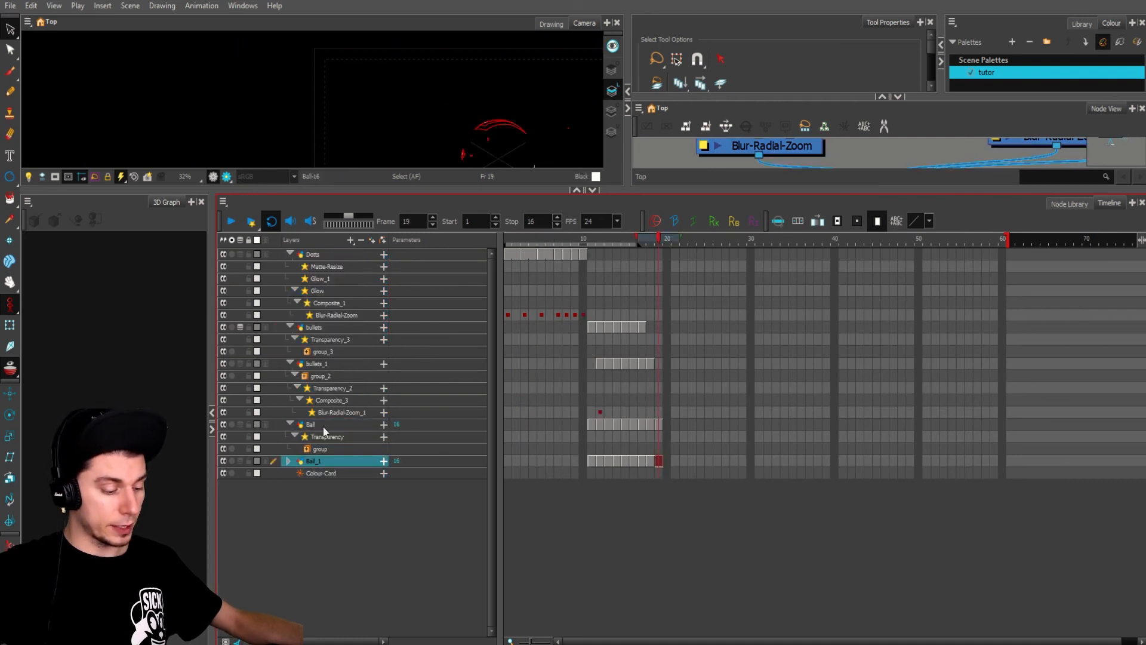
click(331, 452)
drag(658, 424, 636, 461)
key(plus)
key(plus)
key(plus)
key(plus)
Step: Set the playback stop frame to 23 and play the animation to check the new timing
drag(636, 245, 706, 246)
click(692, 424)
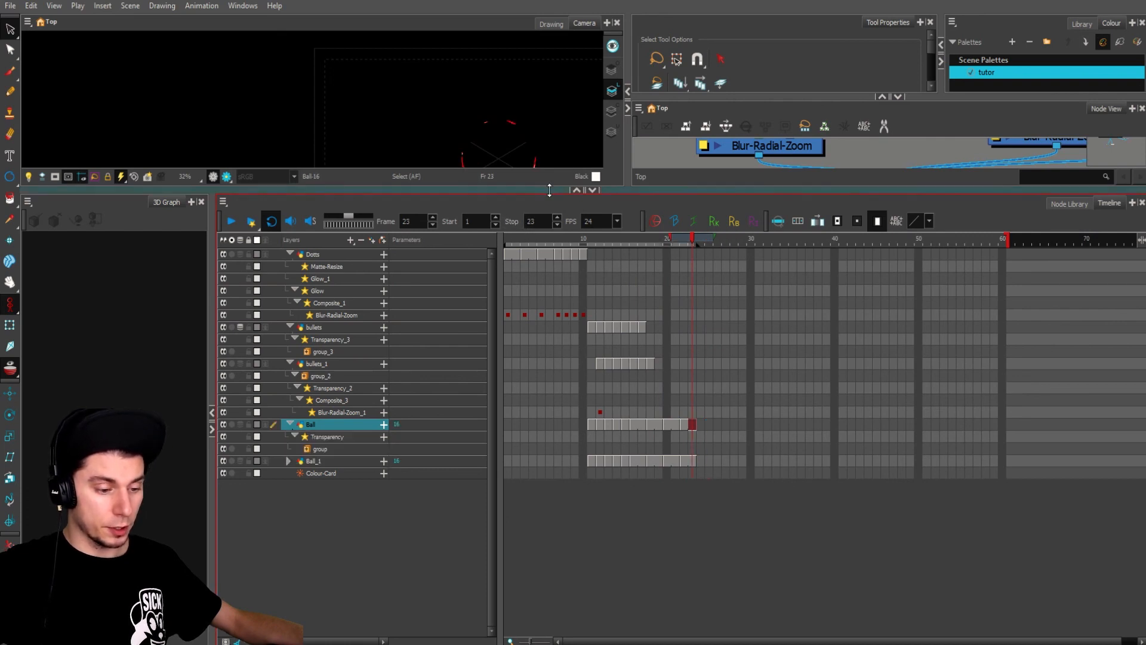
drag(549, 190, 550, 480)
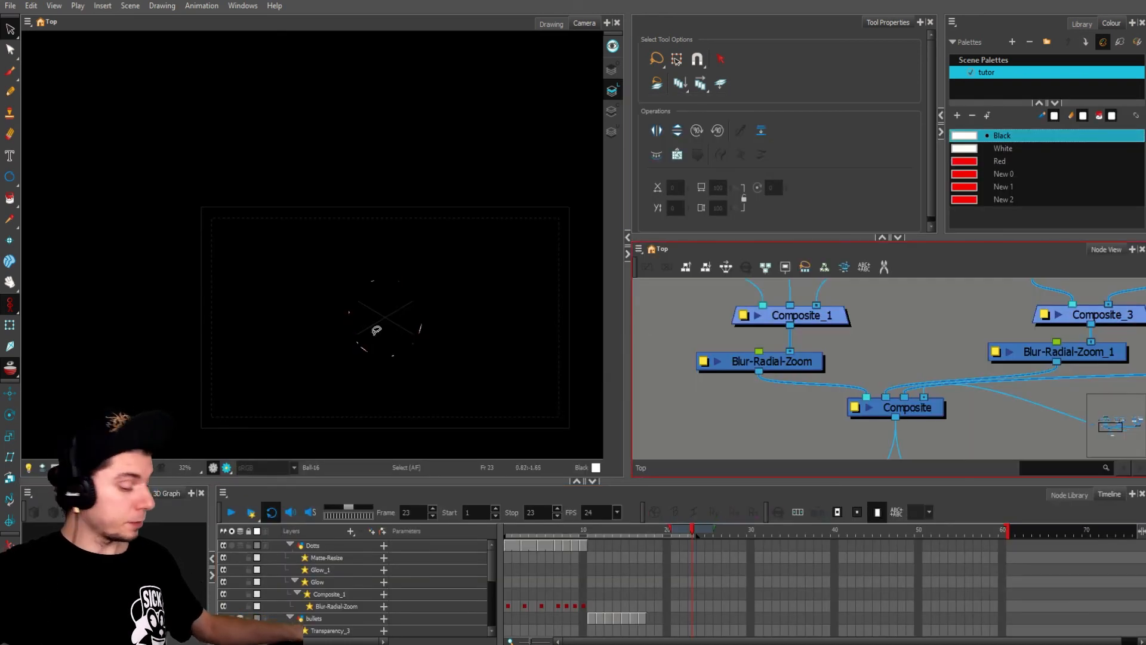
click(231, 513)
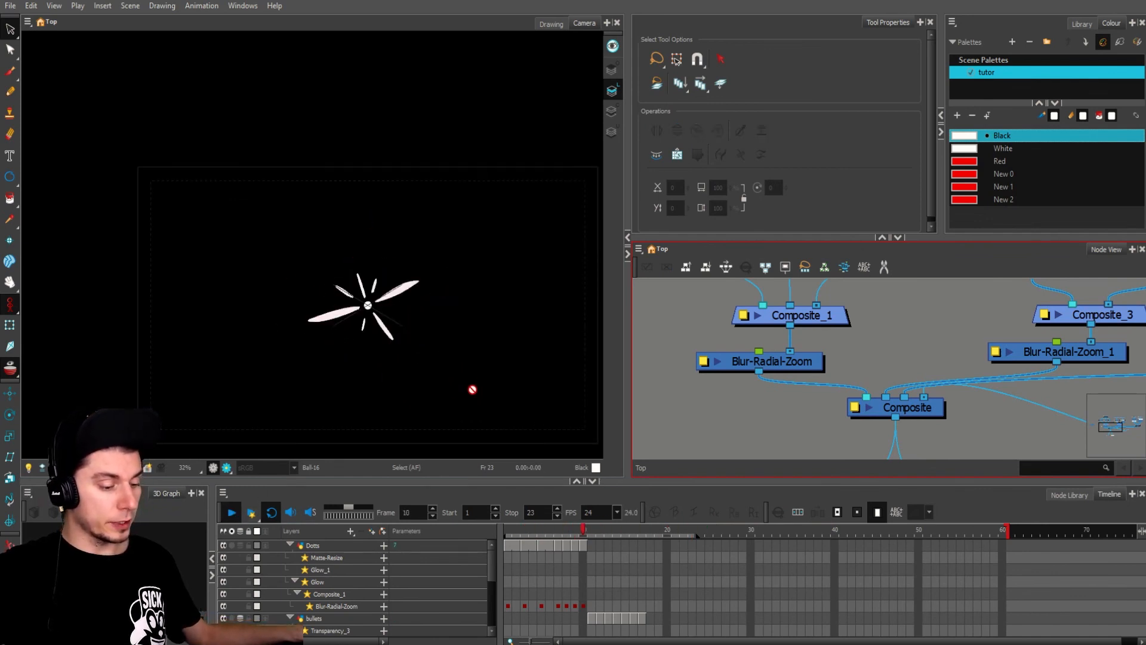
click(231, 517)
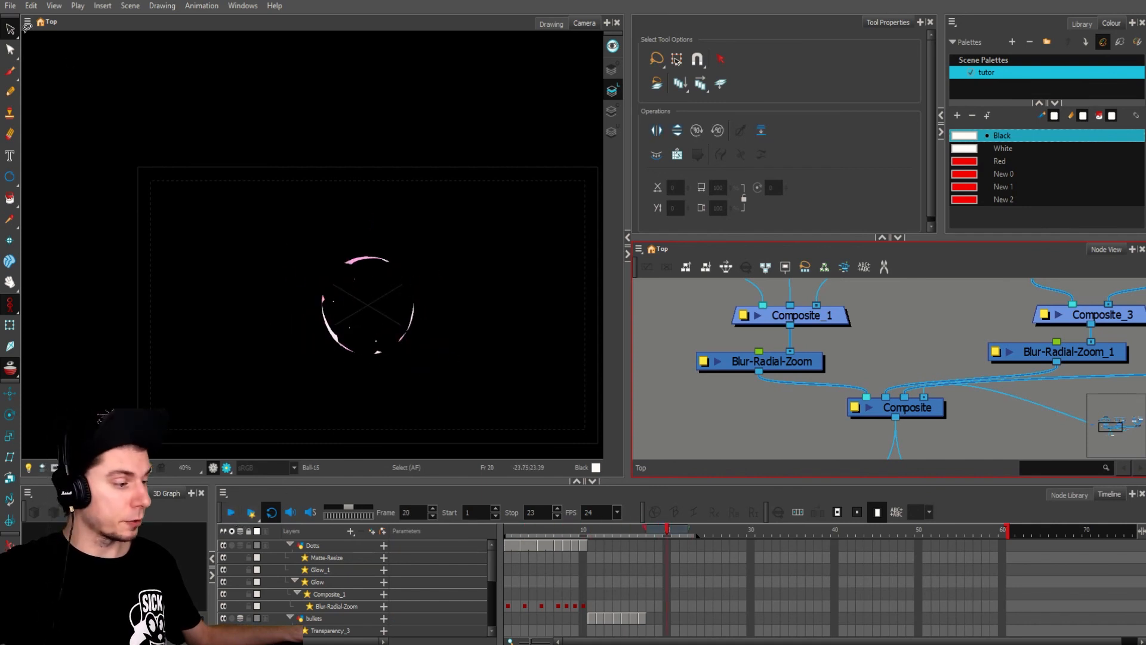
Step: Export frames 1 to 23 as an H.264 movie, overwriting the existing tutor_v1.mov
click(10, 6)
mouse_move(38, 191)
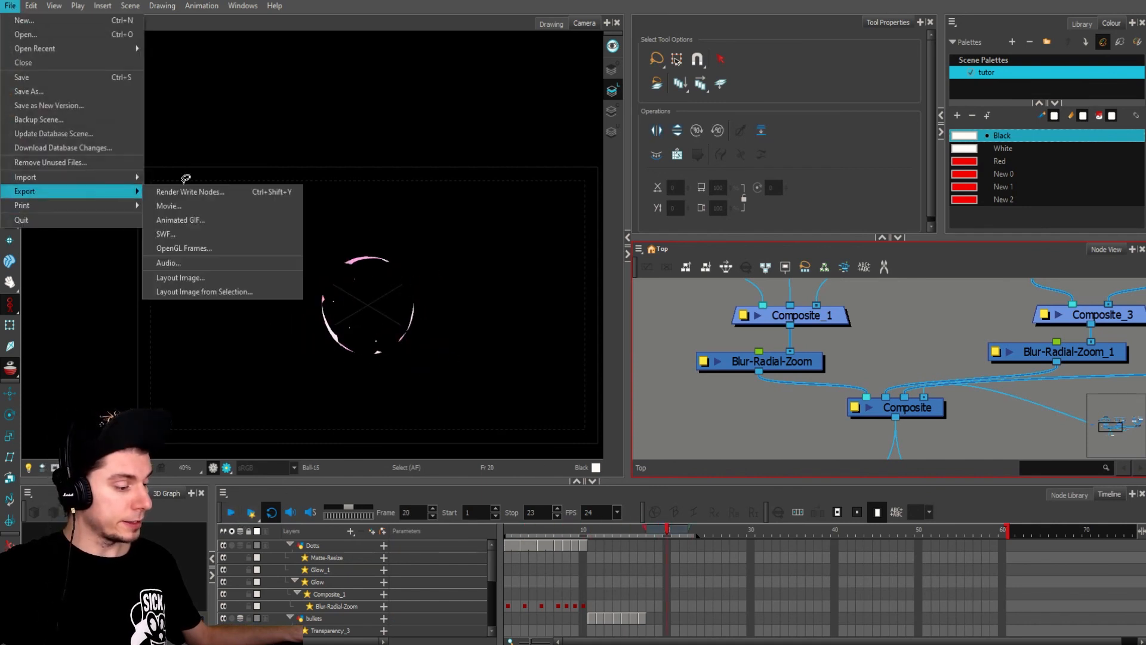
click(170, 206)
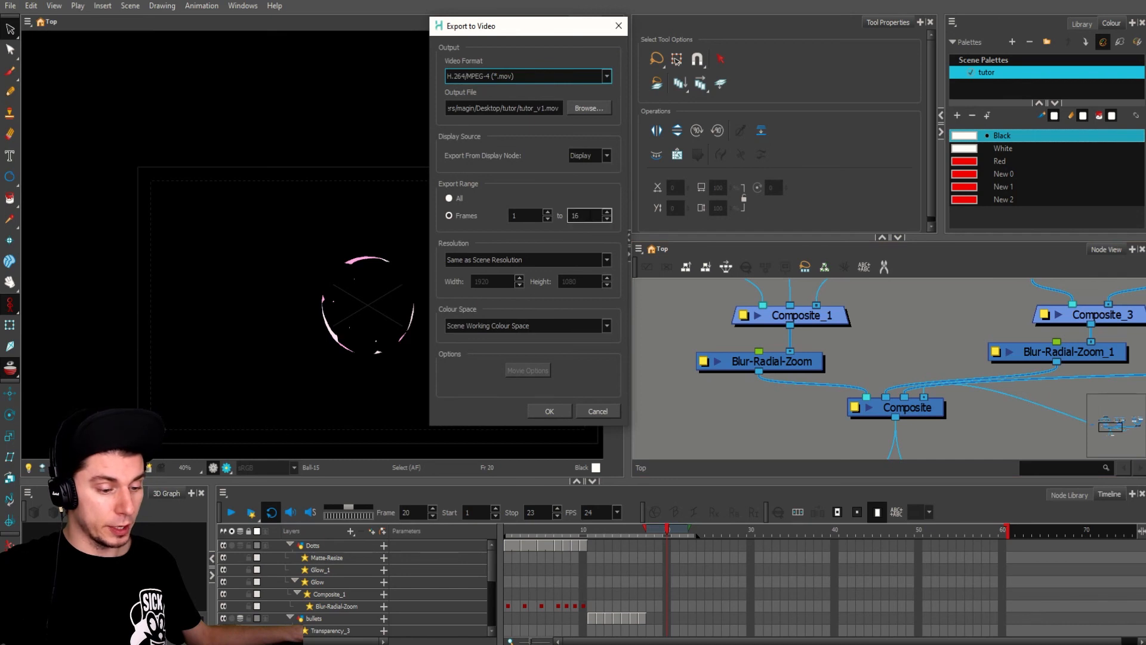
double_click(576, 215)
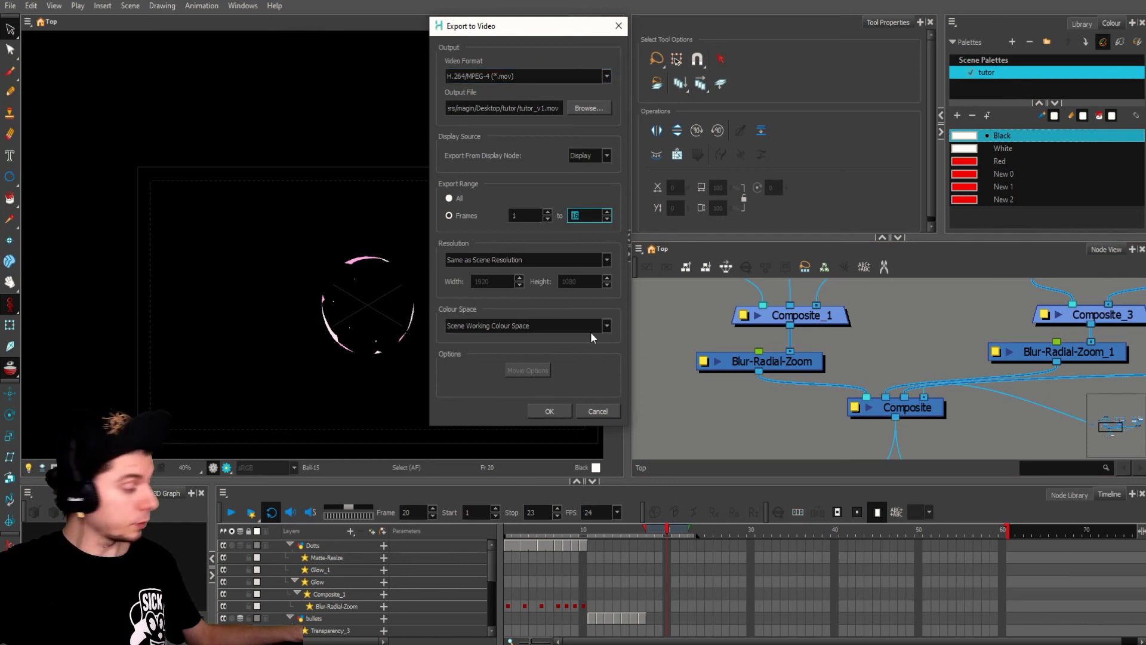
text(23)
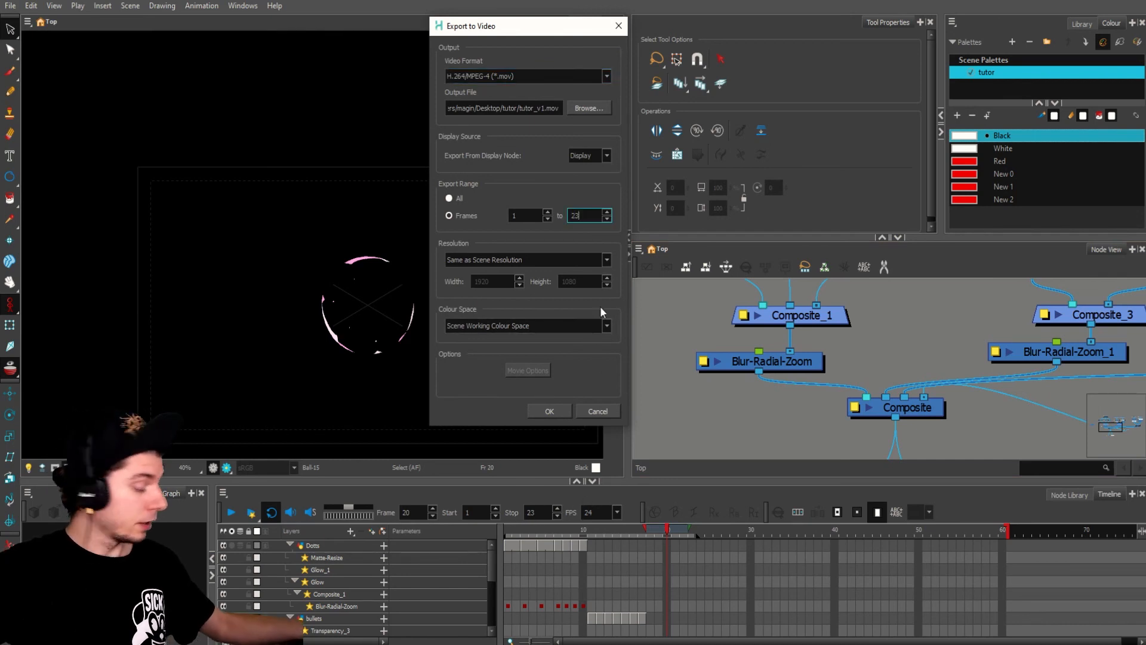
click(550, 411)
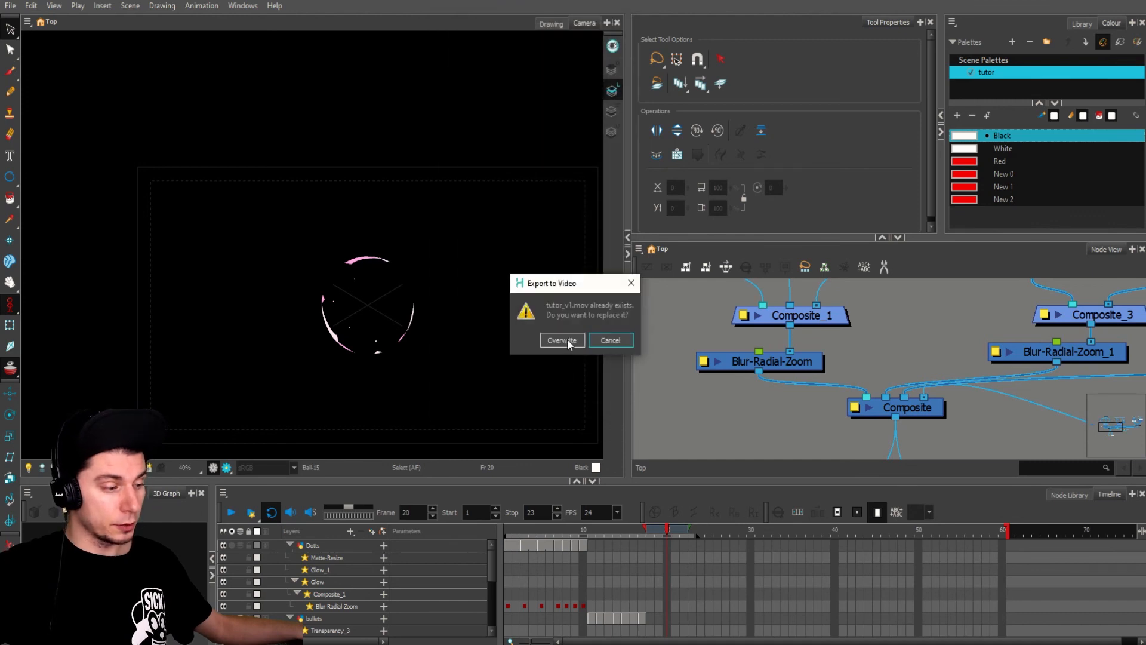
click(567, 339)
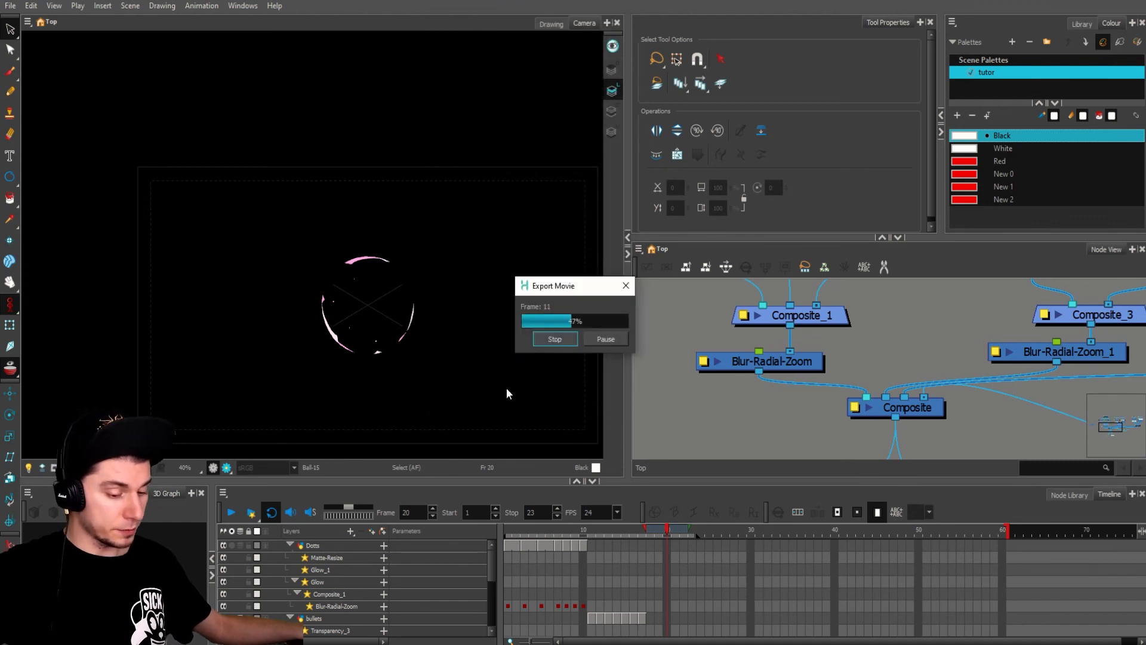
Step: Switch to the tutor project folder and play the exported tutor_v1 movie in the media player
click(251, 643)
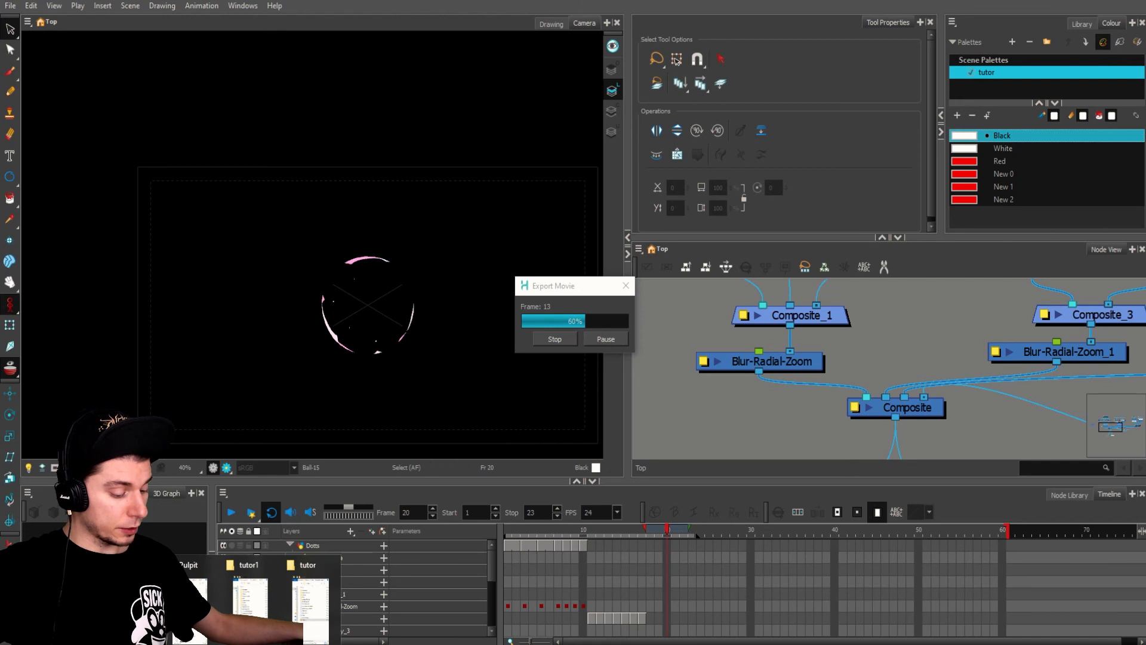
click(323, 604)
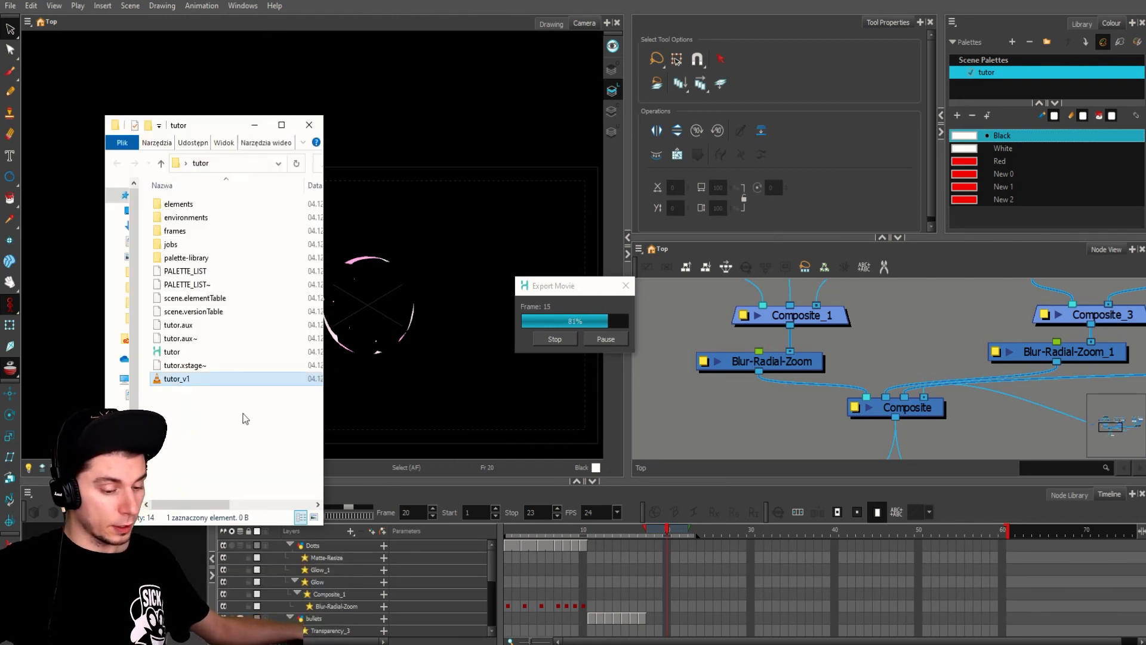
right_click(184, 404)
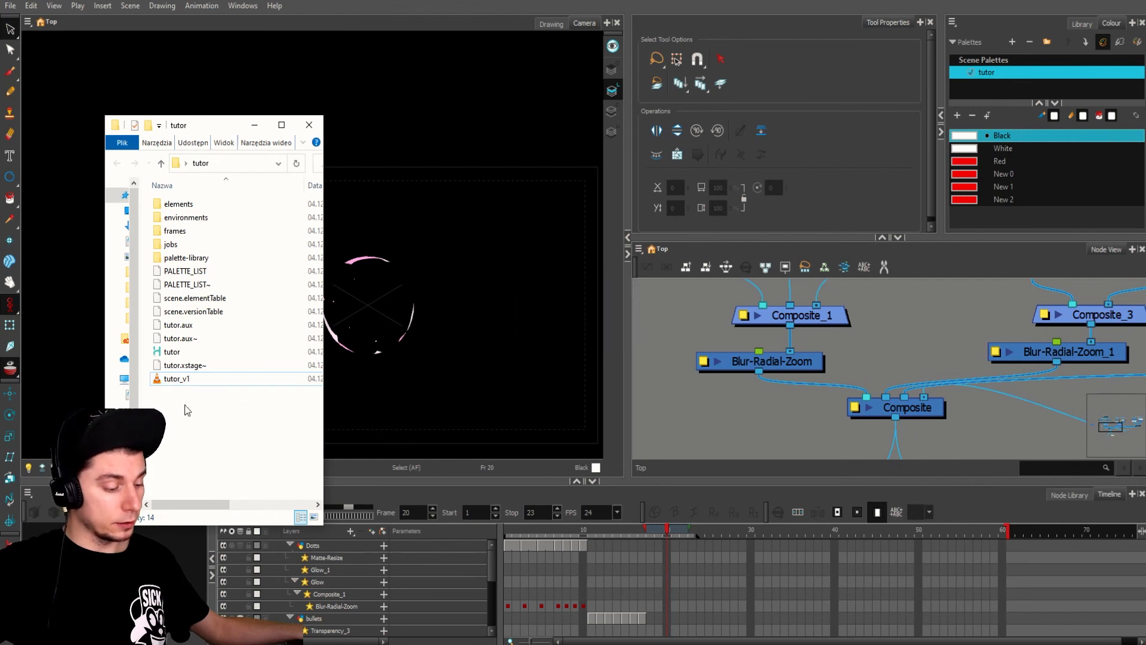
click(190, 399)
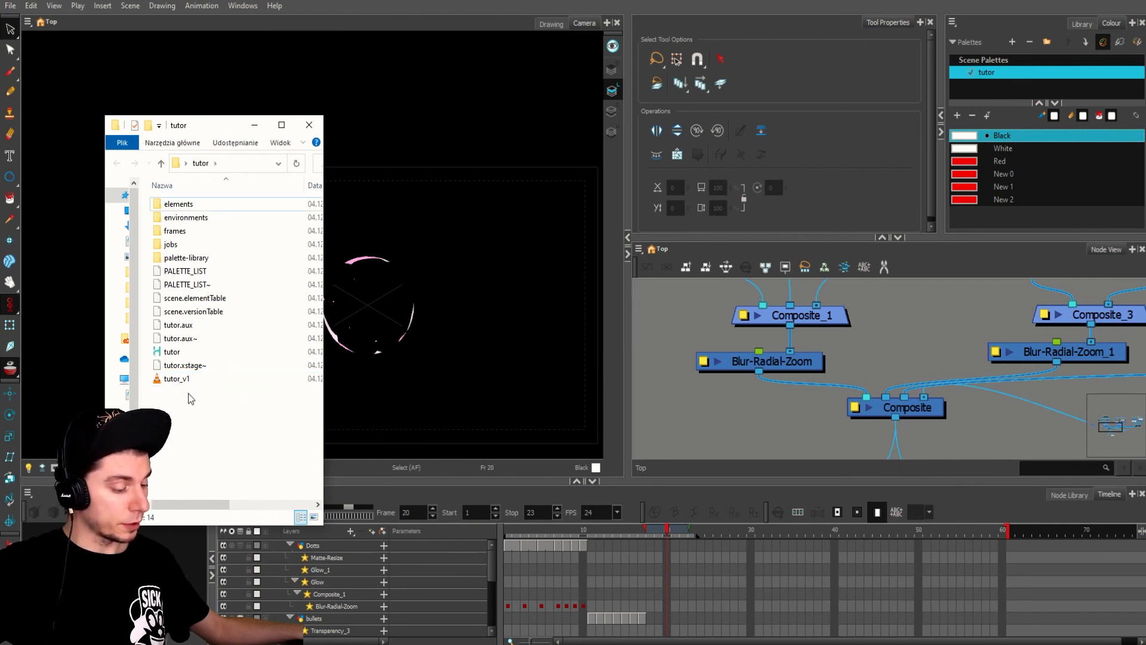
double_click(179, 380)
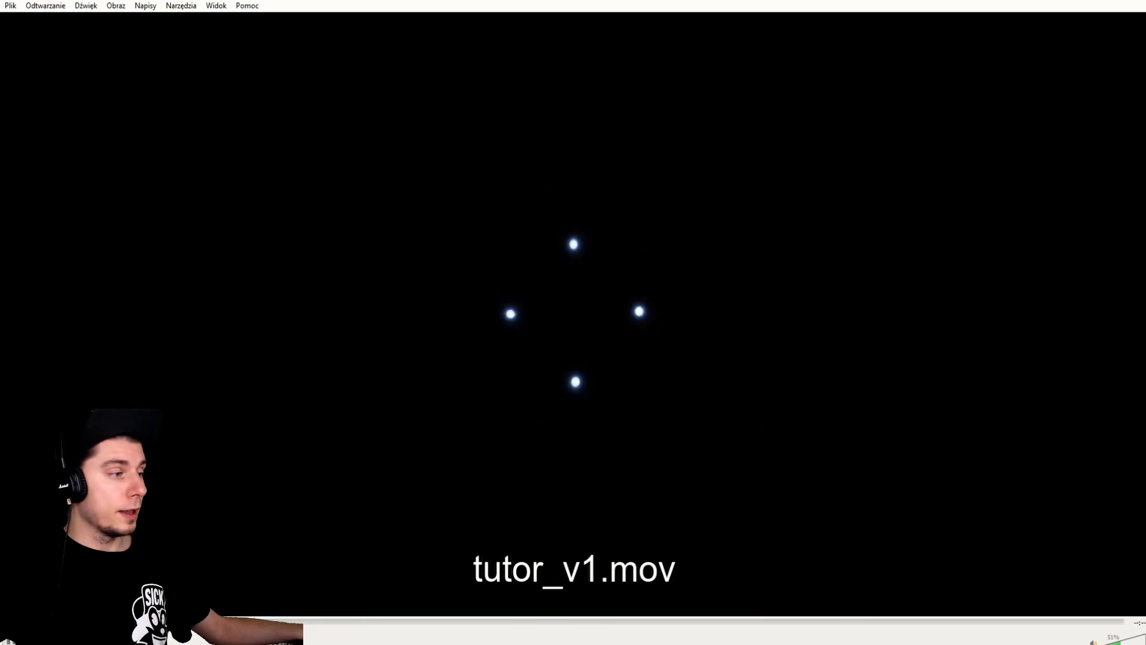
Step: Clear the media player, the animation project and the tutor folder window away to show the desktop
click(1082, 1)
click(1069, 1)
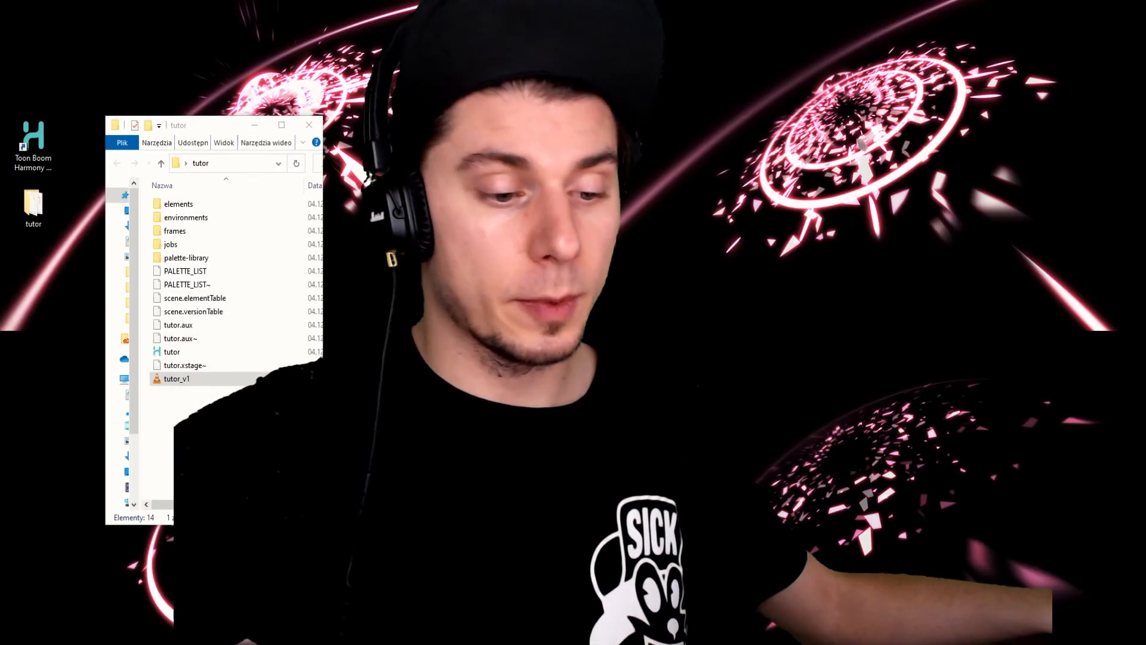
click(255, 125)
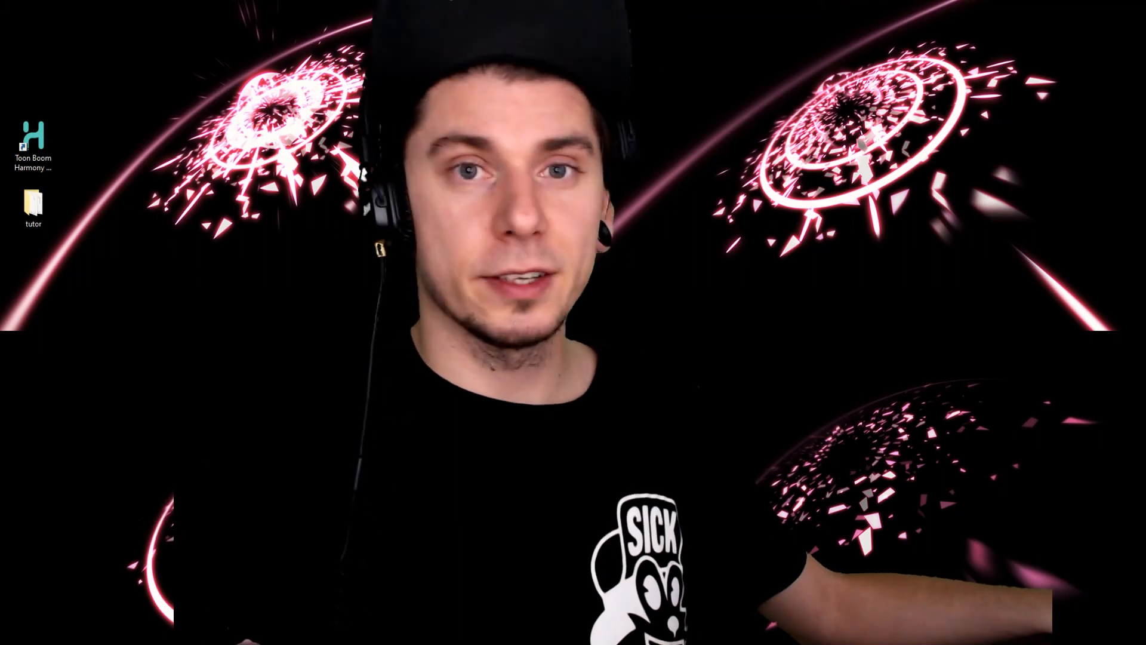